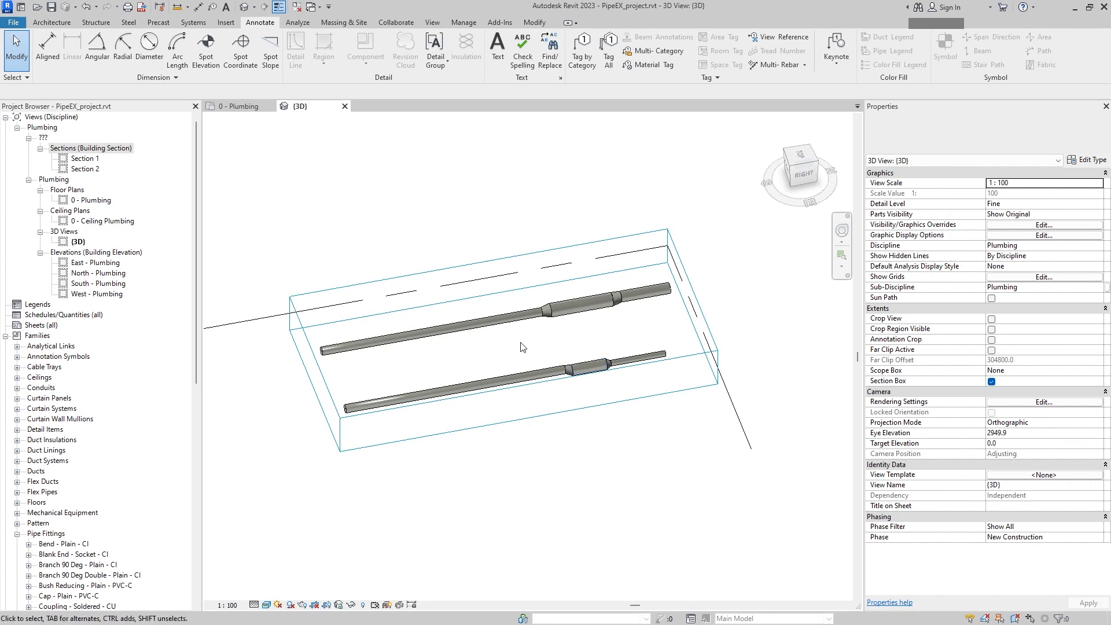
Open the Section 1 view and set its detail level to Fine.
middle_click_drag(523, 347, 657, 427, "shift")
left_click(578, 400)
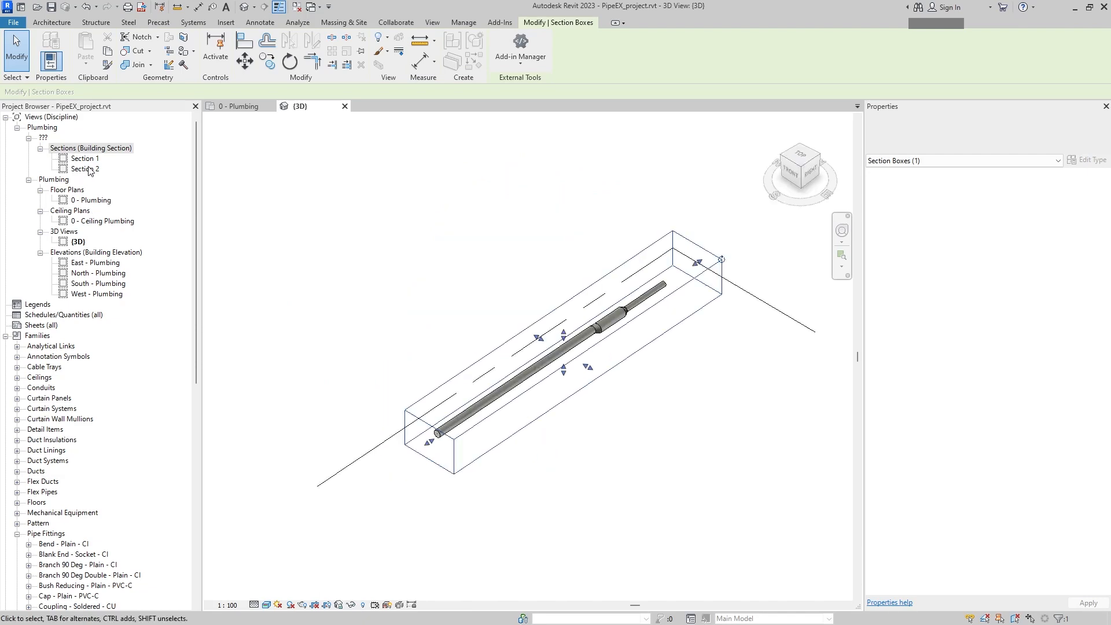
double_click(85, 158)
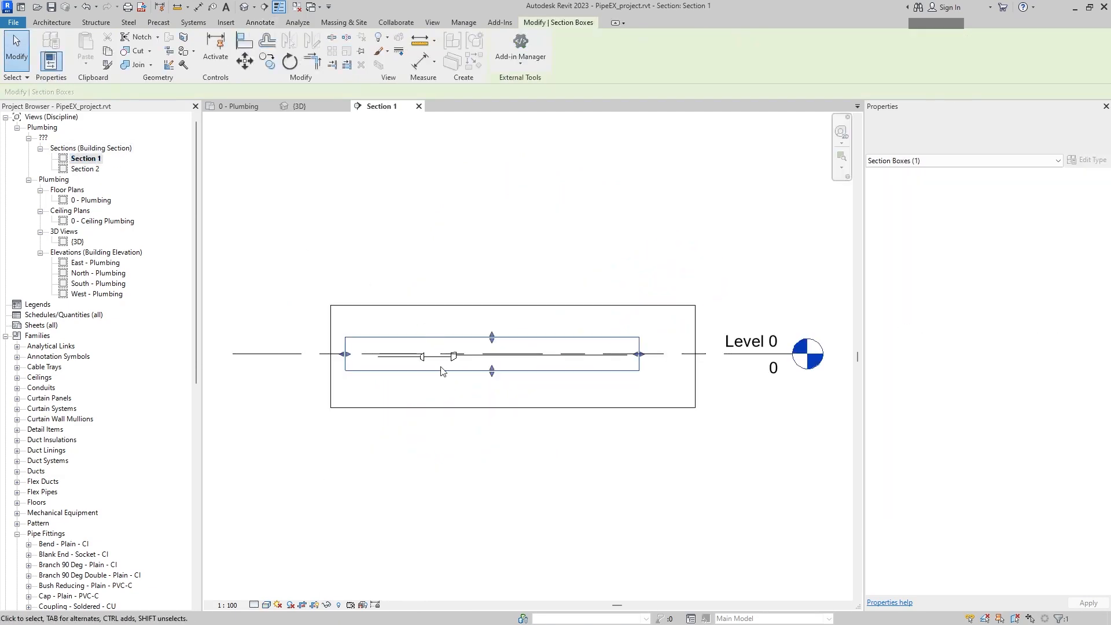
left_click(267, 605)
left_click(272, 593)
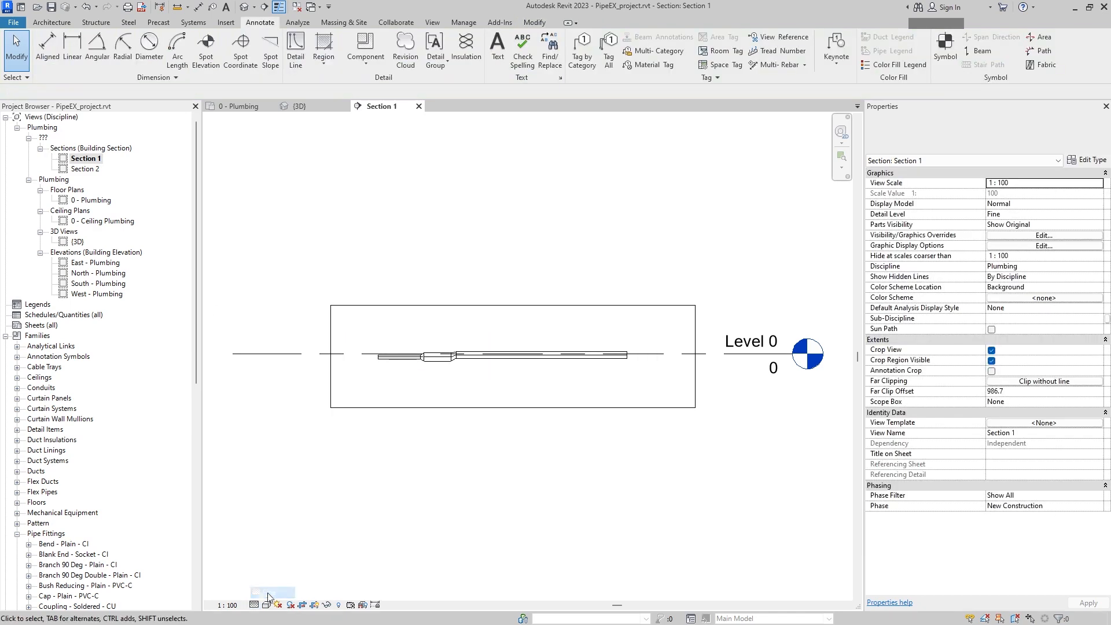
Open the Section 2 view and set its detail level to Fine.
double_click(86, 169)
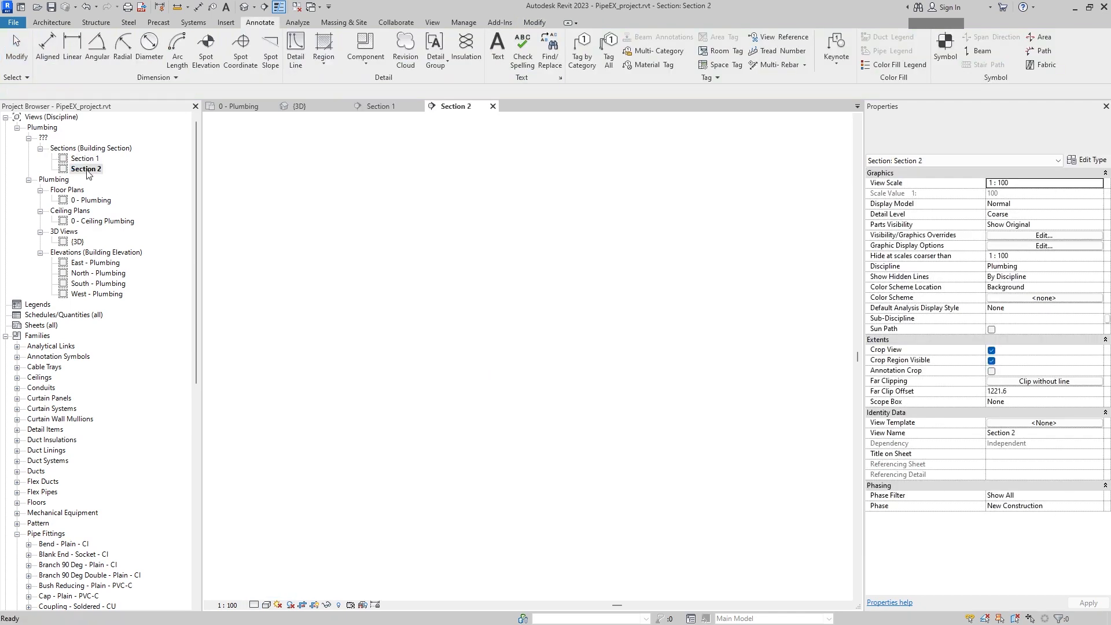
left_click(253, 604)
left_click(272, 593)
scroll(398, 370, "up", 2)
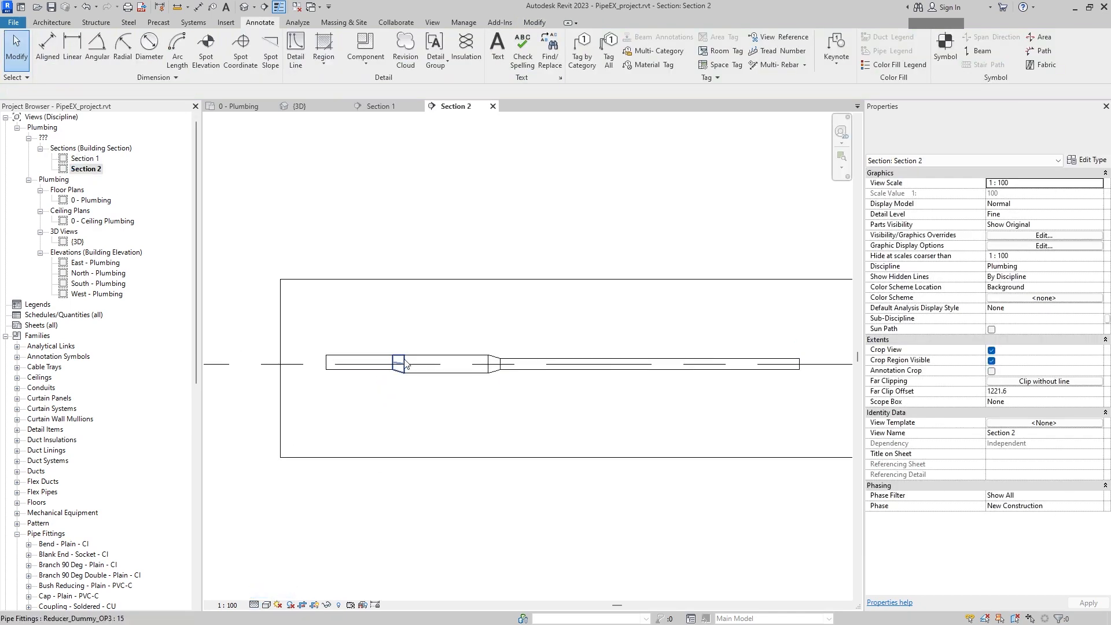
scroll(405, 364, "up", 2)
In Section 1, justify the thick middle pipe and the long pipe to top center in the Justification Editor.
double_click(85, 158)
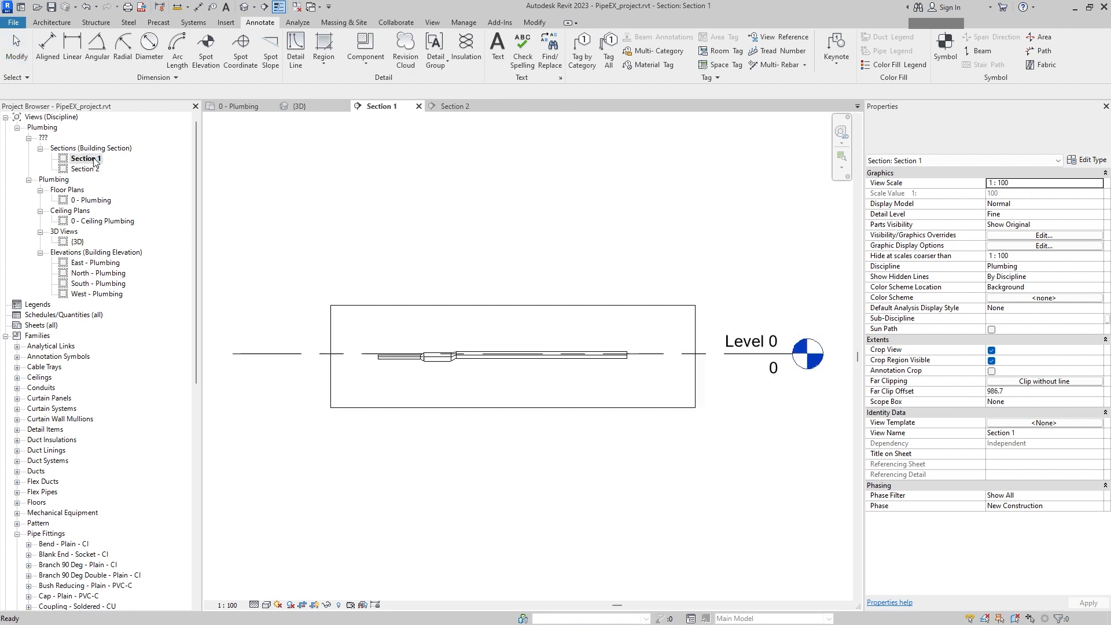
scroll(609, 365, "up", 3)
left_click(609, 362)
left_click(518, 375, "ctrl")
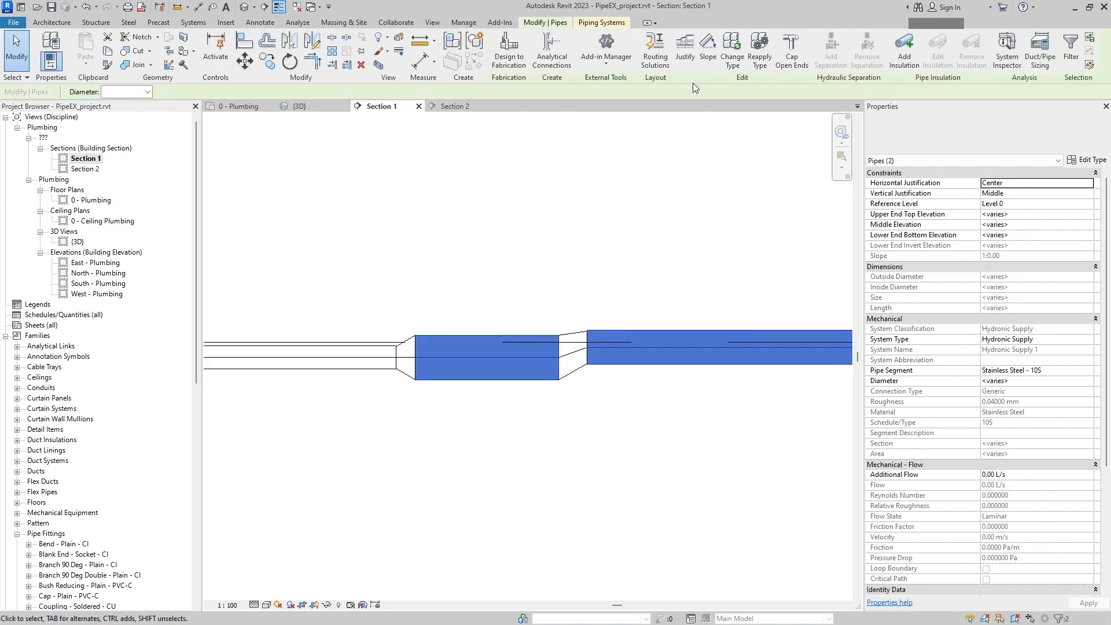
left_click(687, 65)
left_click(60, 38)
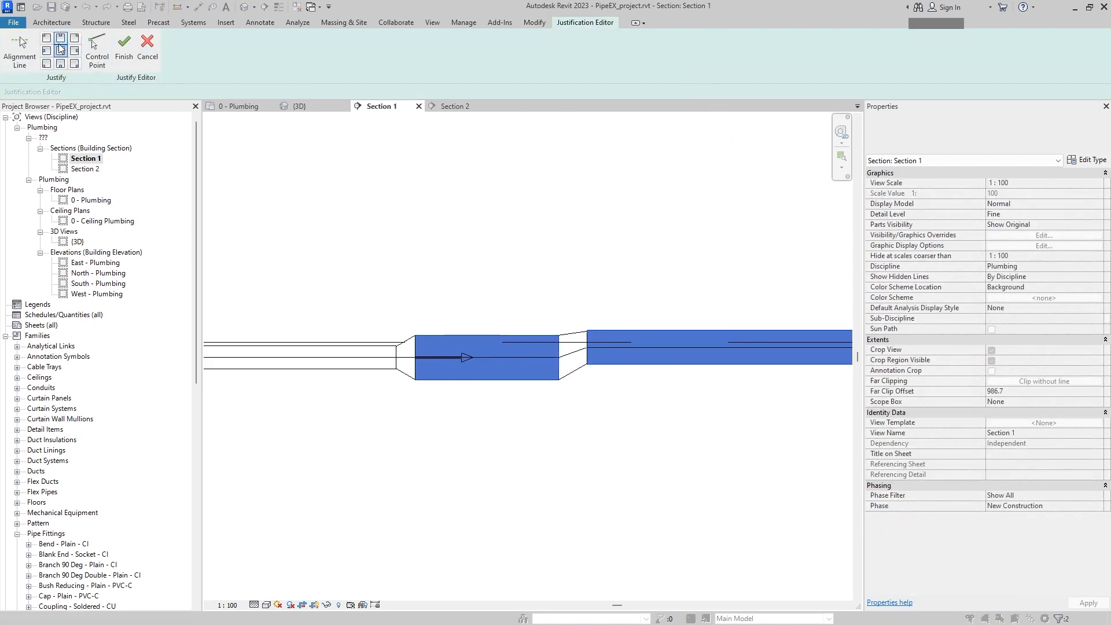
left_click(122, 57)
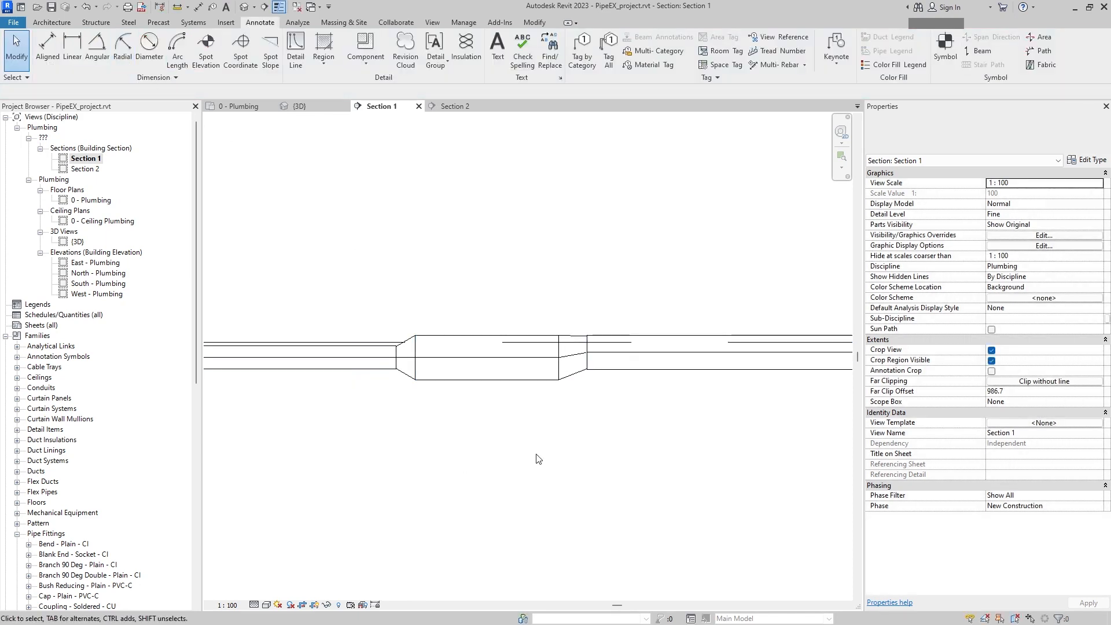
Place an aligned dimension between the top edges of the thick middle pipe and the long pipe.
scroll(601, 330, "up", 5)
key("d")
key("i")
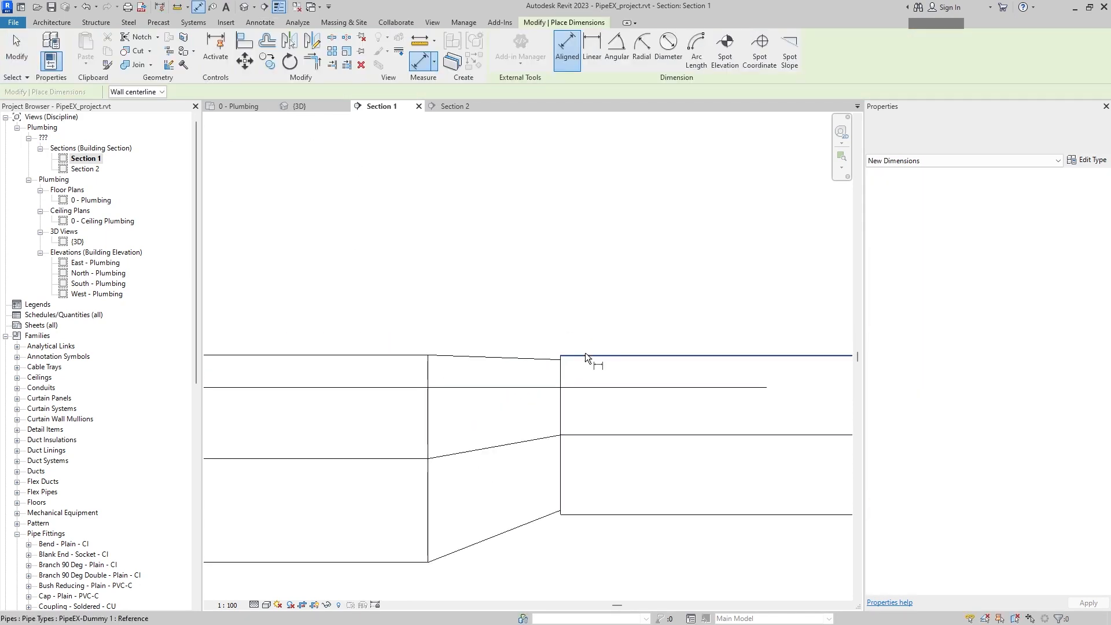
left_click(585, 354)
left_click(415, 355)
scroll(596, 284, "down", 3)
left_click(633, 241)
scroll(579, 272, "down", 2)
middle_click_drag(515, 297, 768, 314)
scroll(481, 342, "up", 2)
key("Escape")
key("Escape")
Justify the 100 mm pipe and the 200 mm middle pipe to top center, and select the reducer between them.
left_click(484, 413)
left_click(599, 444, "ctrl")
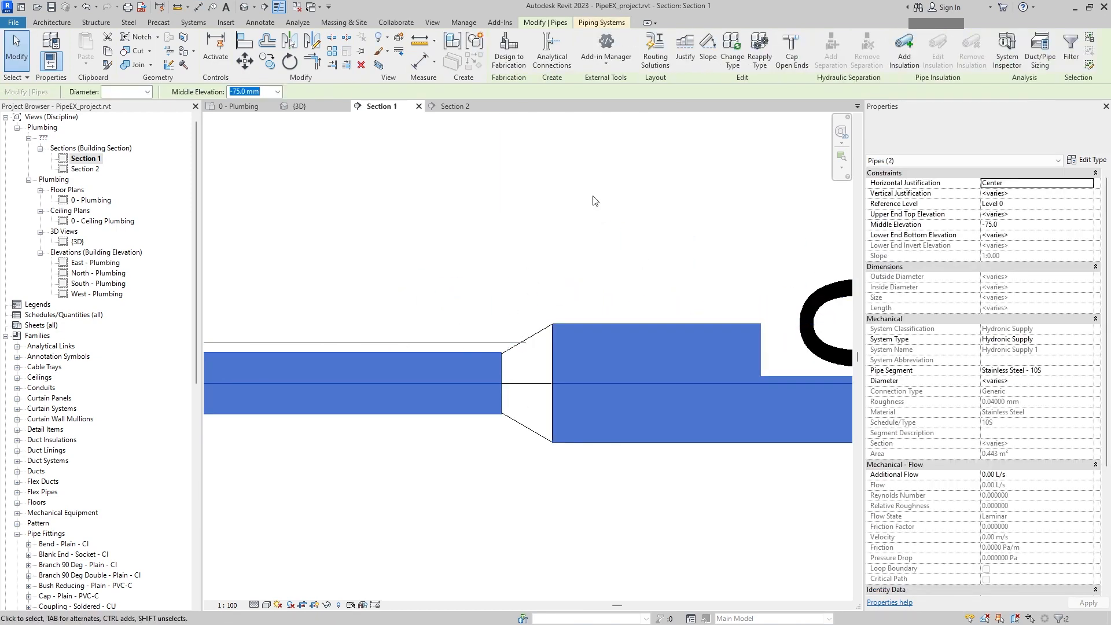
left_click(682, 63)
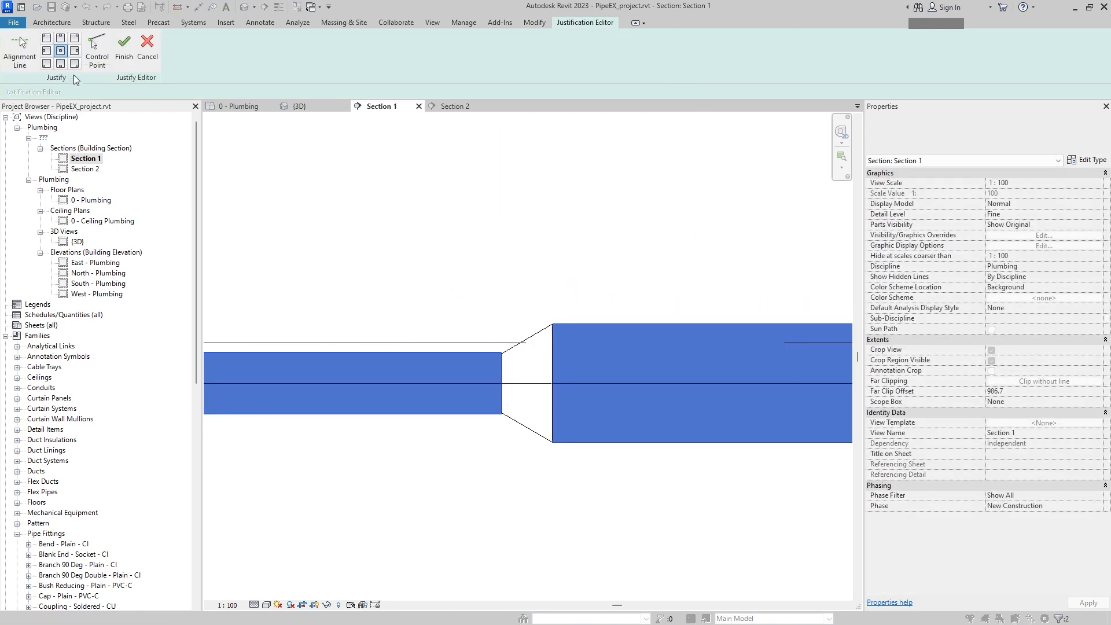
left_click(60, 38)
left_click(124, 53)
left_click(527, 353)
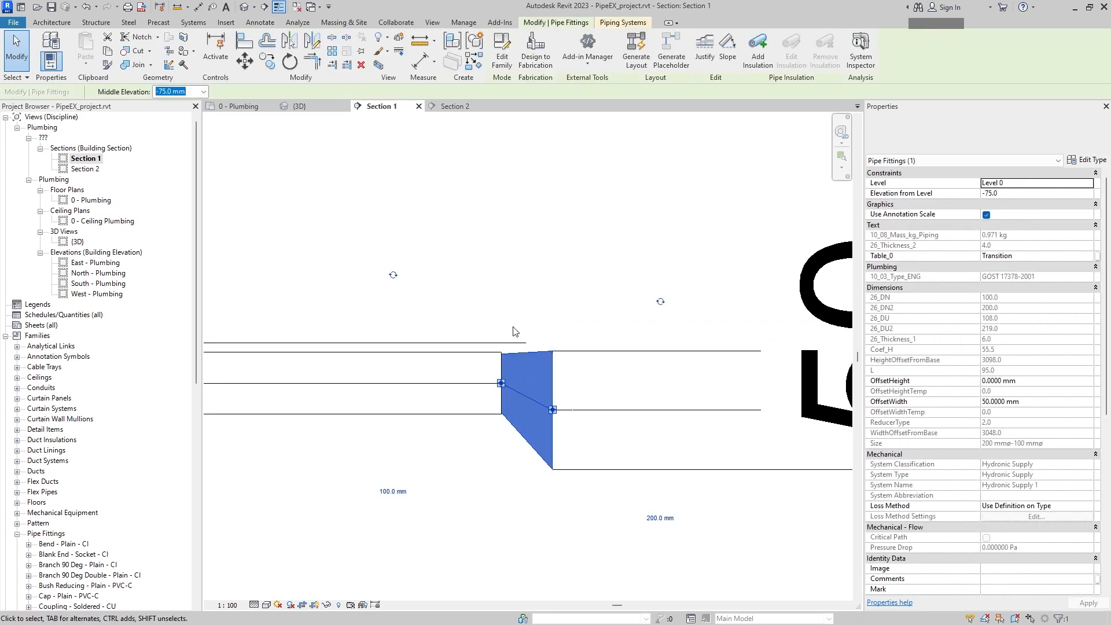
Place an aligned dimension between the top edges of the 200 mm middle pipe and the 100 mm pipe.
left_click(446, 191)
left_click(47, 49)
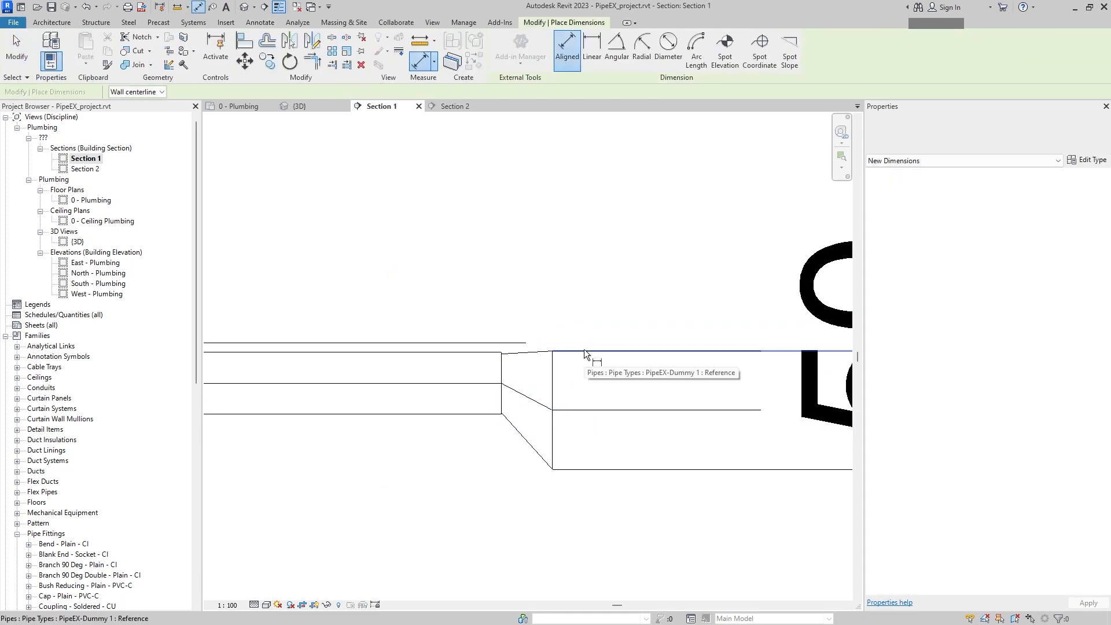
left_click(432, 357)
scroll(603, 262, "down", 2)
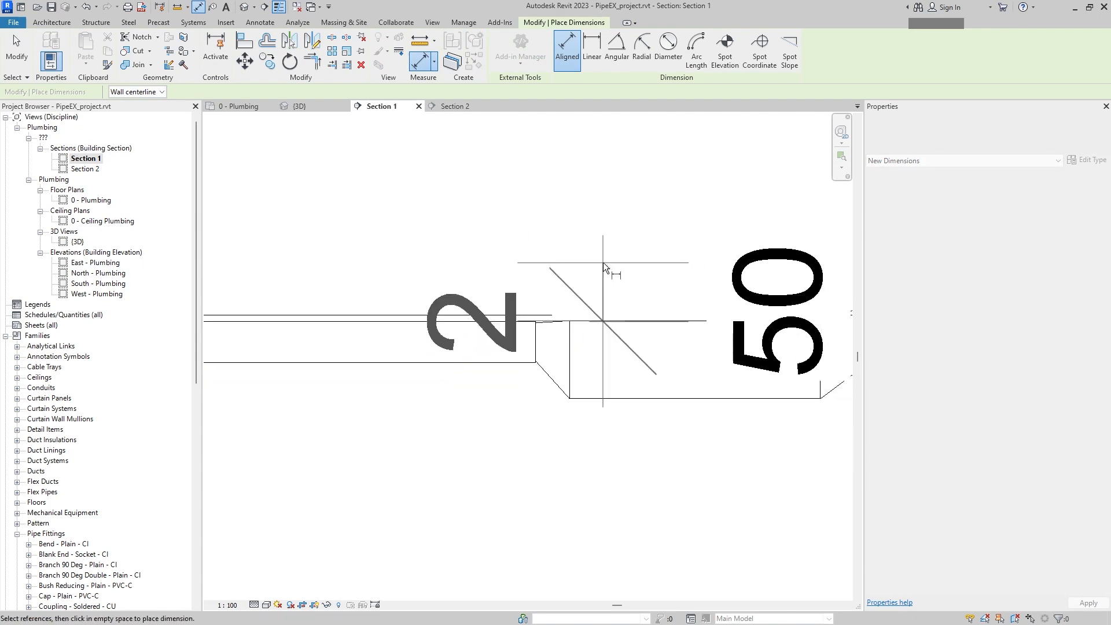
key("Escape")
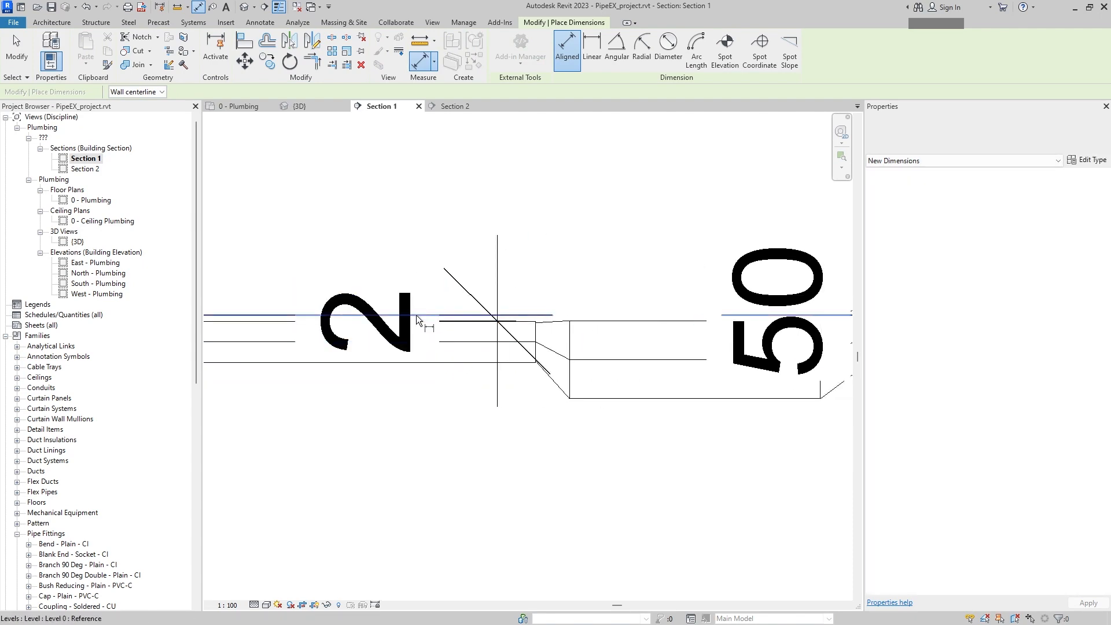
key("Escape")
Delete both aligned dimensions at the reducers in Section 1.
scroll(408, 292, "down", 2)
scroll(411, 291, "down", 1)
middle_click_drag(436, 295, 452, 332)
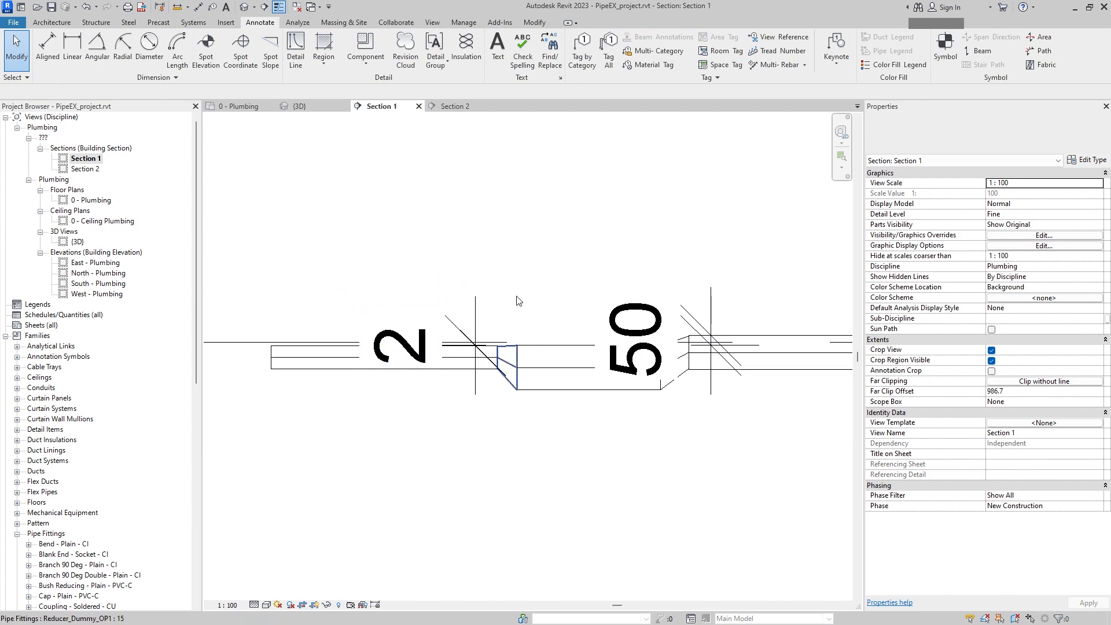
left_click(642, 334)
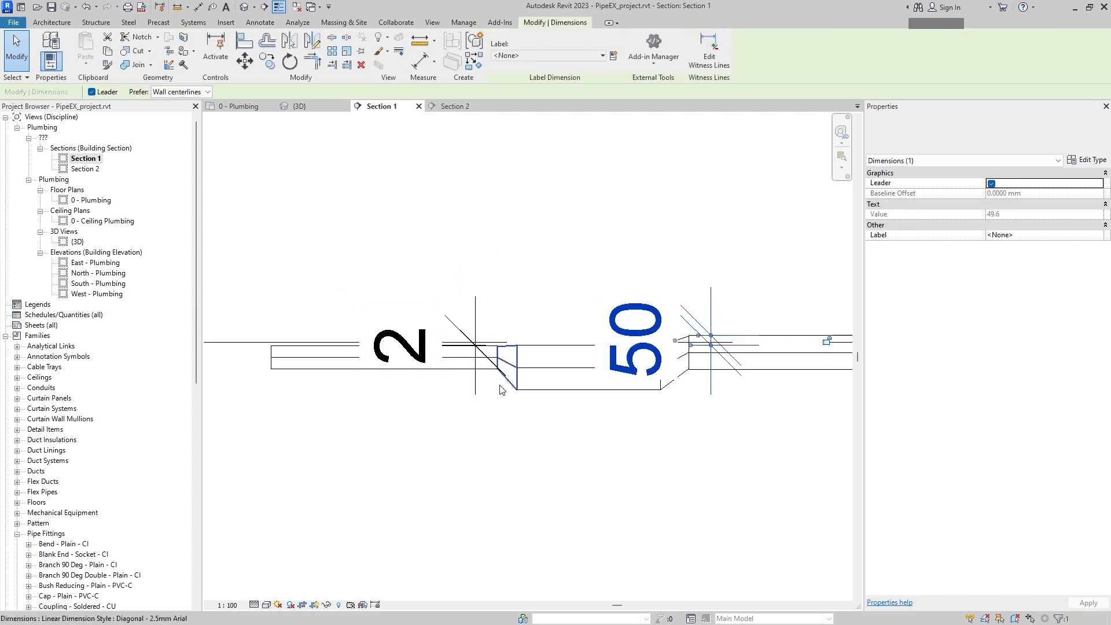
left_click(474, 321)
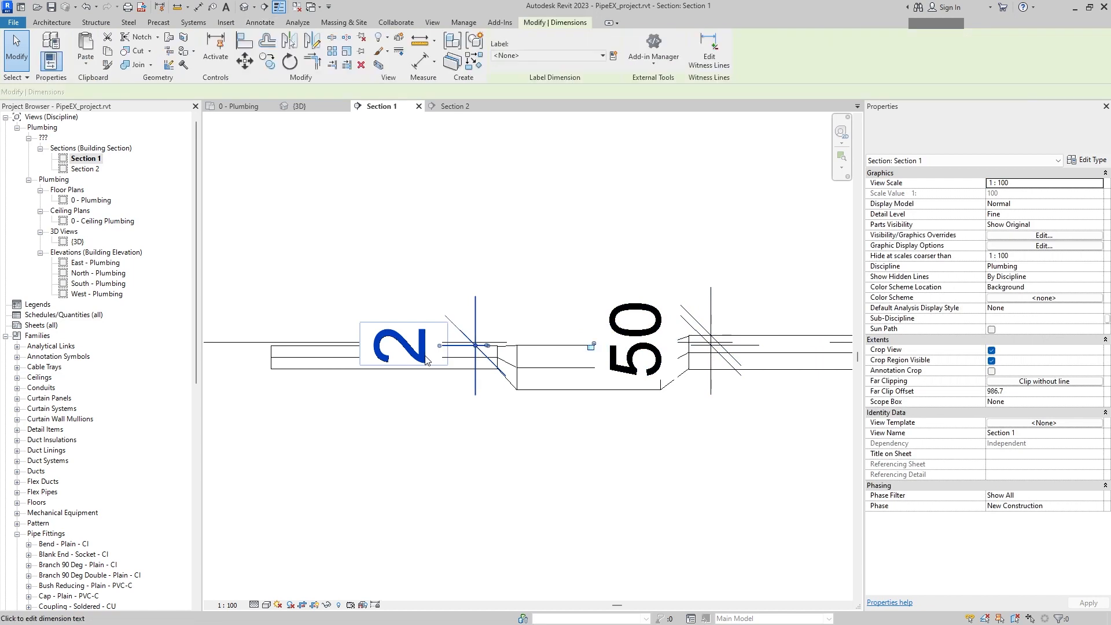
left_click(618, 322, "ctrl")
key("Delete")
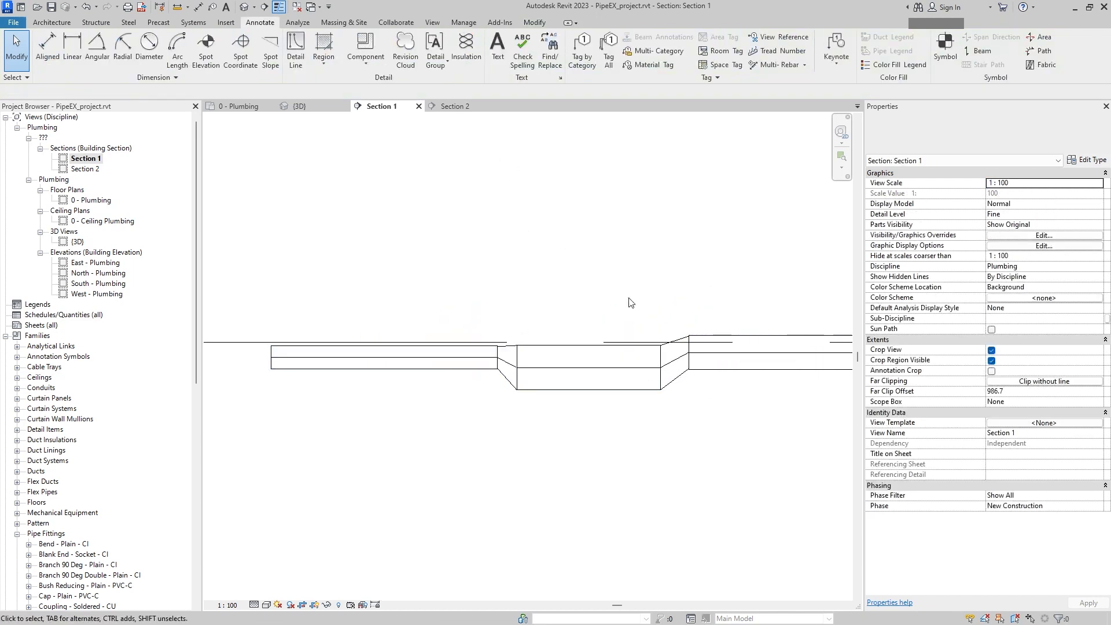
Switch to the Section 2 view, close all inactive views, and fit the section to the window.
left_click(297, 7)
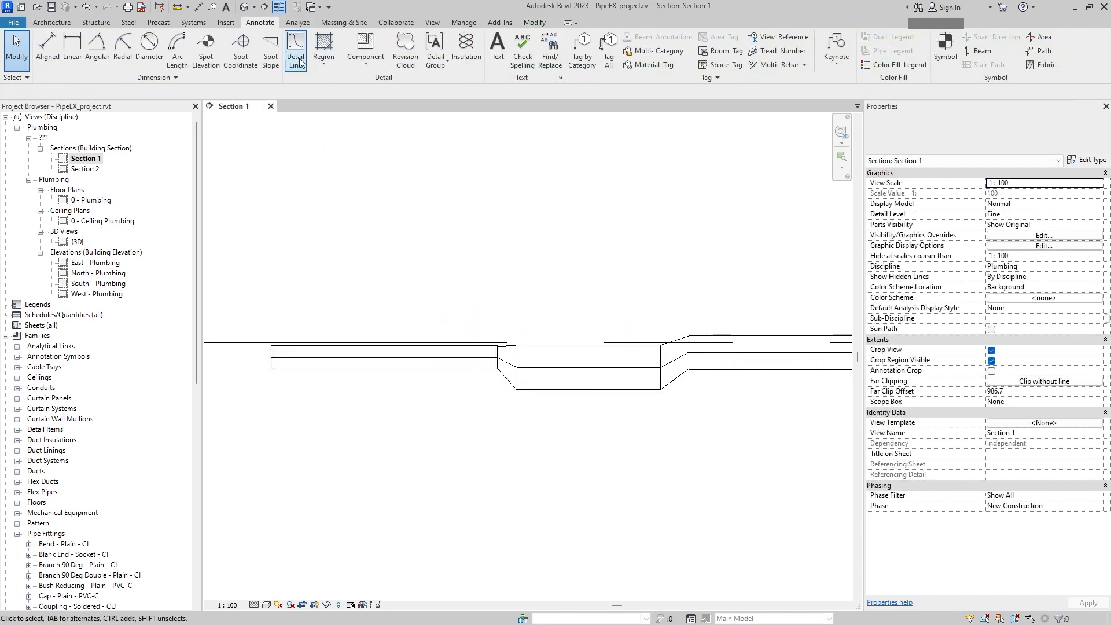
double_click(86, 168)
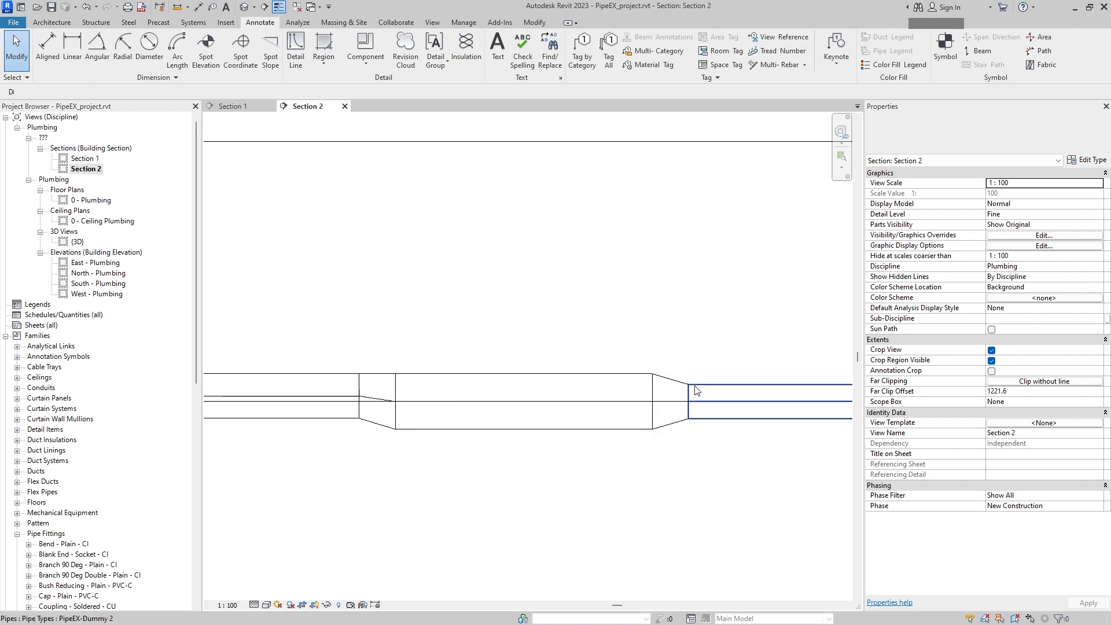
left_click(693, 387)
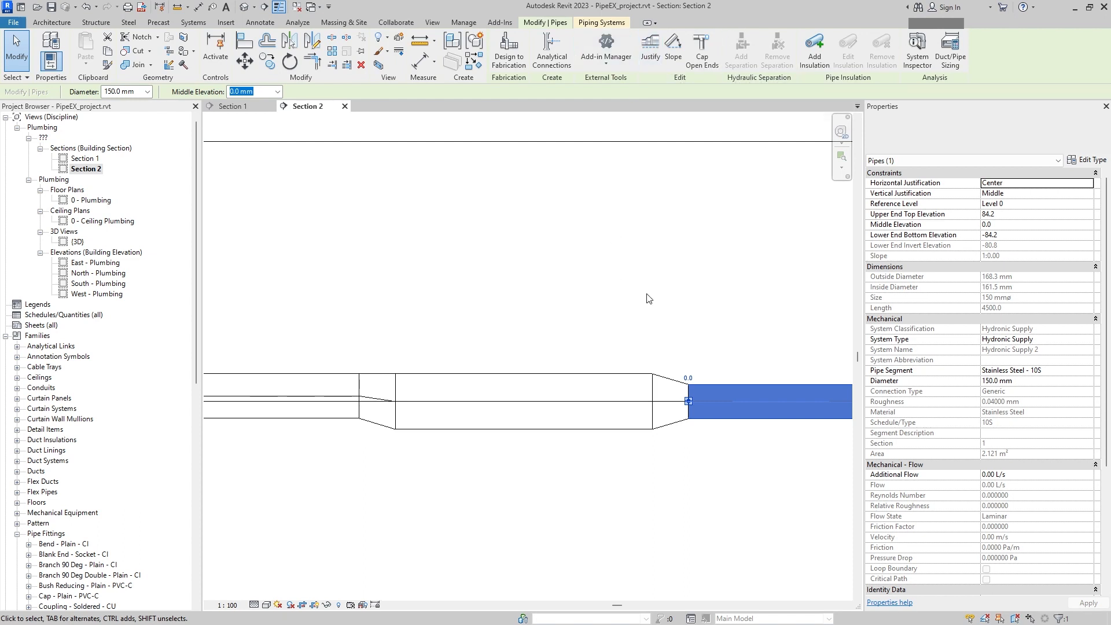
left_click(297, 7)
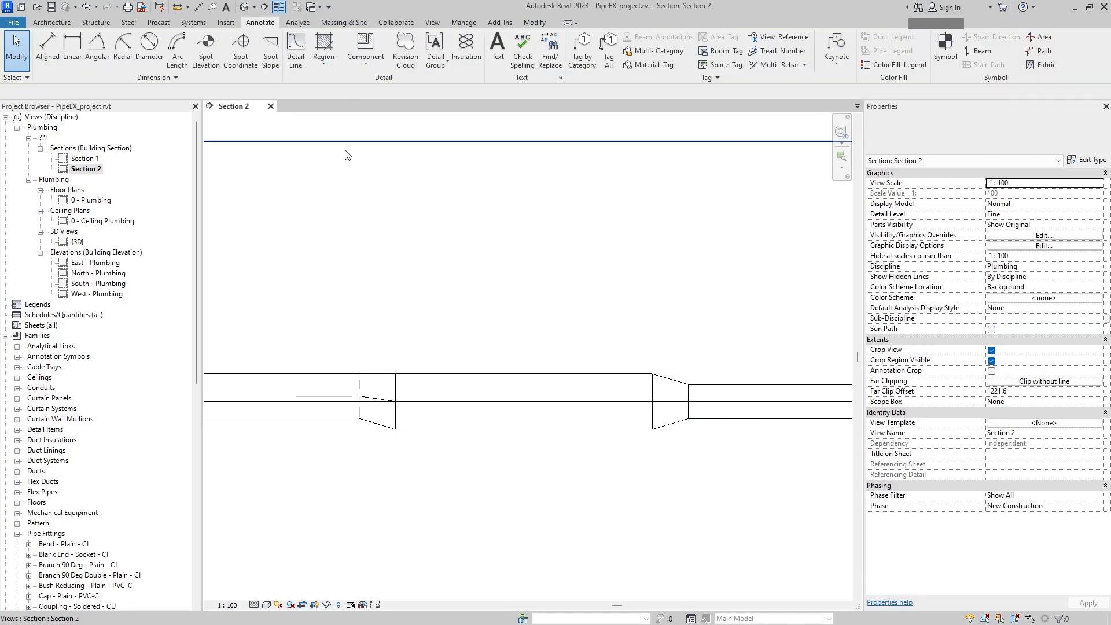
scroll(515, 352, "down", 2)
middle_click_drag(532, 353, 516, 358)
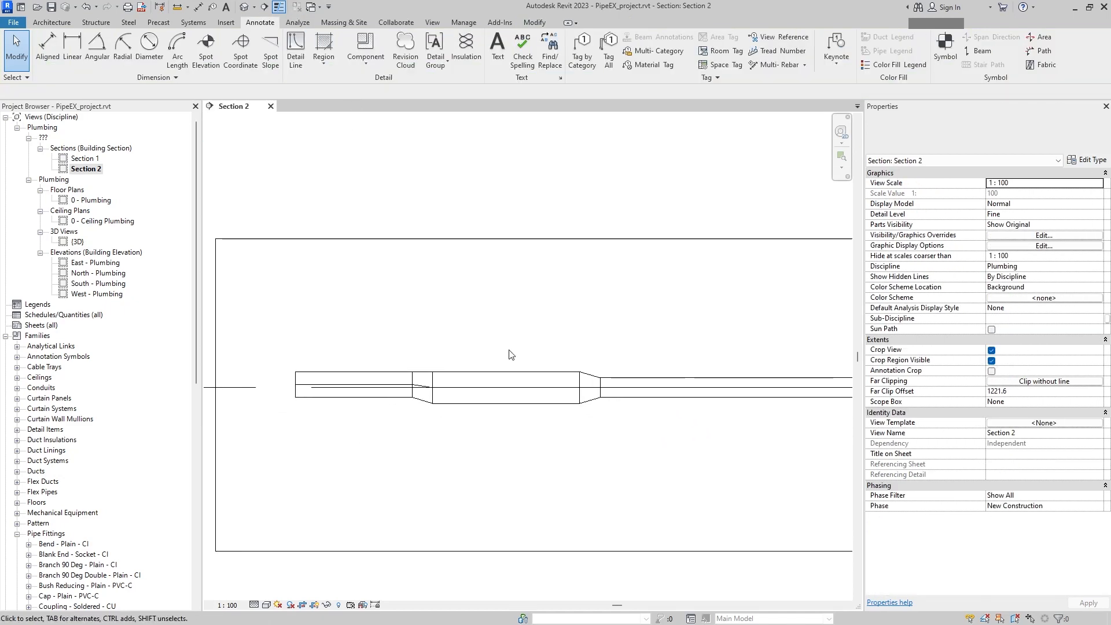
middle_click(511, 355)
middle_click(511, 355)
Open the Elbow_Dummy.rfa family and delete the elbow geometry, connectors and dimensions on its Ref. Level plan.
left_click(13, 22)
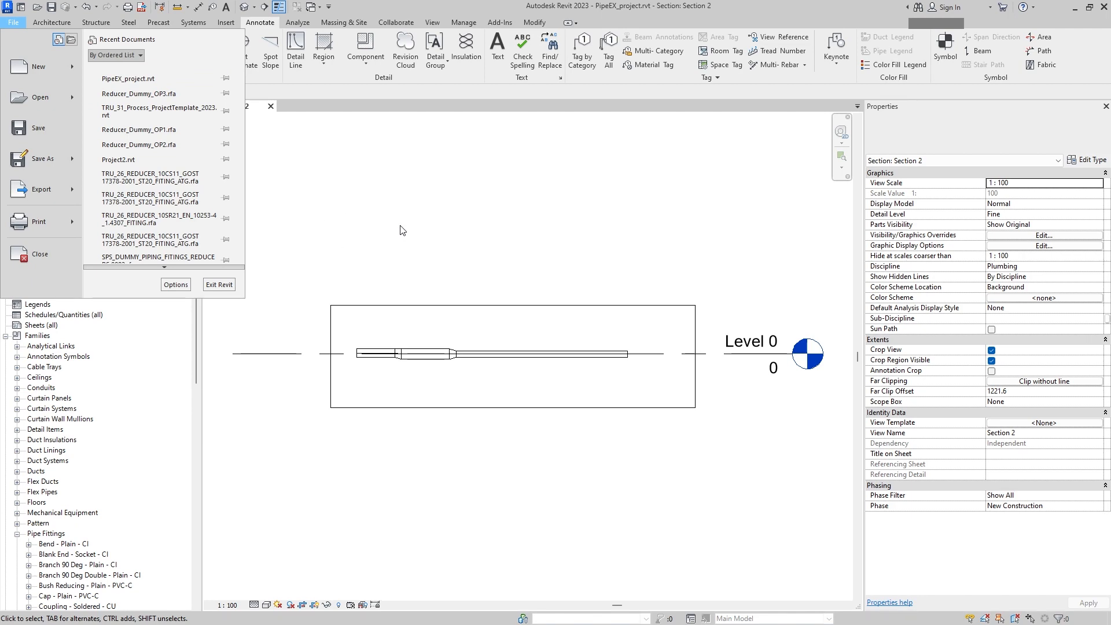
left_click(159, 221)
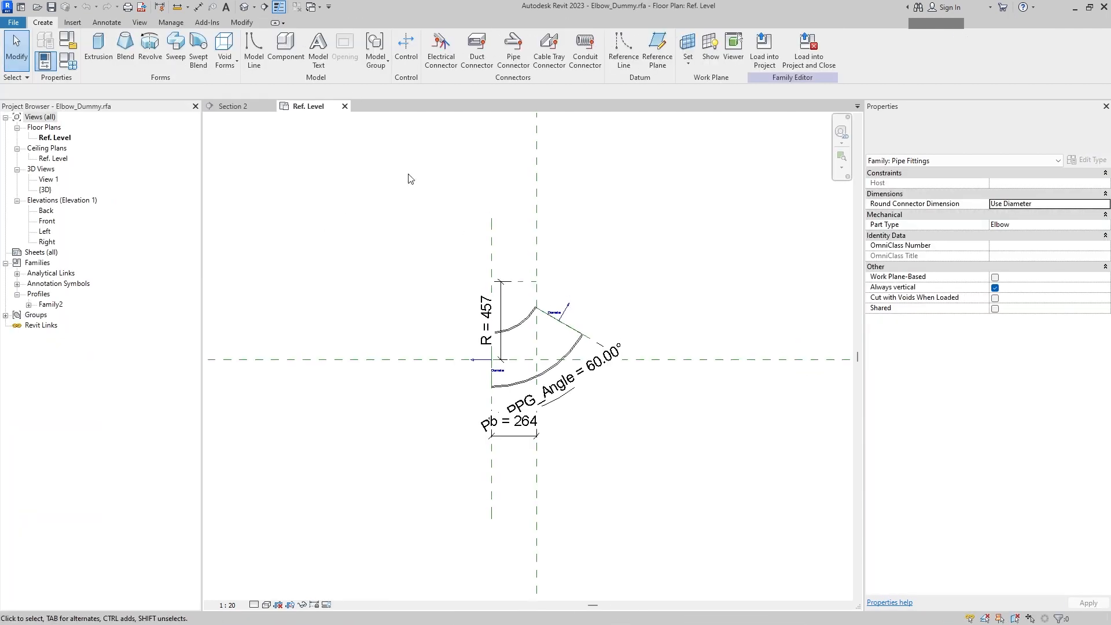
left_click_drag(386, 162, 685, 541)
key("Delete")
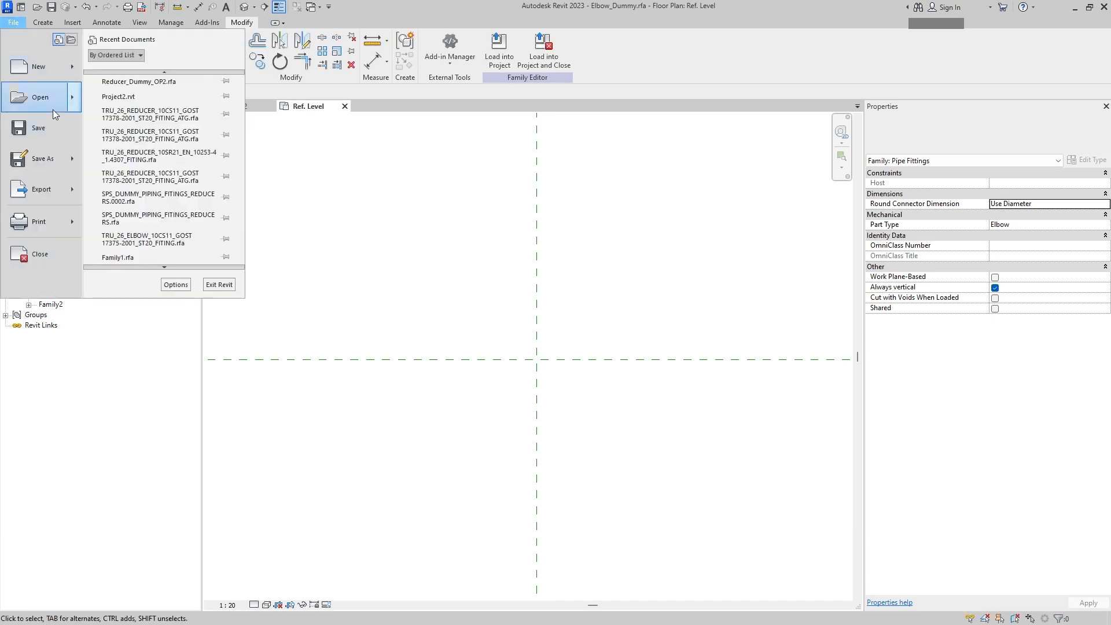
Save the emptied family as Reducer_Dummy.rfa in the Reducer - Dummy folder.
left_click(13, 22)
mouse_move(63, 177)
left_click(151, 152)
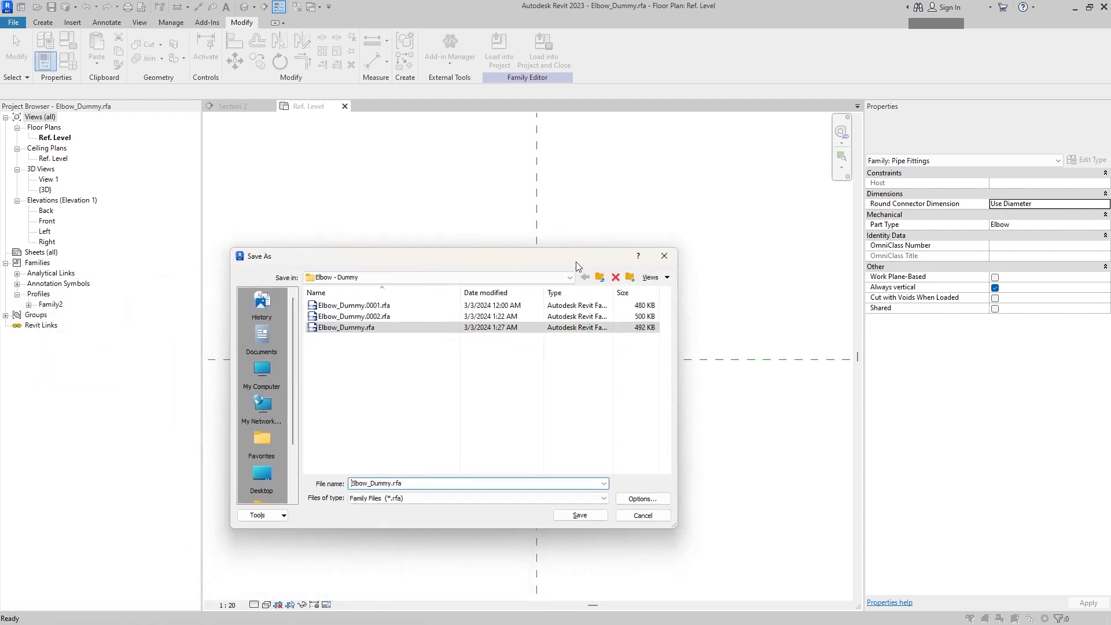
left_click(609, 241)
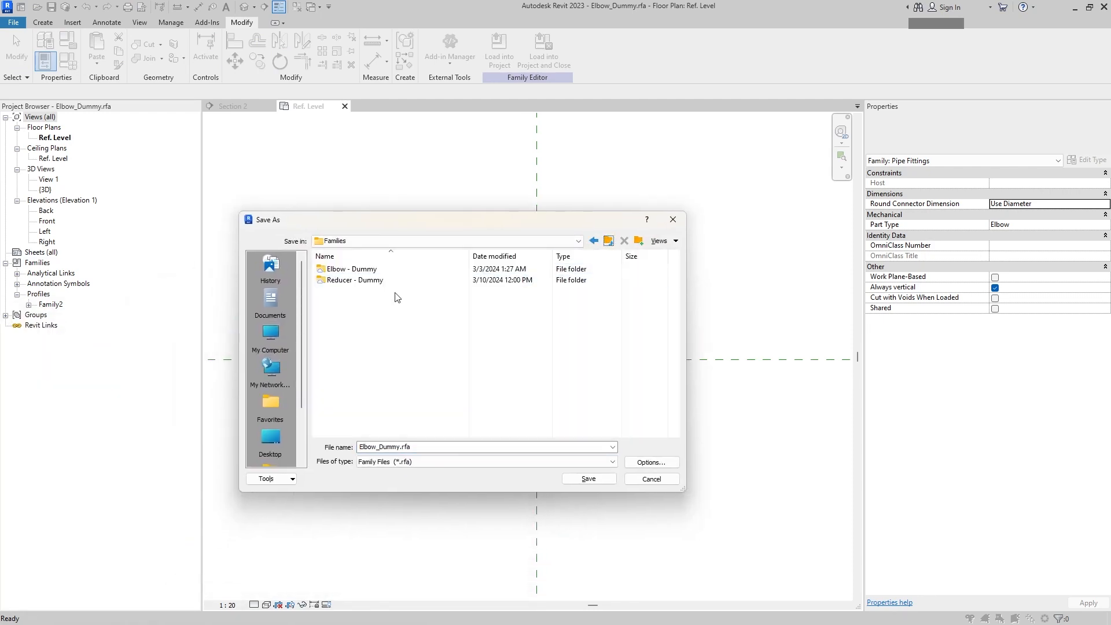
double_click(379, 279)
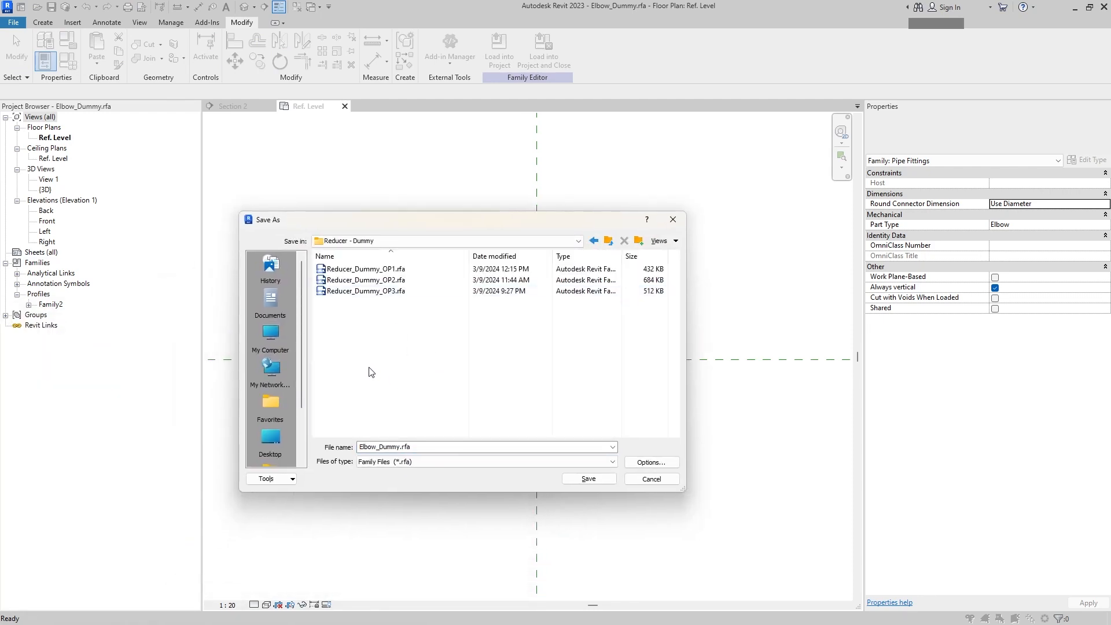
left_click(364, 270)
double_click(422, 448)
left_click(423, 449)
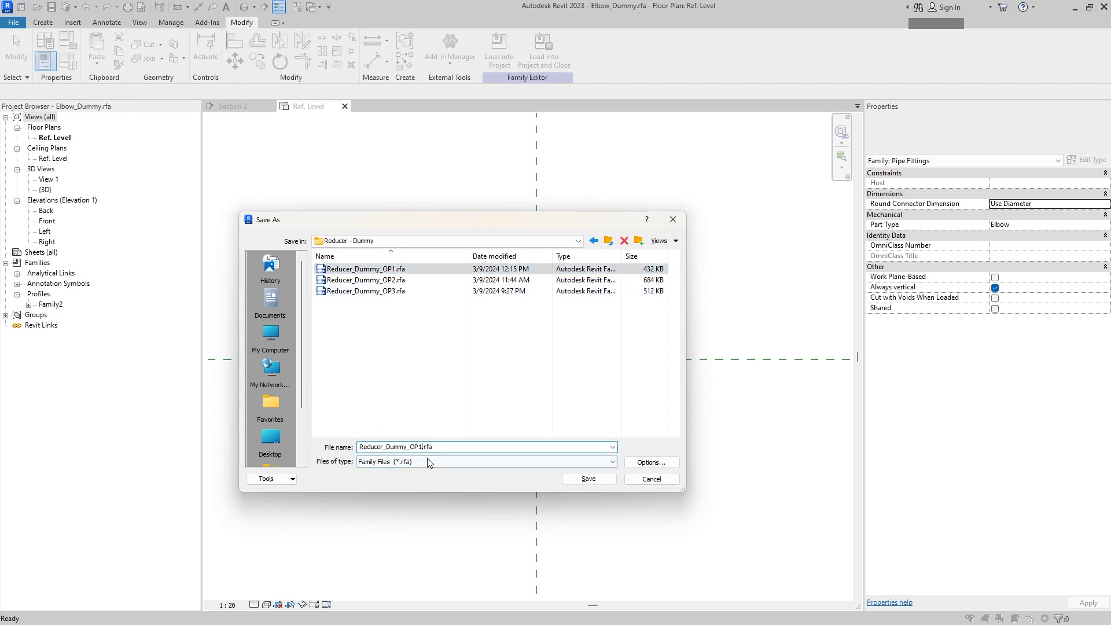
left_click(605, 482)
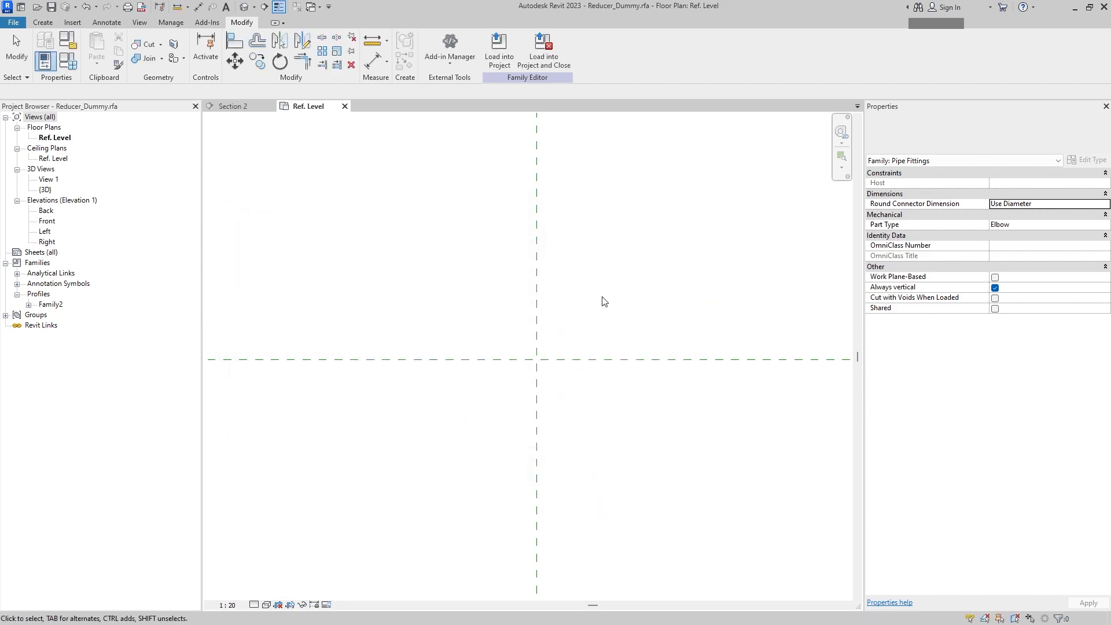
Add the shared parameter PiX_PPG_DN2 from the PiX_PPG group to the family as an instance parameter under Dimensions.
left_click(73, 66)
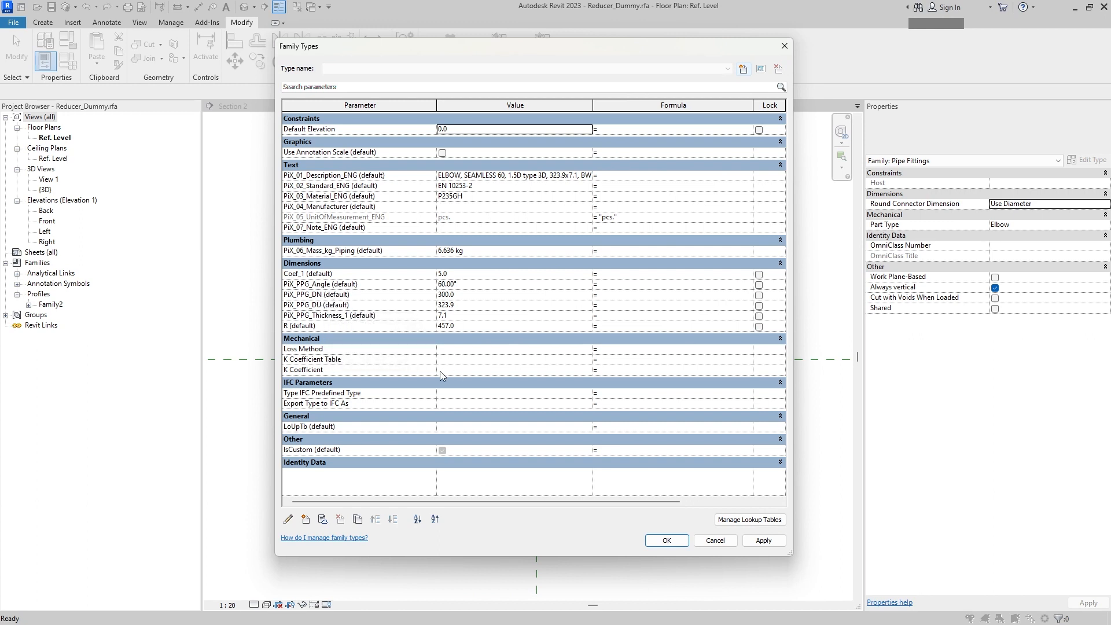
left_click(750, 520)
left_click(307, 522)
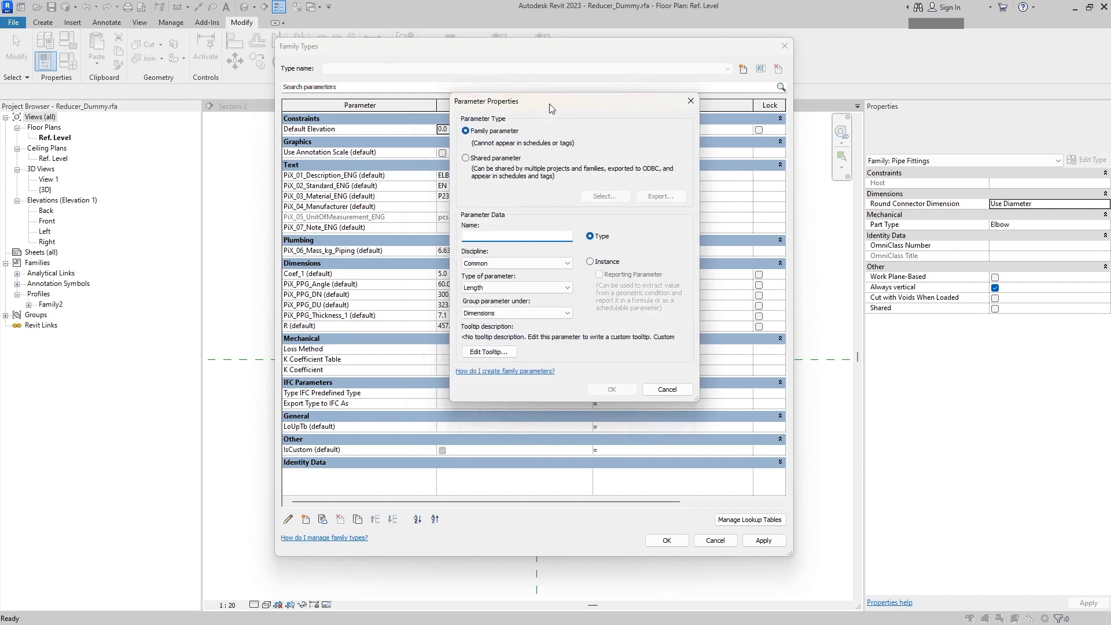
left_click(498, 161)
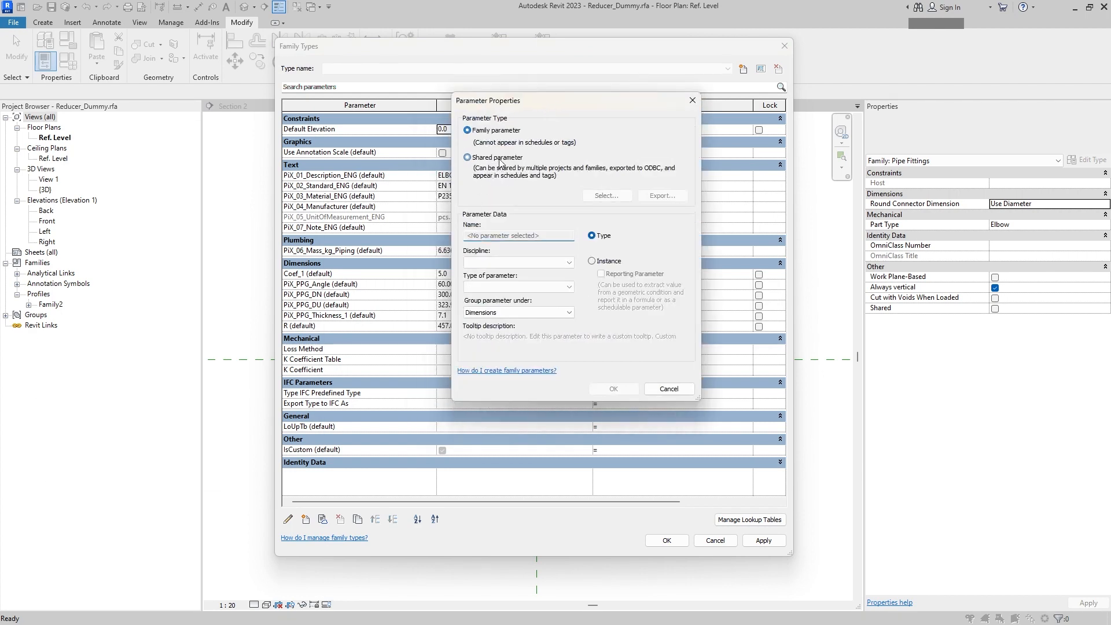
left_click(609, 263)
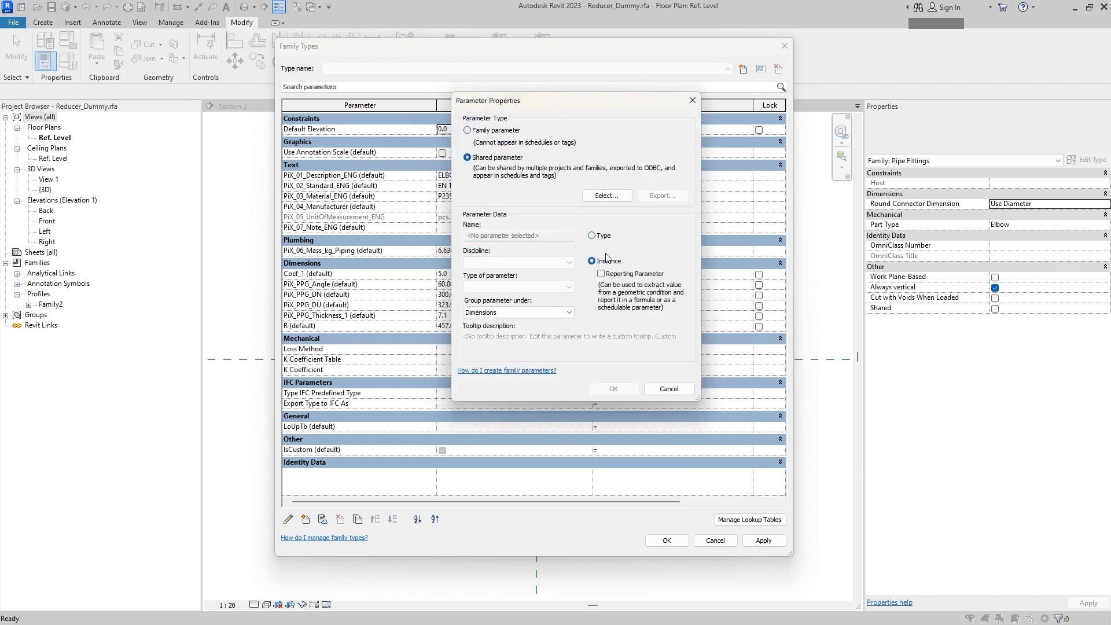
left_click(602, 197)
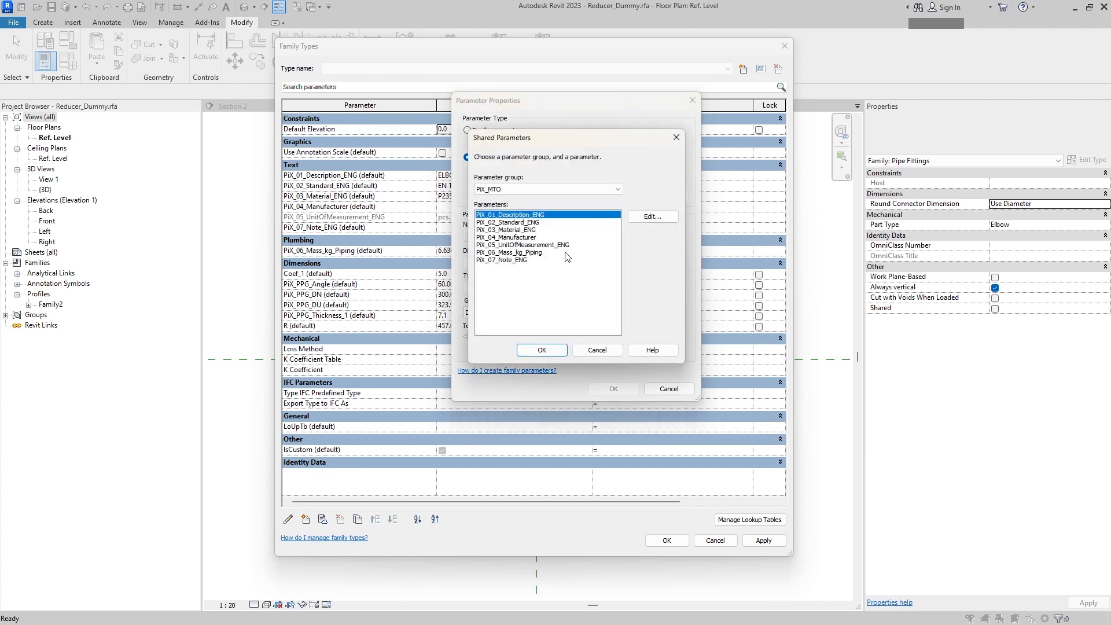
left_click(525, 191)
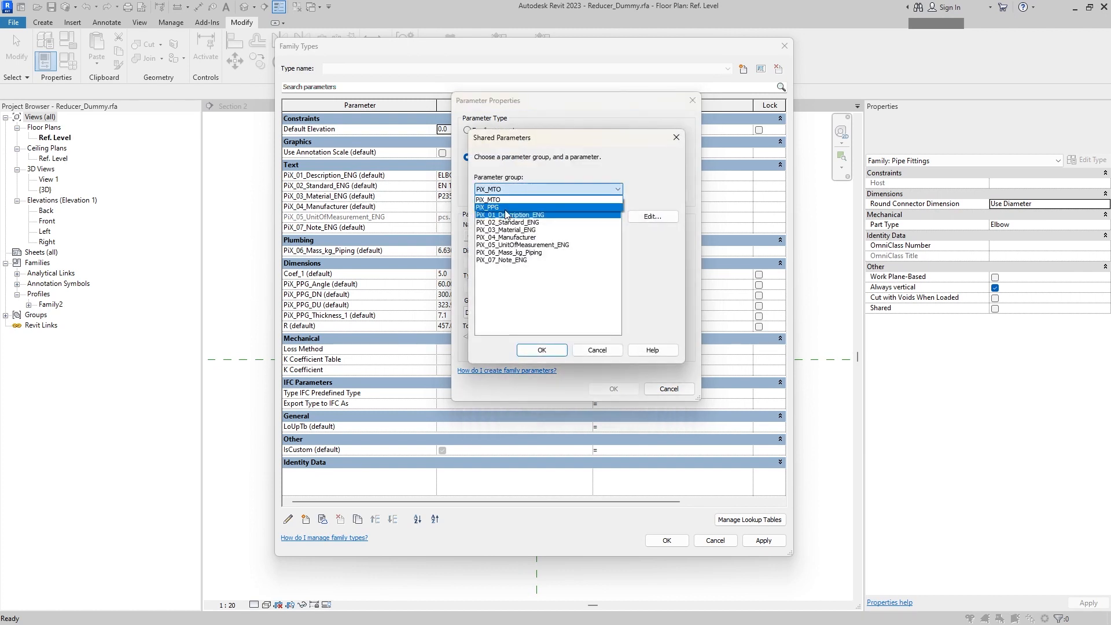
left_click(505, 208)
left_click(515, 231)
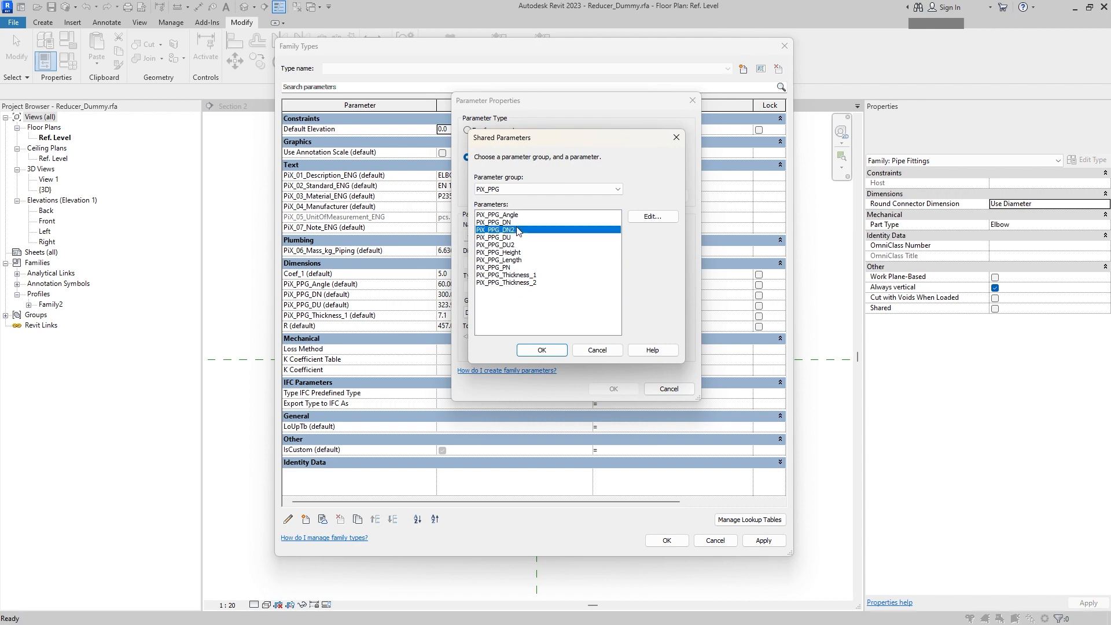
left_click(542, 351)
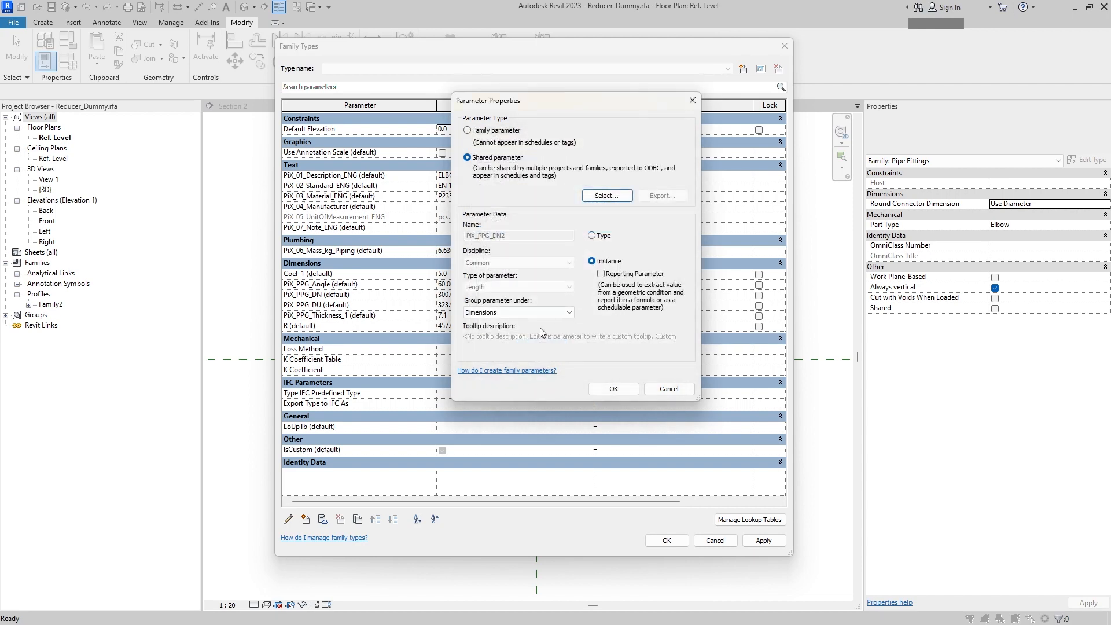
left_click(613, 388)
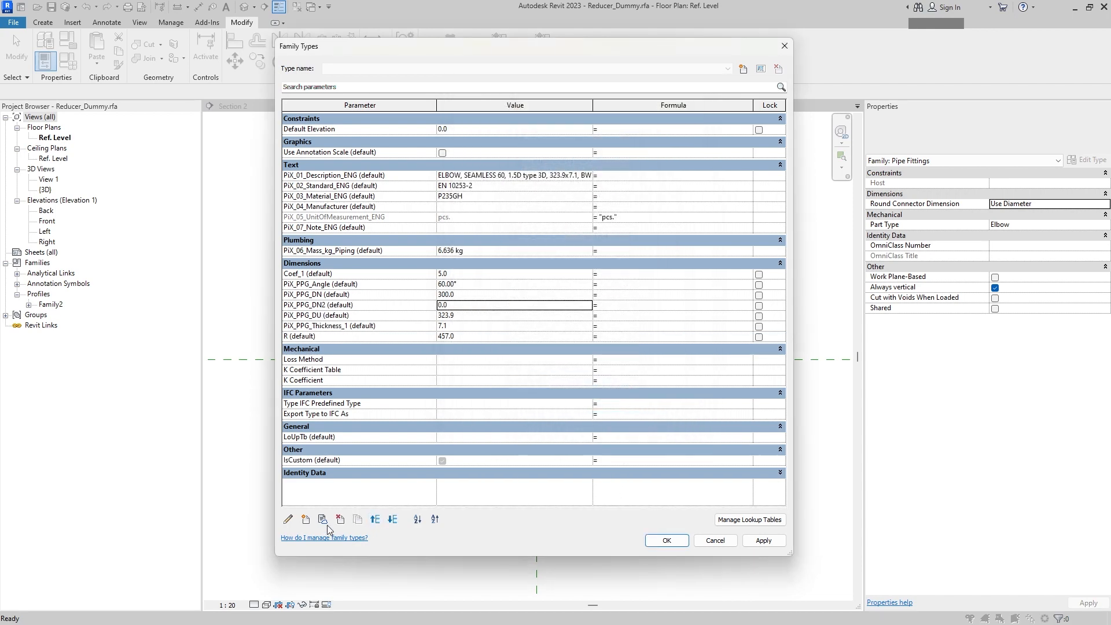
Add the shared parameter PiX_PPG_DU2 from the PiX_PPG group as an instance parameter under Dimensions.
left_click(305, 519)
left_click(497, 158)
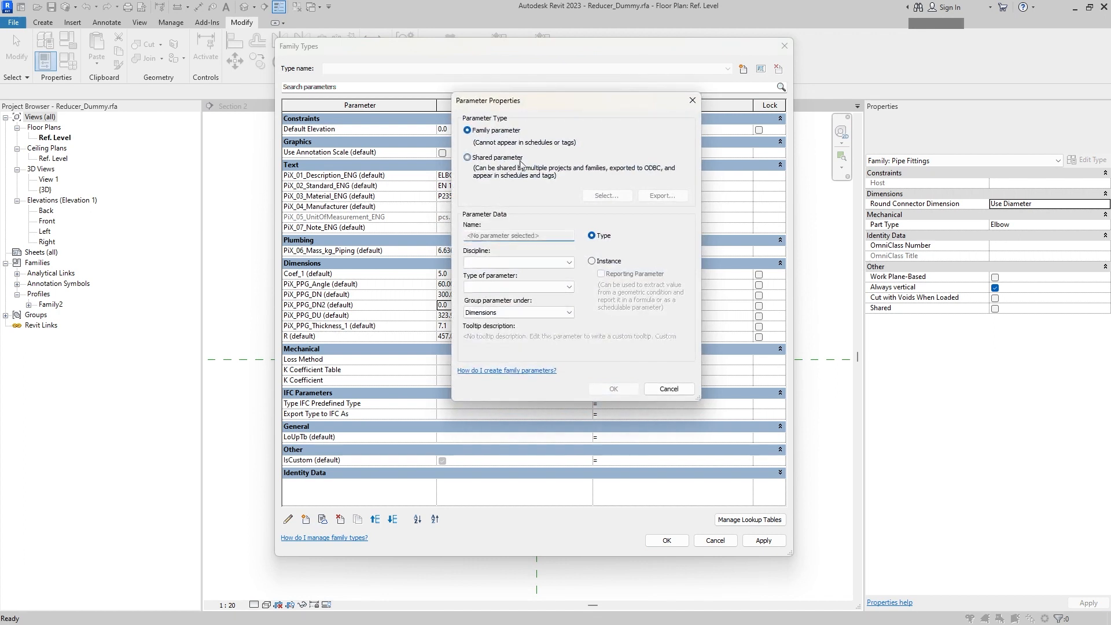
left_click(606, 195)
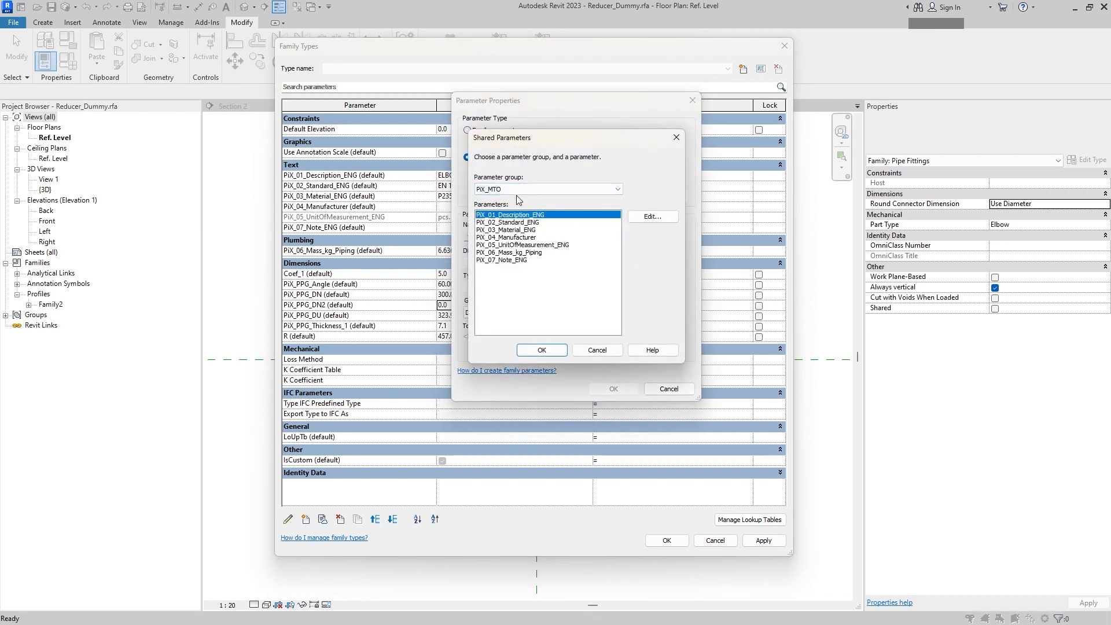
left_click(517, 191)
left_click(513, 210)
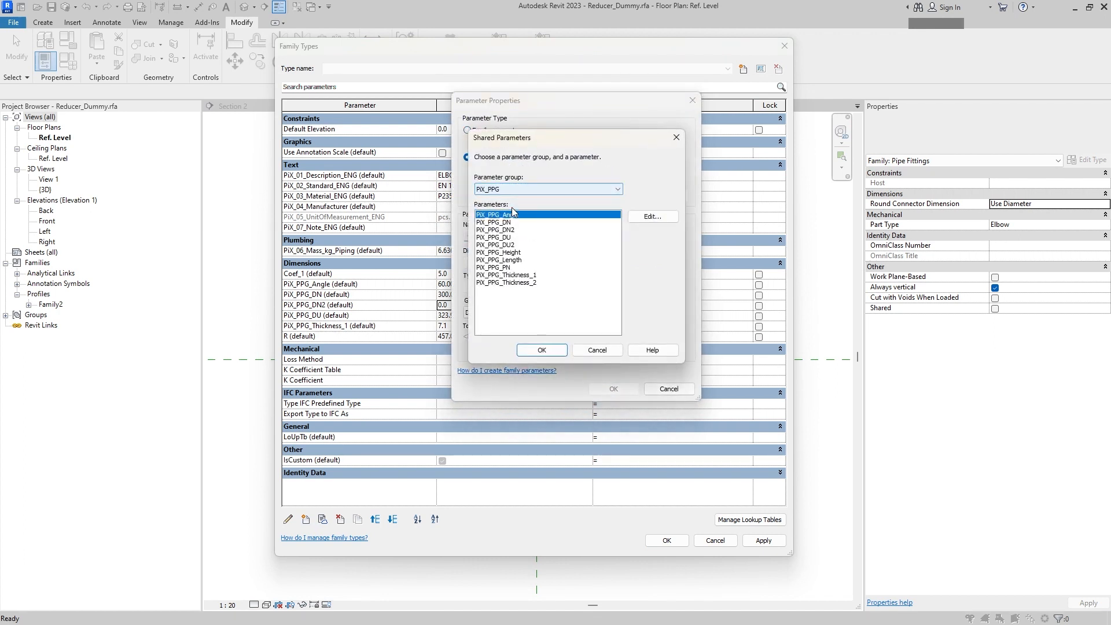
left_click(518, 245)
left_click(543, 351)
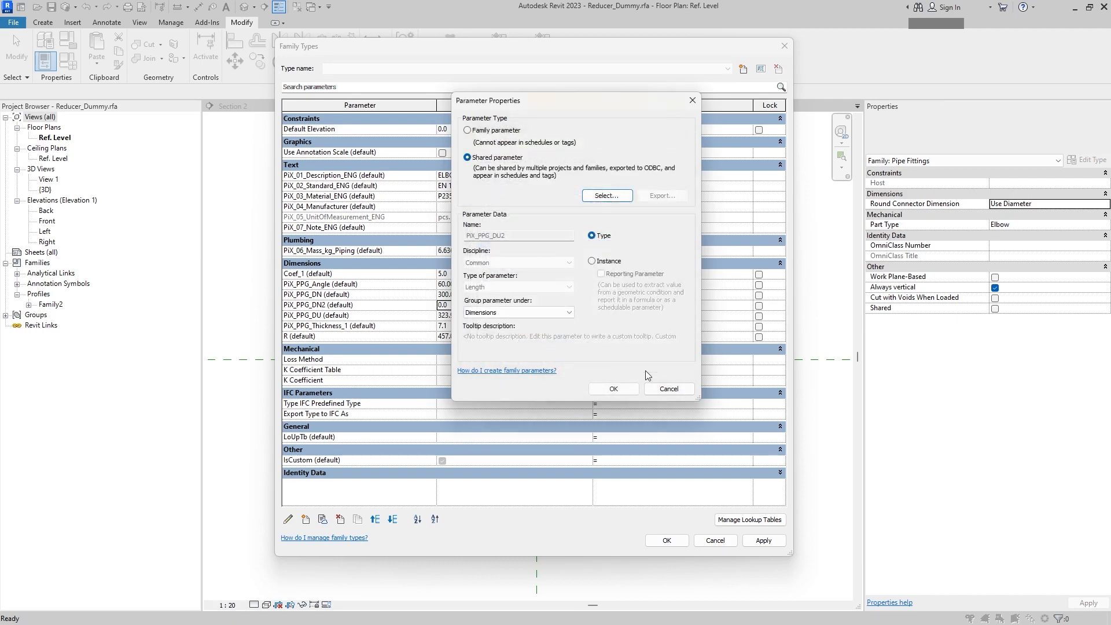
left_click(605, 261)
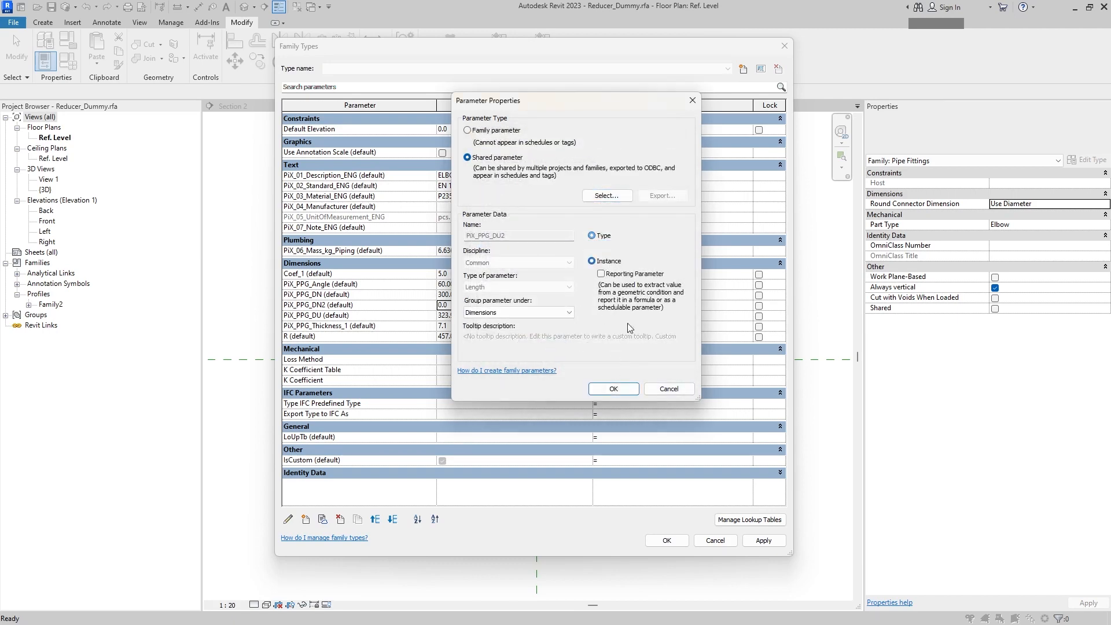
left_click(622, 386)
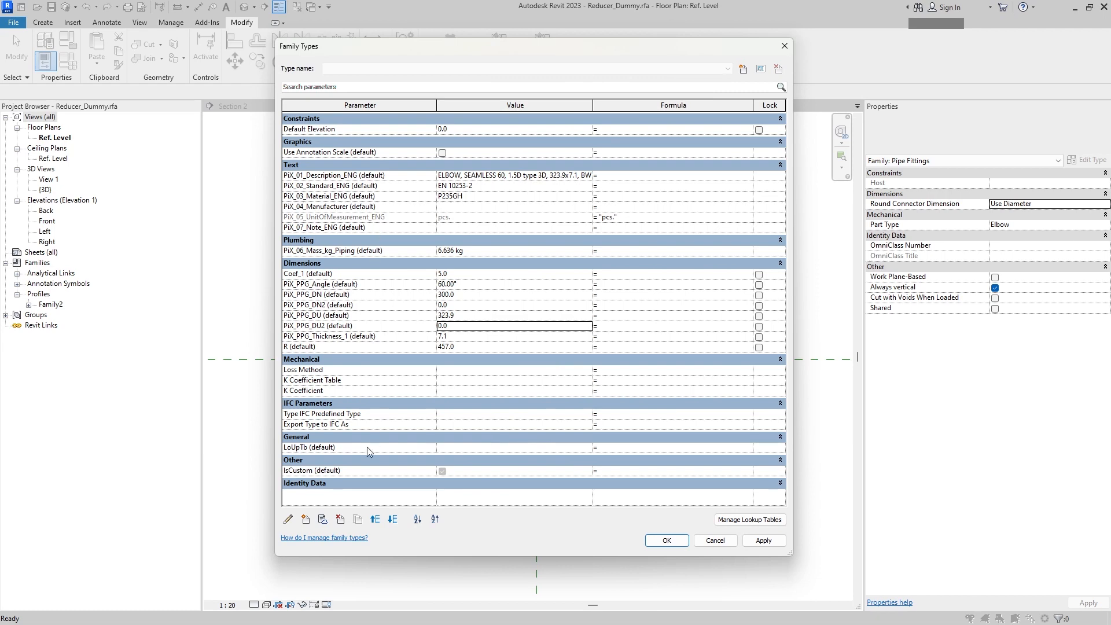
Add the shared parameter PiX_PPG_Thickness_2 from the PiX_PPG group as an instance parameter under Dimensions.
left_click(308, 521)
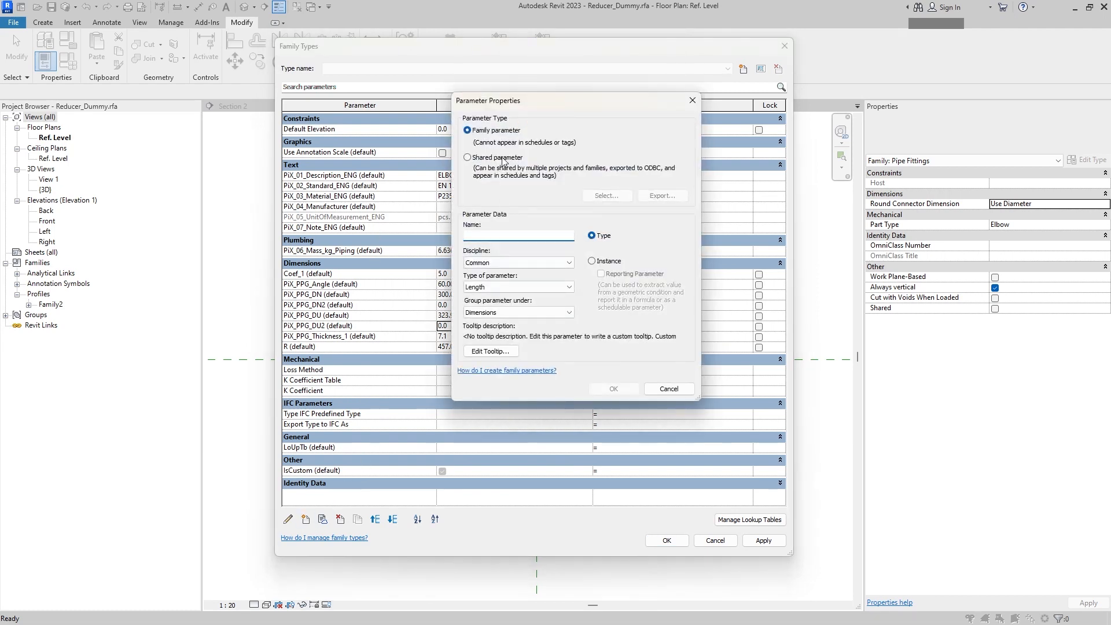
left_click(501, 158)
left_click(606, 195)
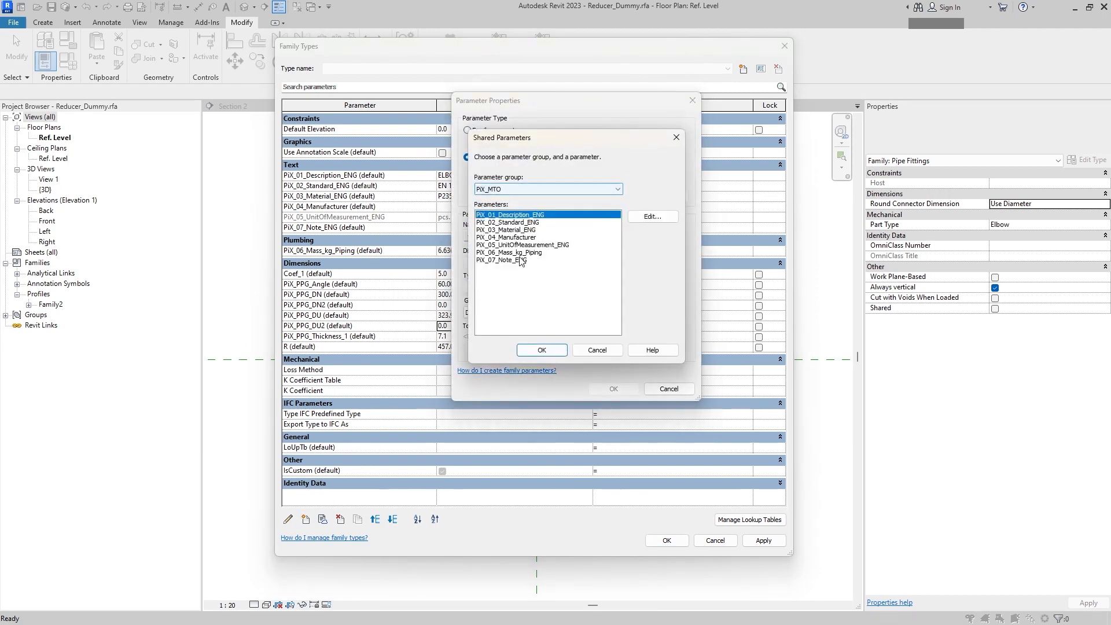
left_click(534, 191)
left_click(523, 207)
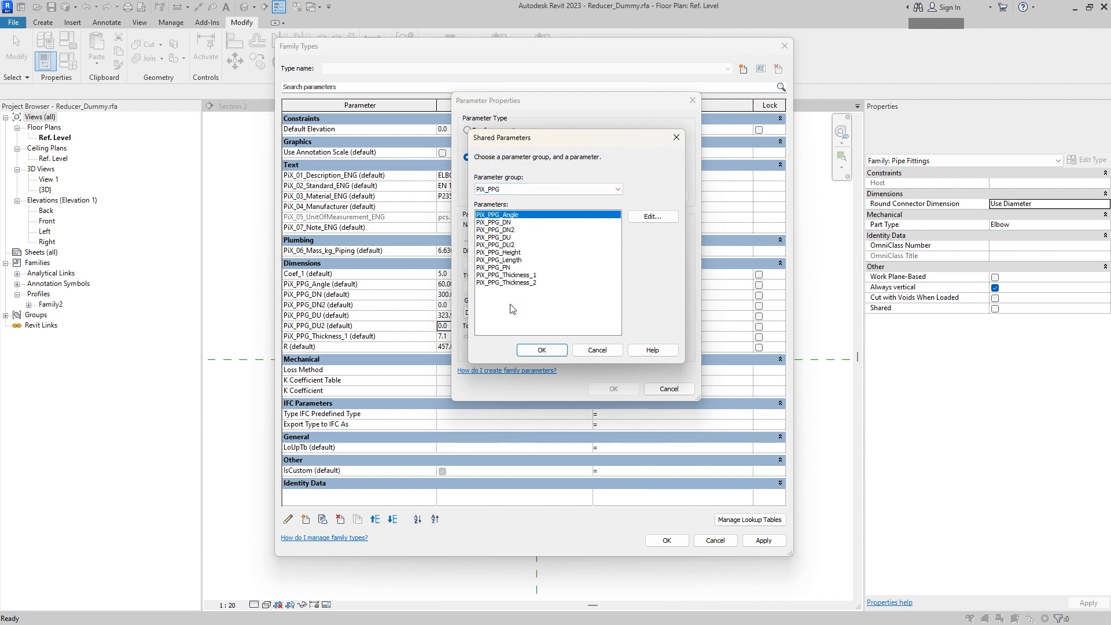
left_click(509, 283)
left_click(526, 350)
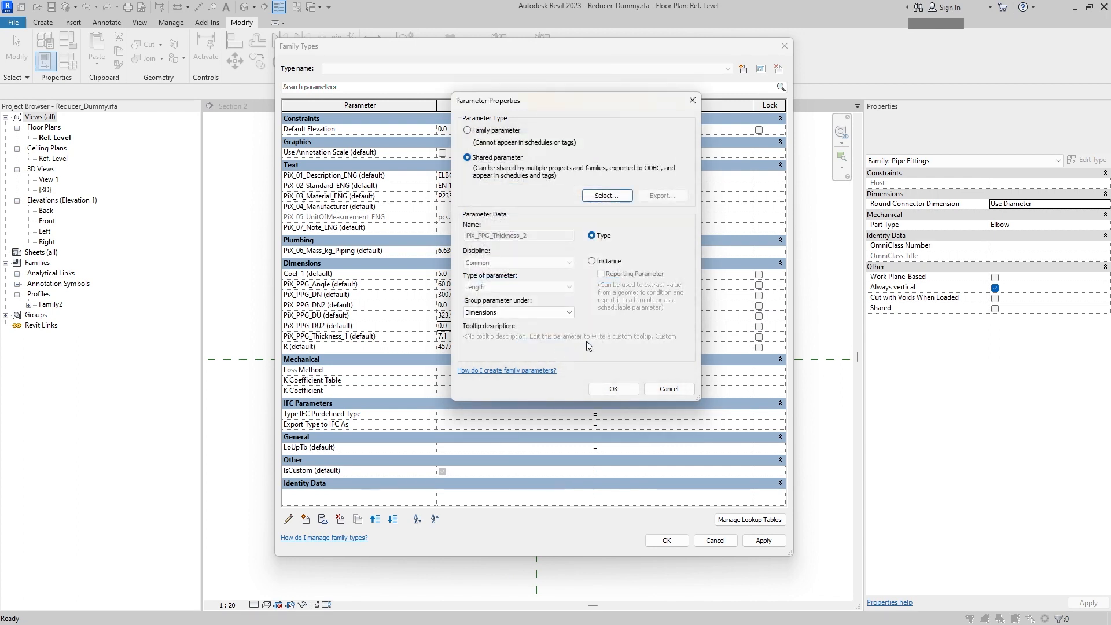
left_click(592, 261)
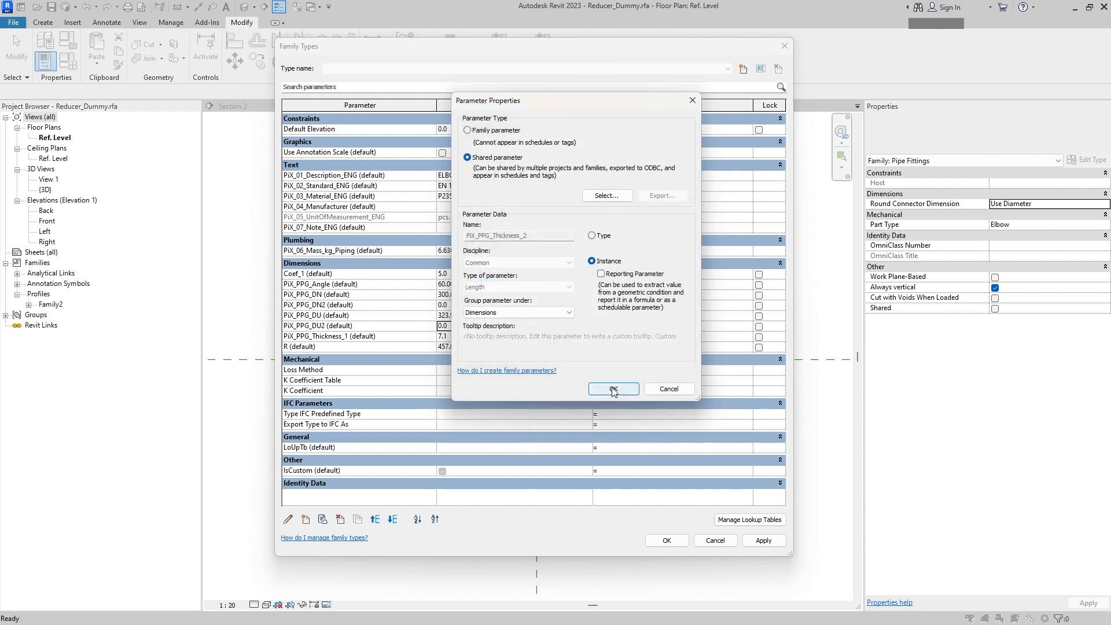
left_click(614, 389)
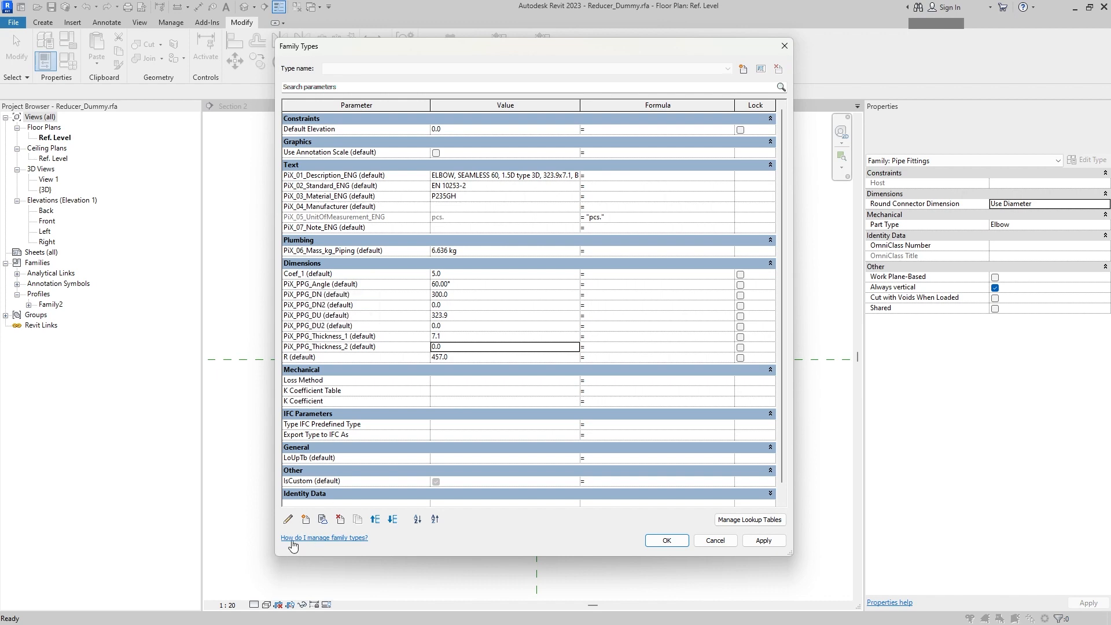
Create a Length family parameter named Type 1 as an instance parameter under Dimensions, and apply the family type changes.
left_click(306, 519)
left_click(593, 261)
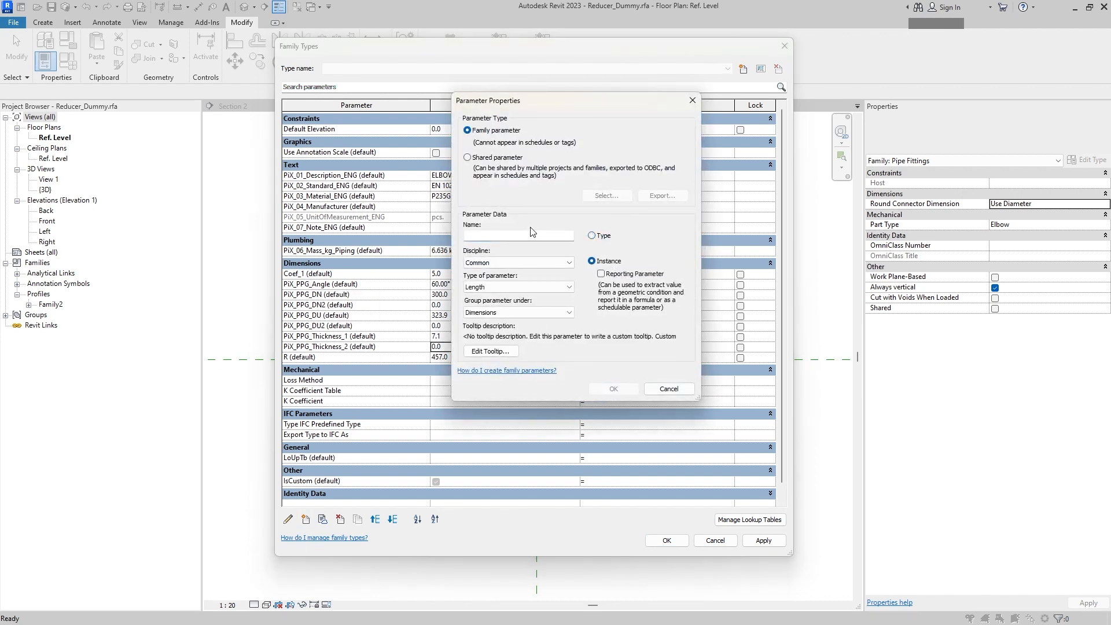
left_click(528, 233)
type("Typ")
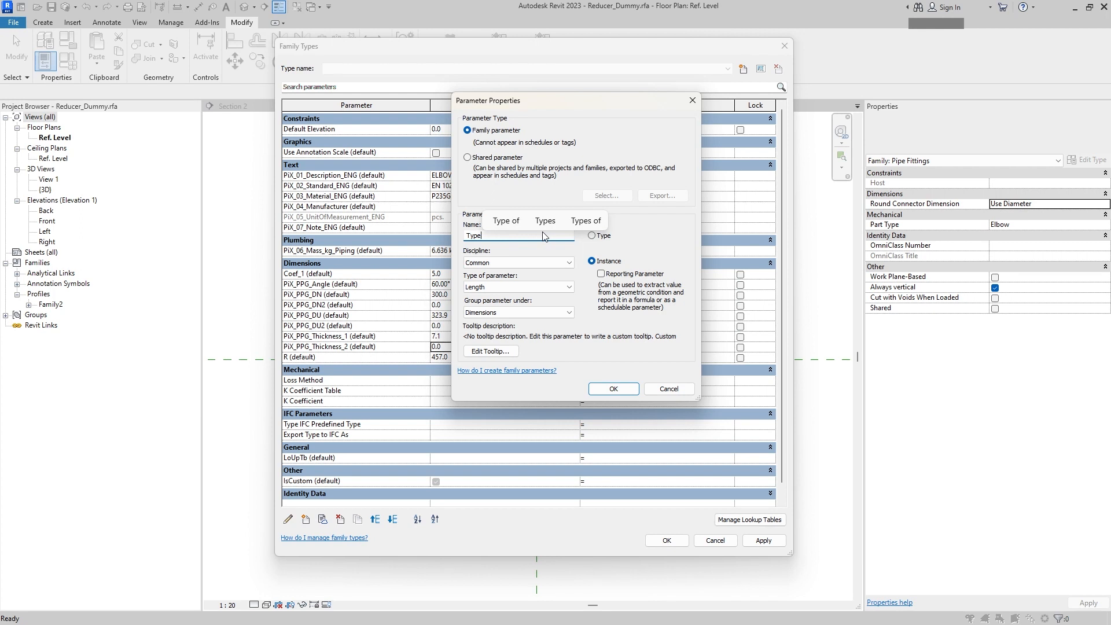
type("e")
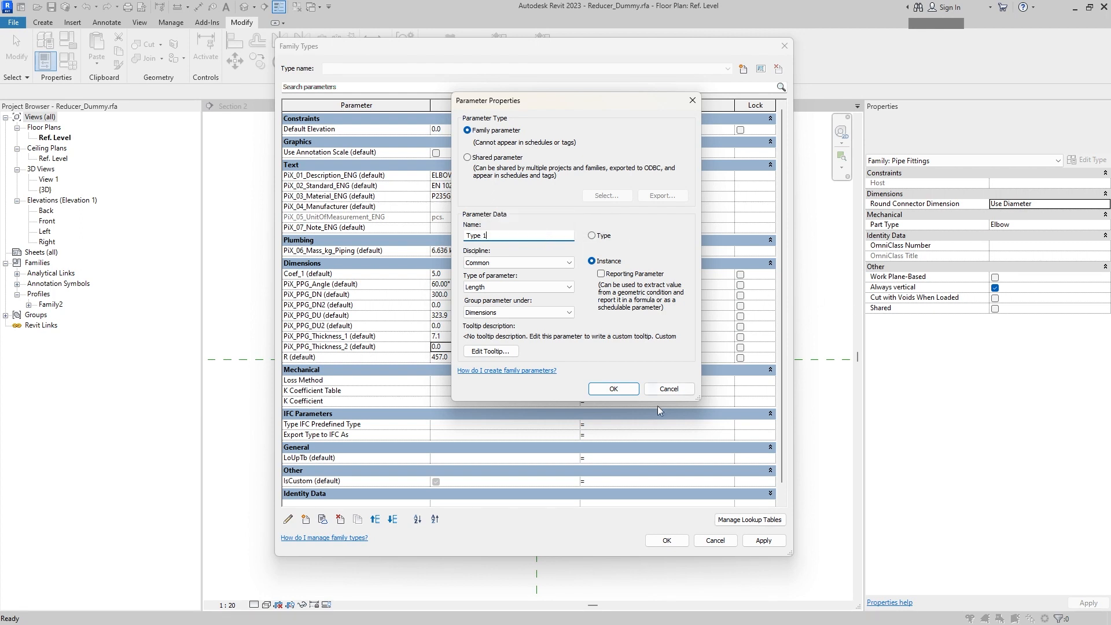
left_click(612, 390)
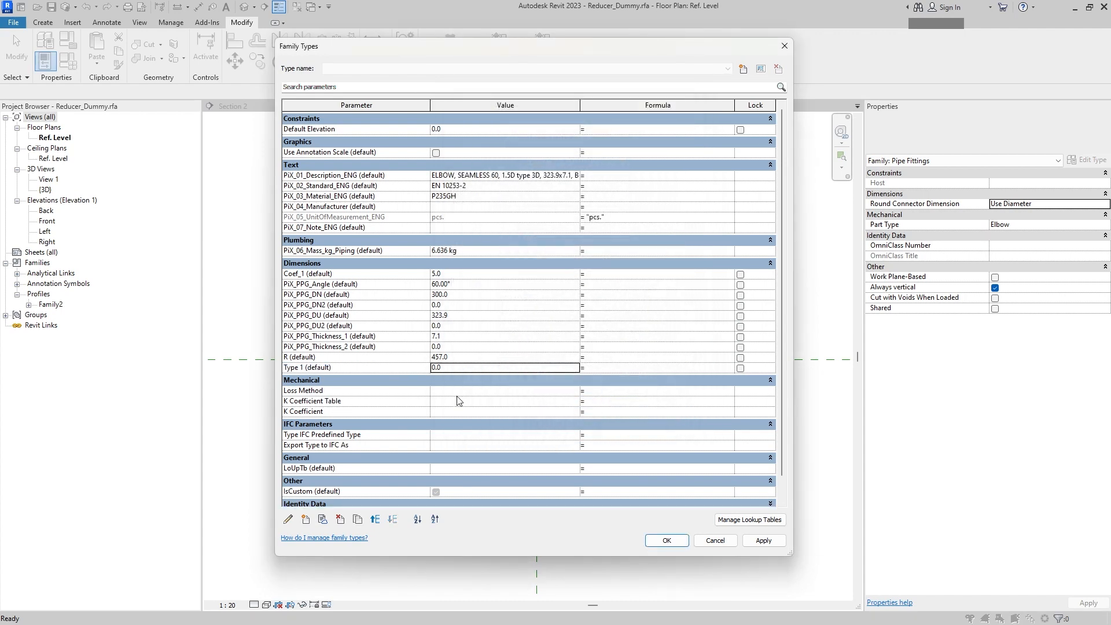
left_click(752, 543)
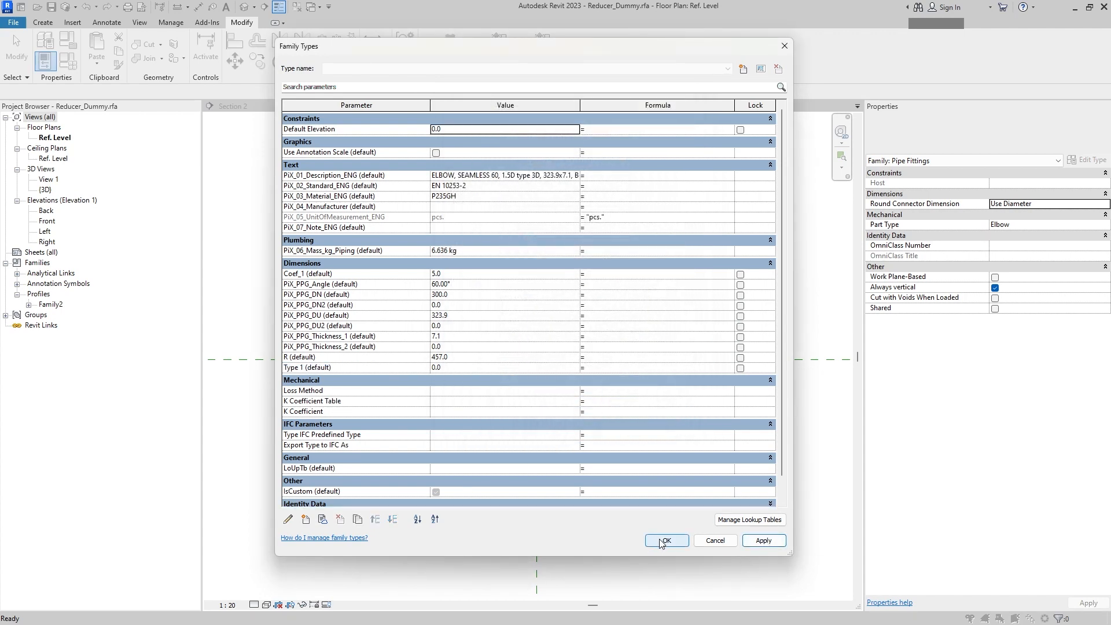
left_click(665, 542)
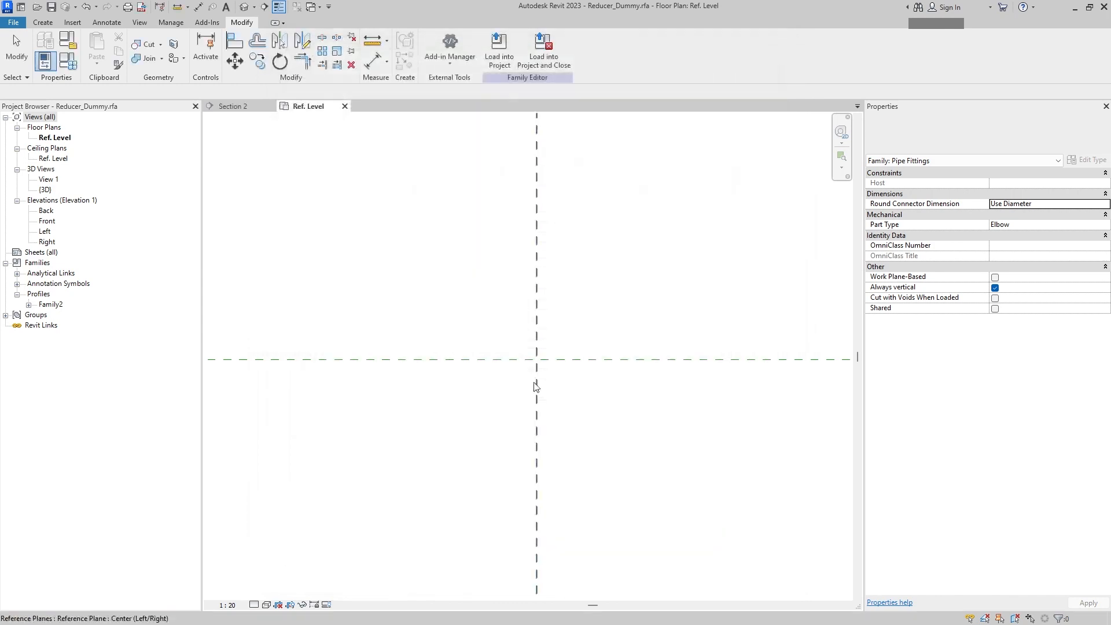
Draw a vertical reference plane about 983 mm to the right of the vertical centre plane, crossing the horizontal centre plane.
left_click(44, 23)
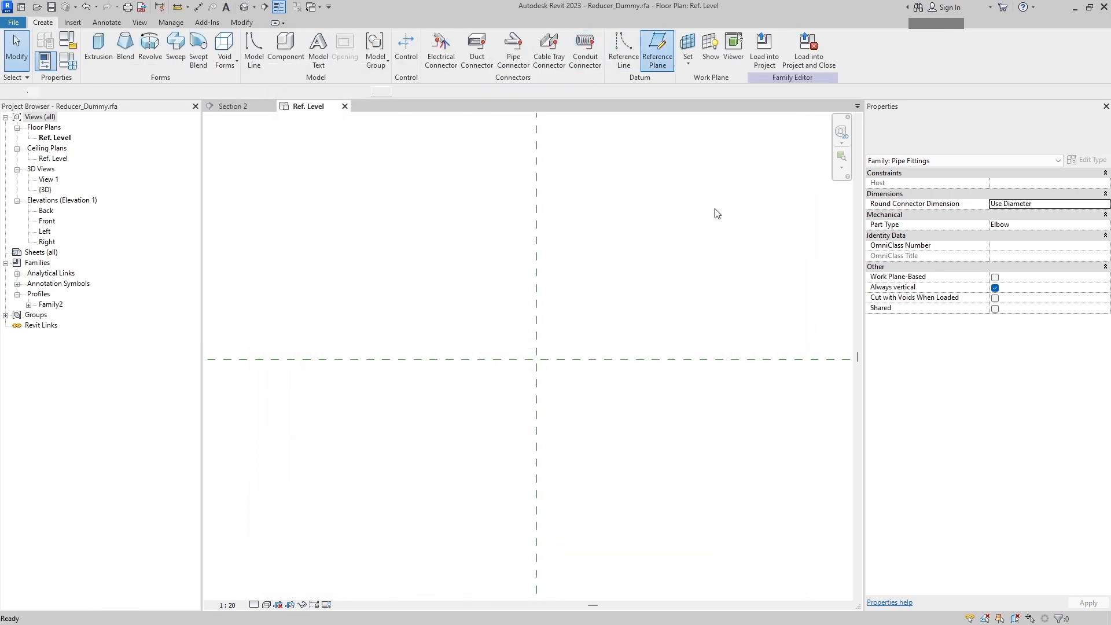
left_click(658, 49)
left_click(704, 266)
left_click(703, 456)
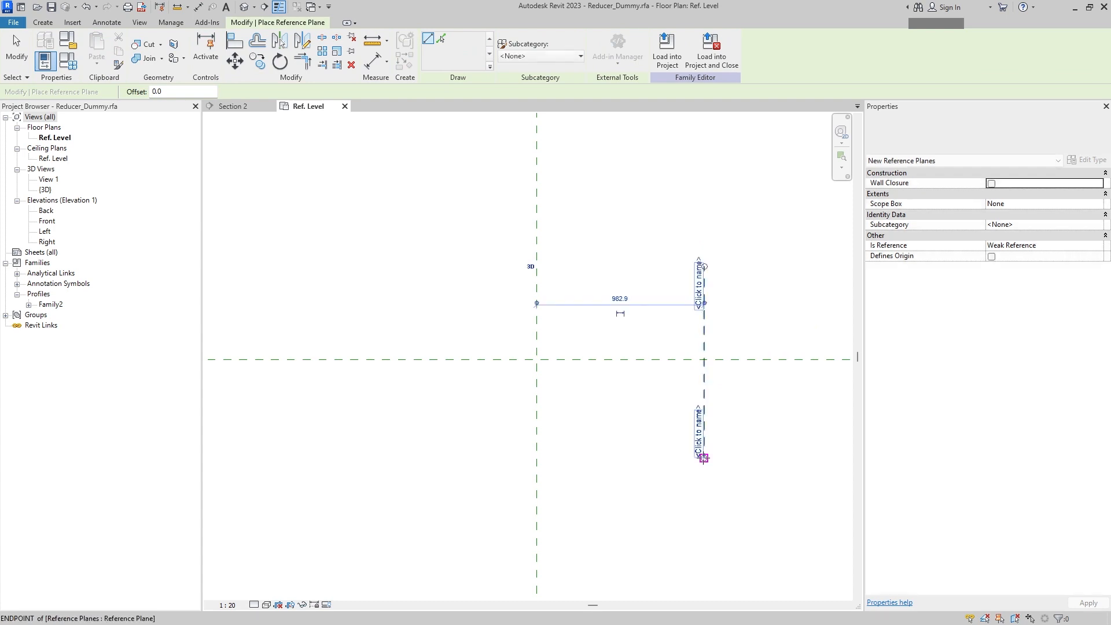
key("Escape")
middle_click_drag(701, 423, 588, 420)
left_click(590, 420)
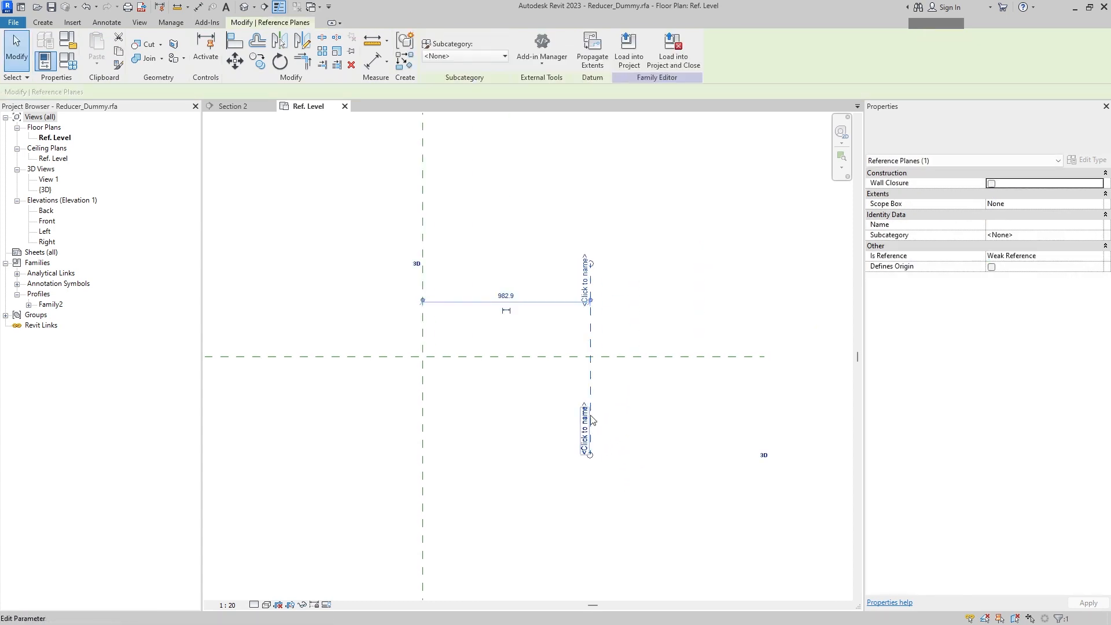
key("Escape")
Place an aligned dimension between the new reference plane and the vertical centre plane, below the horizontal centre plane.
left_click(95, 22)
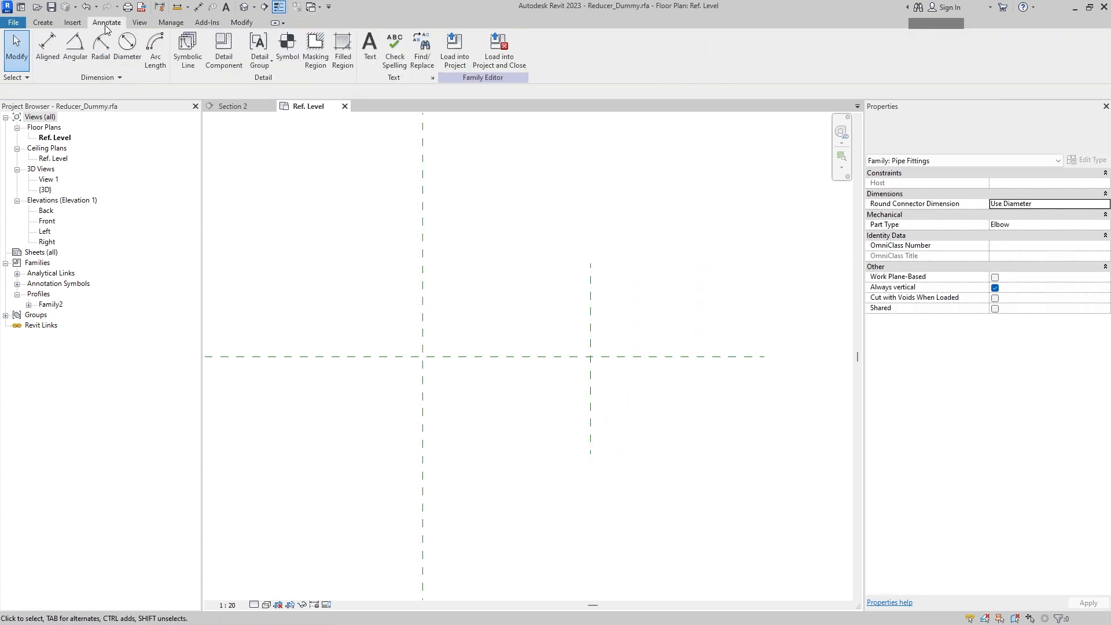
left_click(46, 46)
left_click(581, 421)
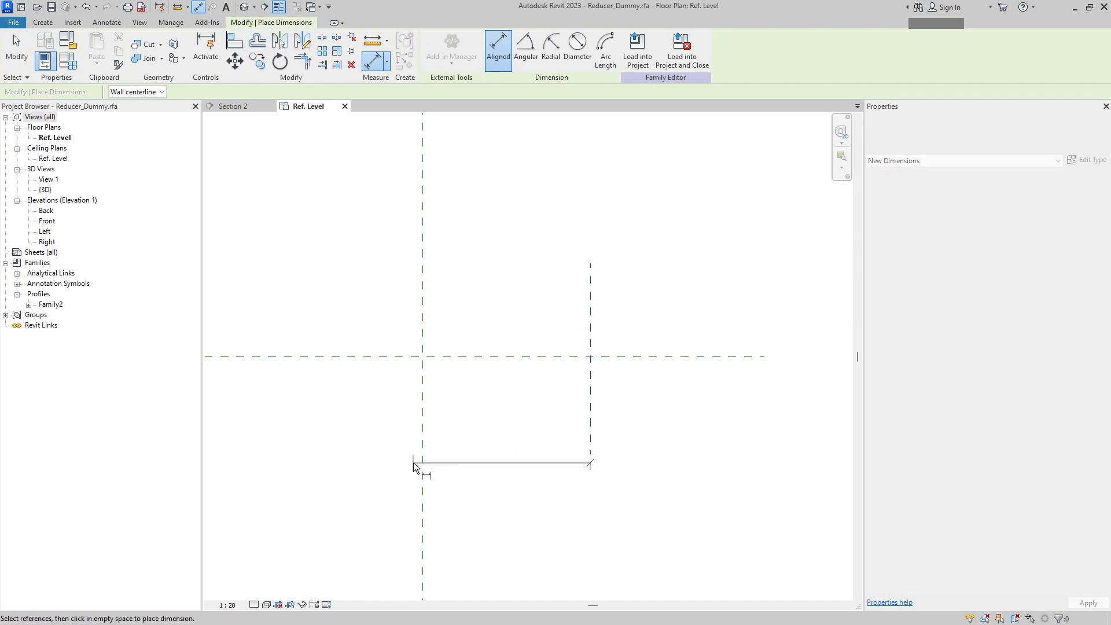
left_click(421, 463)
left_click(556, 538)
key("Escape")
key("Escape")
Place the reference plane dimension and label it with the shared parameter PiX_PPG_Length from the PiX_PPG group, as an instance parameter under Dimensions.
left_click(560, 538)
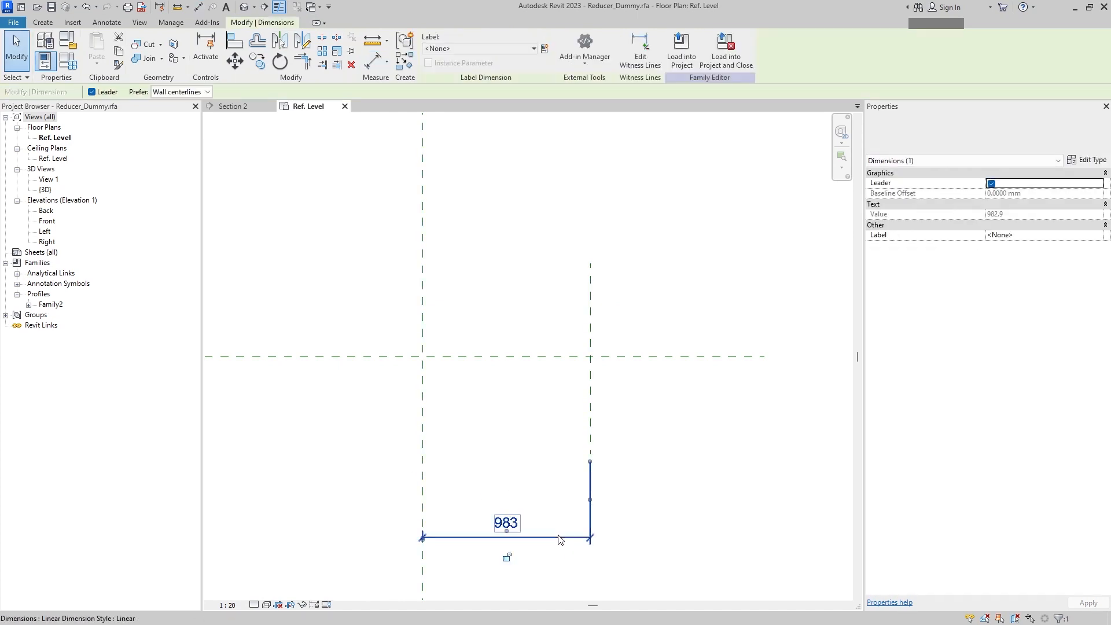
middle_click_drag(524, 414, 489, 330)
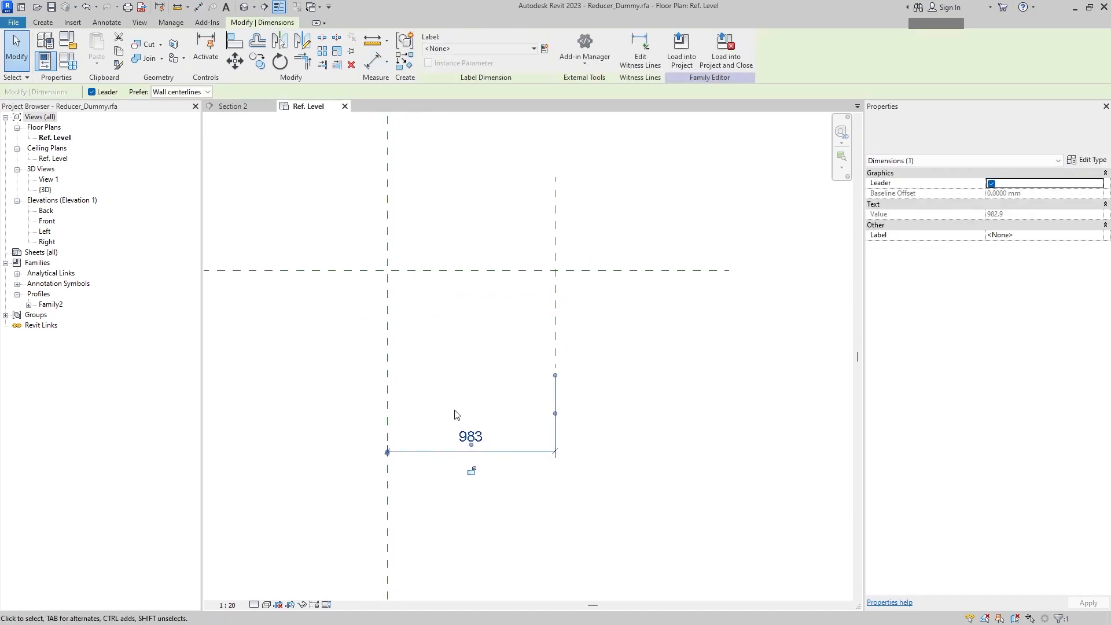
left_click(545, 49)
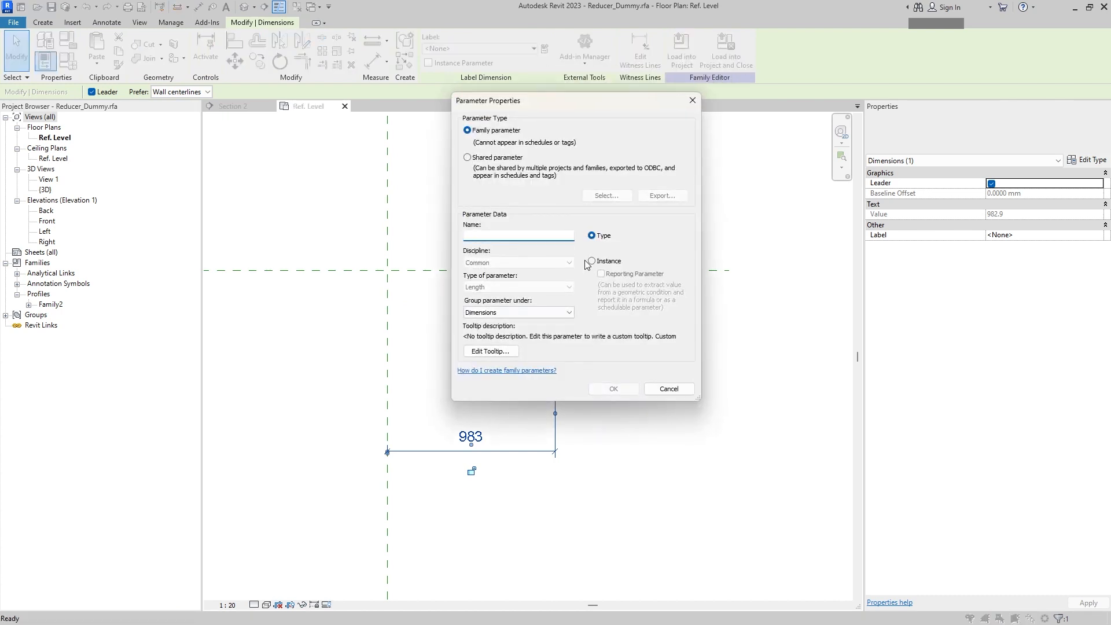
left_click(611, 262)
left_click(508, 158)
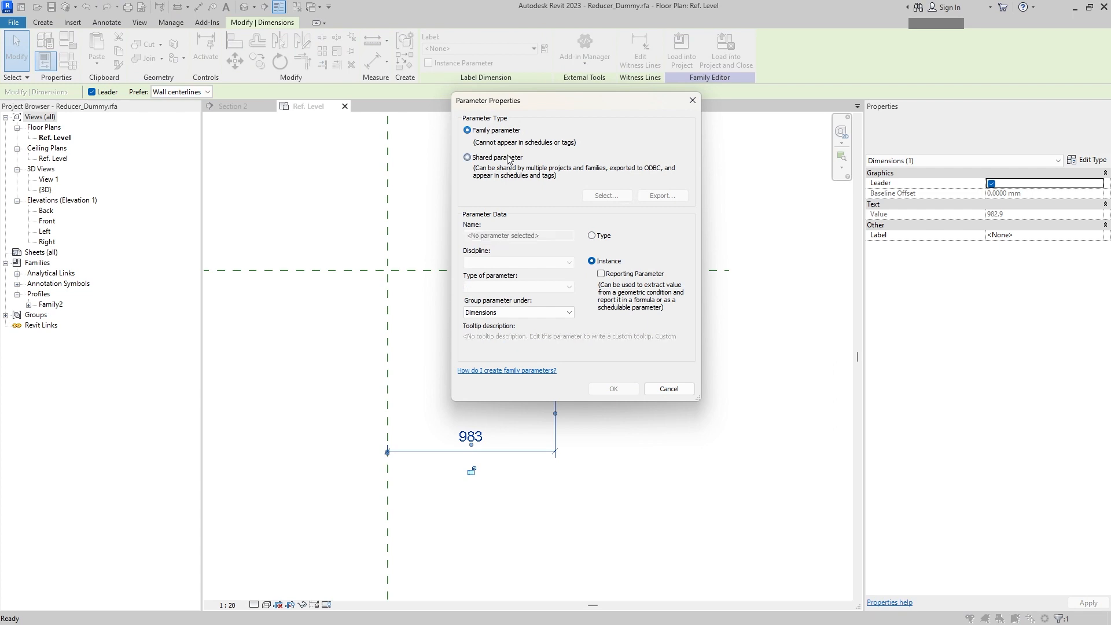
left_click(615, 195)
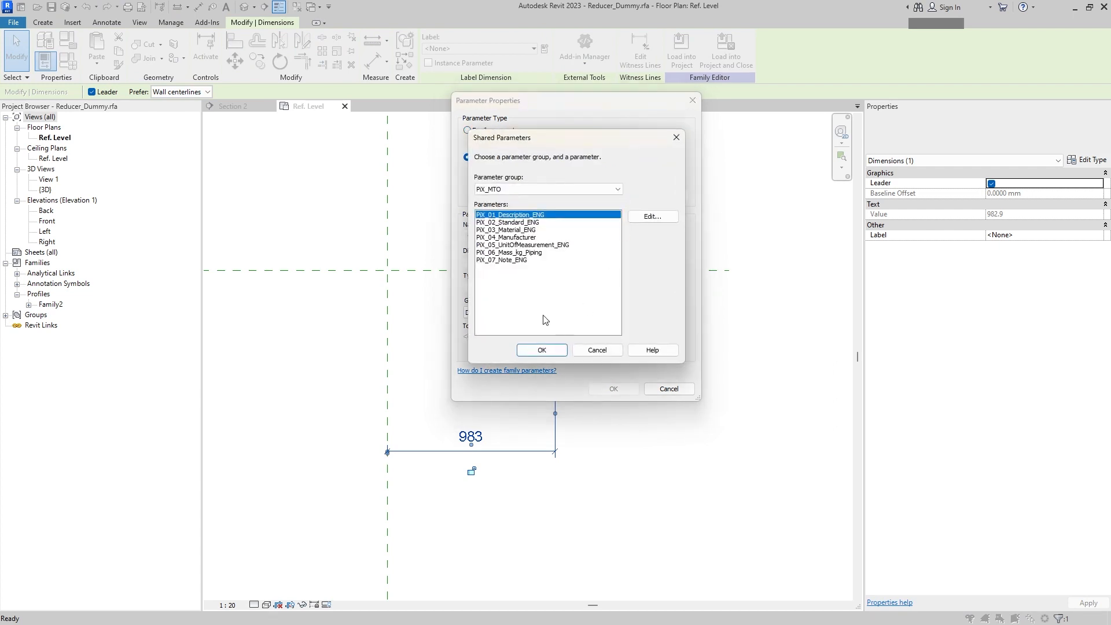
left_click(528, 190)
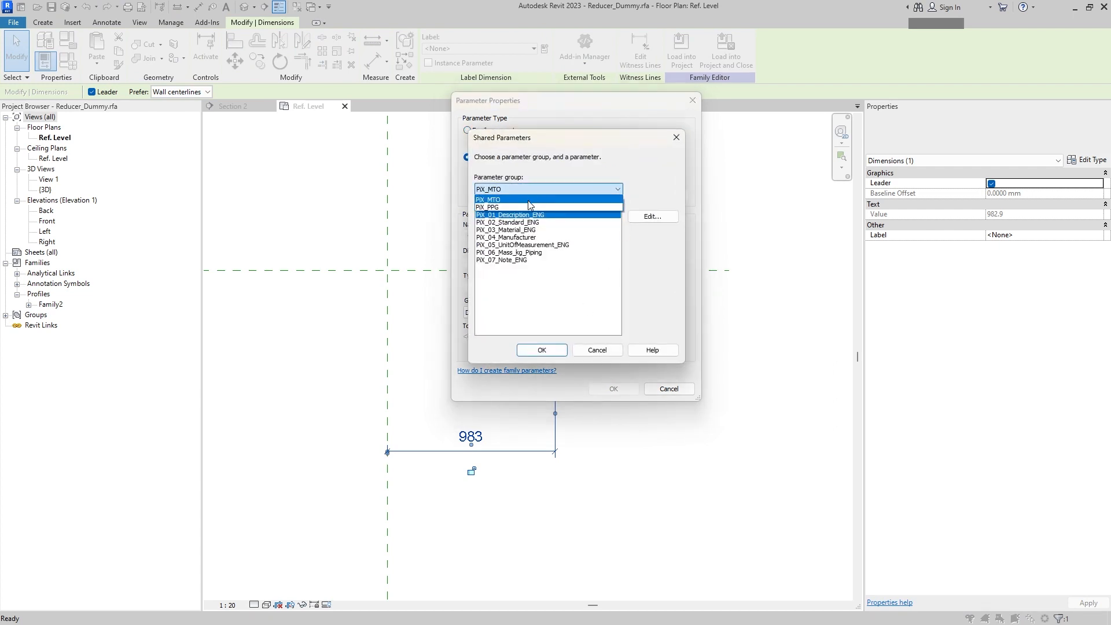
left_click(526, 206)
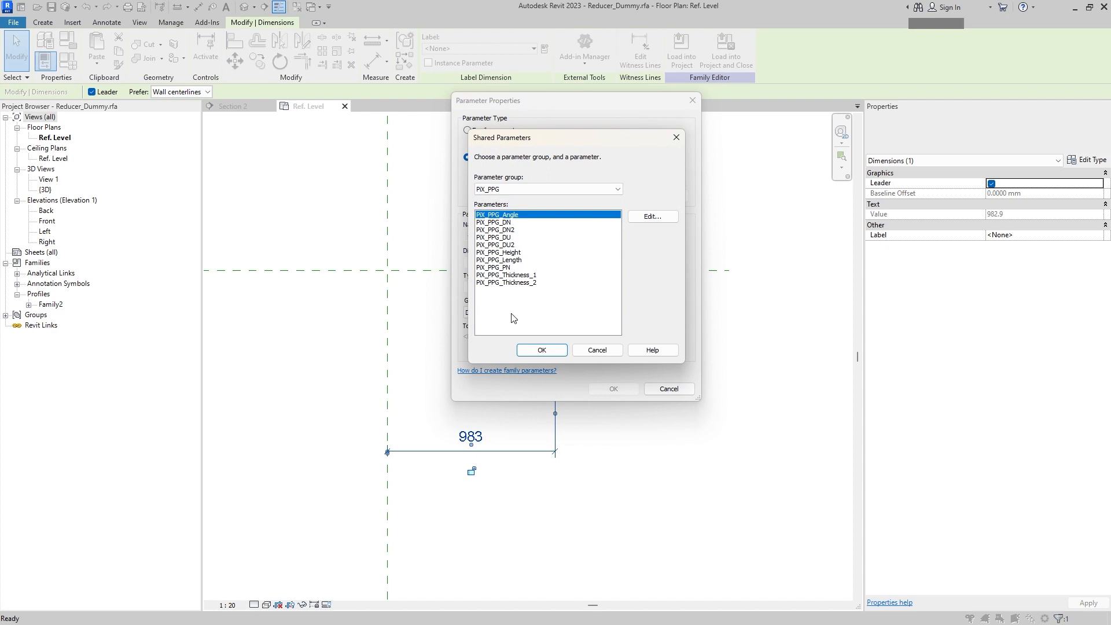
left_click(529, 260)
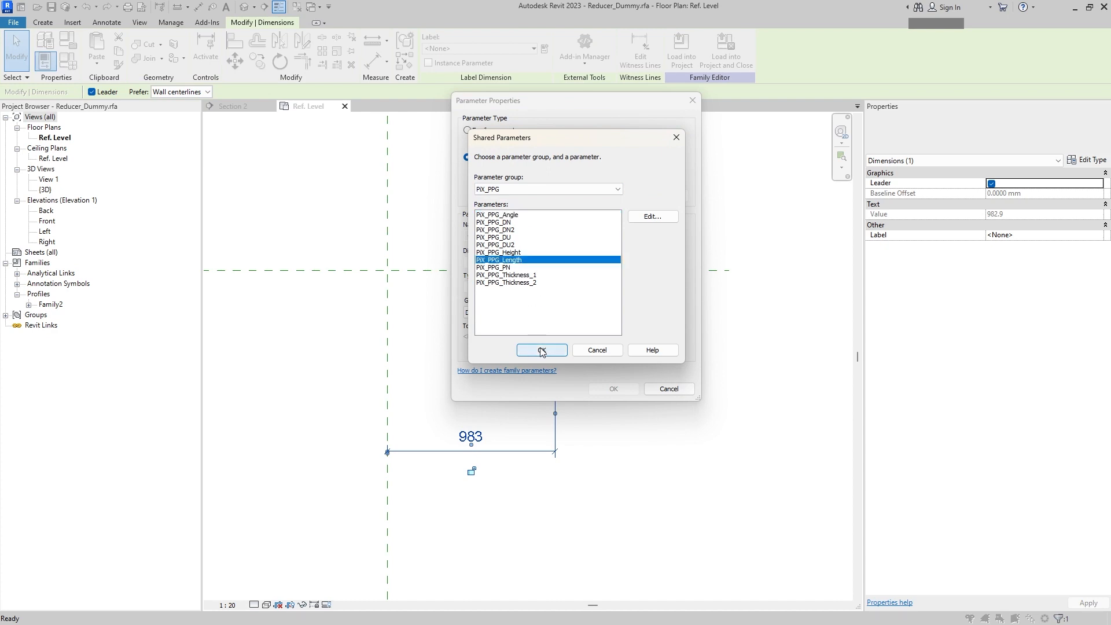
left_click(542, 351)
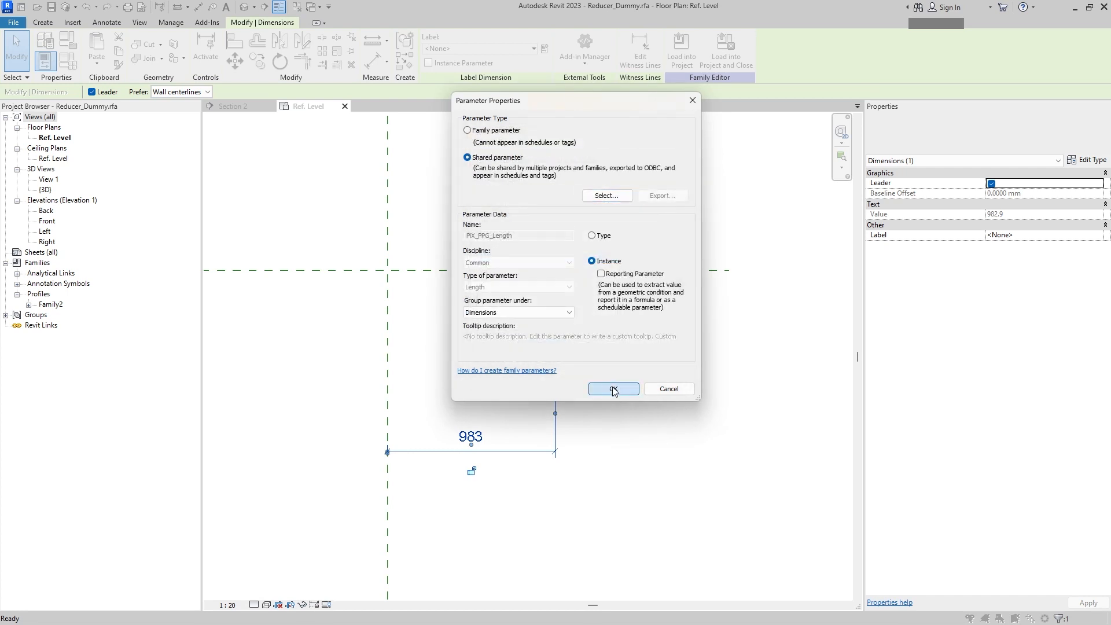
left_click(614, 389)
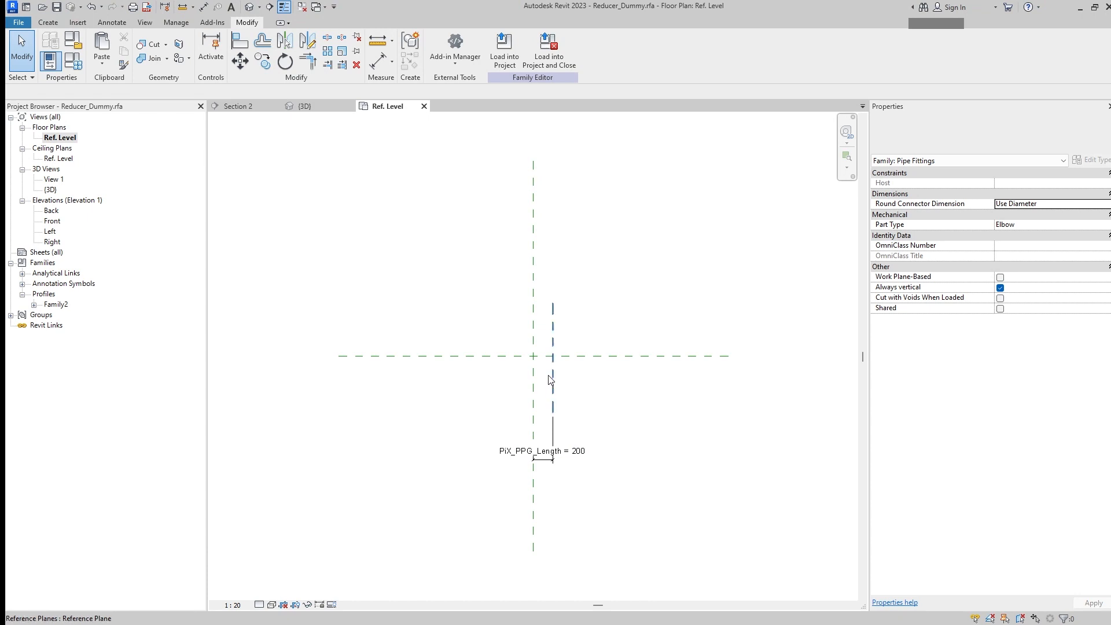
Open the Family2 profile family for editing and delete its two concentric circles with their diameter dimensions.
scroll(547, 359, "up", 3)
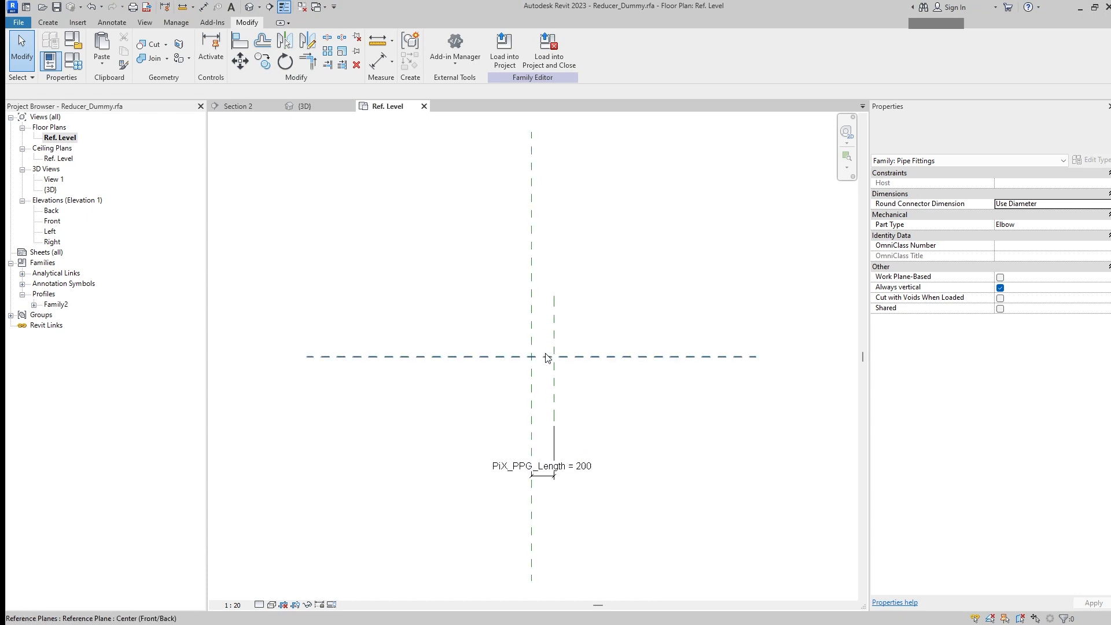
left_click(49, 24)
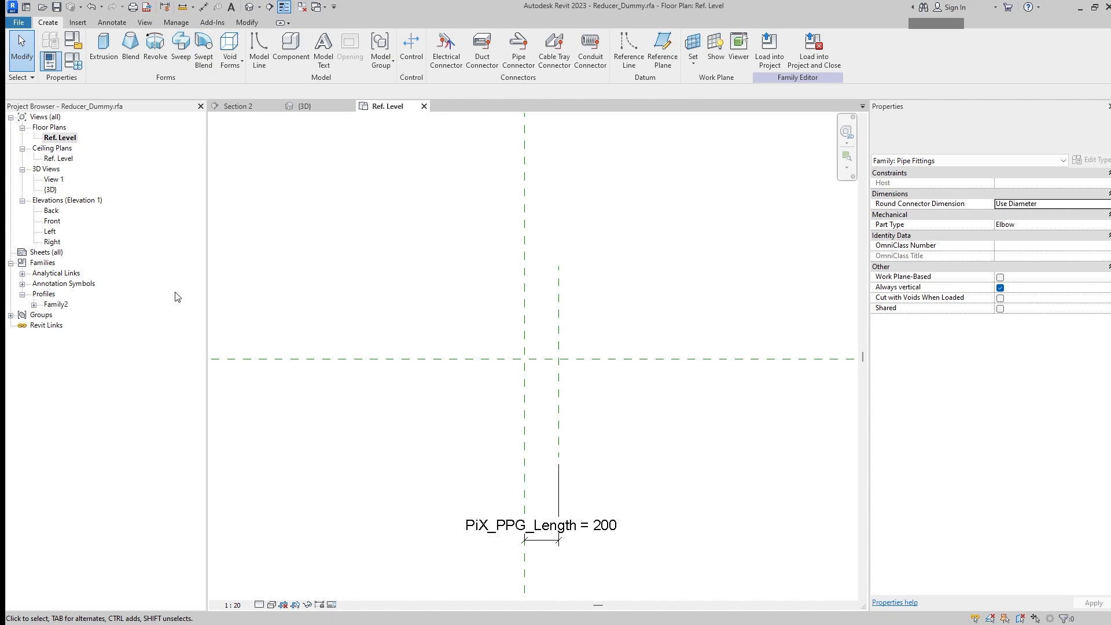
double_click(57, 306)
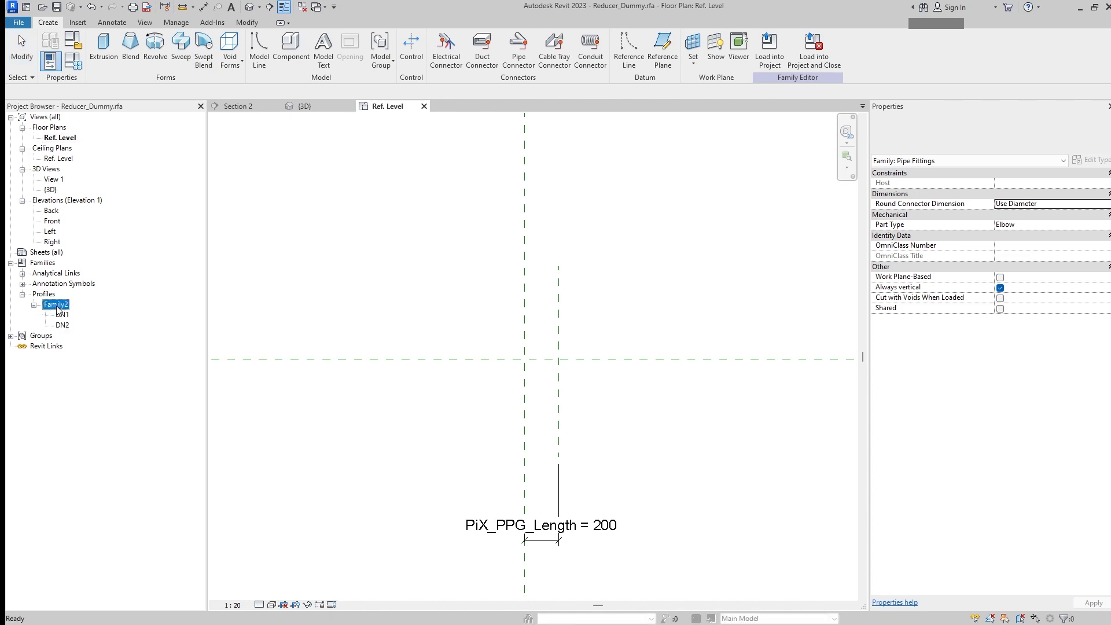
right_click(62, 305)
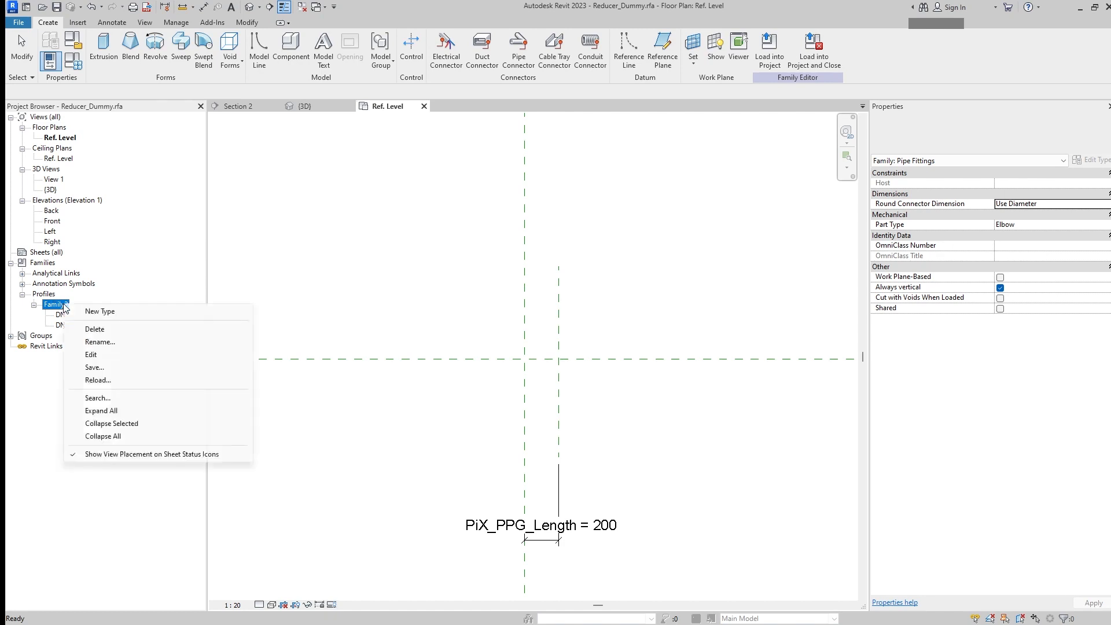
left_click(110, 358)
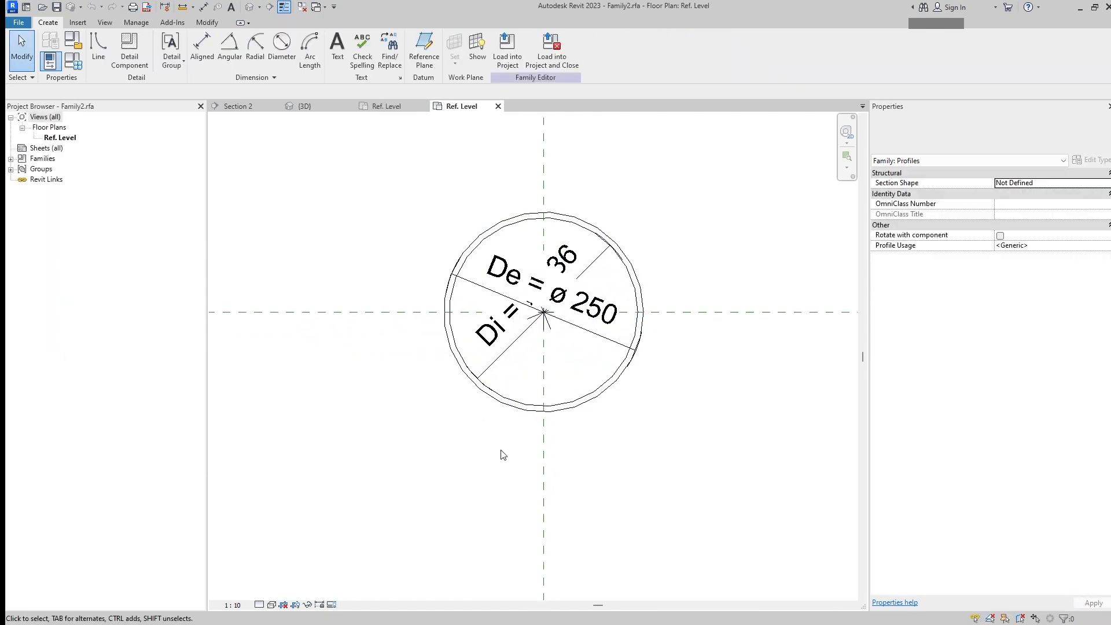
left_click(498, 400)
key("Delete")
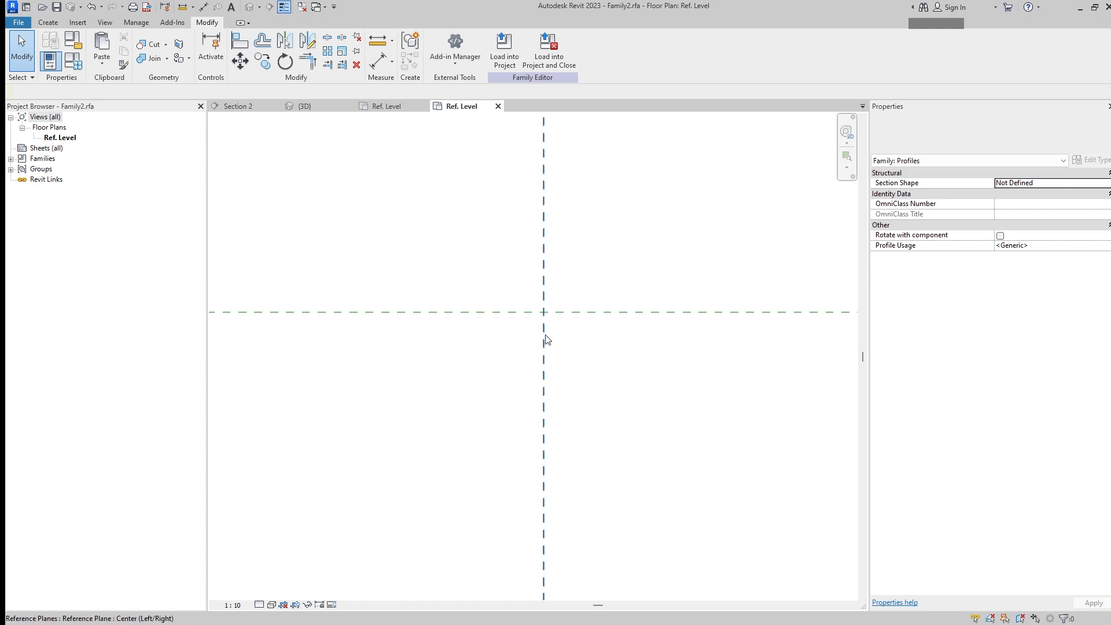
Draw an upper semicircular centre-ends arc of about 235 mm radius, centred on the intersection of the reference planes.
left_click(48, 22)
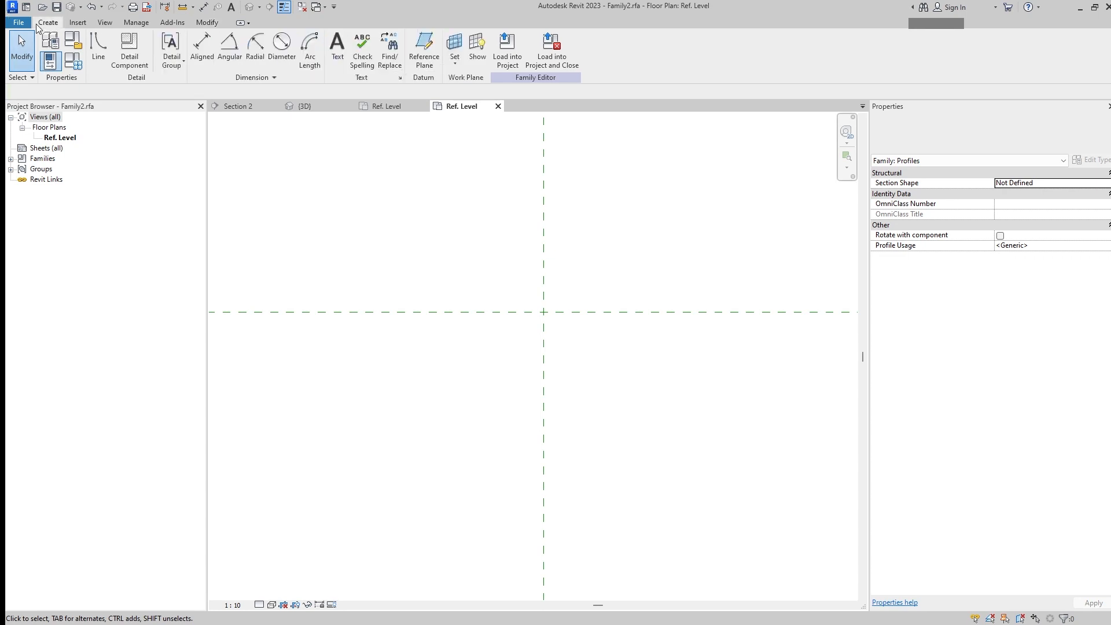
left_click(425, 51)
key("Escape")
left_click(99, 49)
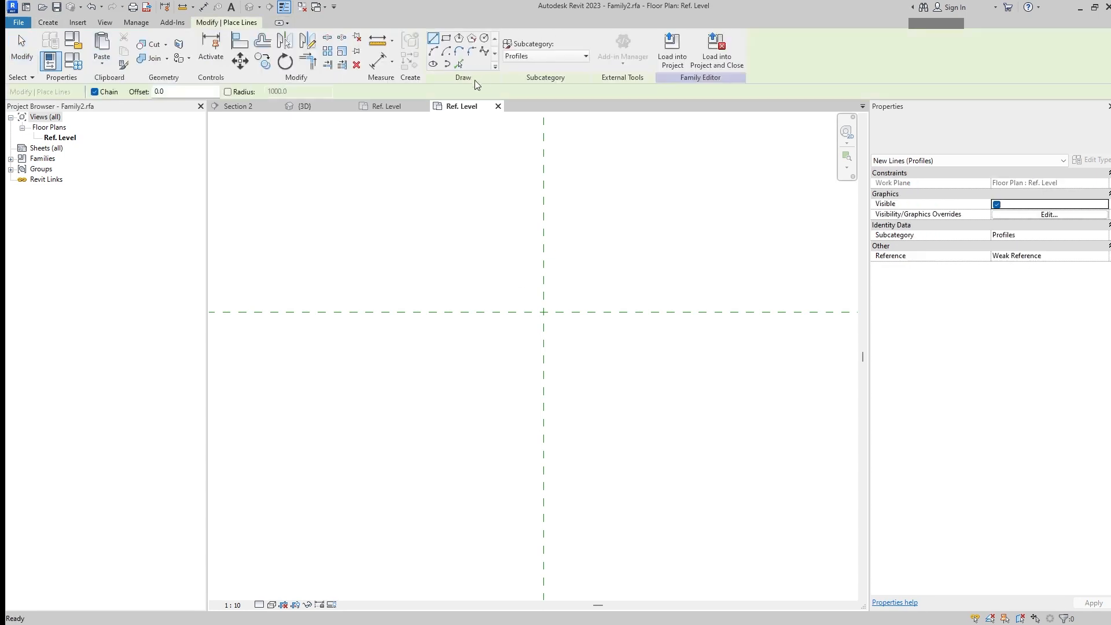
left_click(446, 53)
left_click(544, 312)
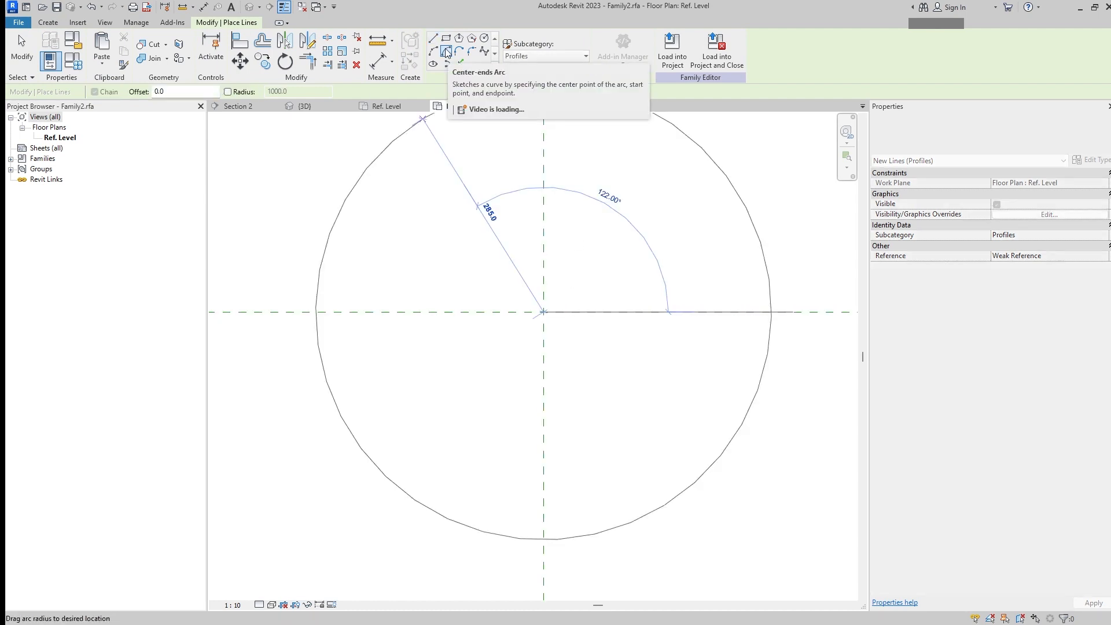
left_click(356, 327)
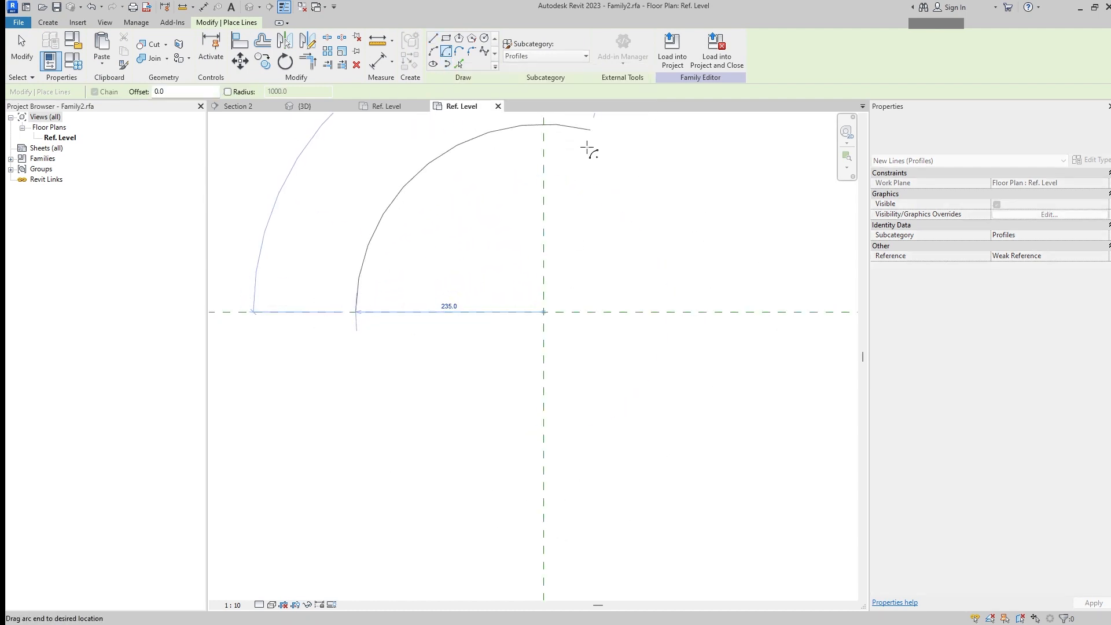
left_click(728, 304)
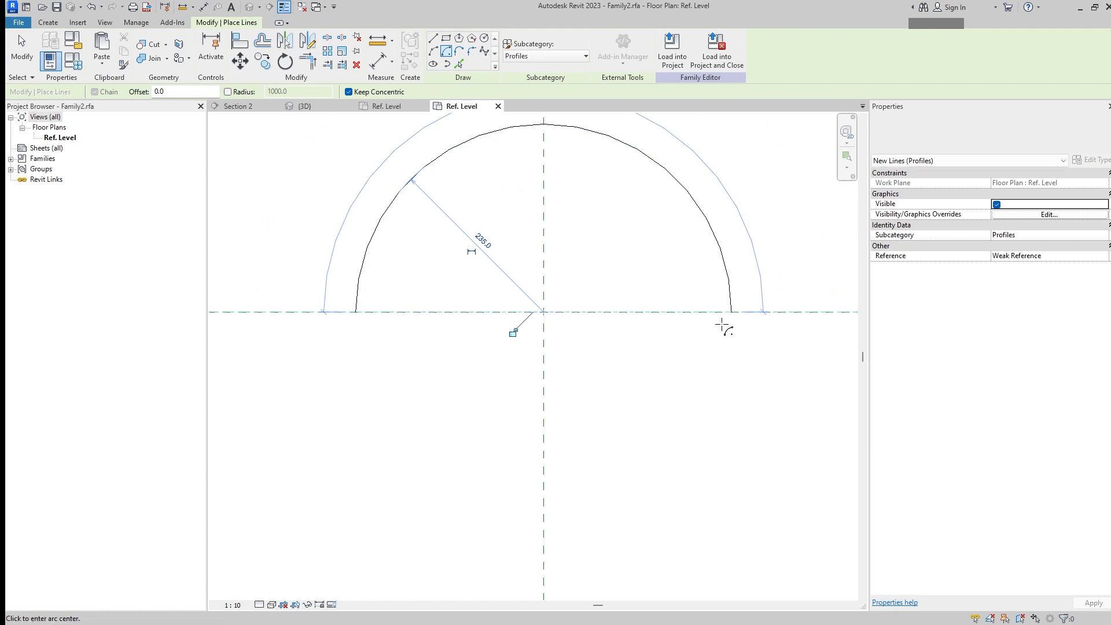
key("Escape")
key("Escape")
Extend both ends of the arc downward into a nearly full circle, leaving a small gap beside the lower vertical centre plane.
left_click(729, 296)
left_click_drag(730, 312, 546, 449)
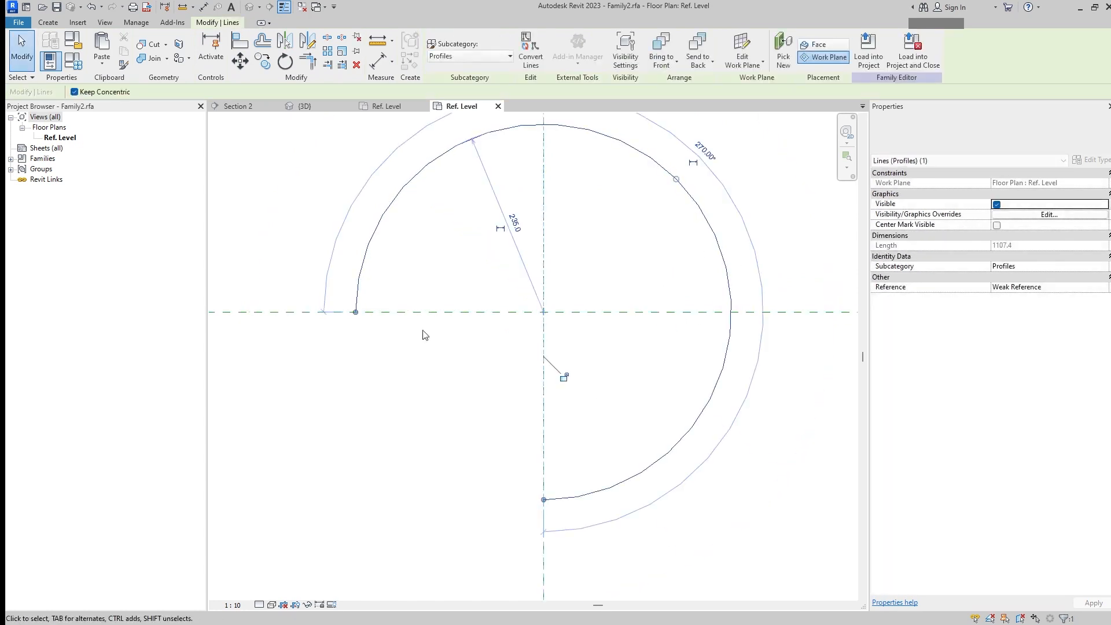
left_click_drag(356, 312, 508, 496)
left_click(479, 384)
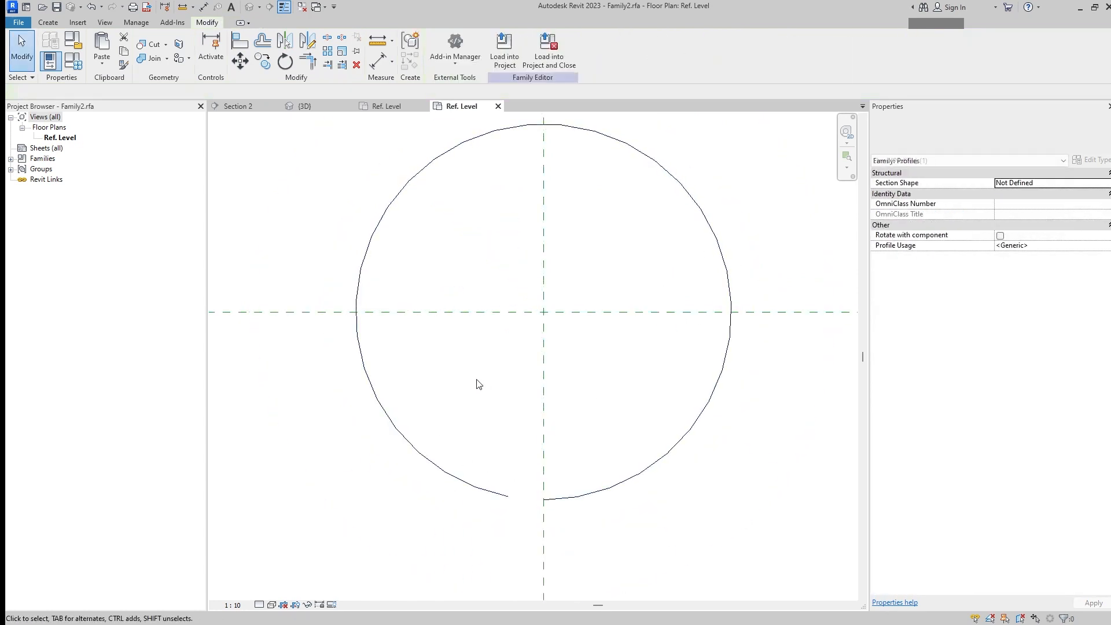
Copy the open arc in place, using the reference plane intersection as both base point and destination.
left_click(409, 182)
left_click(262, 62)
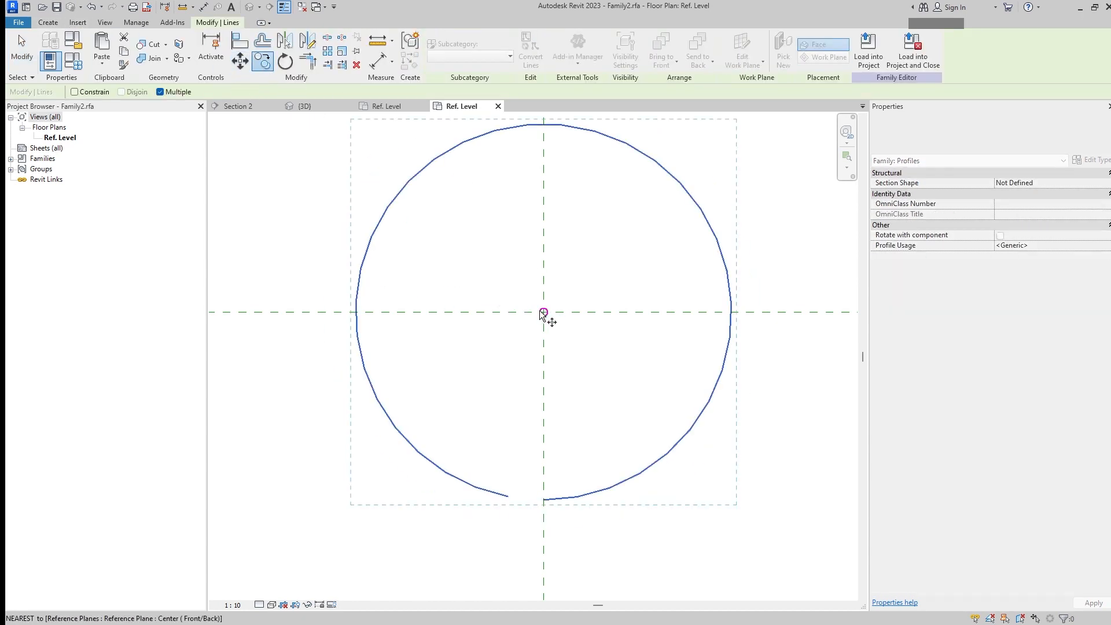
left_click(544, 312)
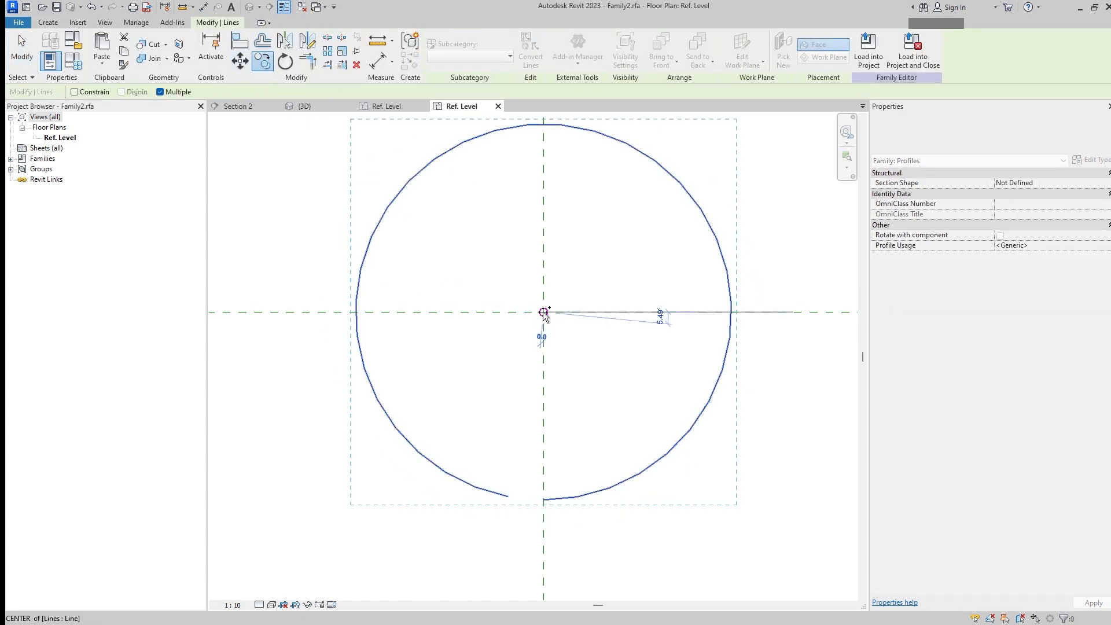
key("Escape")
key("Escape")
Set the radius of one of the two coincident arcs to 150 mm to form the concentric inner arc.
left_click(365, 272)
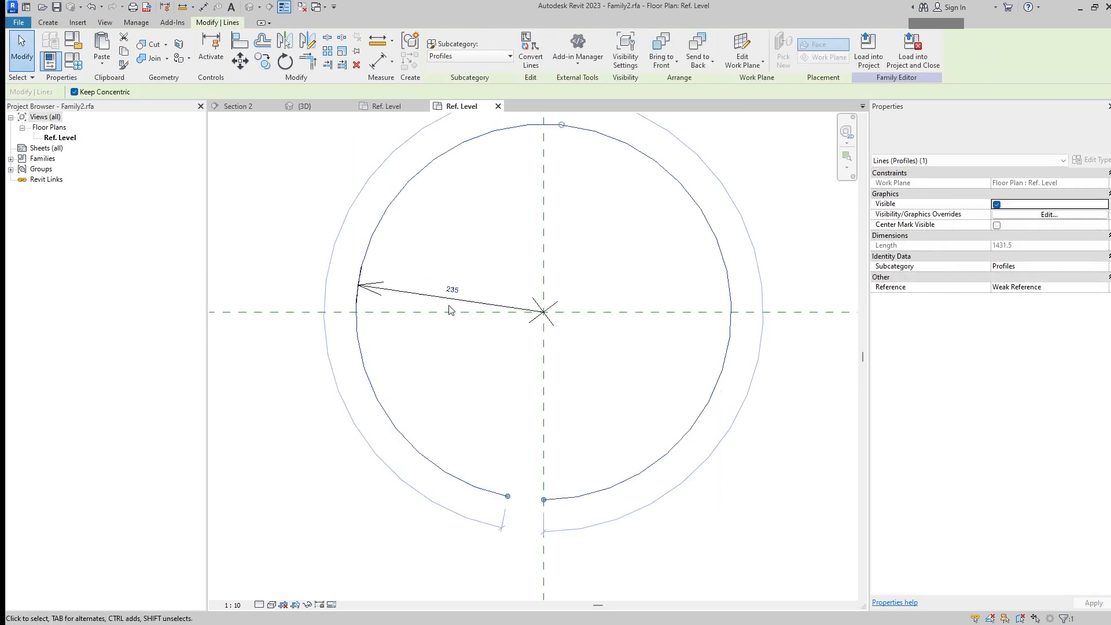
key("Escape")
left_click(360, 360)
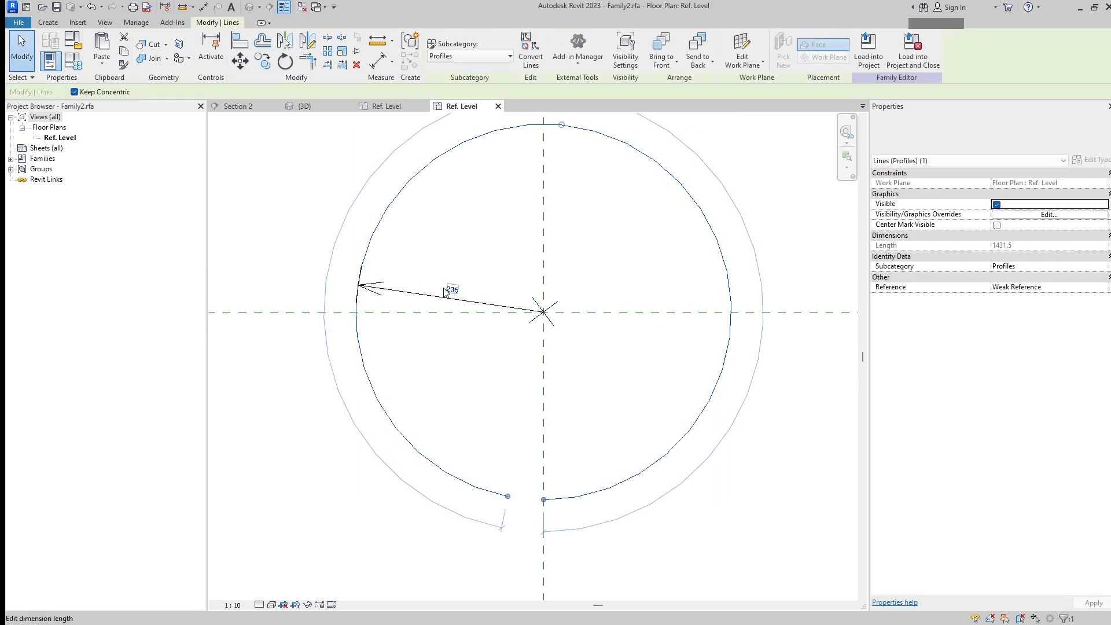
left_click(451, 290)
type("150")
key("Return")
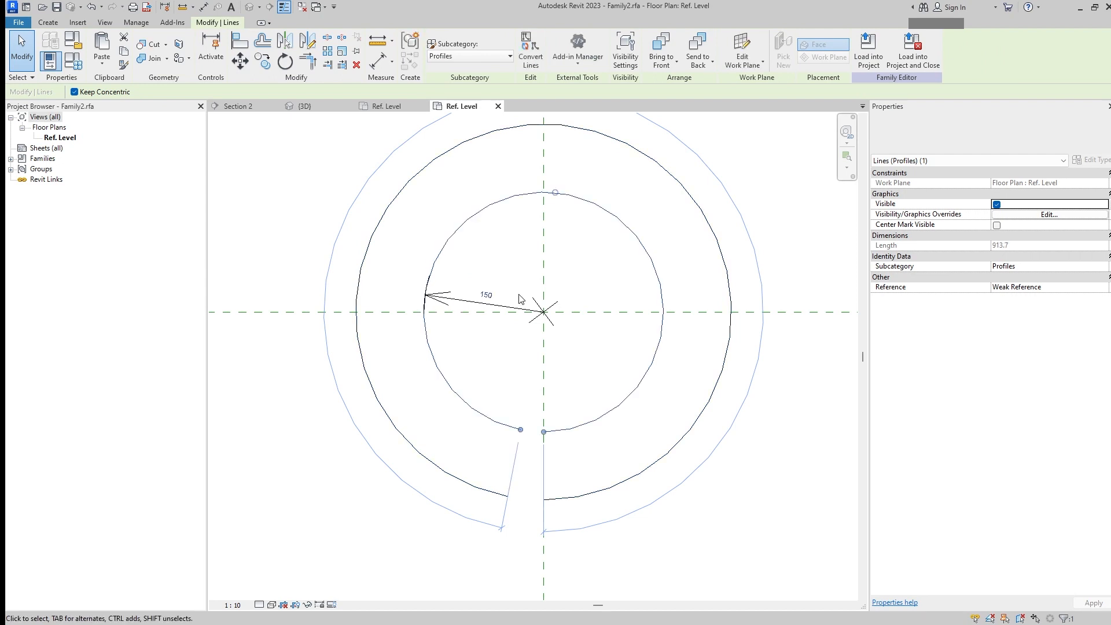
key("Escape")
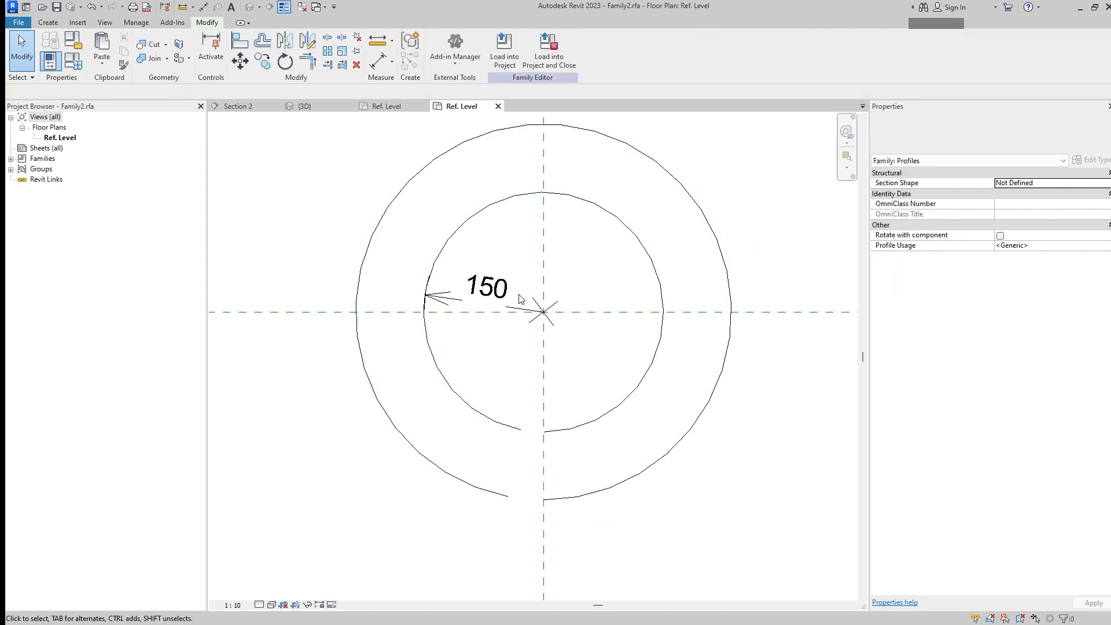
Draw a slanted reference plane from the arcs' centre down through their gap, at about 94° from the horizontal centre plane.
left_click(48, 23)
left_click(424, 46)
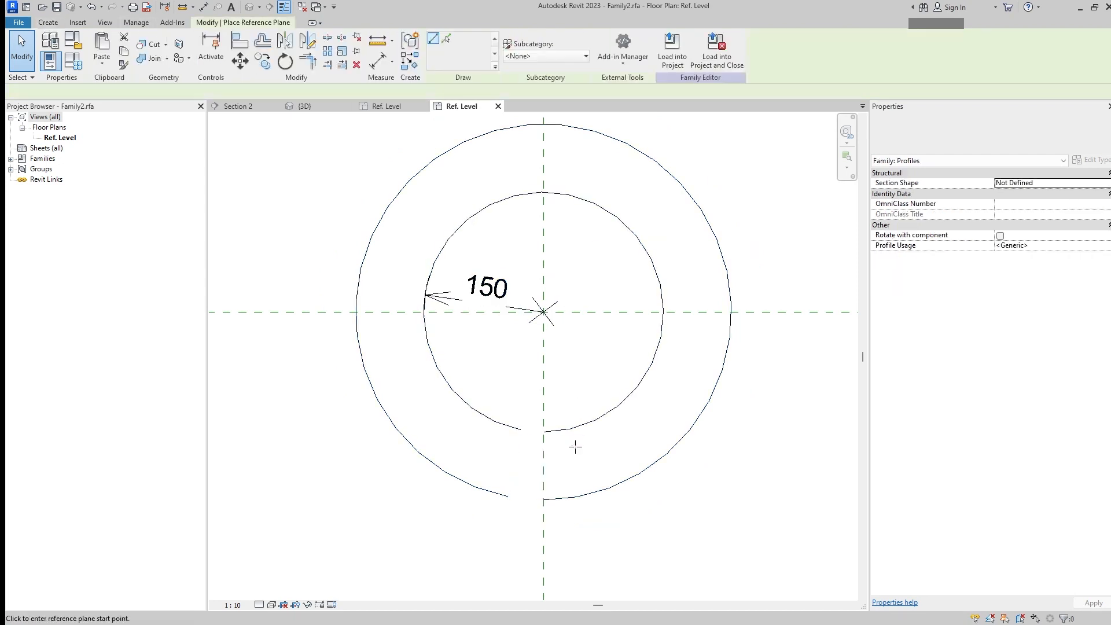
left_click(544, 313)
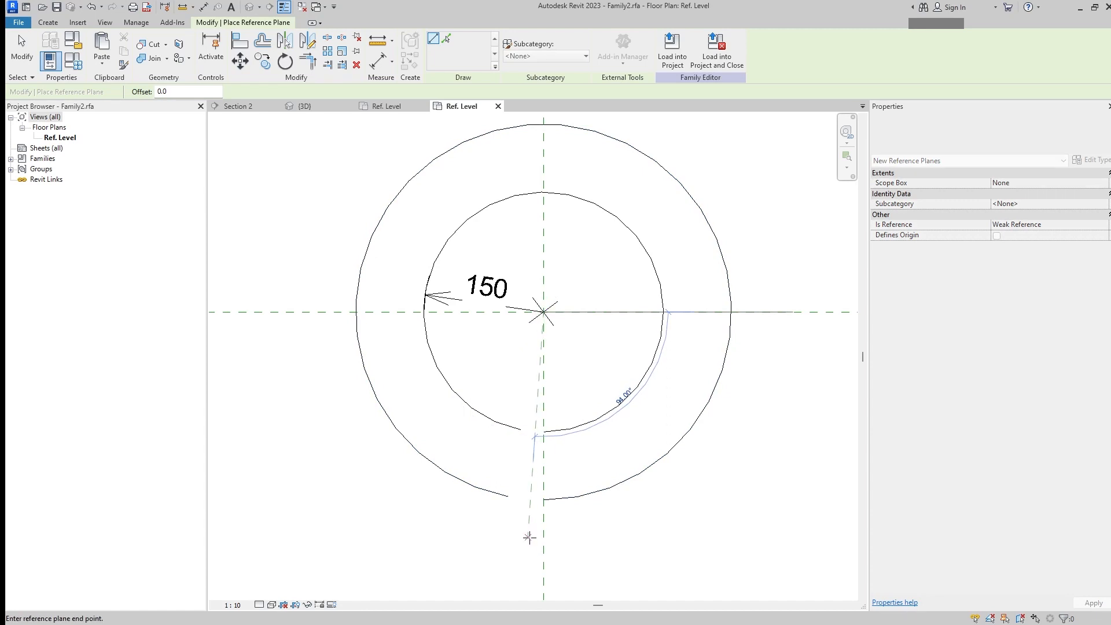
left_click(530, 538)
key("Escape")
key("Escape")
middle_click_drag(530, 536, 501, 484)
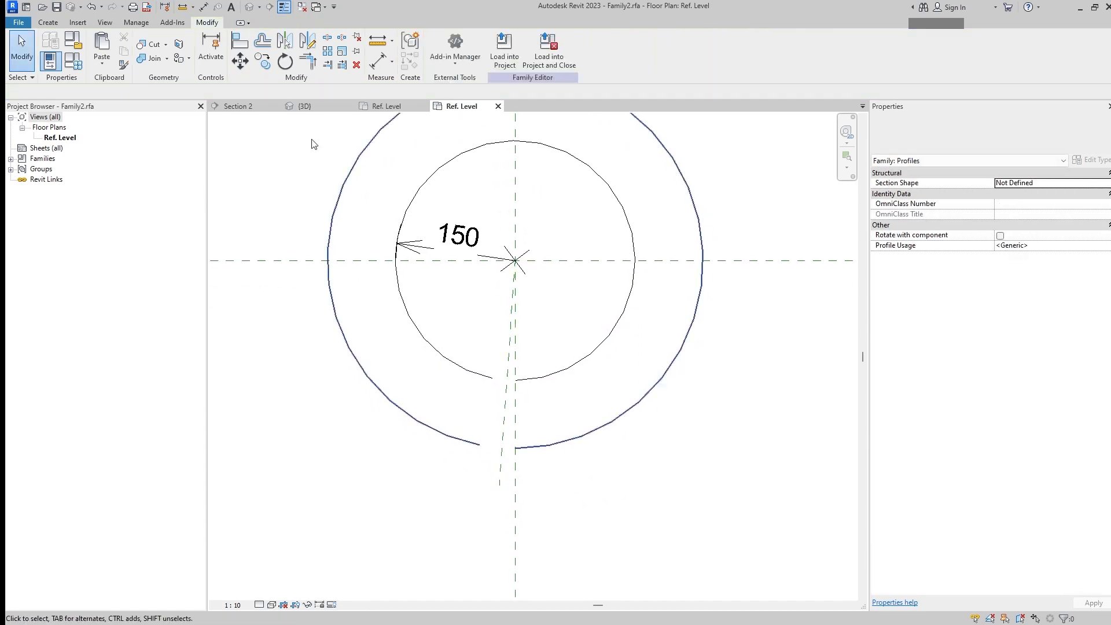
Add an angular dimension between the vertical centre plane and the slanted reference plane, placing it below the outer arc.
left_click(78, 23)
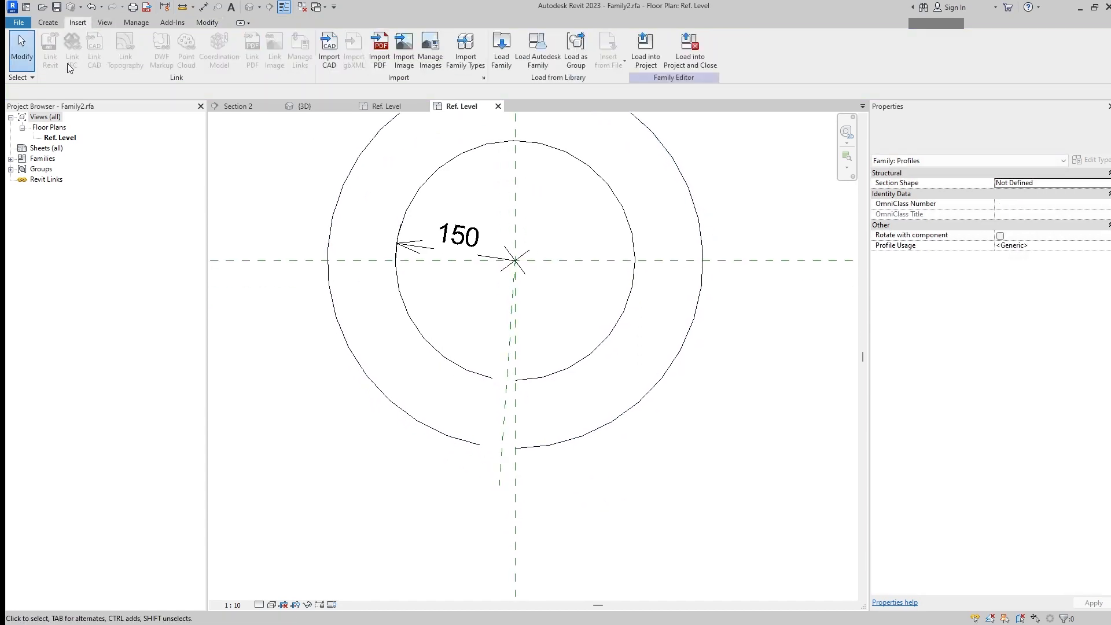
left_click(49, 24)
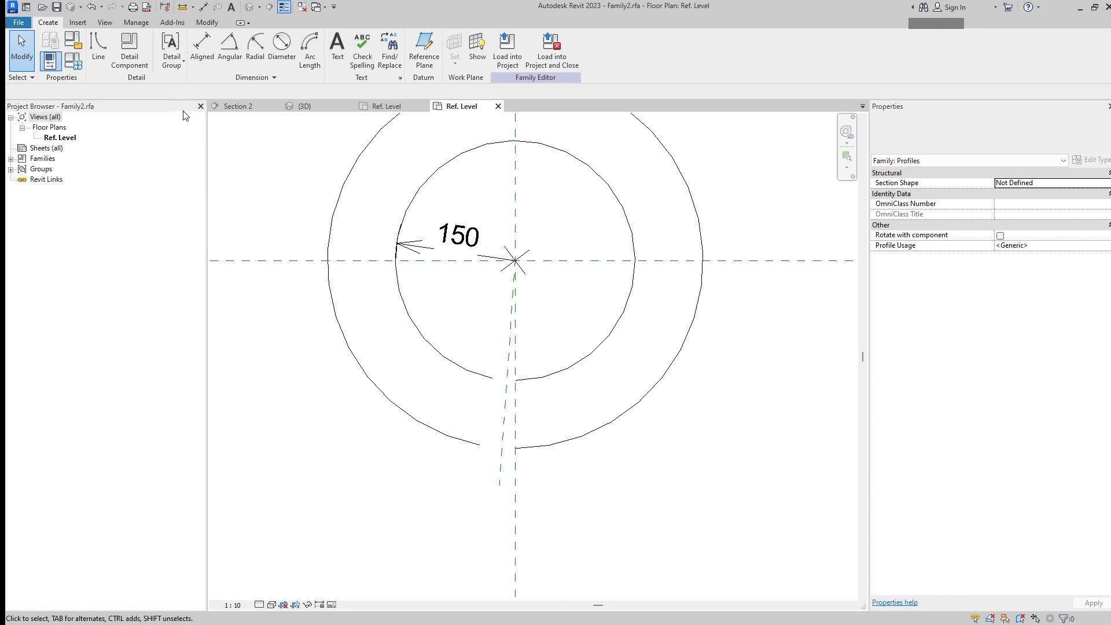
left_click(233, 61)
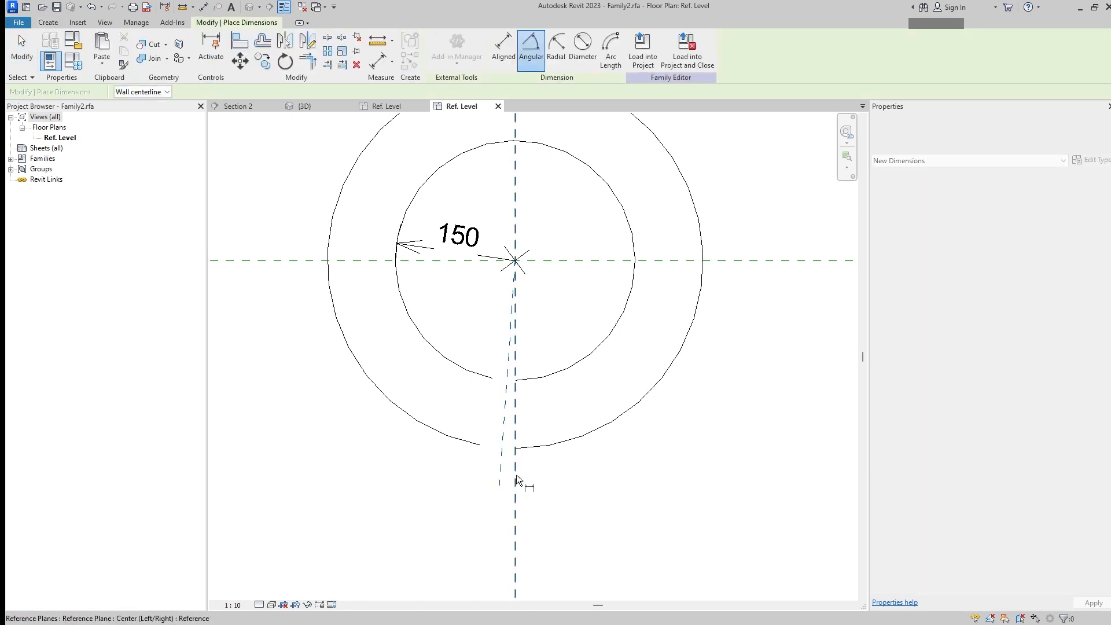
left_click(516, 481)
left_click(497, 545)
key("Escape")
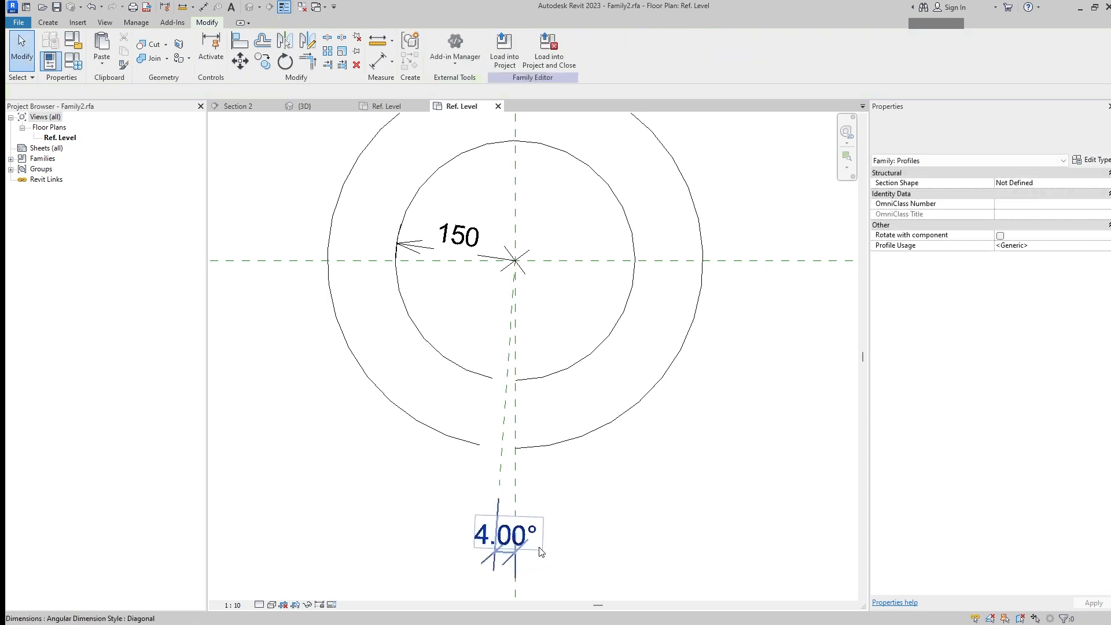
Label the angular dimension with a new family type parameter named A.
middle_click_drag(541, 552, 515, 504)
scroll(499, 497, "up", 1)
left_click(499, 495)
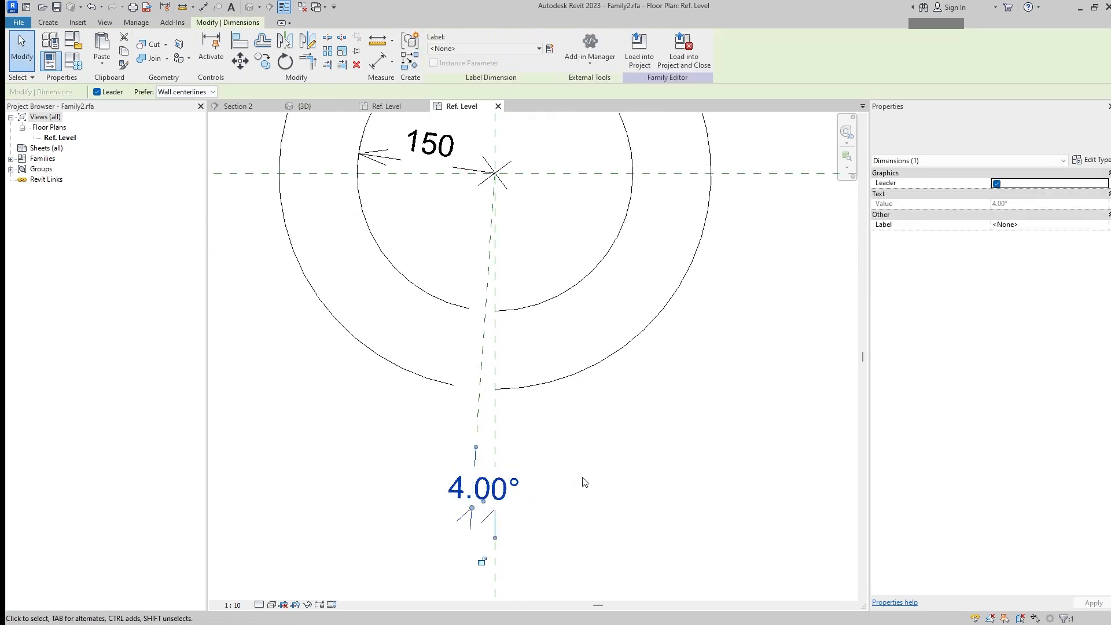
left_click(550, 49)
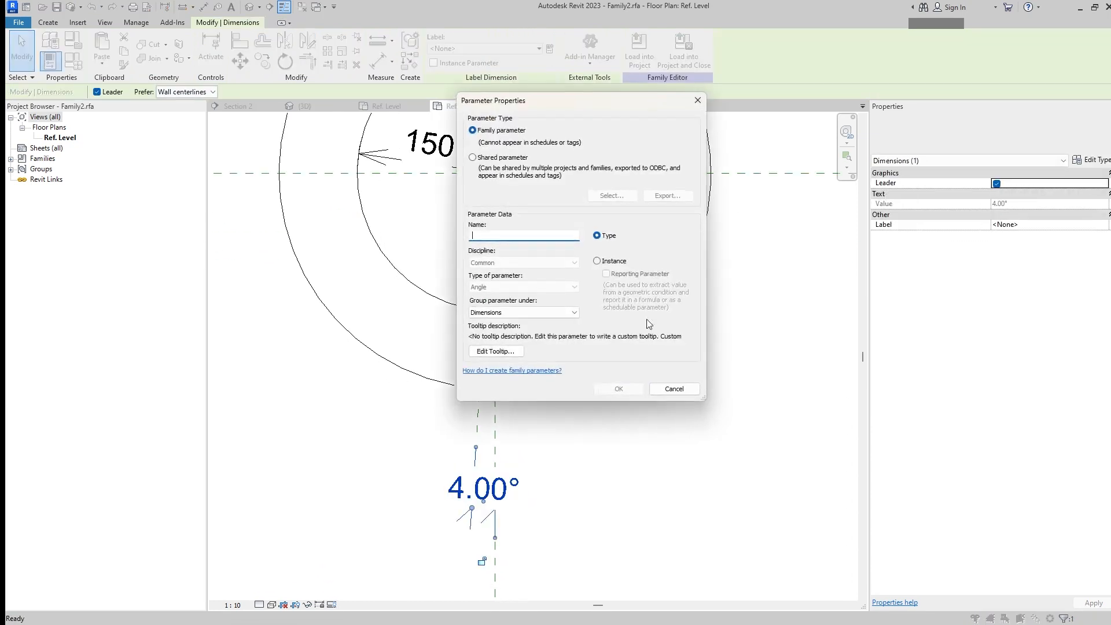
left_click(620, 262)
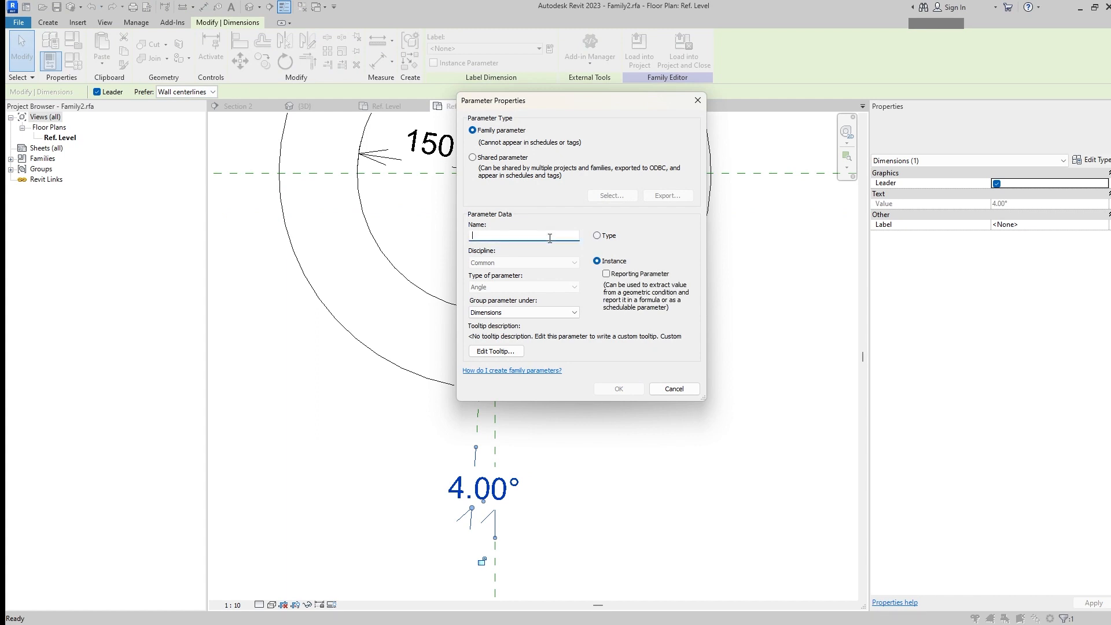
type("A")
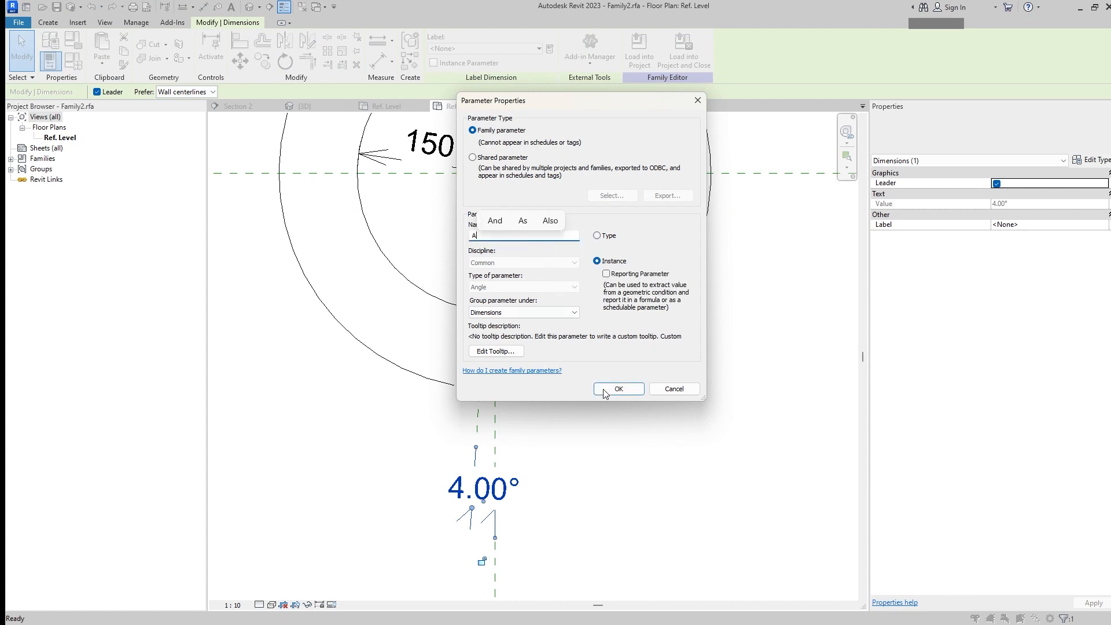
left_click(598, 236)
left_click(619, 389)
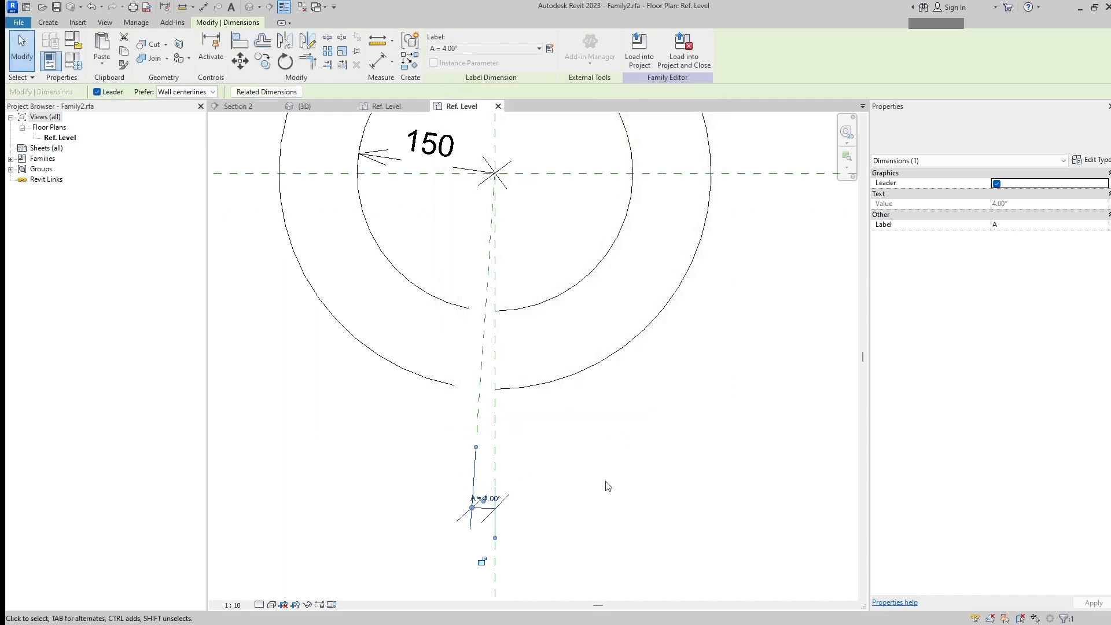
left_click(49, 22)
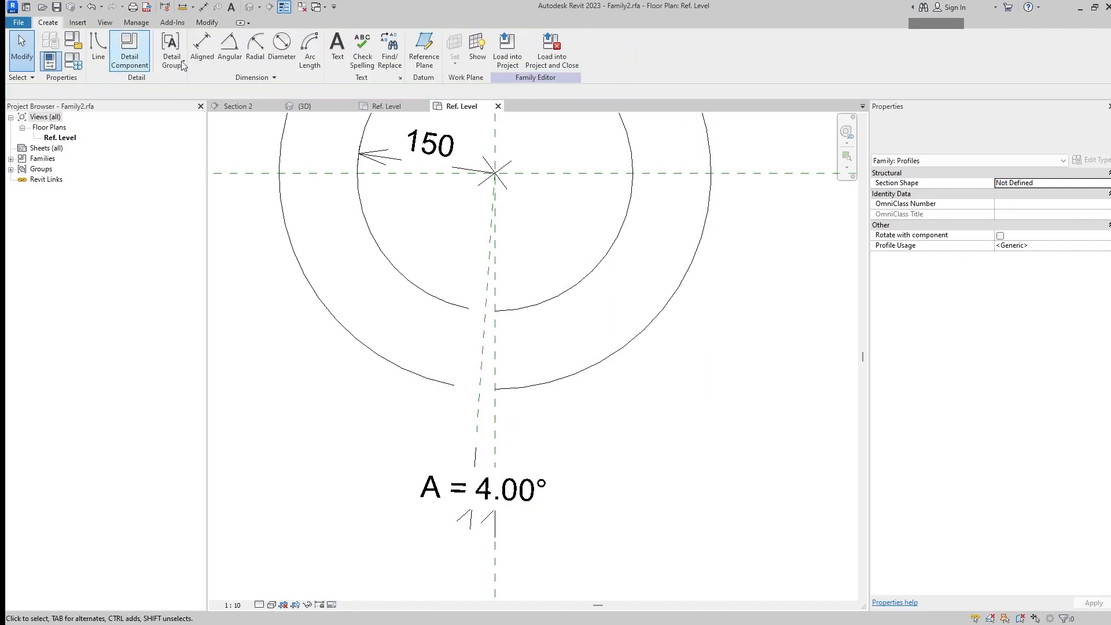
left_click(99, 57)
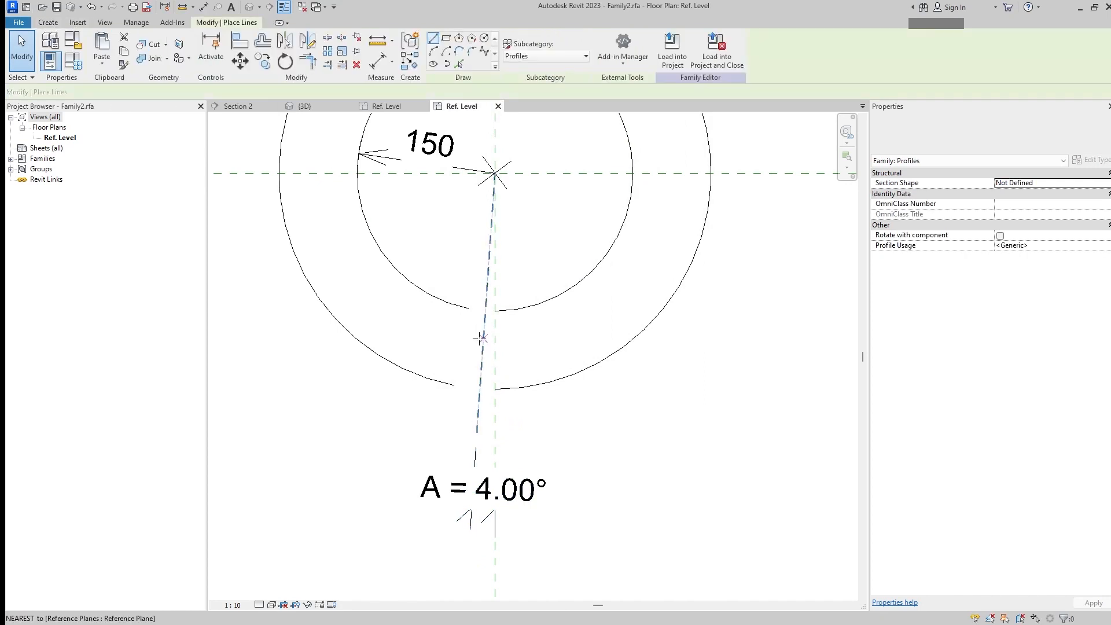
key("Escape")
Extend the inner arc's free end to the slanted reference plane.
left_click(467, 308)
left_click_drag(466, 308, 485, 312)
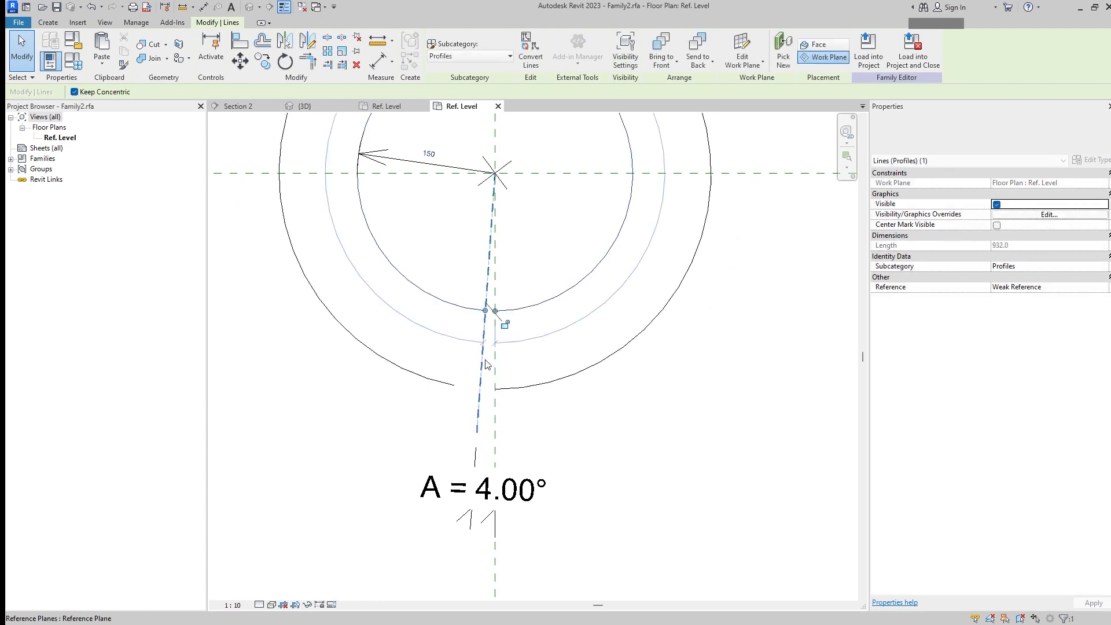
Try to extend the outer arc's free end to the slanted reference plane, and undo the change.
left_click(452, 384)
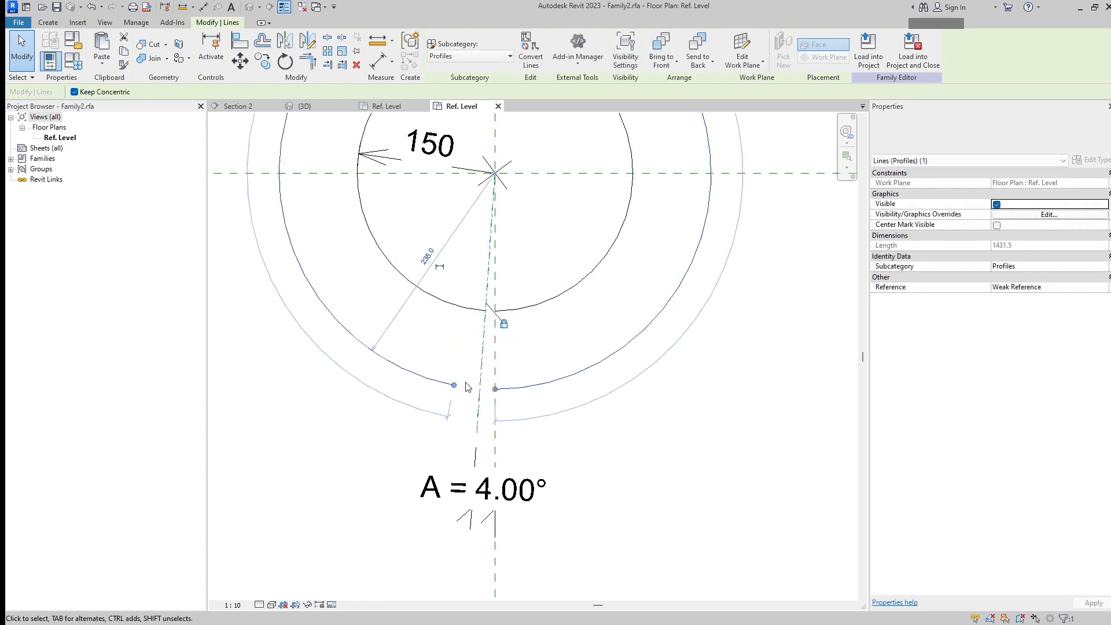
left_click(464, 384)
left_click(451, 385)
left_click_drag(453, 387, 479, 389)
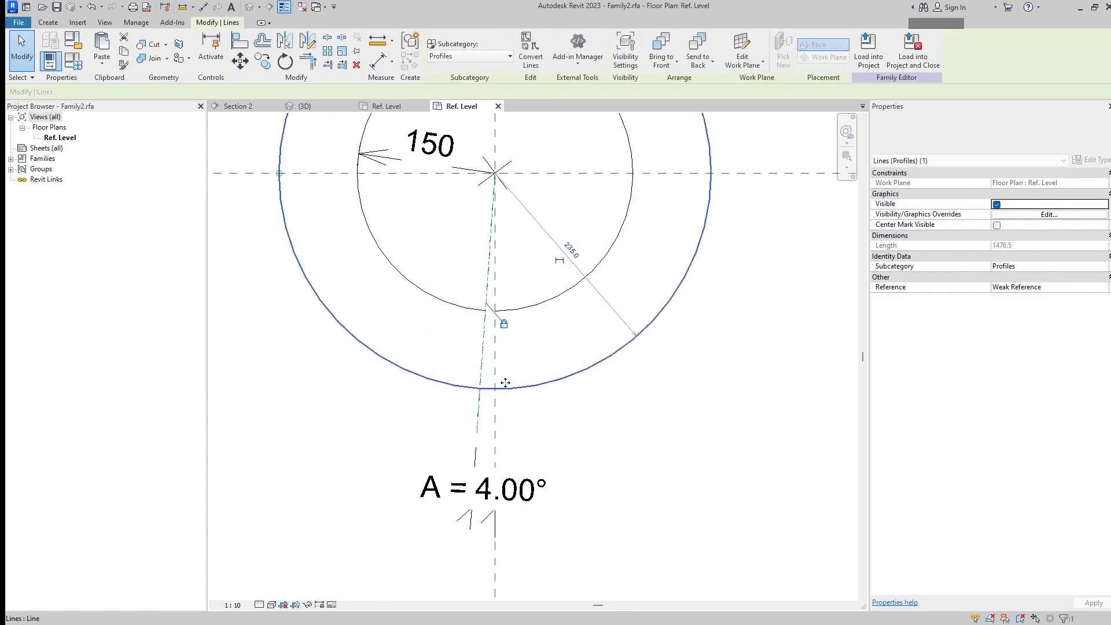
left_click(528, 432)
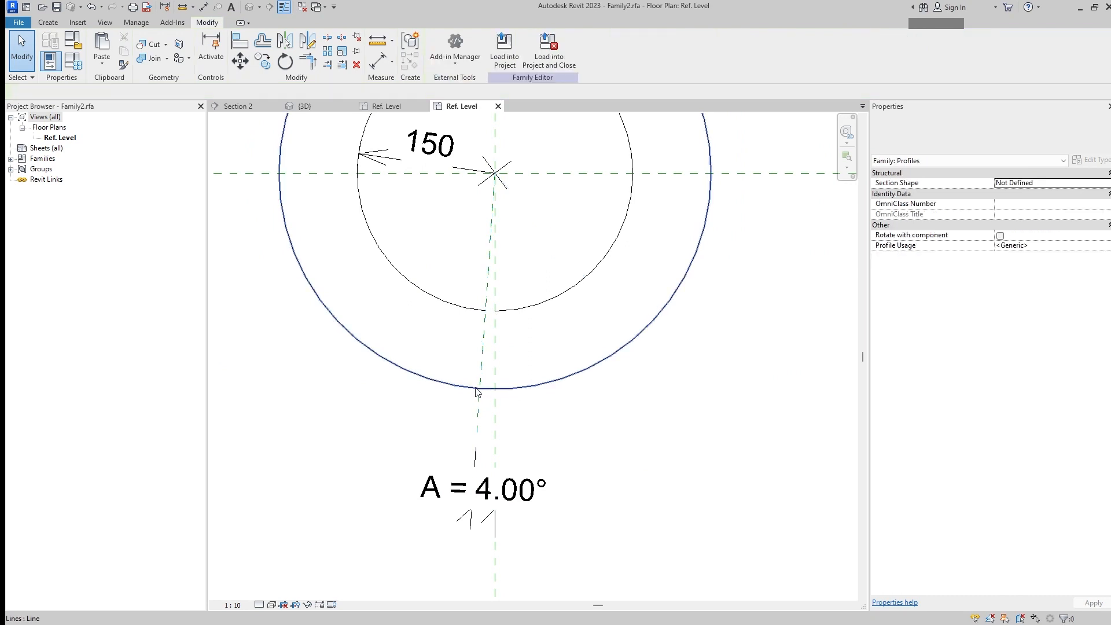
key("ctrl+z")
Extend the outer arc's free end to the slanted reference plane and lock the alignment of the arc end at the plane.
left_click_drag(451, 386, 480, 389)
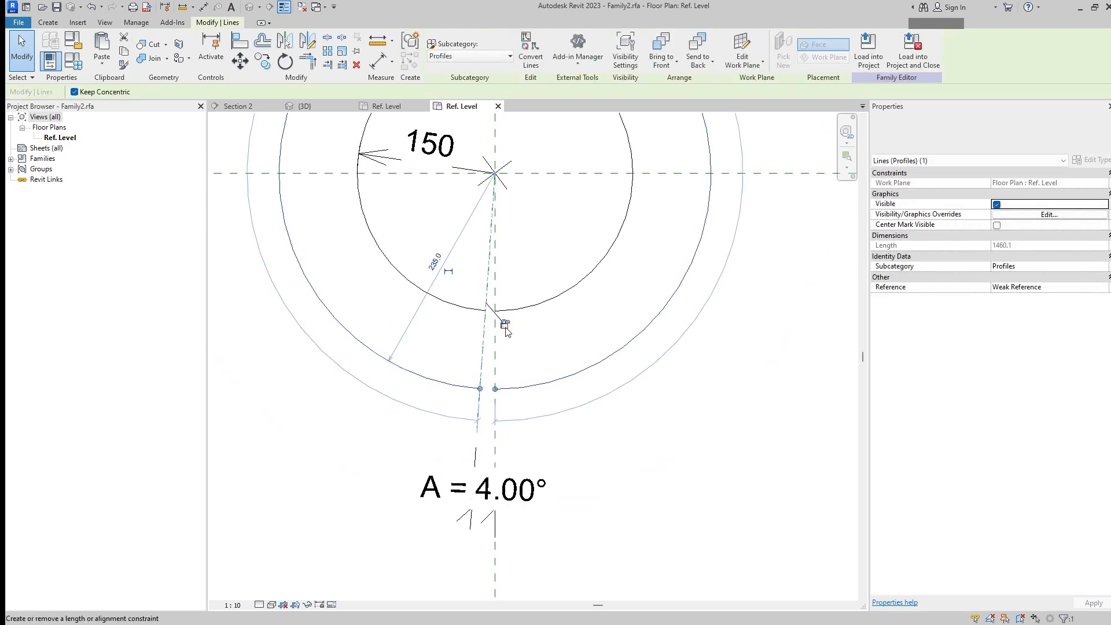
left_click(505, 326)
left_click(567, 354)
Try to attach the inner and outer arcs' other ends to the vertical centre plane, including with the Align tool.
left_click(507, 311)
left_click_drag(495, 311, 496, 311)
left_click(533, 401)
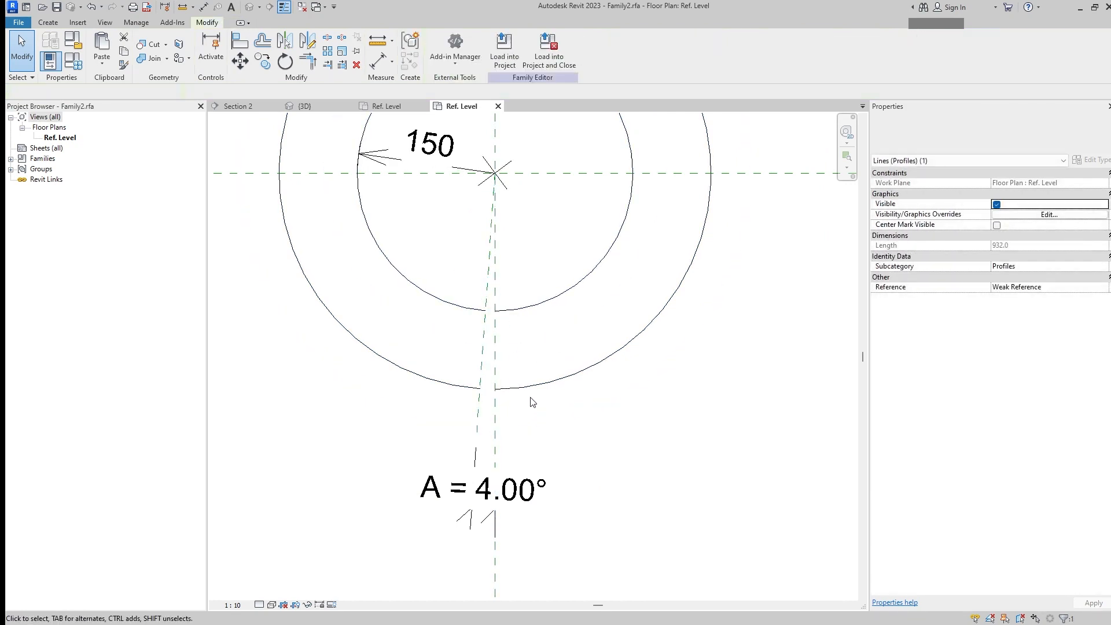
left_click(523, 387)
mouse_move(496, 390)
left_mouse_down()
mouse_move(523, 389)
mouse_move(499, 395)
mouse_move(512, 401)
left_mouse_up()
left_click(523, 394)
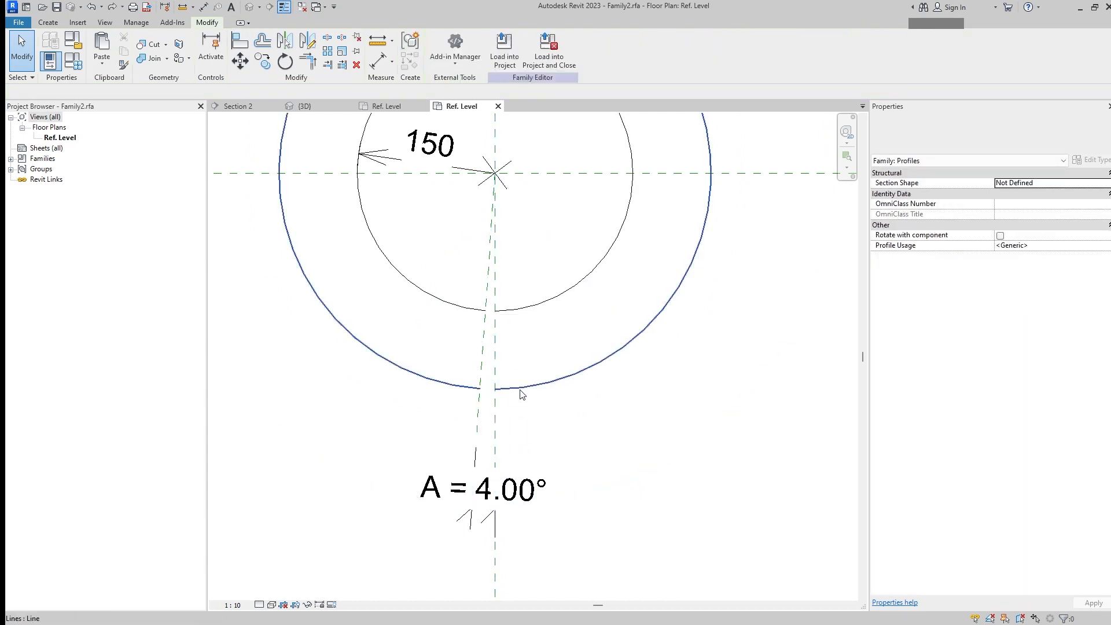
left_click(239, 42)
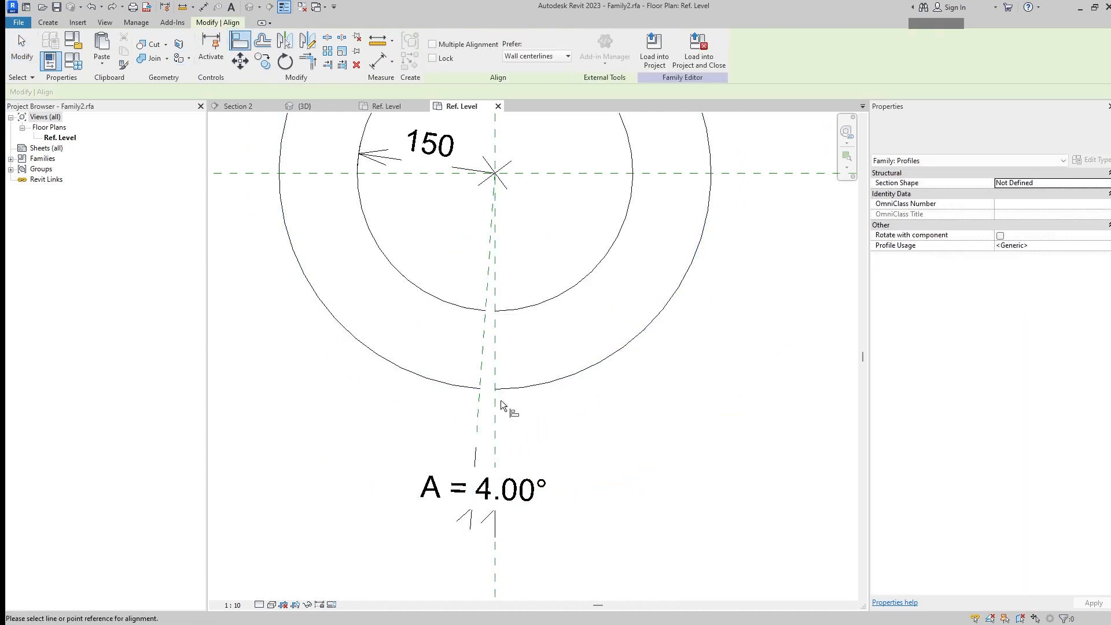
left_click(496, 390)
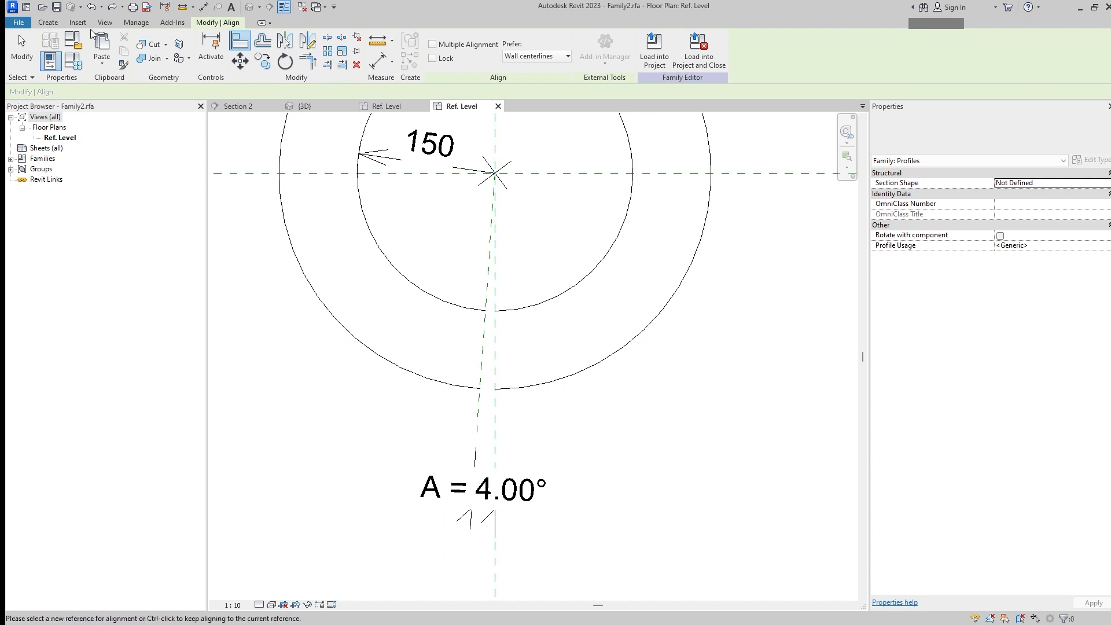
Draw two lines closing the arc ends, one along the slanted plane and one along the vertical centre plane, and lock their alignment.
left_click(48, 24)
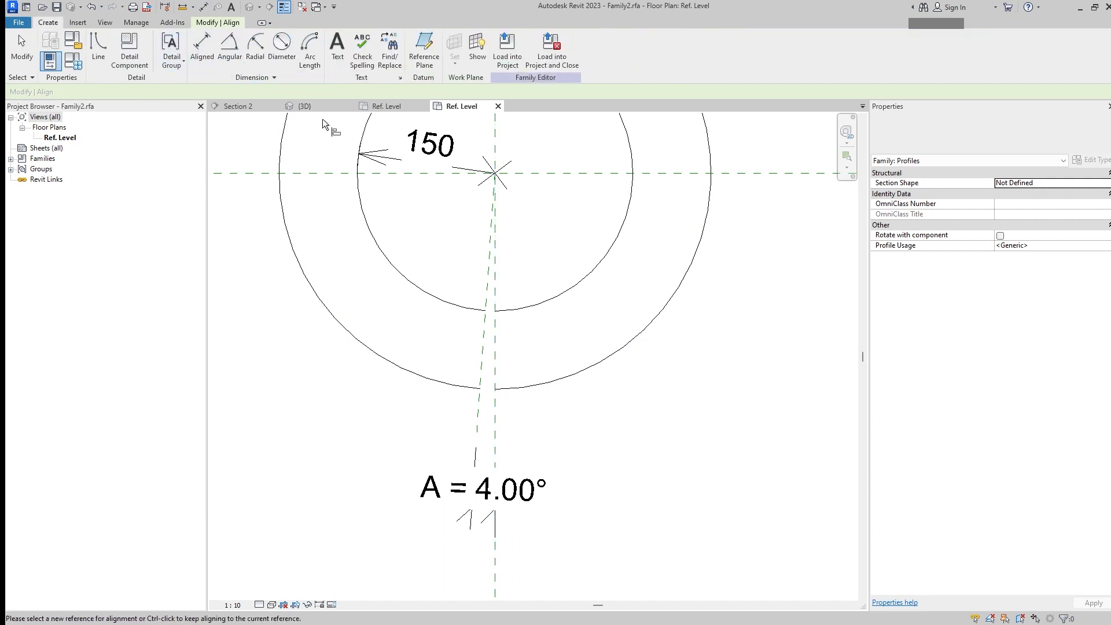
left_click(98, 46)
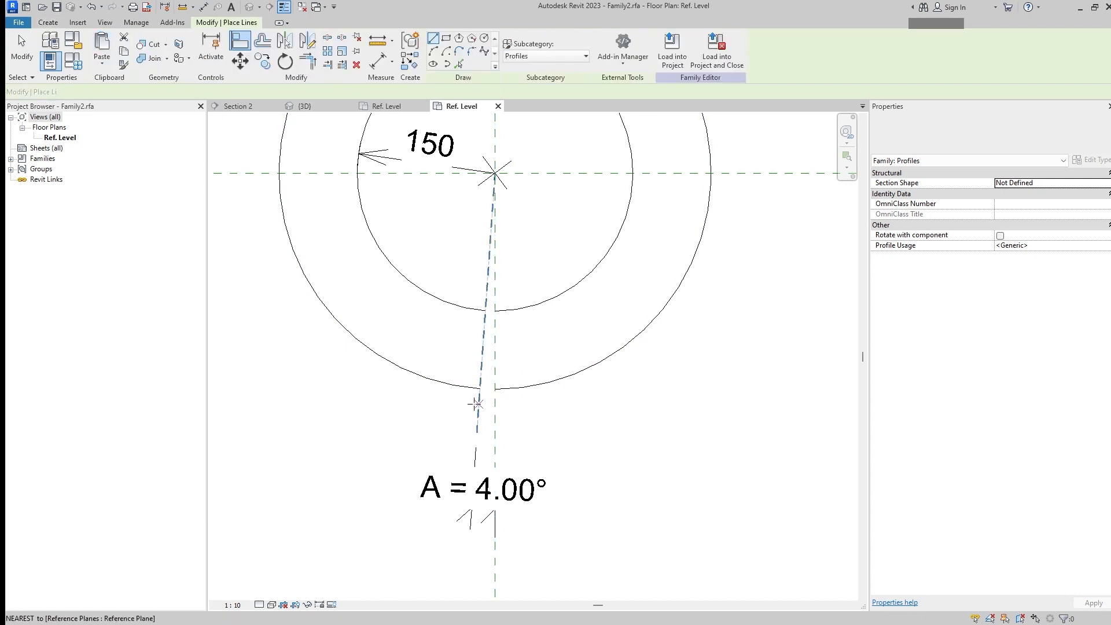
left_click(479, 389)
left_click(486, 311)
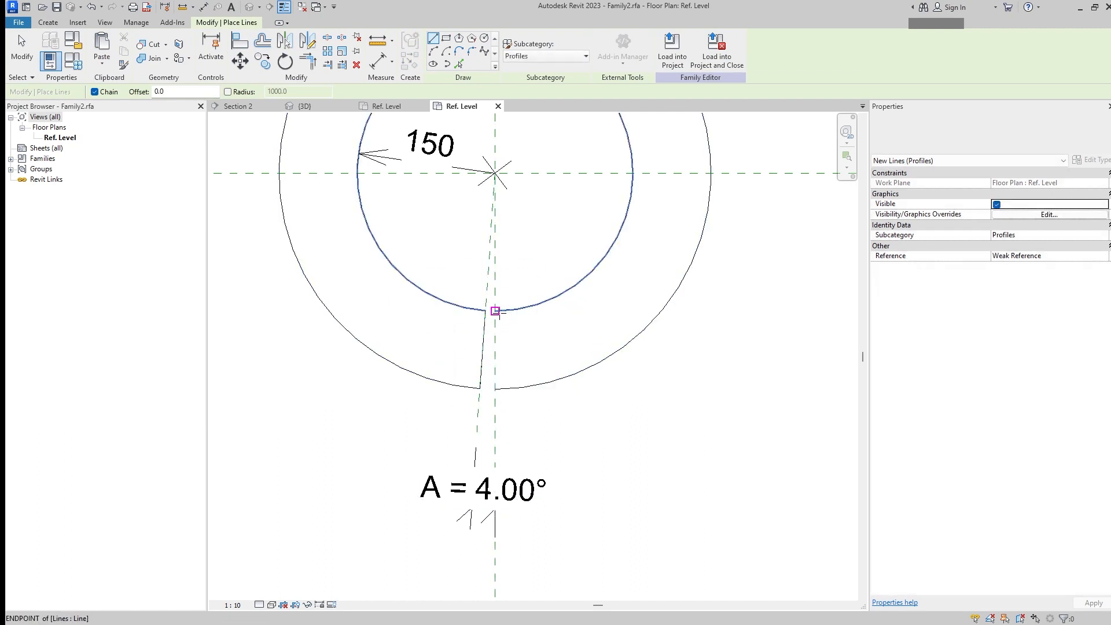
left_click(497, 312)
left_click(495, 388)
left_click(515, 377)
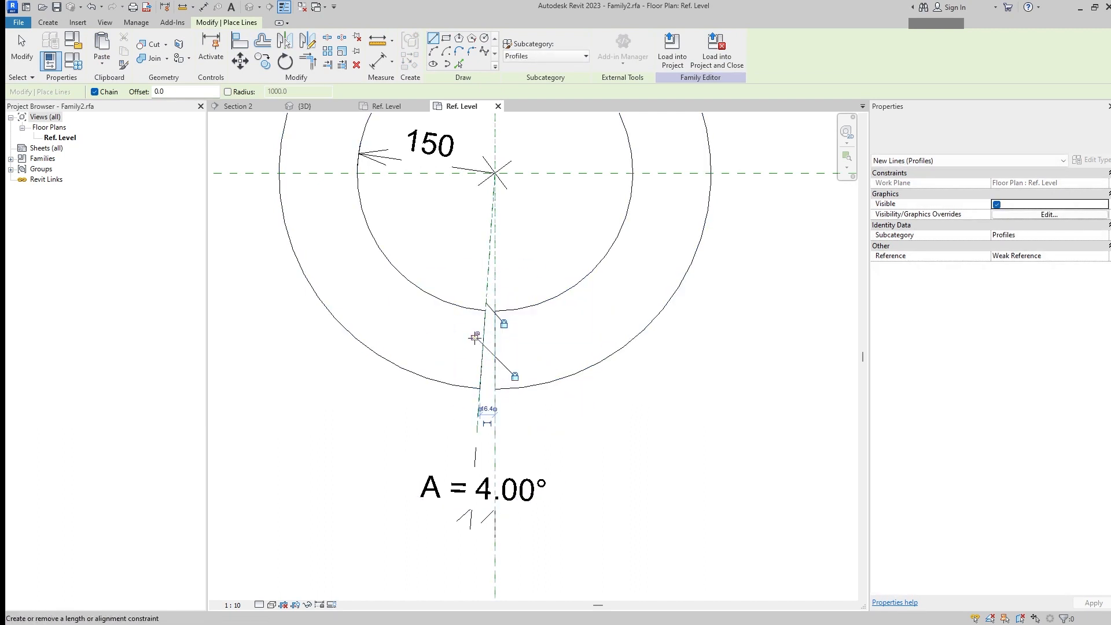
key("Escape")
key("Escape")
Examine the slanted closing line's alignment locks and the whole closed ring profile.
left_click(483, 347)
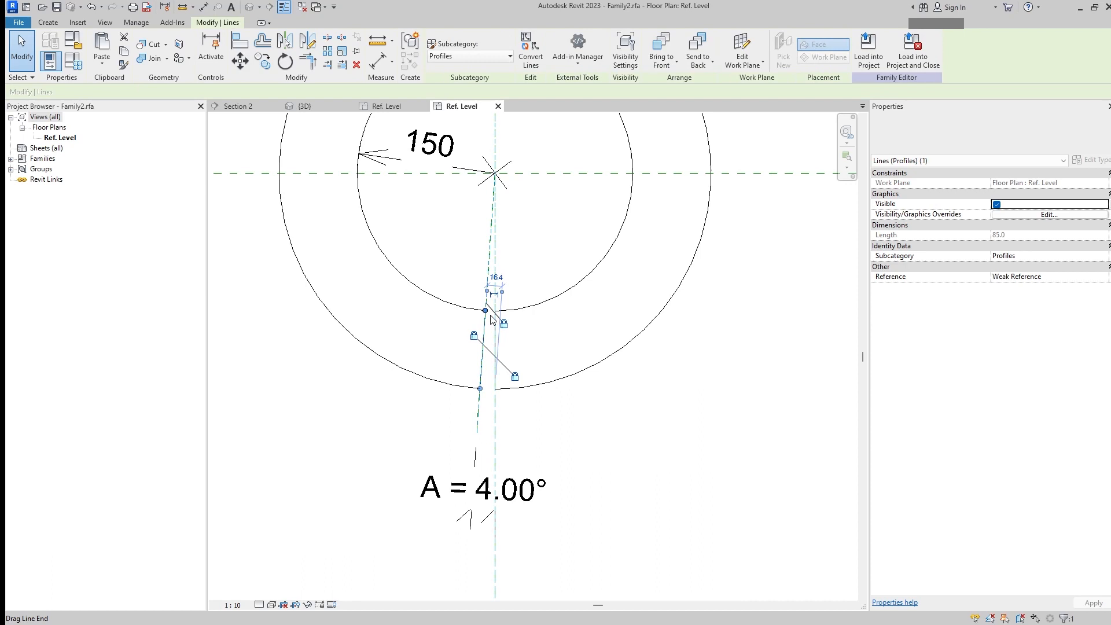
left_click(546, 375)
scroll(516, 312, "down", 1)
middle_click_drag(523, 324, 552, 471)
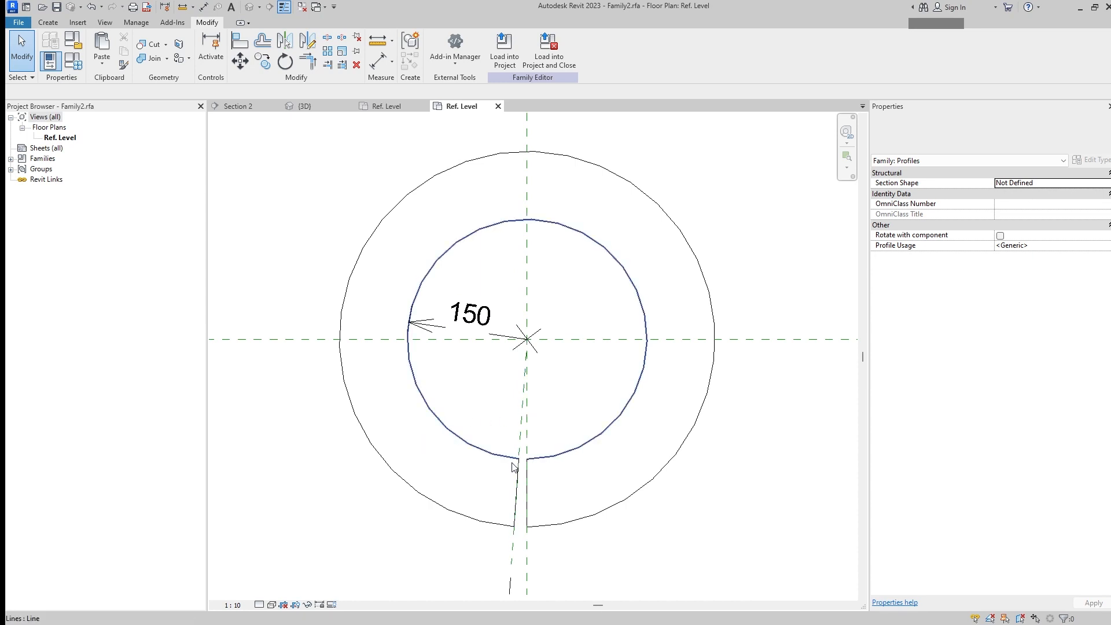
middle_click_drag(467, 450, 460, 397)
middle_click_drag(459, 453, 468, 536)
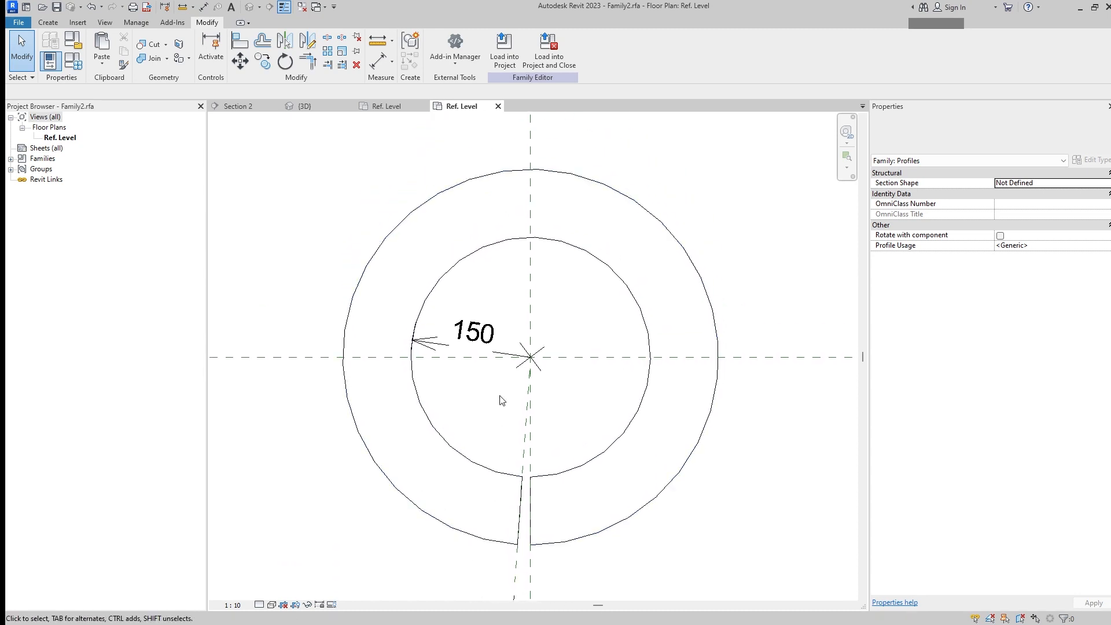
middle_click_drag(495, 496, 481, 416)
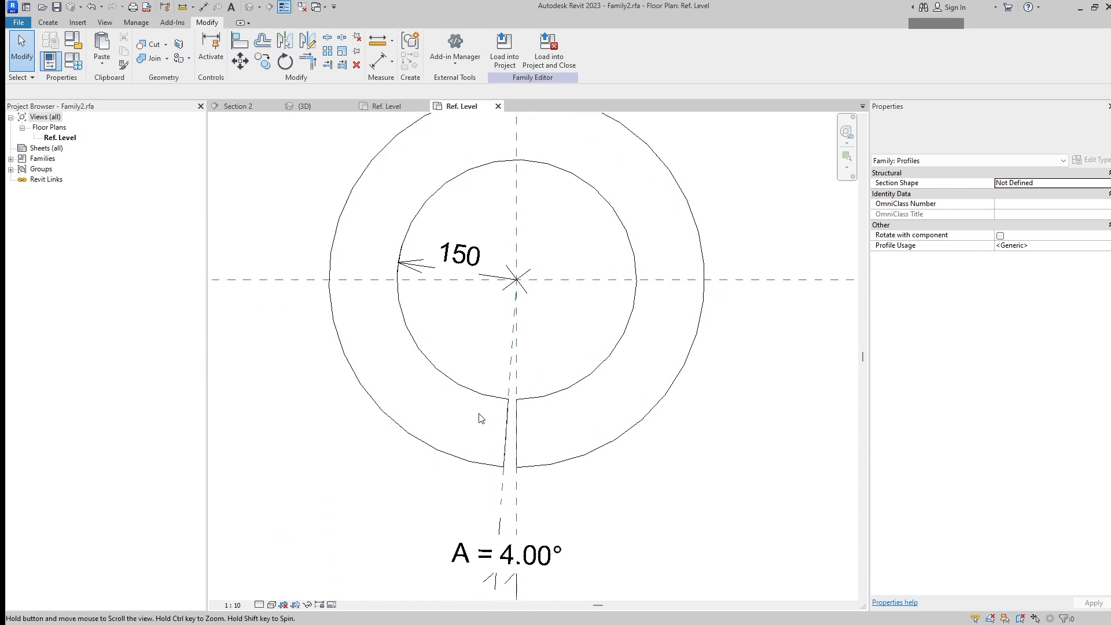
left_click(460, 387)
key("Escape")
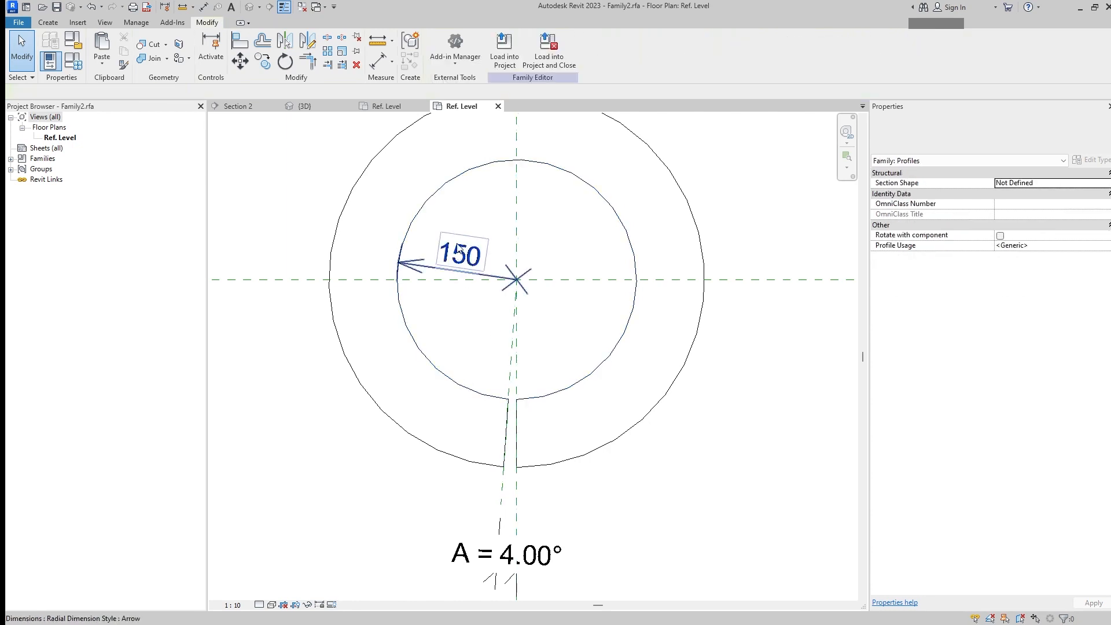
Change the inner arc's radial dimension to the Diameter dimension style.
left_click(485, 278)
left_click(946, 134)
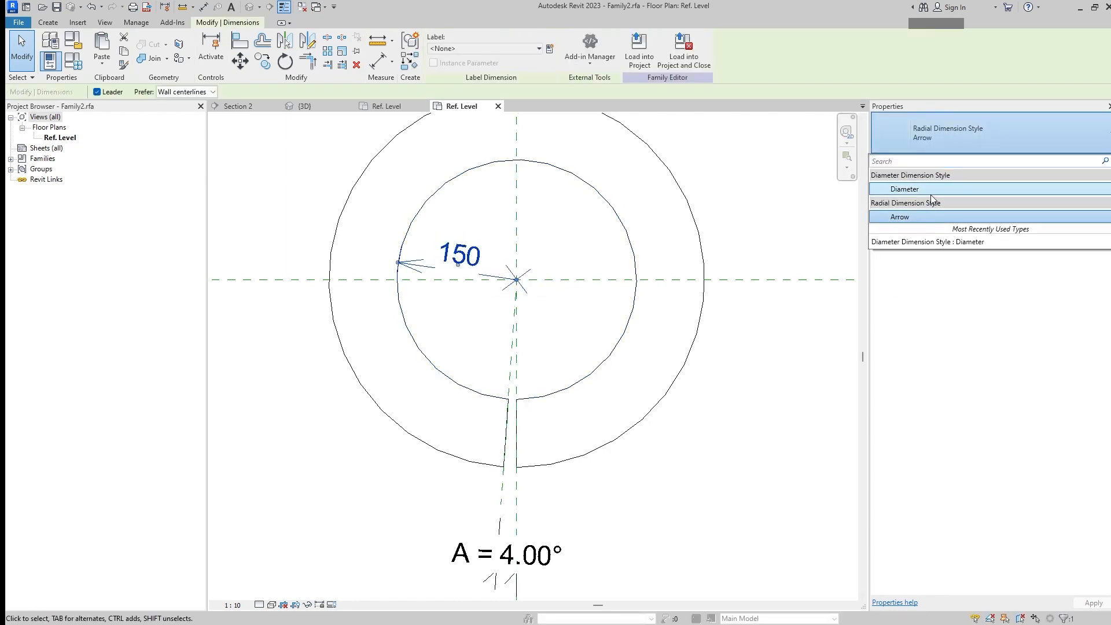
left_click(931, 193)
key("Escape")
Make the outer arc's temporary radius dimension permanent, switch it to the Diameter style and label it with the De parameter.
left_click(346, 354)
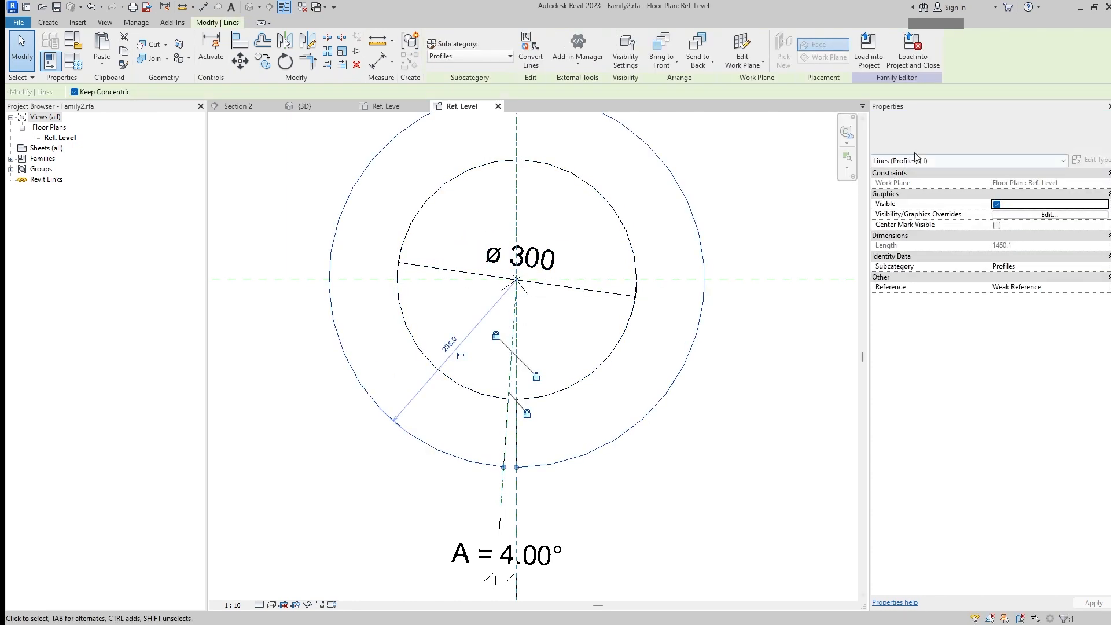
left_click(461, 357)
left_click(945, 135)
left_click(933, 192)
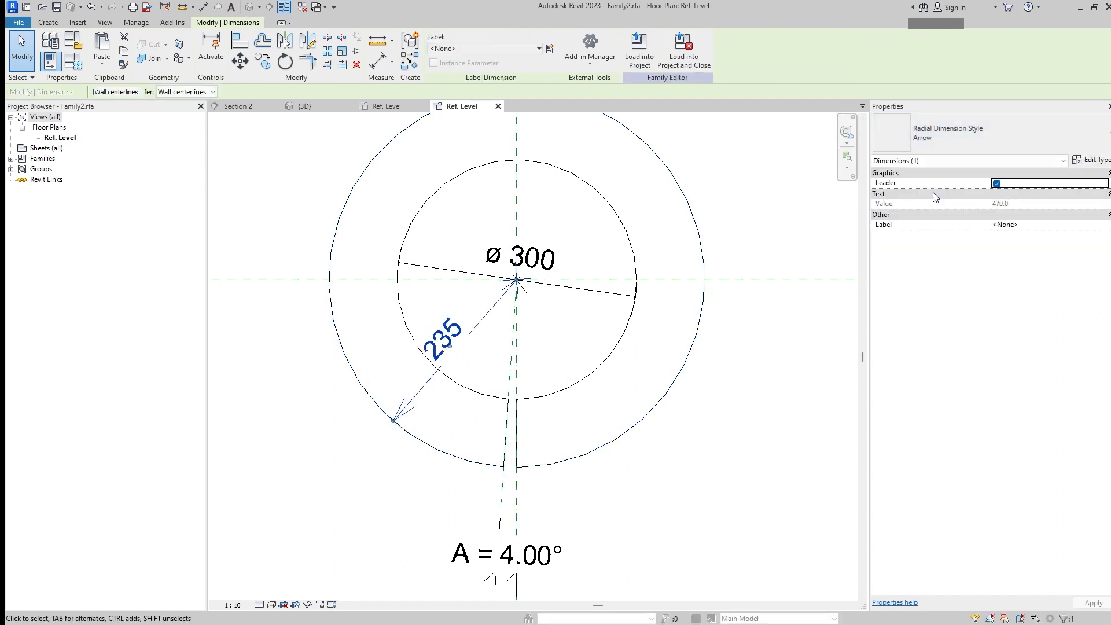
left_click(479, 51)
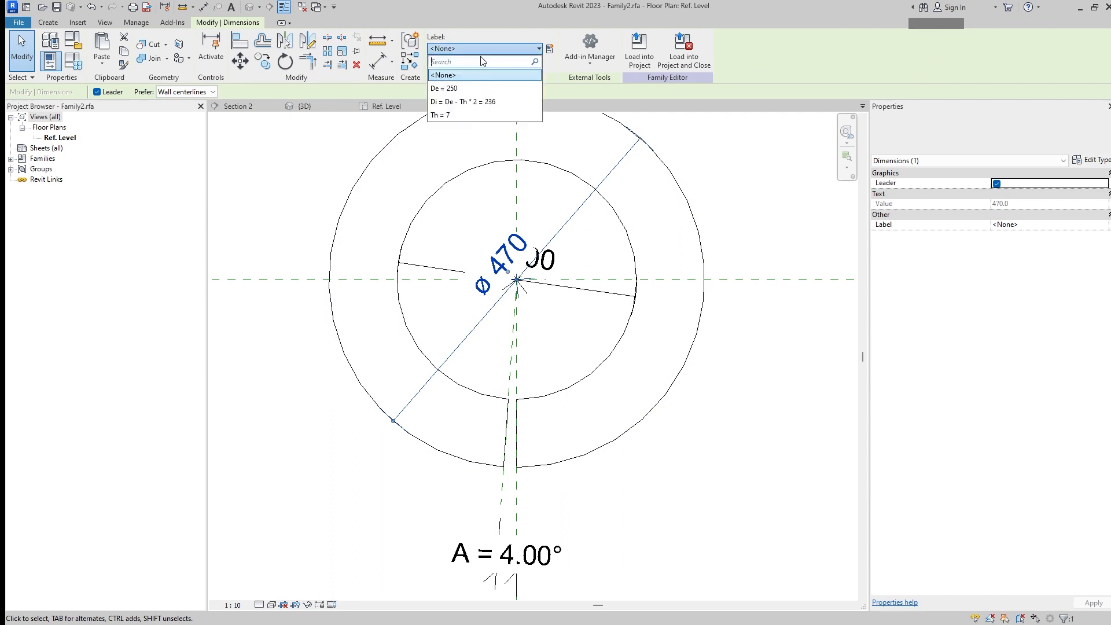
left_click(474, 88)
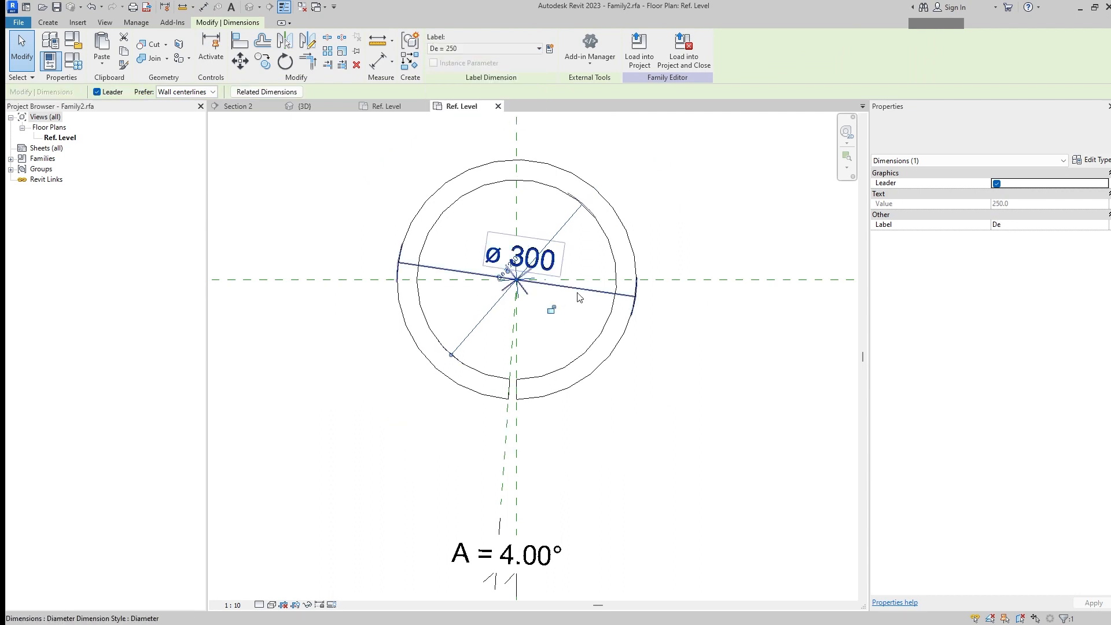
Label the ring profile's ø 300 arc dimension with the Di = De - Th * 2 parameter.
left_click(481, 47)
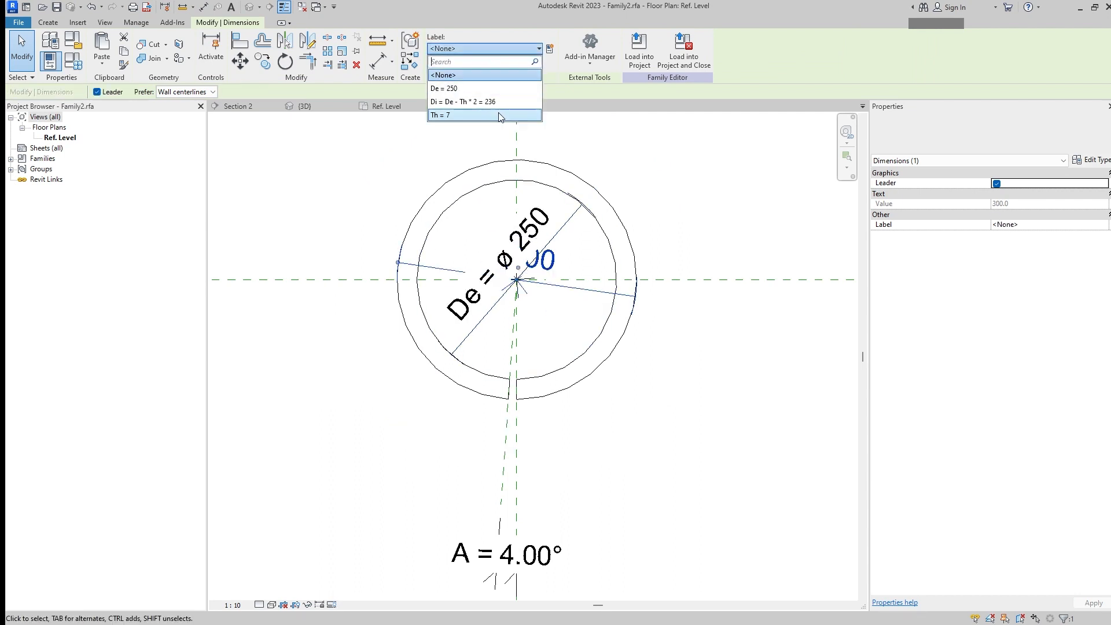
left_click(481, 102)
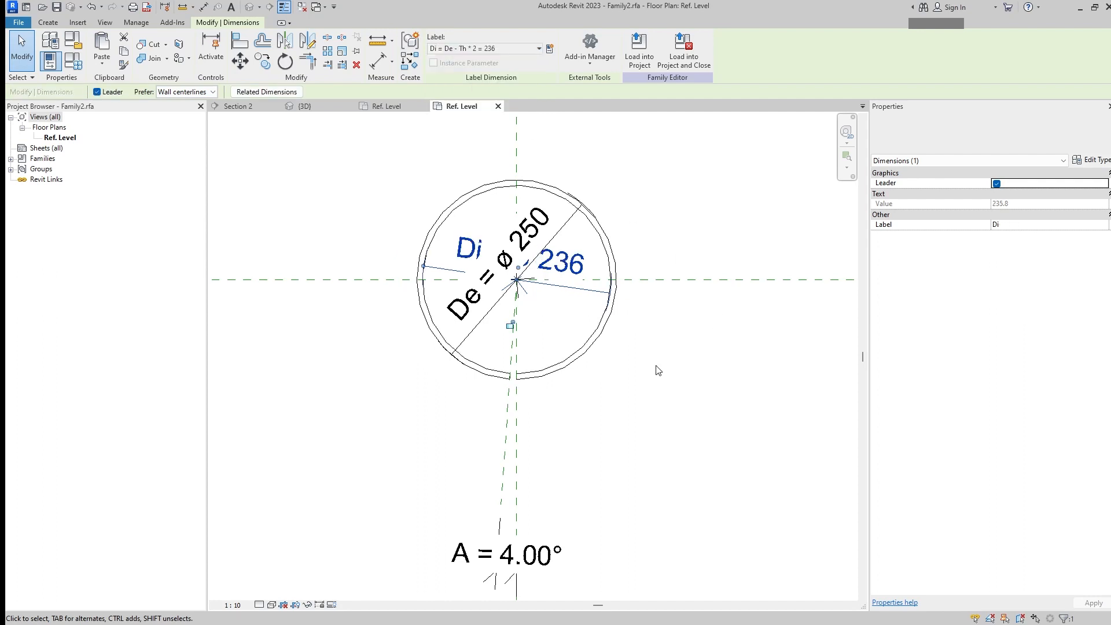
left_click(638, 381)
scroll(566, 348, "up", 3)
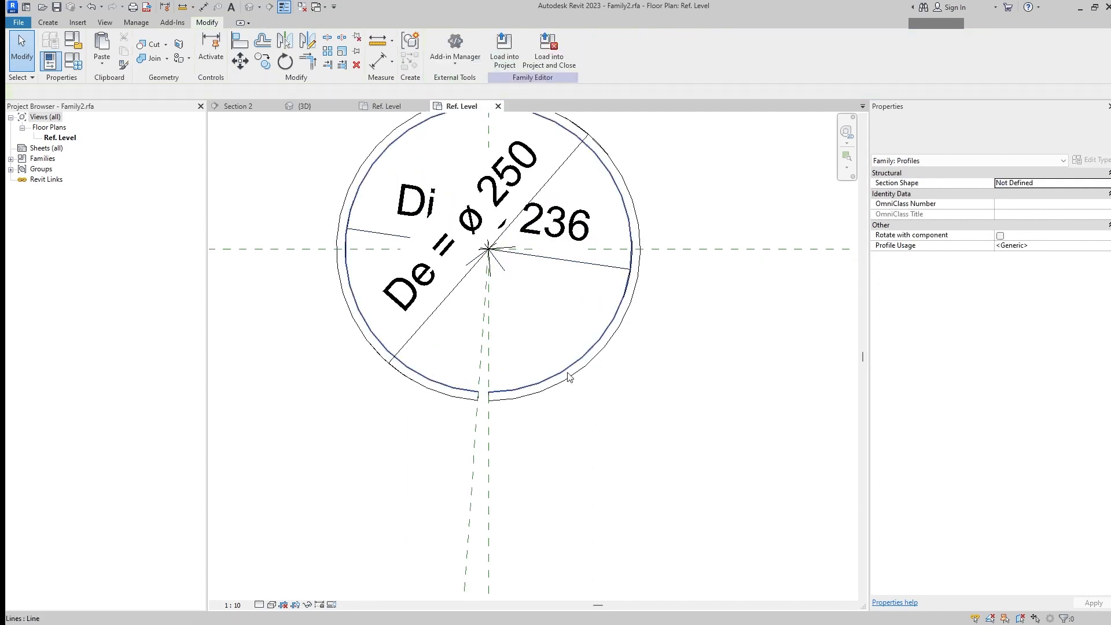
middle_click_drag(503, 454, 551, 333)
scroll(558, 171, "down", 1)
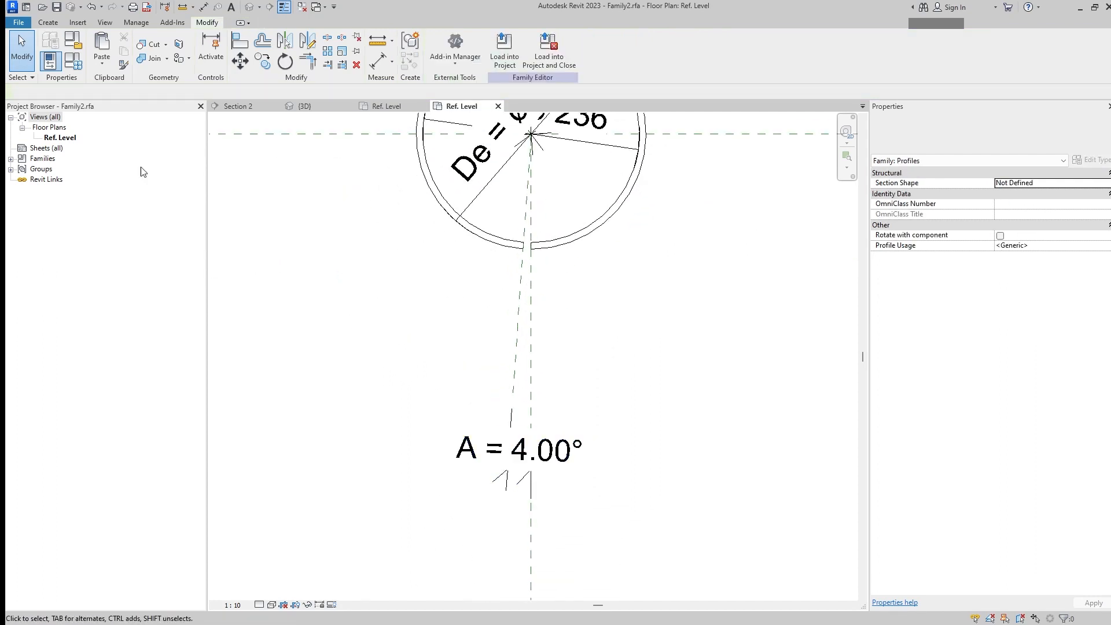
Set the formula of the angle parameter A to 0.3° in the family types and apply it to the profile.
left_click(73, 60)
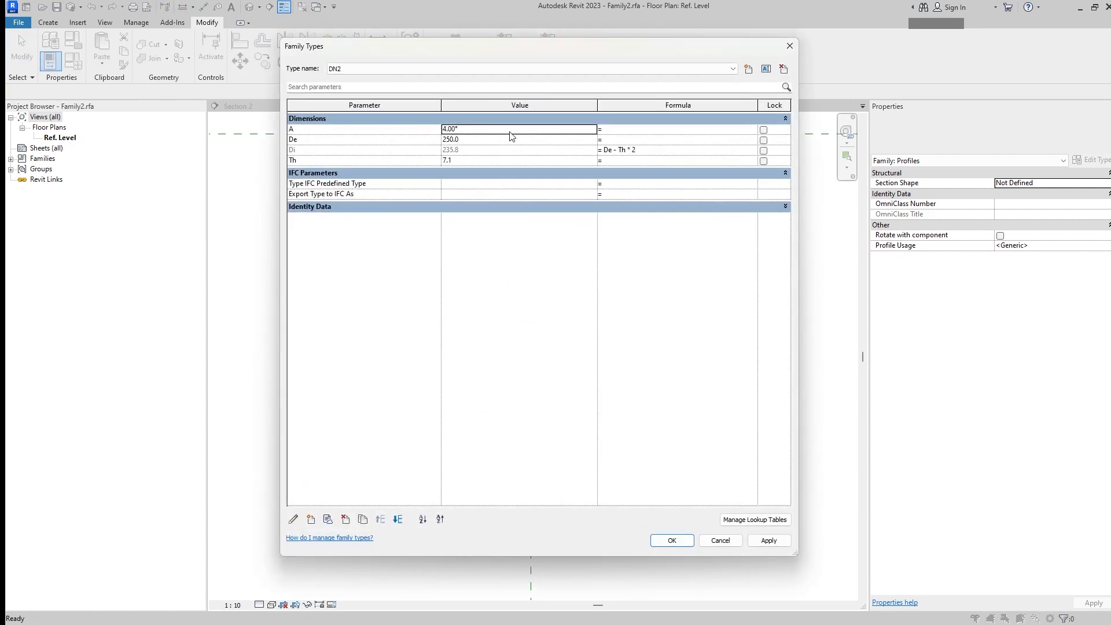
left_click(621, 130)
key("Return")
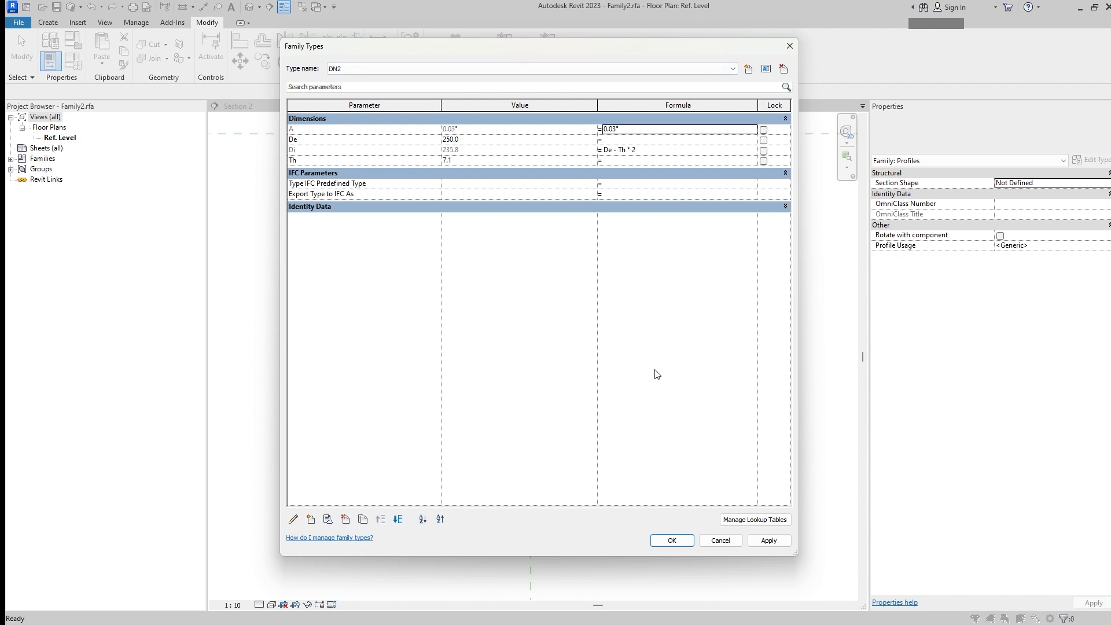
left_click(617, 130)
key("Return")
left_click(775, 541)
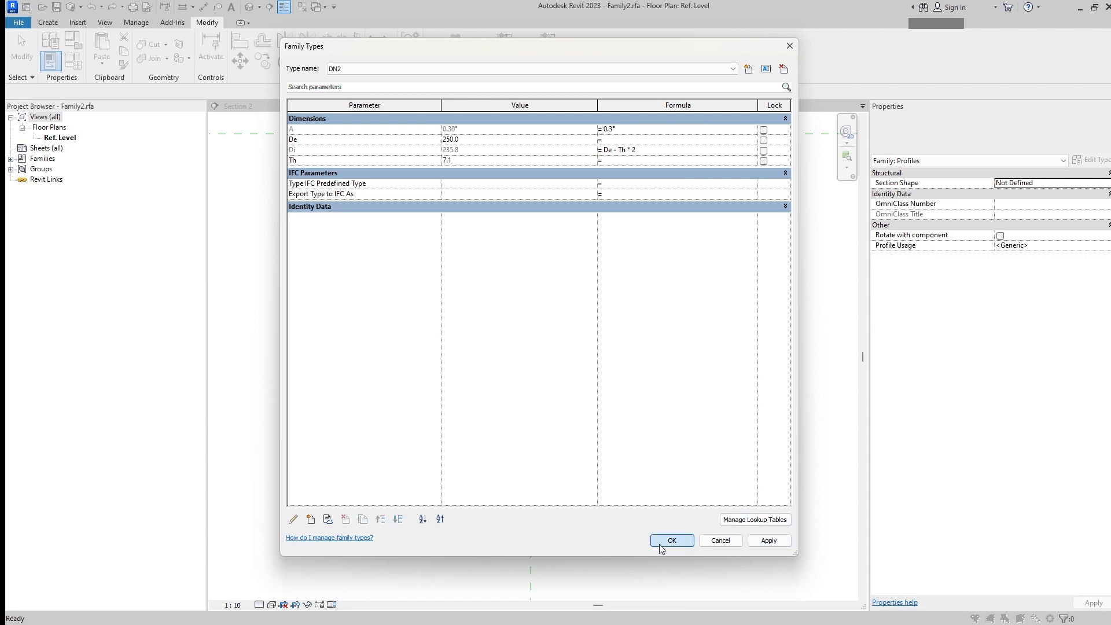
left_click(666, 541)
scroll(540, 243, "up", 6)
scroll(544, 258, "down", 4)
middle_click_drag(557, 282, 561, 470)
scroll(634, 317, "down", 3)
scroll(637, 318, "down", 5)
scroll(558, 301, "up", 1)
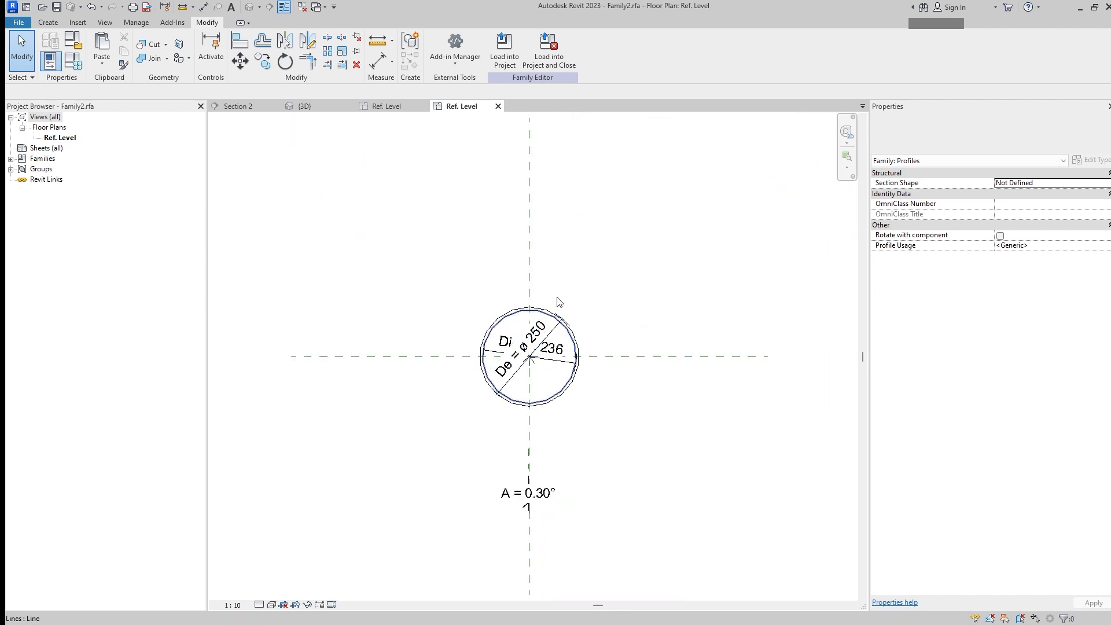
Close the inactive views and save the profile family under the new file name Reducer_Prof.rfa in Documents.
left_click(304, 8)
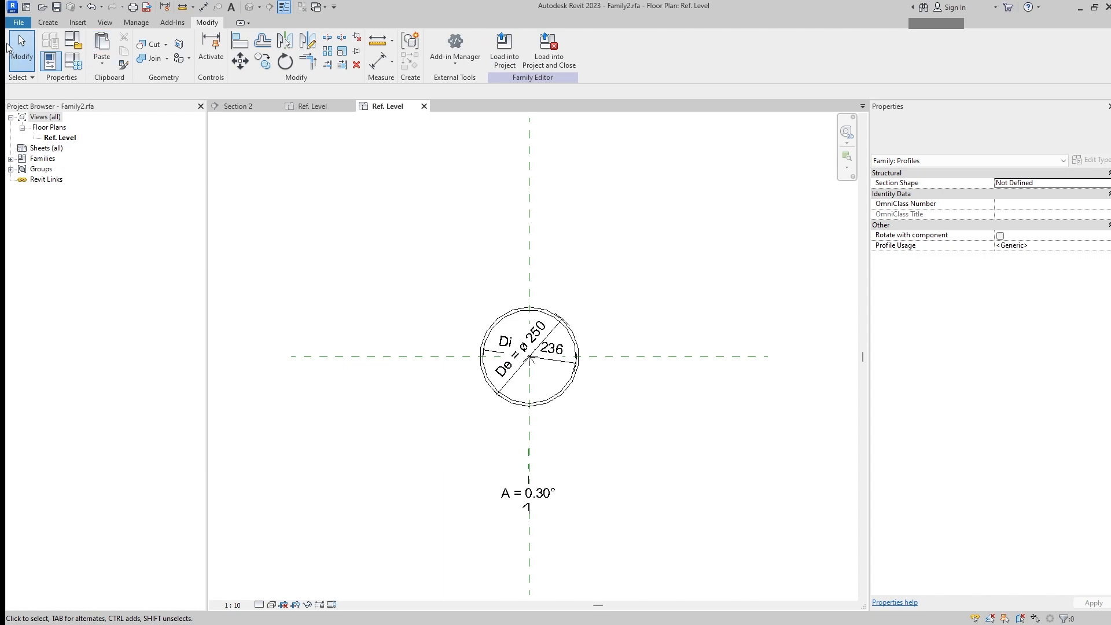
left_click(18, 22)
mouse_move(52, 161)
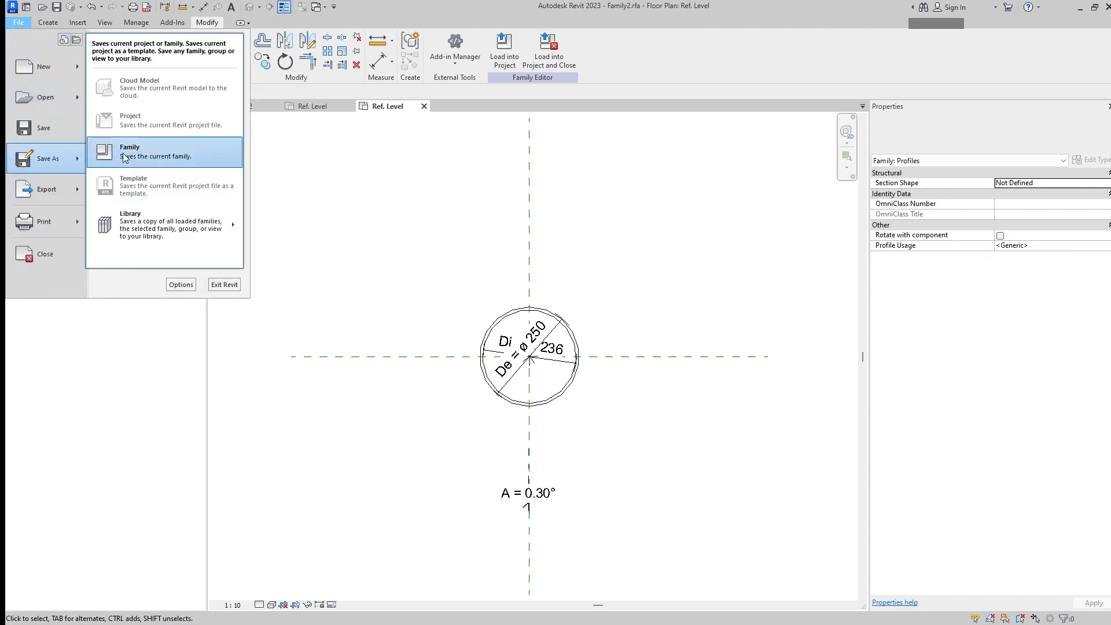
left_click(124, 156)
left_click(392, 447)
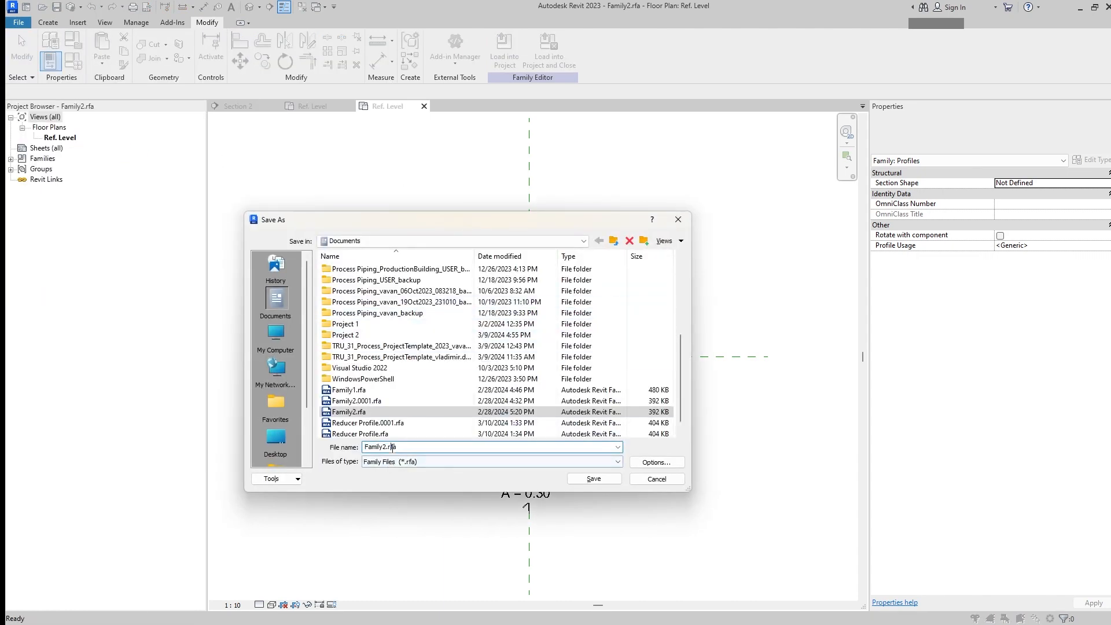
left_click_drag(382, 448, 355, 449)
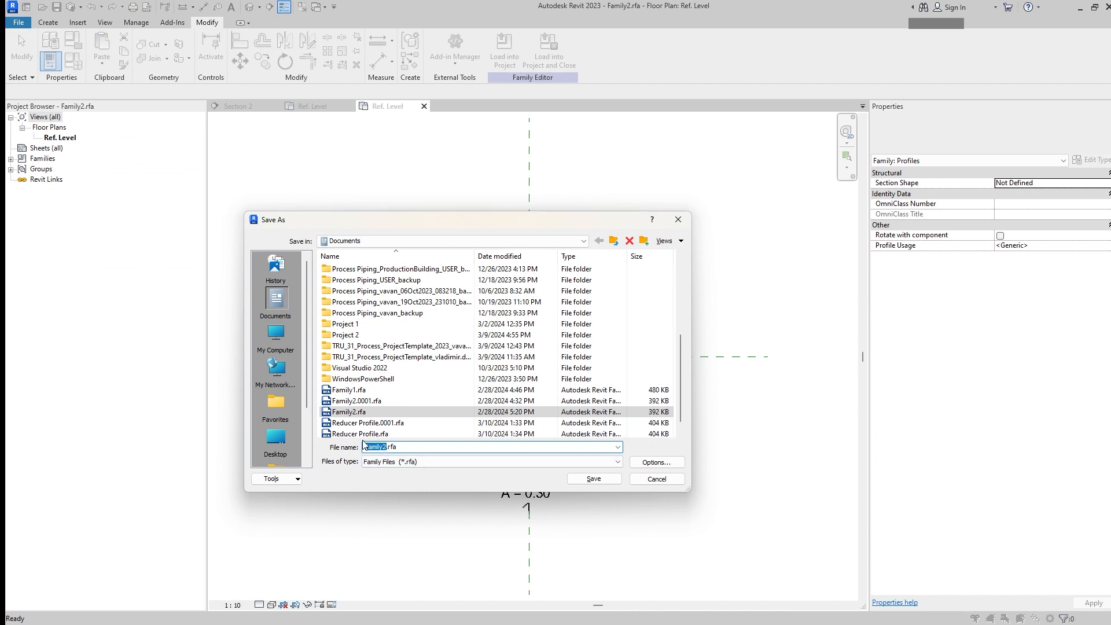
type("Reducer_Prof")
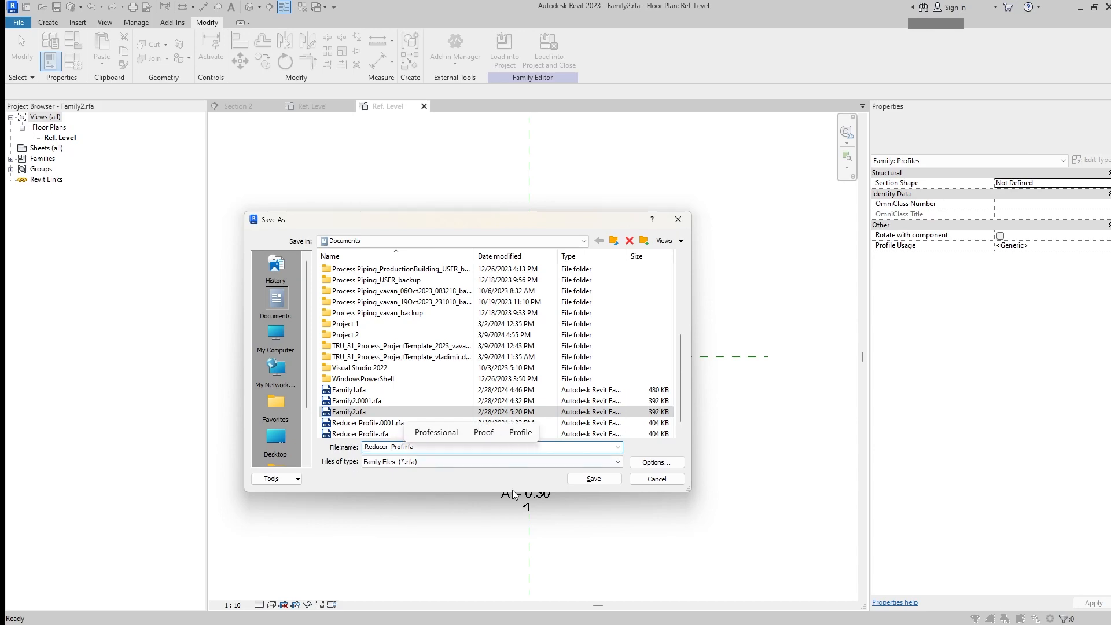
left_click(588, 478)
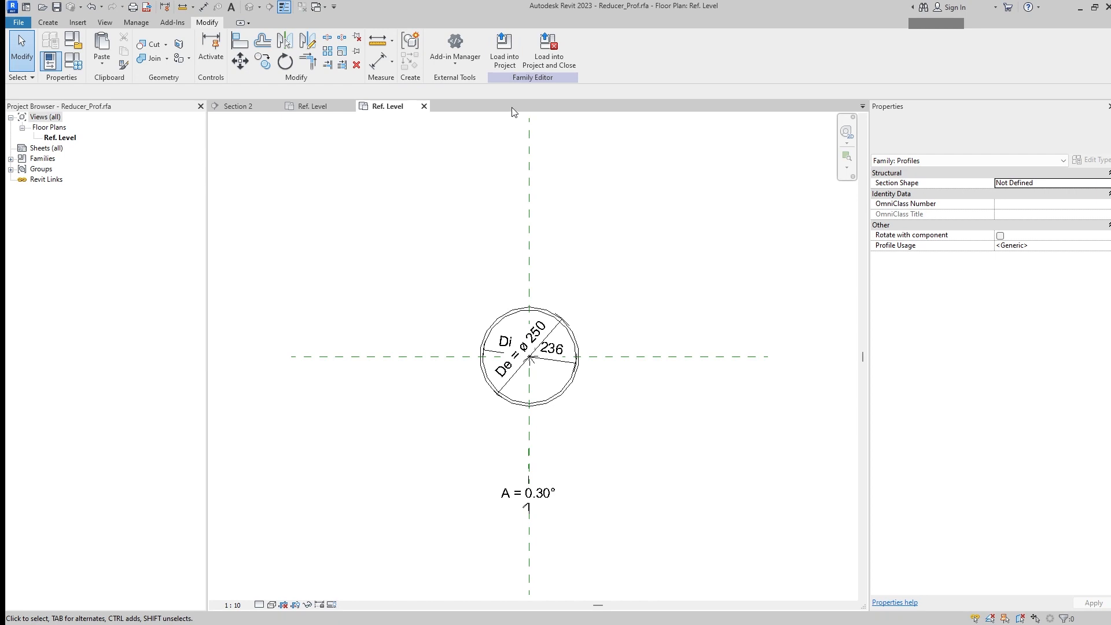
Load the Reducer_Prof profile into Reducer_Dummy.rfa and close the profile family.
left_click(513, 62)
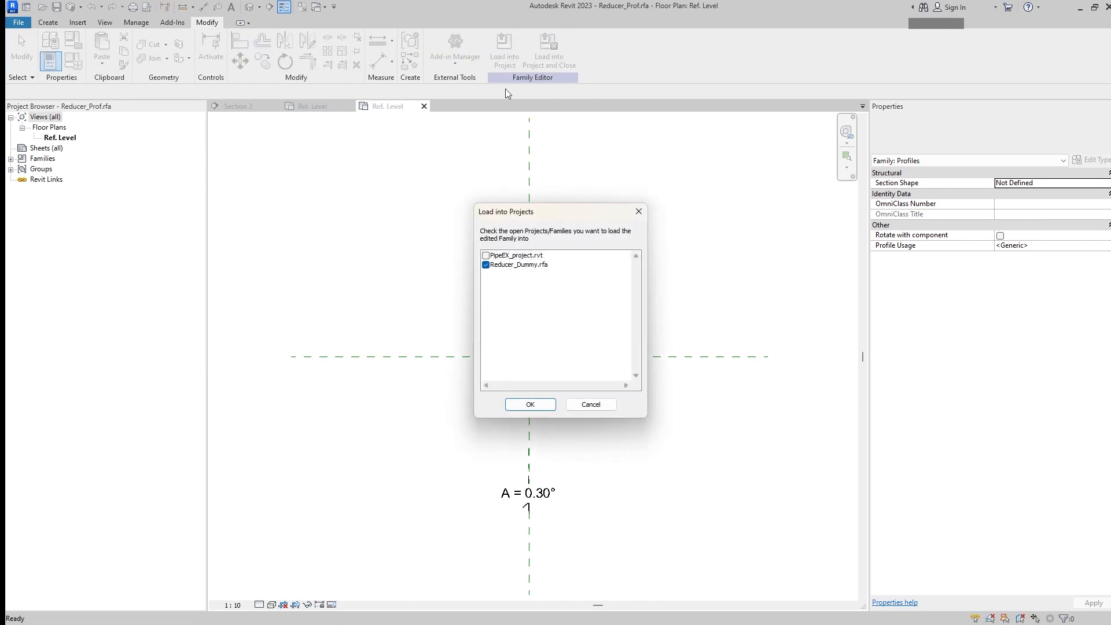
key("Escape")
left_click(546, 60)
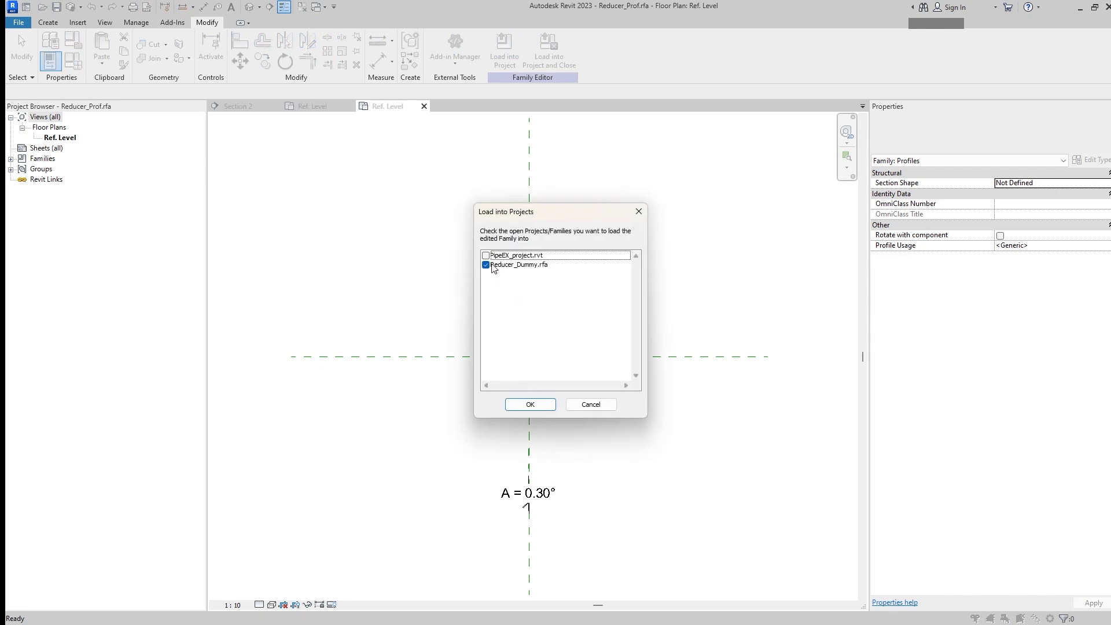
left_click(530, 405)
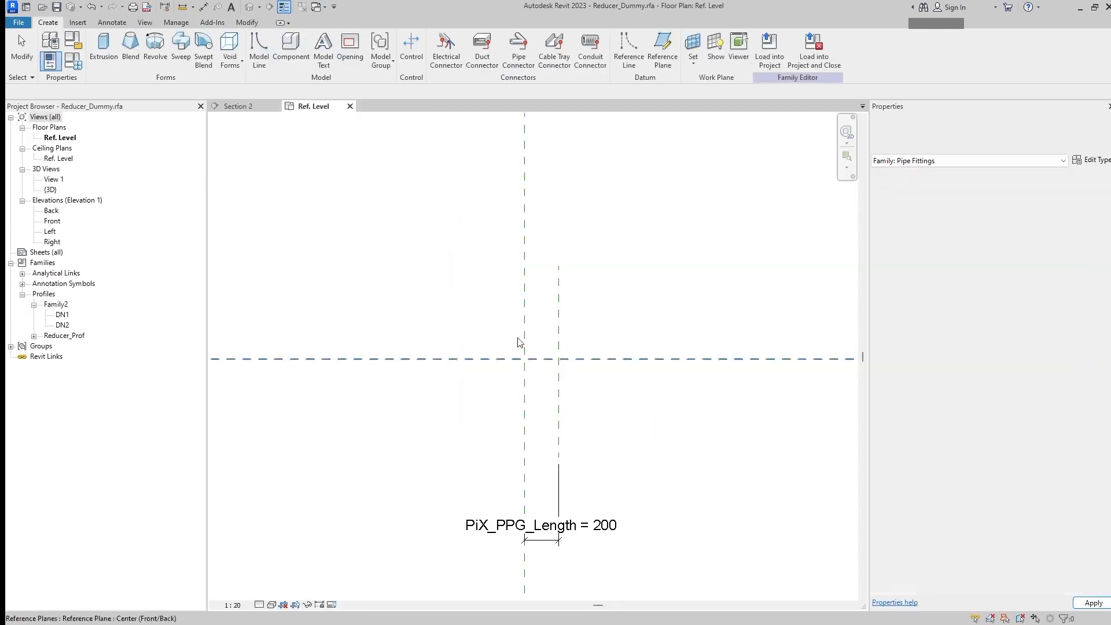
Delete the old Family2 profile from Reducer_Dummy and open the type properties of Reducer_Prof's DN1 type.
double_click(55, 336)
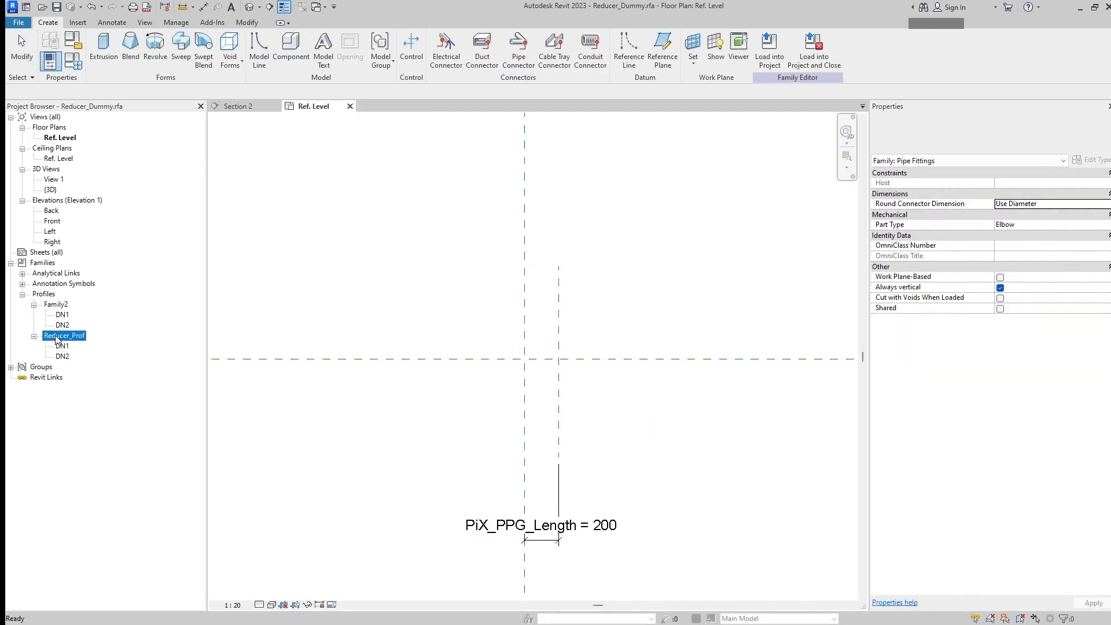
left_click(64, 306)
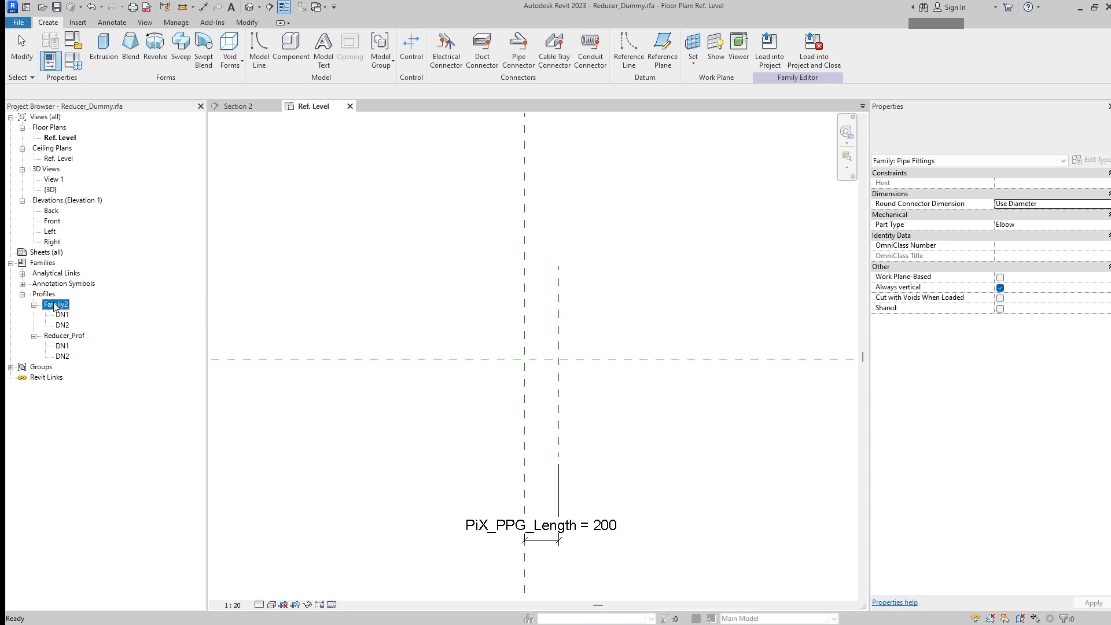
right_click(55, 307)
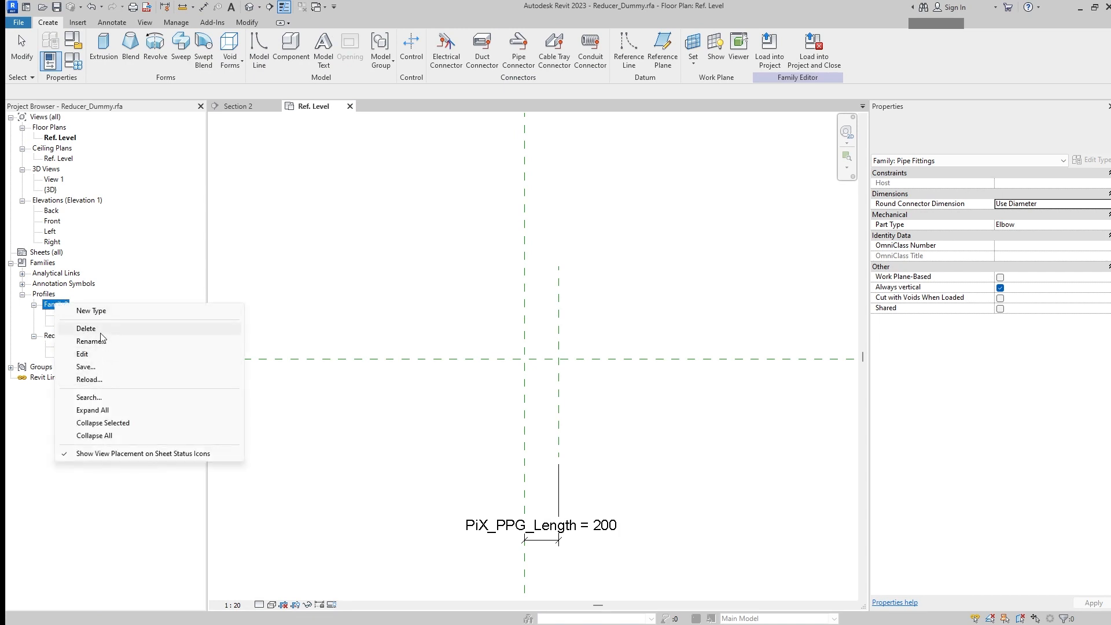
left_click(93, 328)
double_click(68, 305)
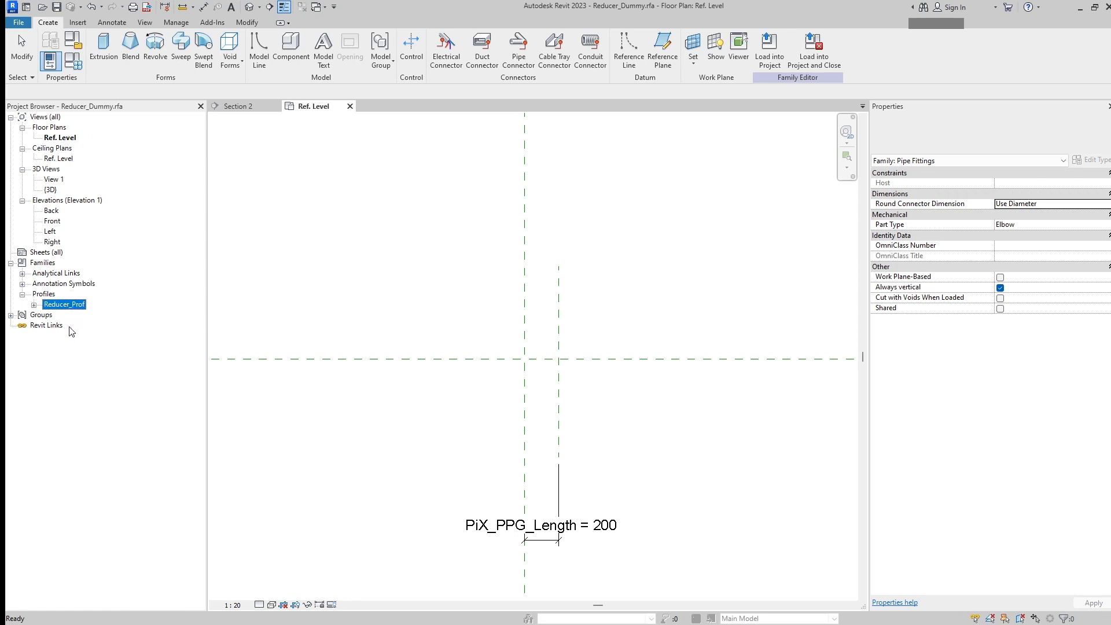
double_click(64, 306)
double_click(62, 314)
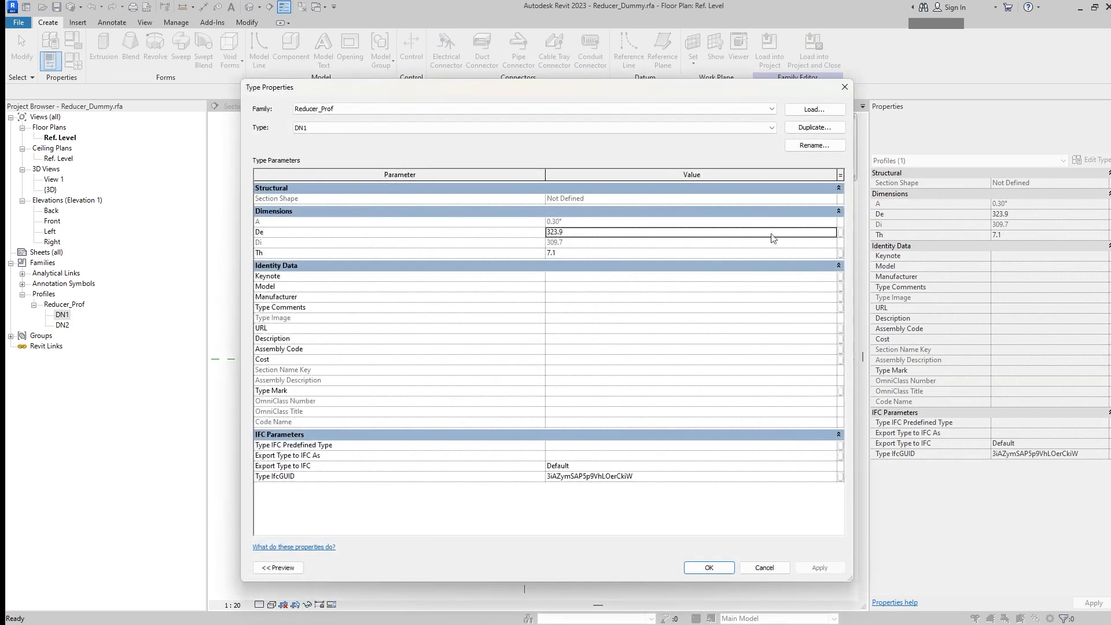
Associate the De parameter of the DN1 profile type with the family parameter PiX_PPG_DN.
left_click(841, 235)
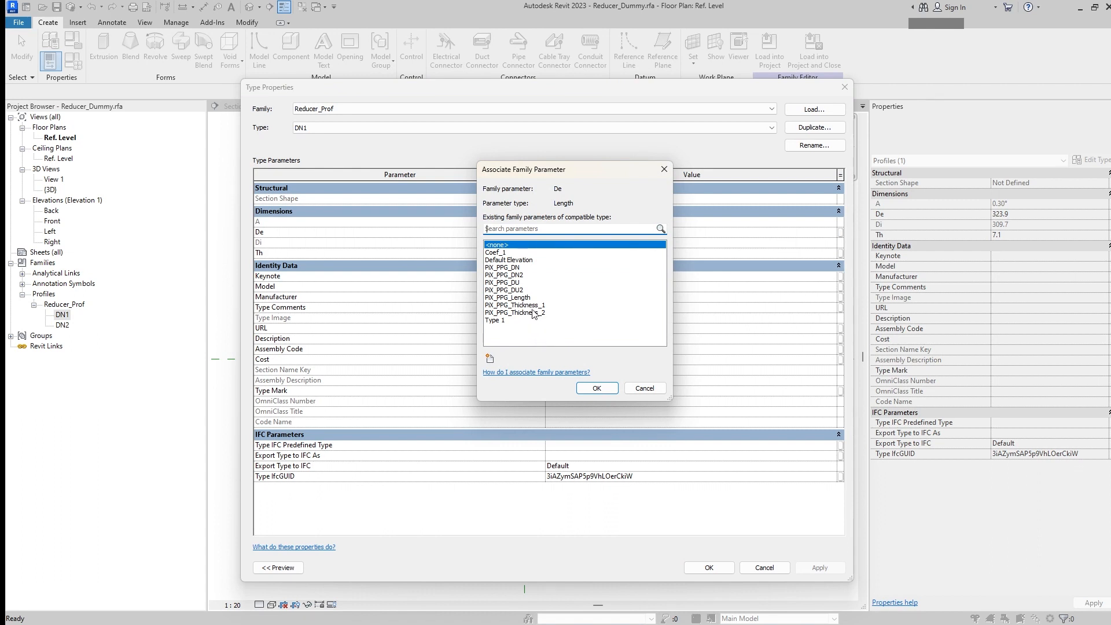
left_click(530, 267)
left_click(608, 392)
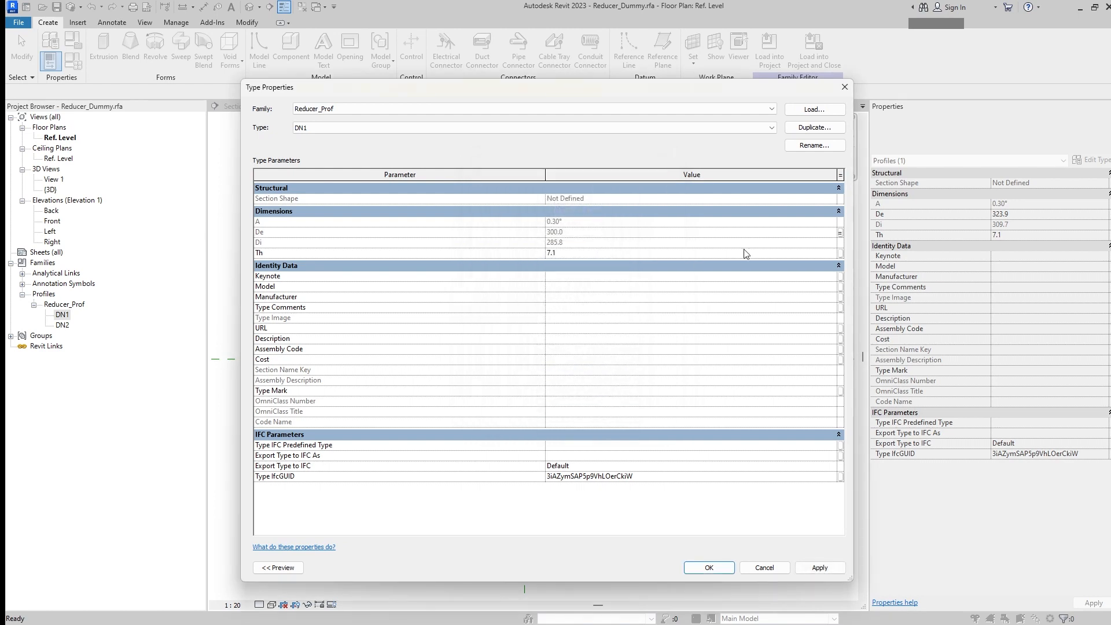
Associate the DN1 profile type's De with PiX_PPG_DU and its Th with PiX_PPG_Thickness_1.
left_click(841, 233)
left_click(528, 283)
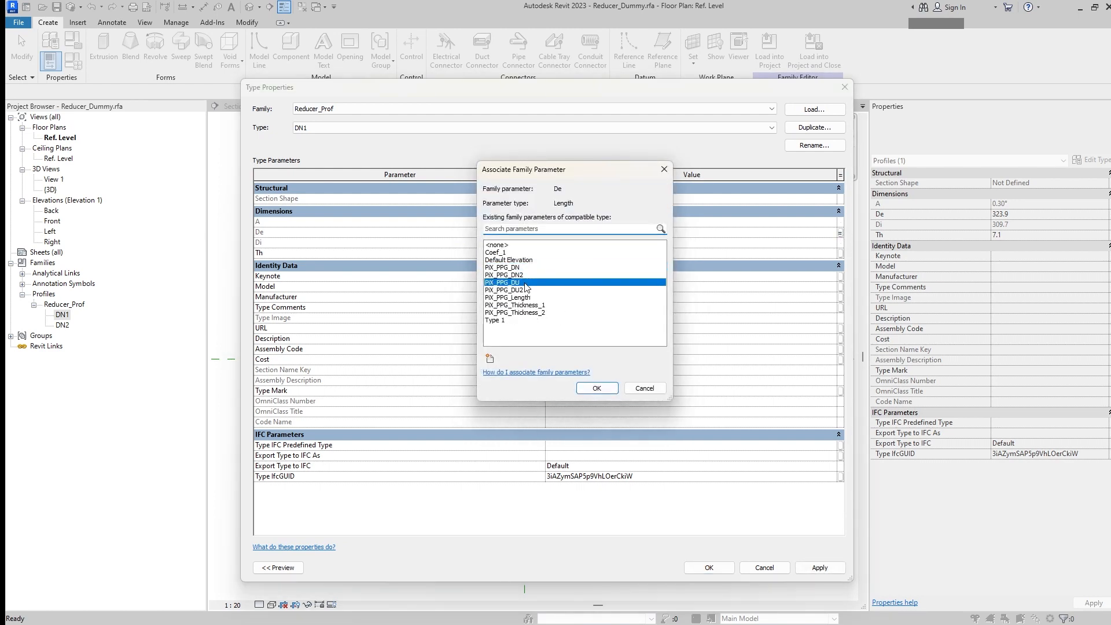
left_click(598, 389)
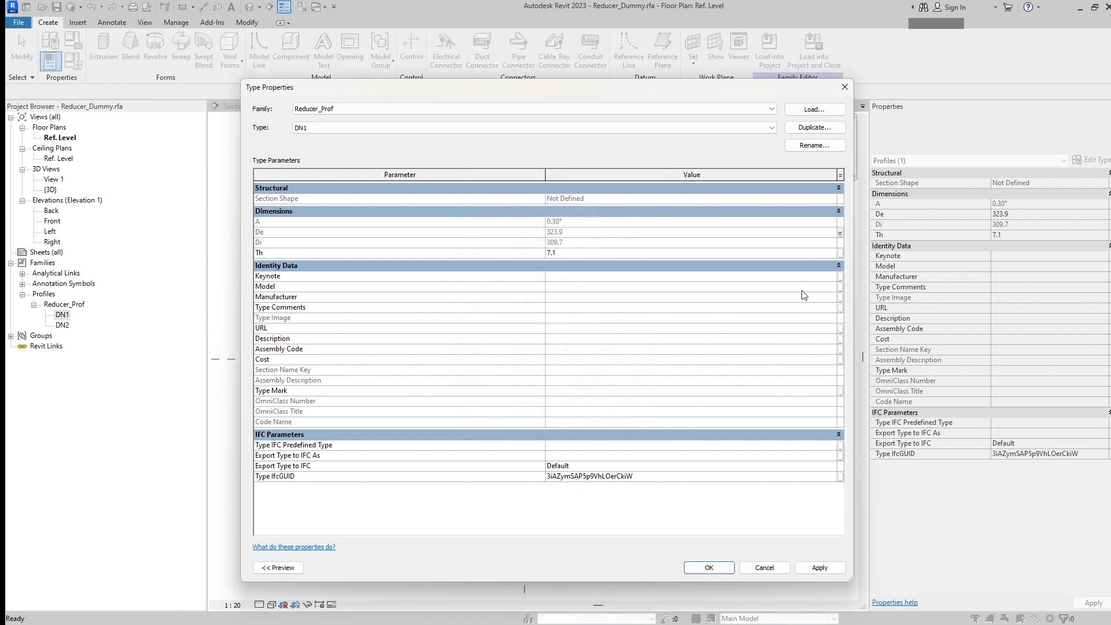
left_click(840, 253)
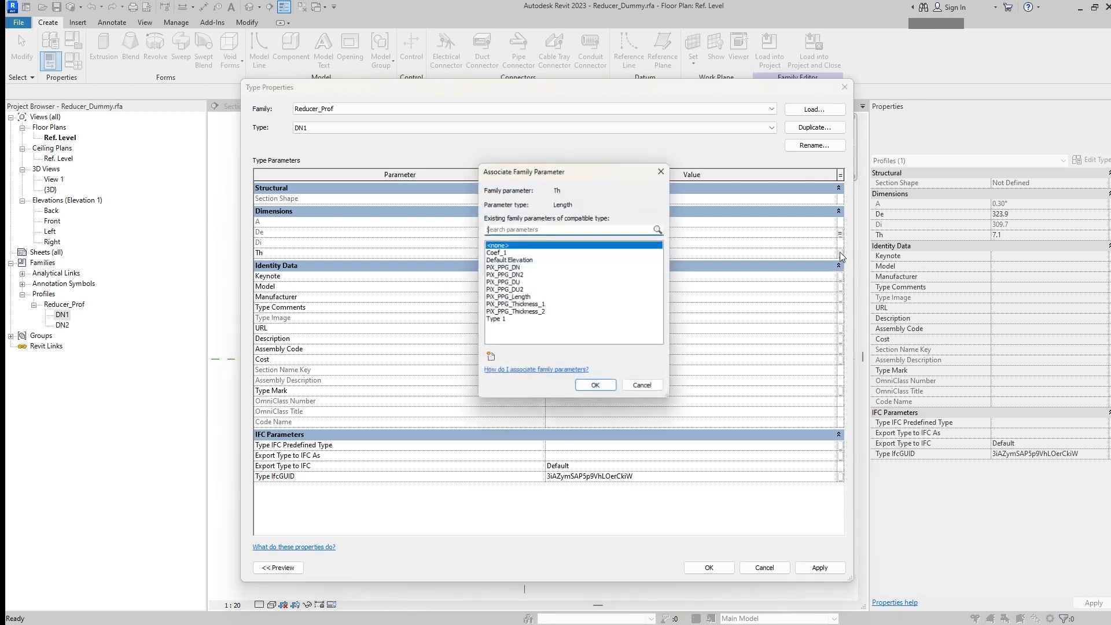
left_click(539, 309)
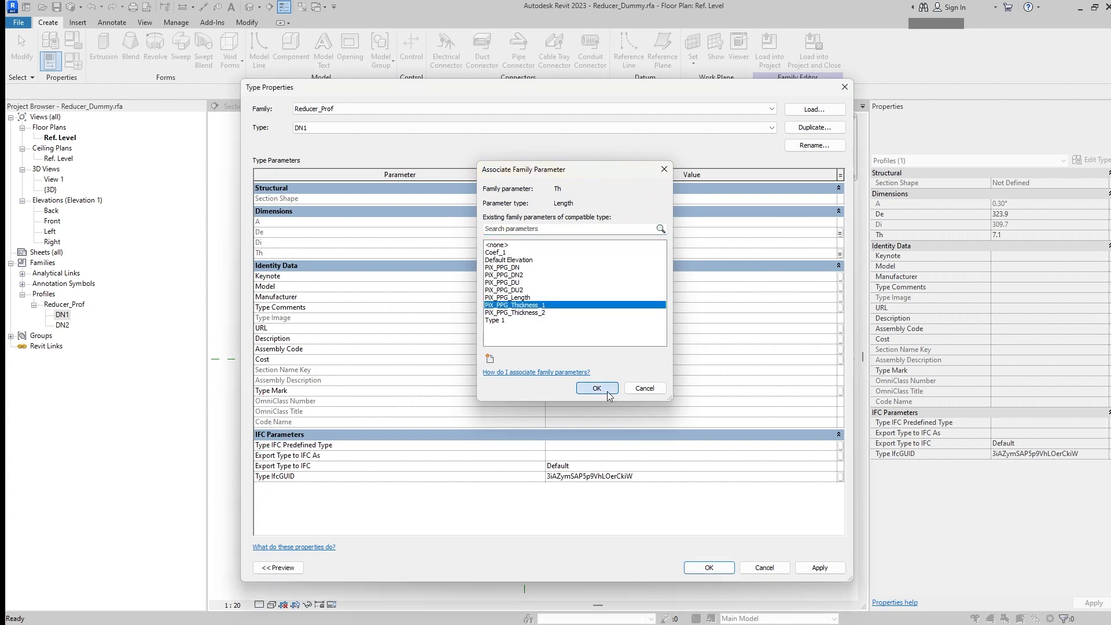
left_click(597, 388)
left_click(710, 568)
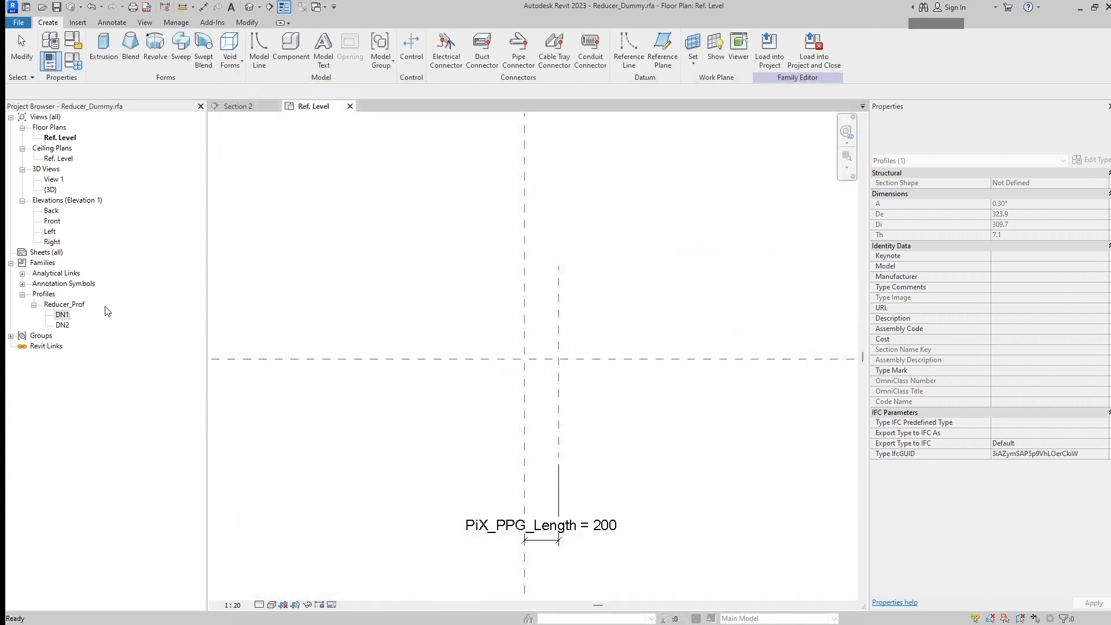
Associate the Reducer_Prof DN2 type's De with PiX_PPG_DU2 and its Th with PiX_PPG_Thickness_2.
double_click(62, 325)
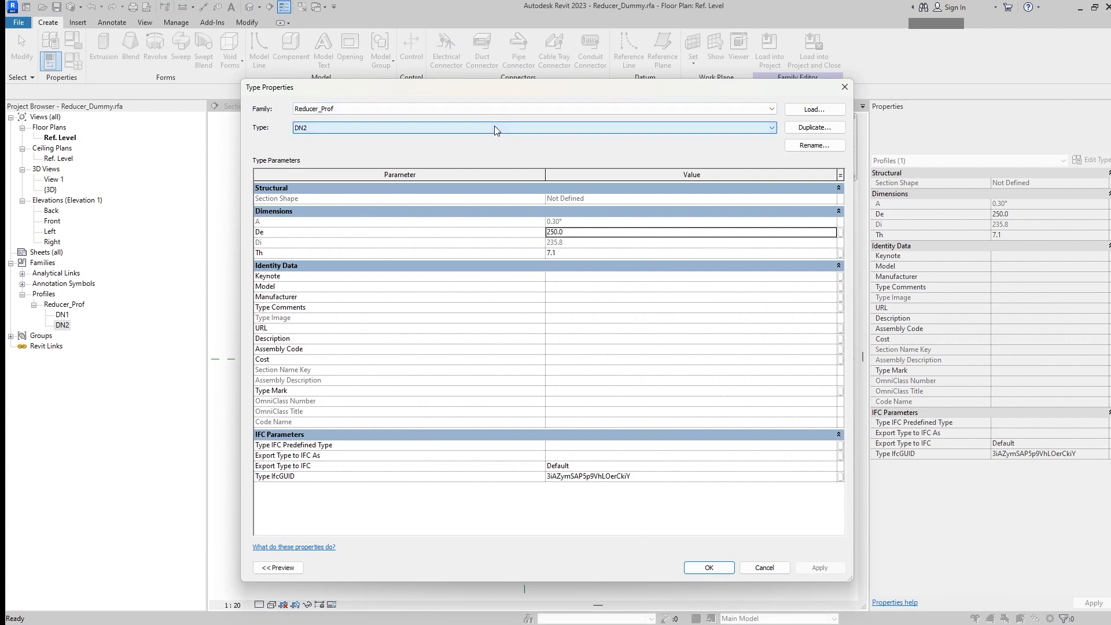
left_click(844, 233)
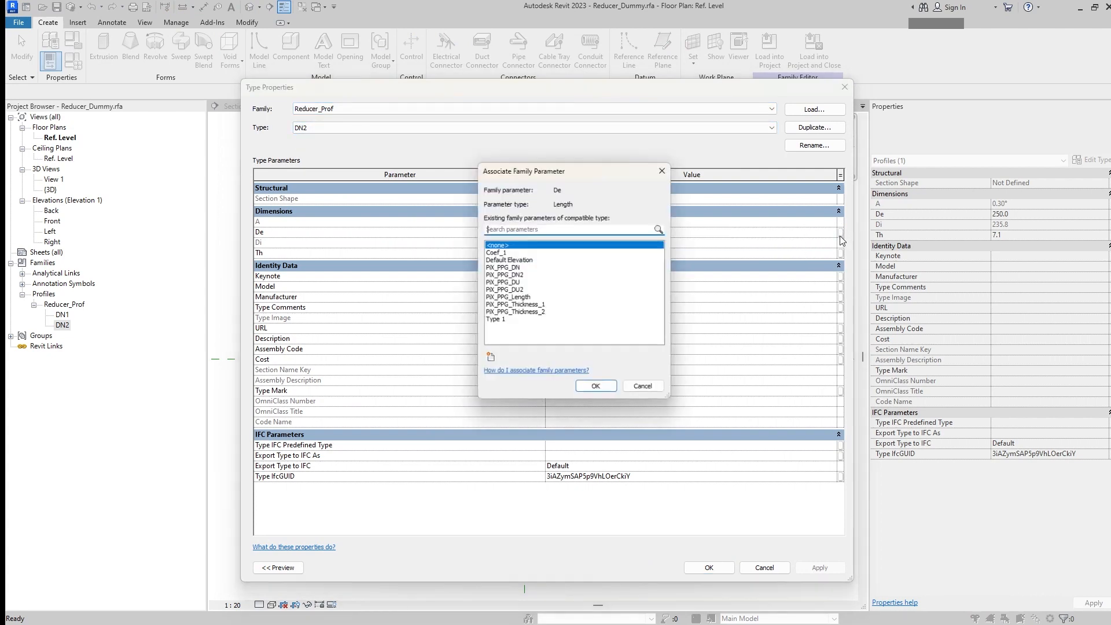
left_click(531, 298)
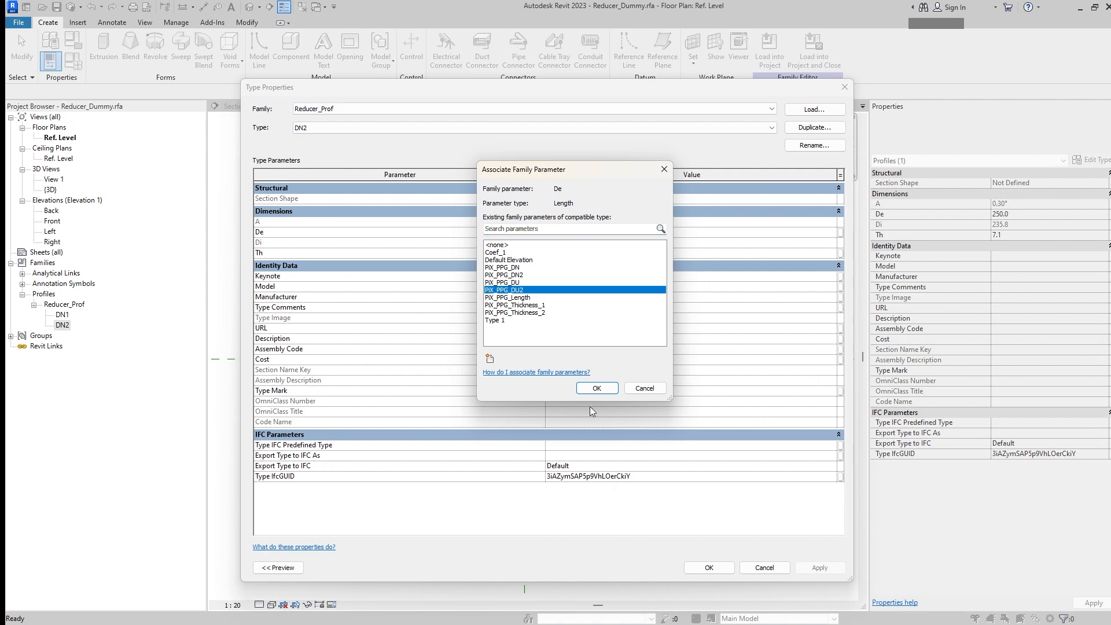
left_click(596, 388)
left_click(844, 253)
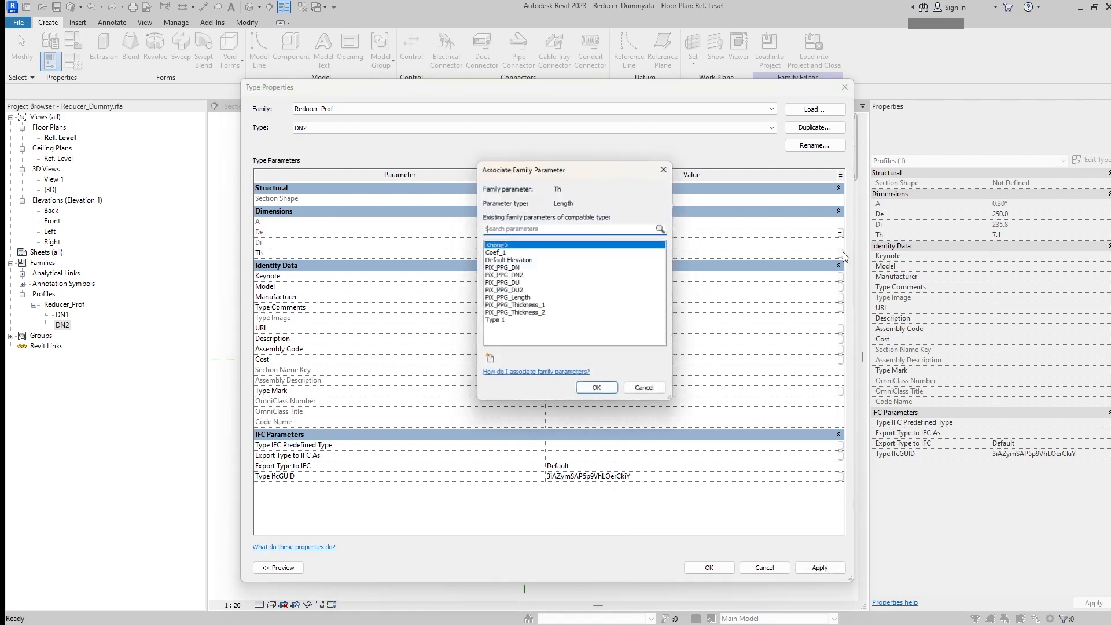
left_click(549, 313)
left_click(597, 388)
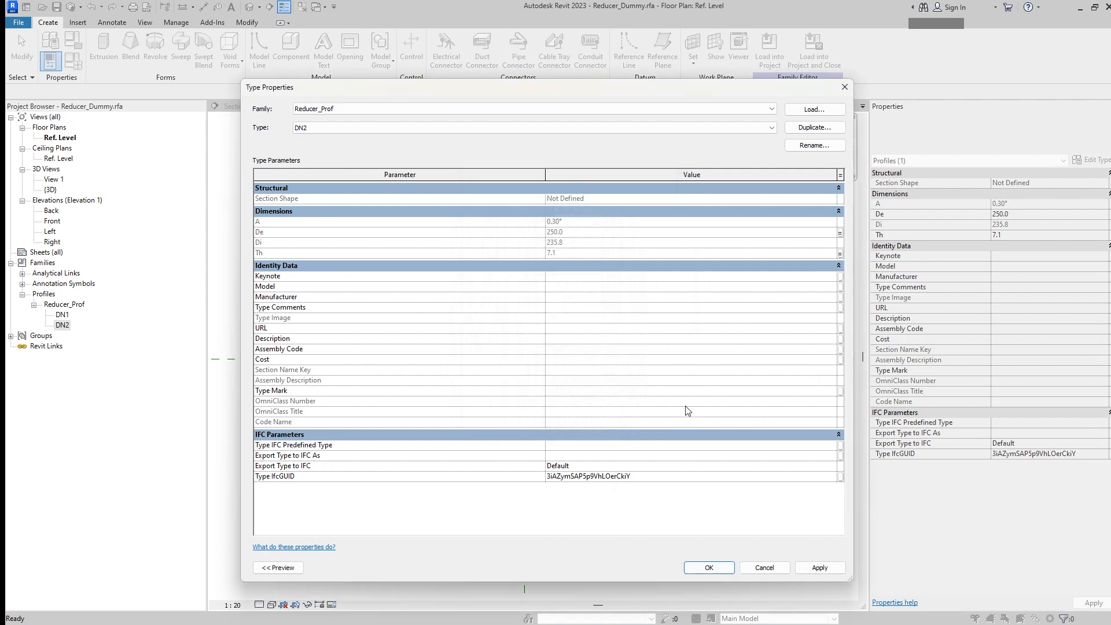
left_click(706, 565)
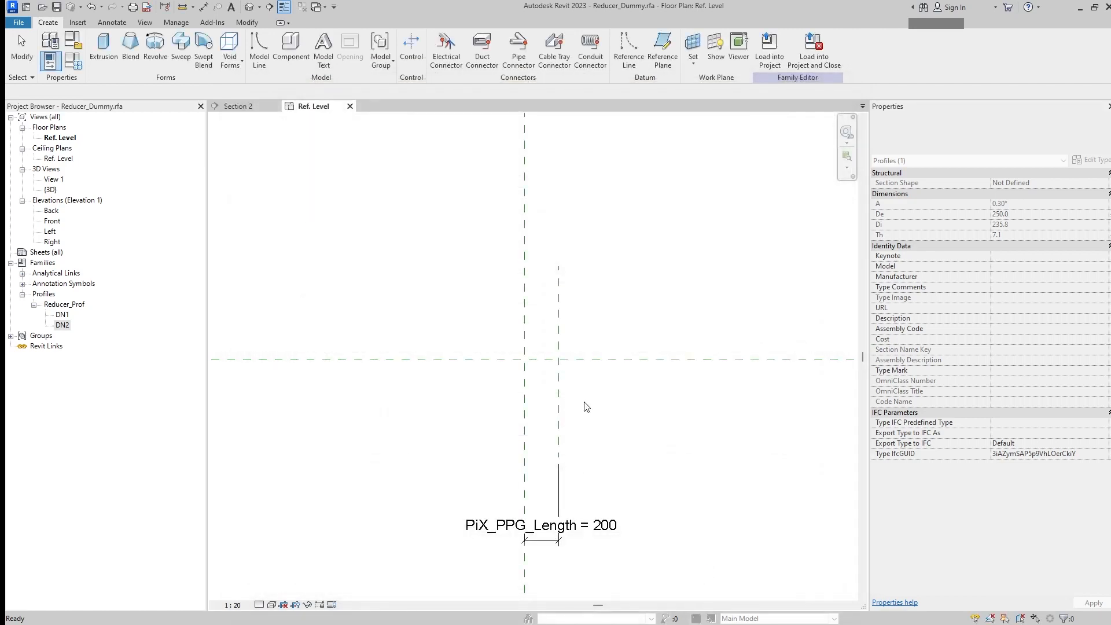
left_click(585, 400)
scroll(586, 366, "up", 3)
middle_click_drag(550, 286, 572, 335)
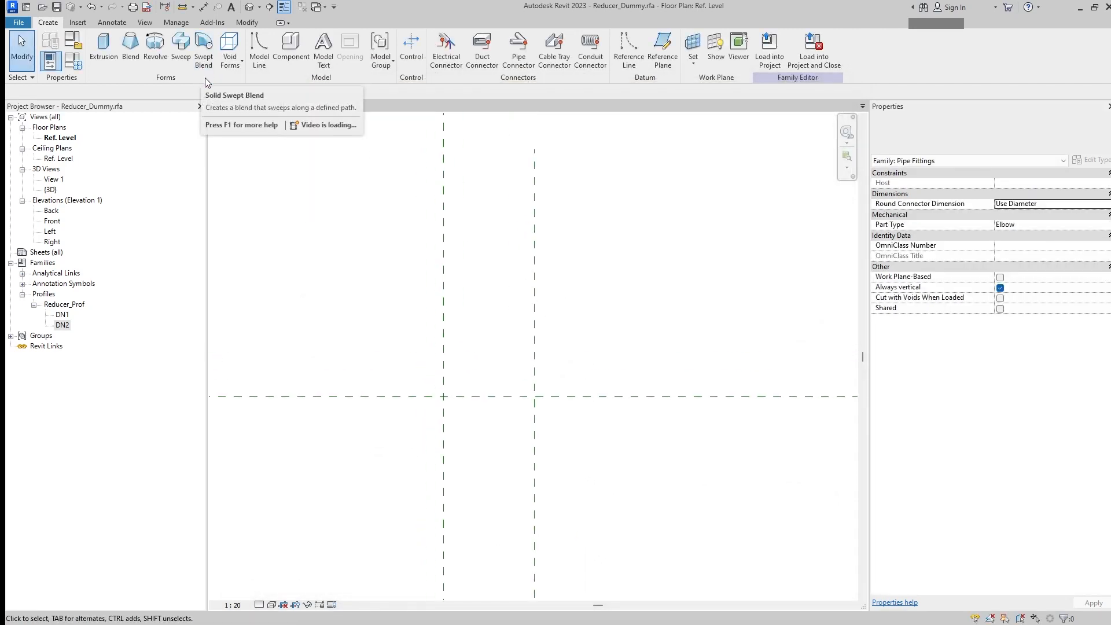
left_click(203, 61)
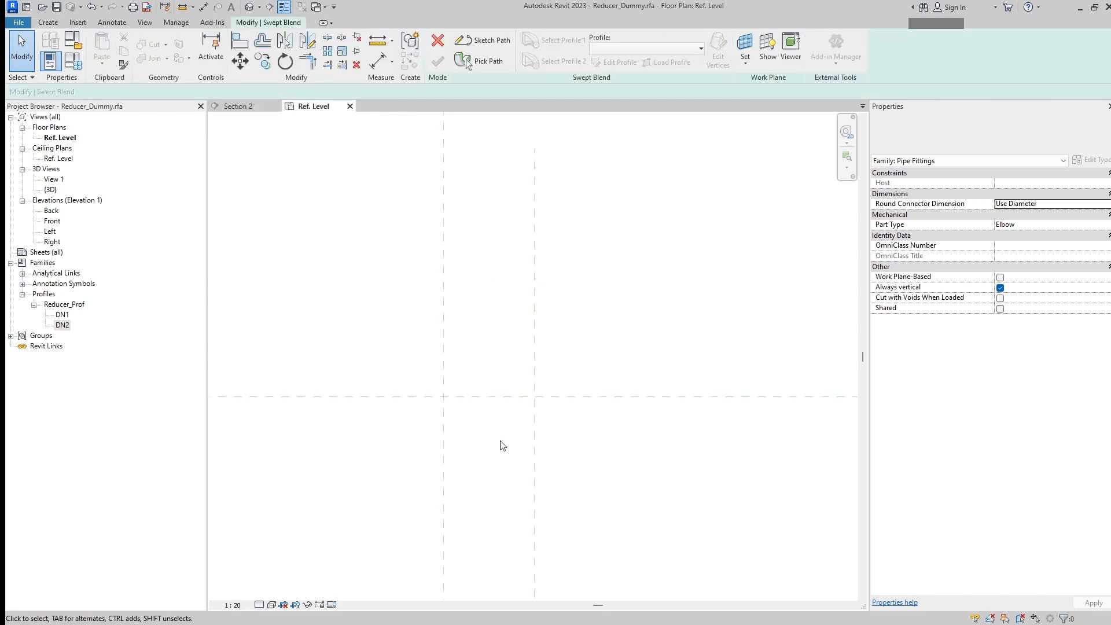
left_click(499, 44)
left_click(444, 398)
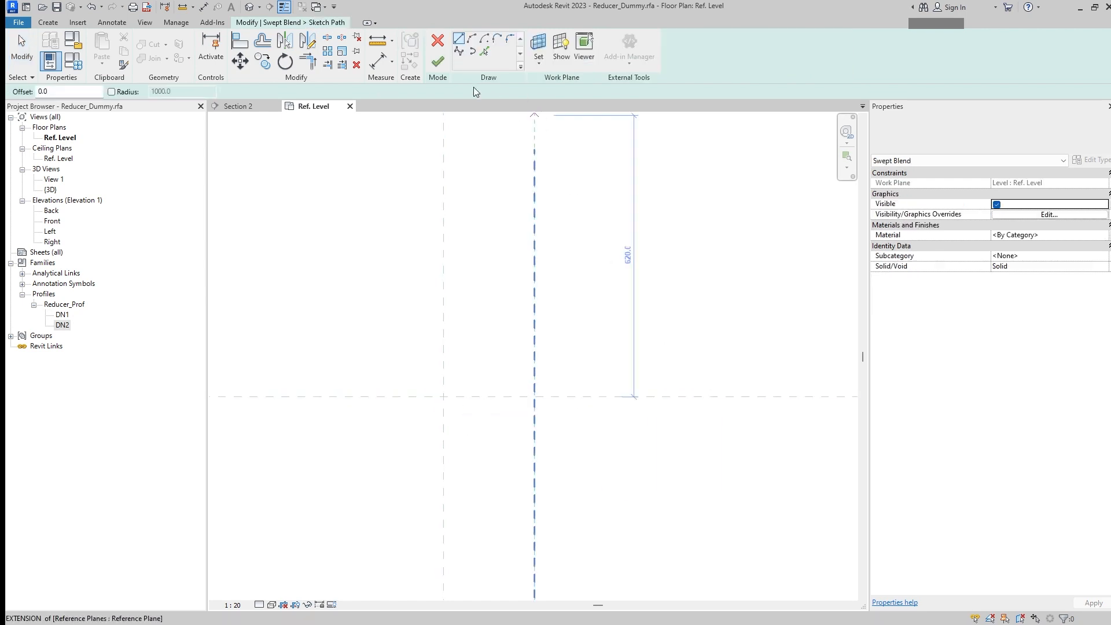
left_click(438, 40)
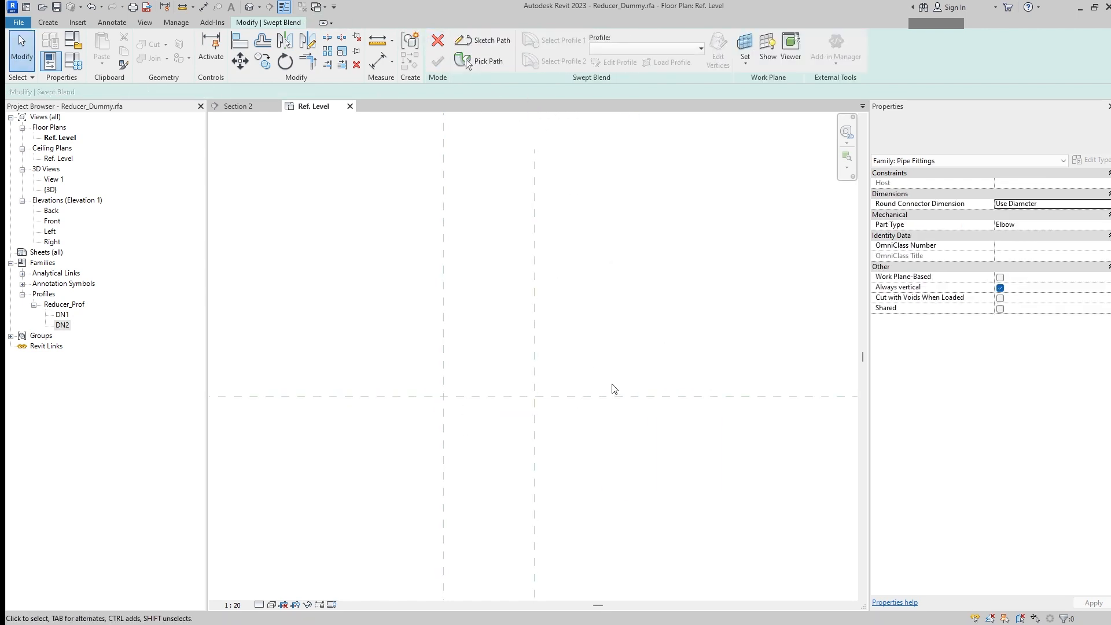
left_click(437, 40)
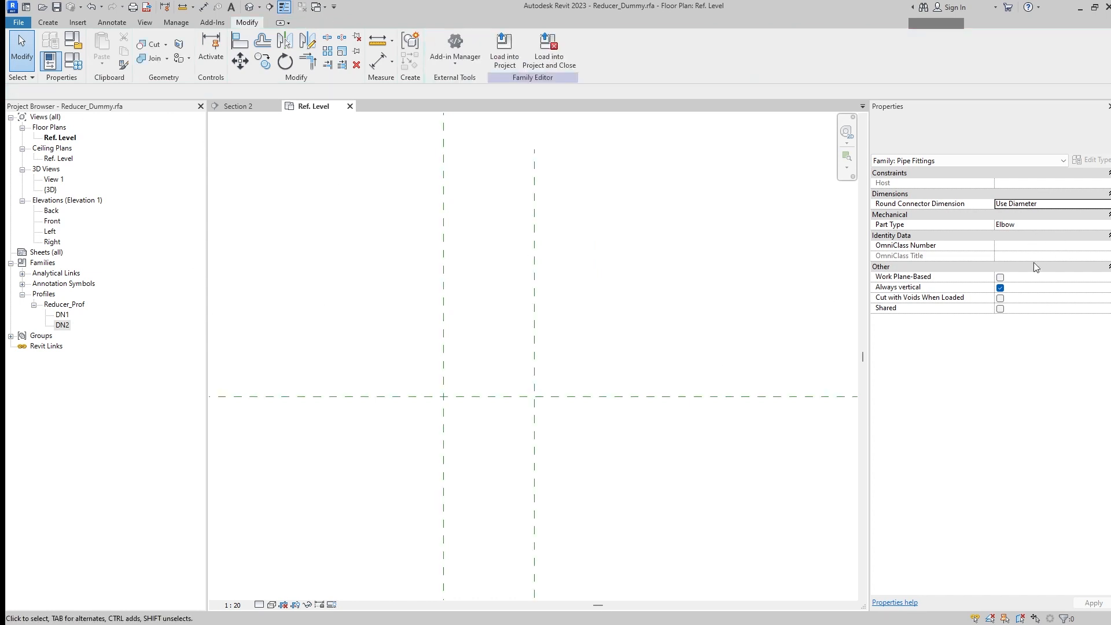
Open the Front elevation and set the family's Part Type to Transition.
double_click(53, 221)
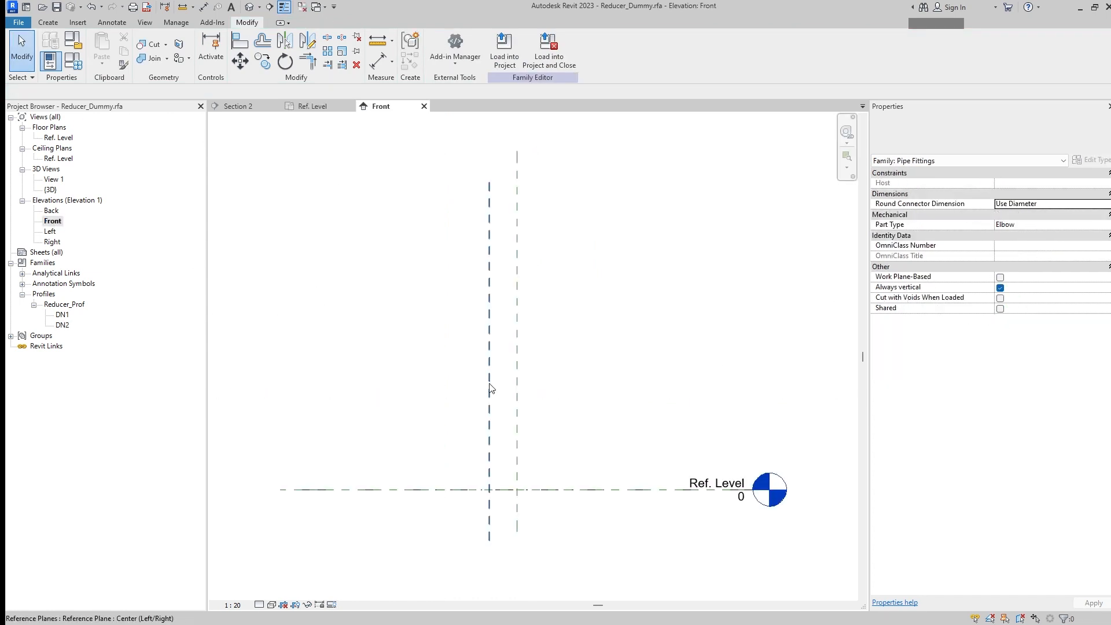
scroll(512, 512, "up", 4)
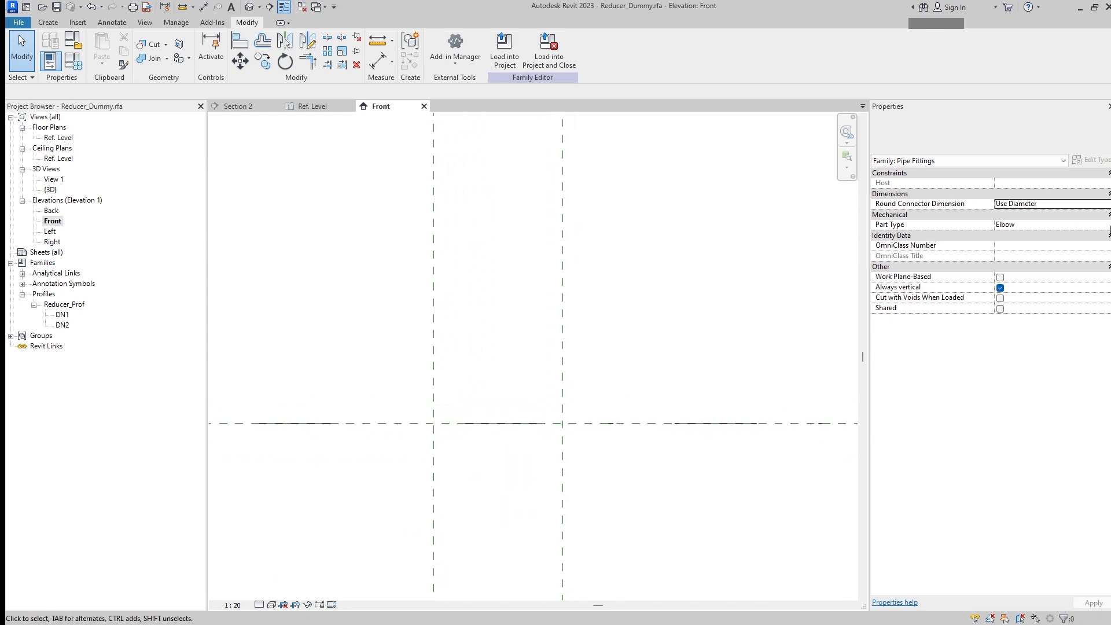
left_click(73, 60)
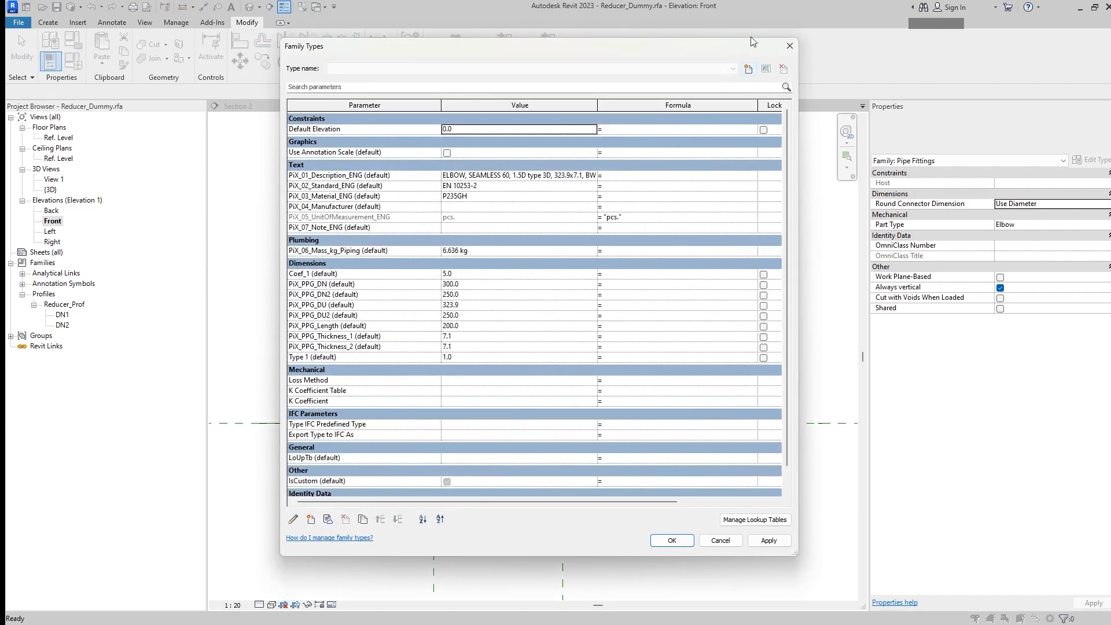
left_click(790, 45)
left_click(1099, 204)
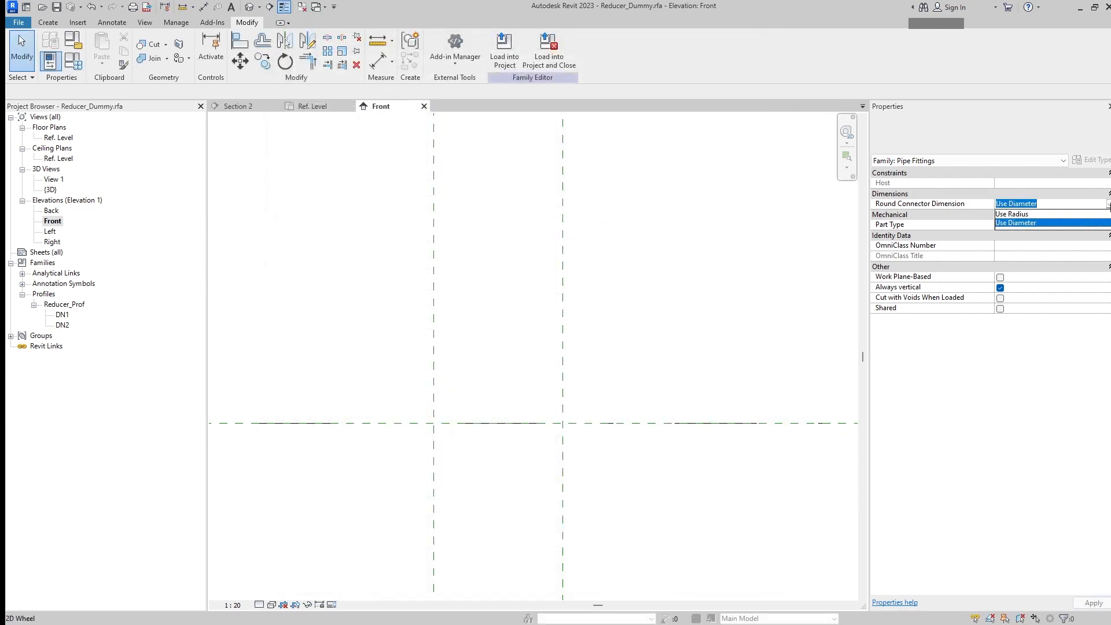
key("Escape")
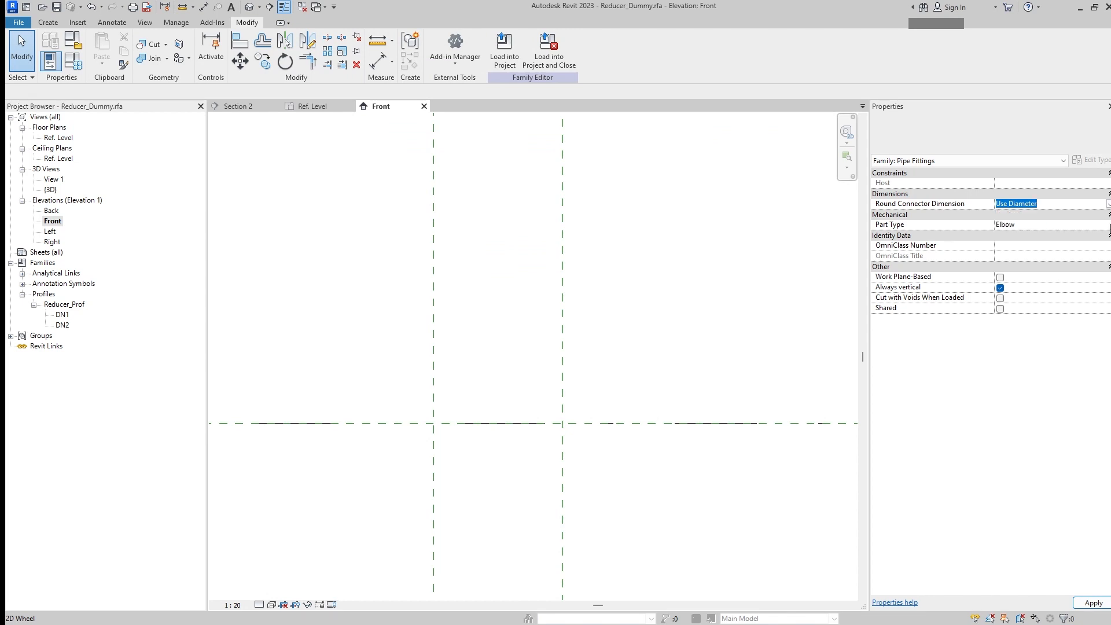
left_click(1108, 225)
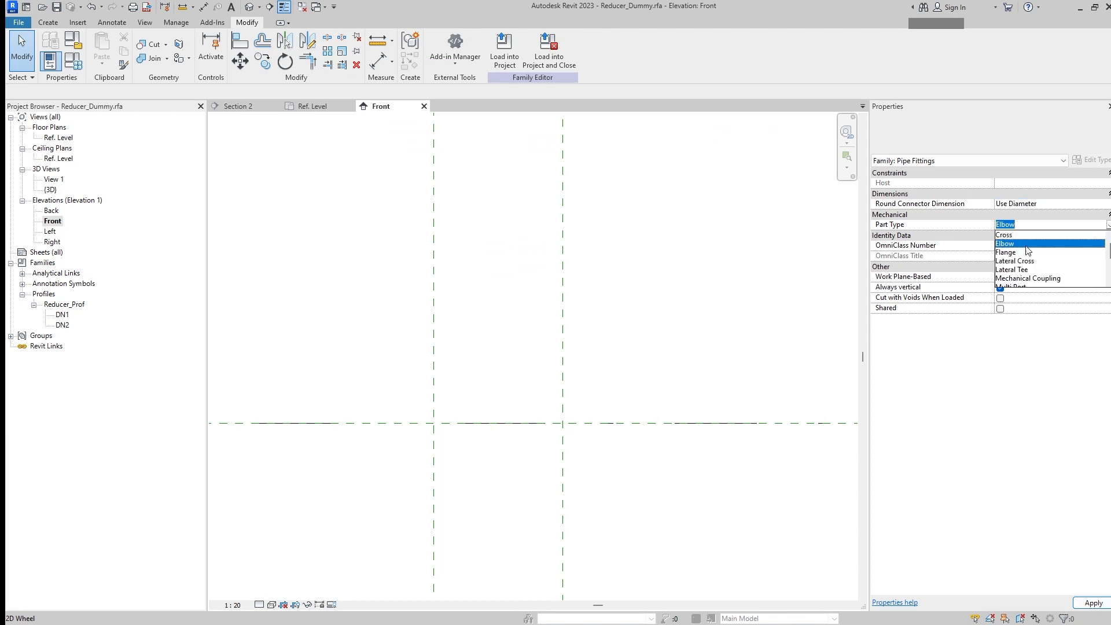
scroll(1029, 255, "down", 3)
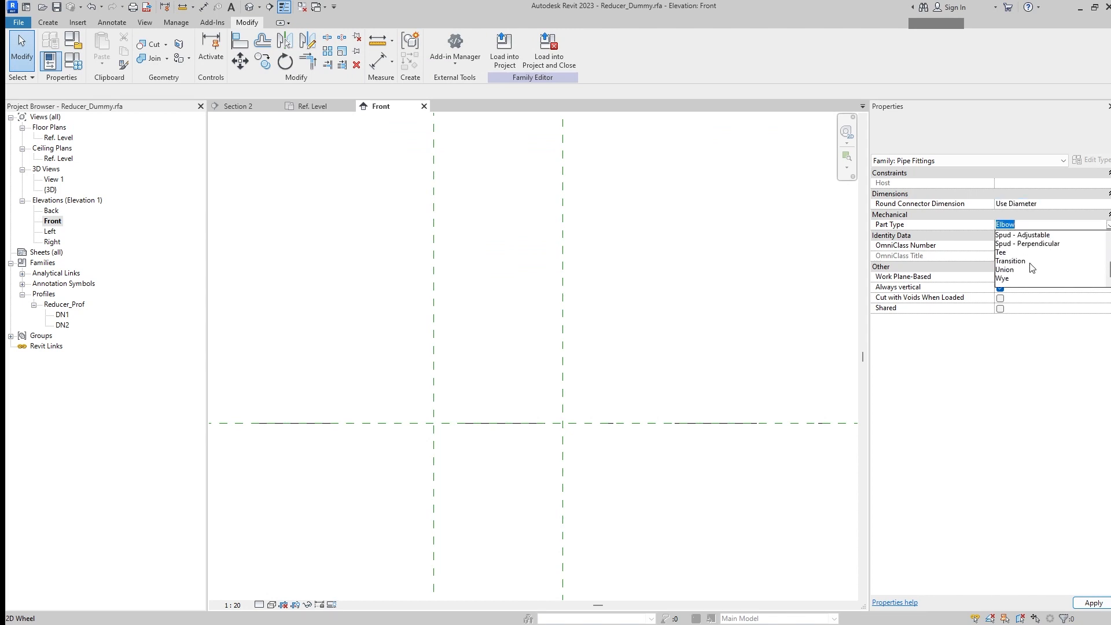
left_click(1031, 262)
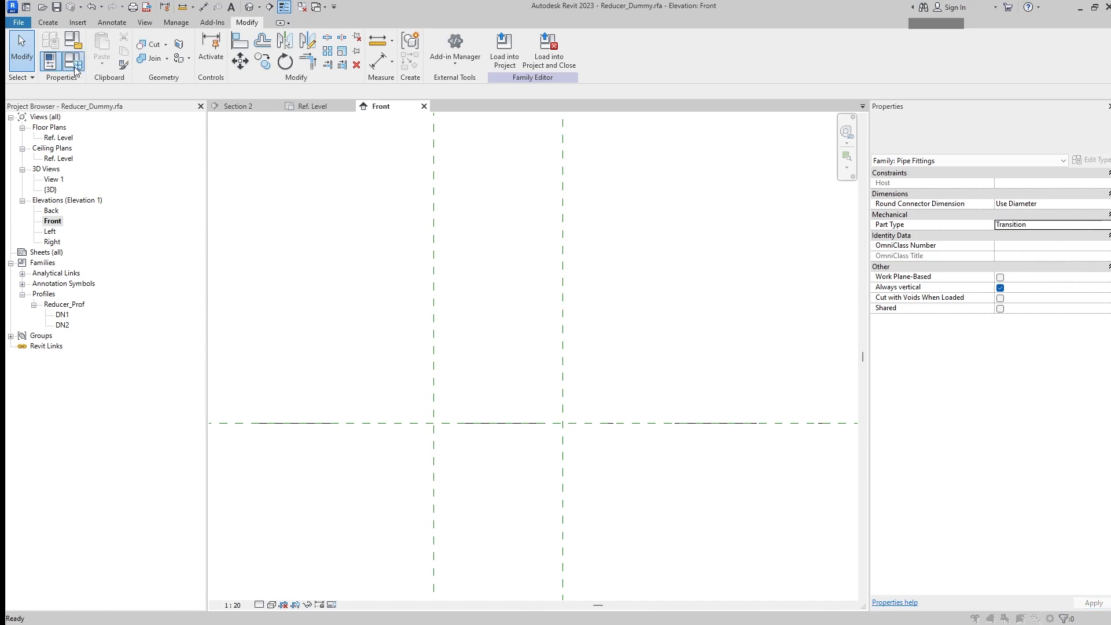
left_click(50, 61)
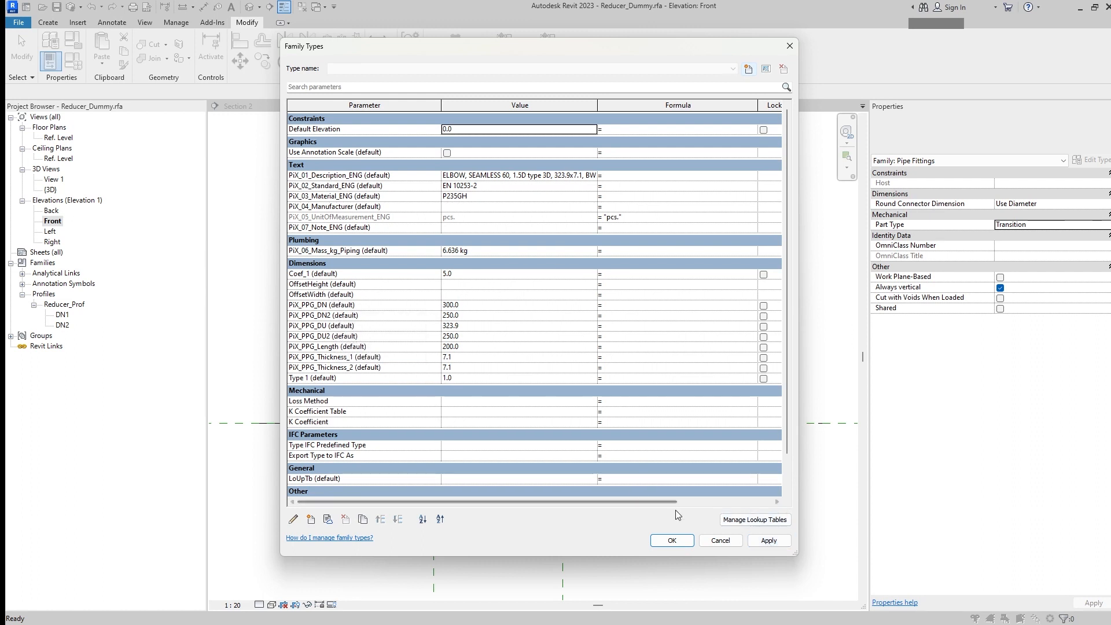
left_click(673, 540)
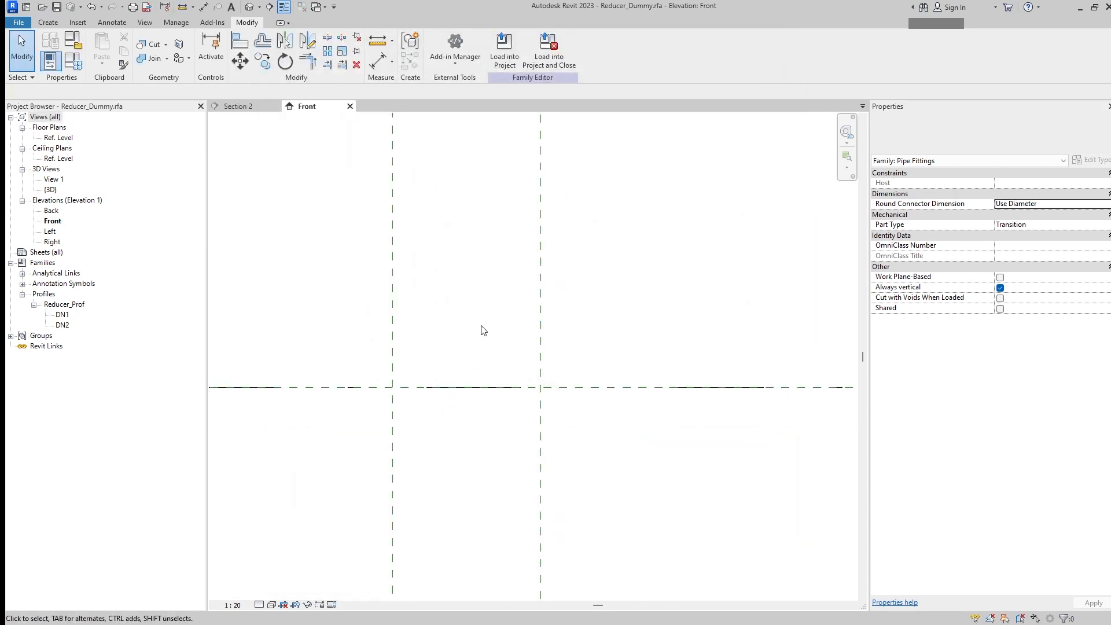
Start a swept blend and sketch its 200 mm straight path along Ref. Level between the two vertical reference planes, locking both ends.
left_click(53, 24)
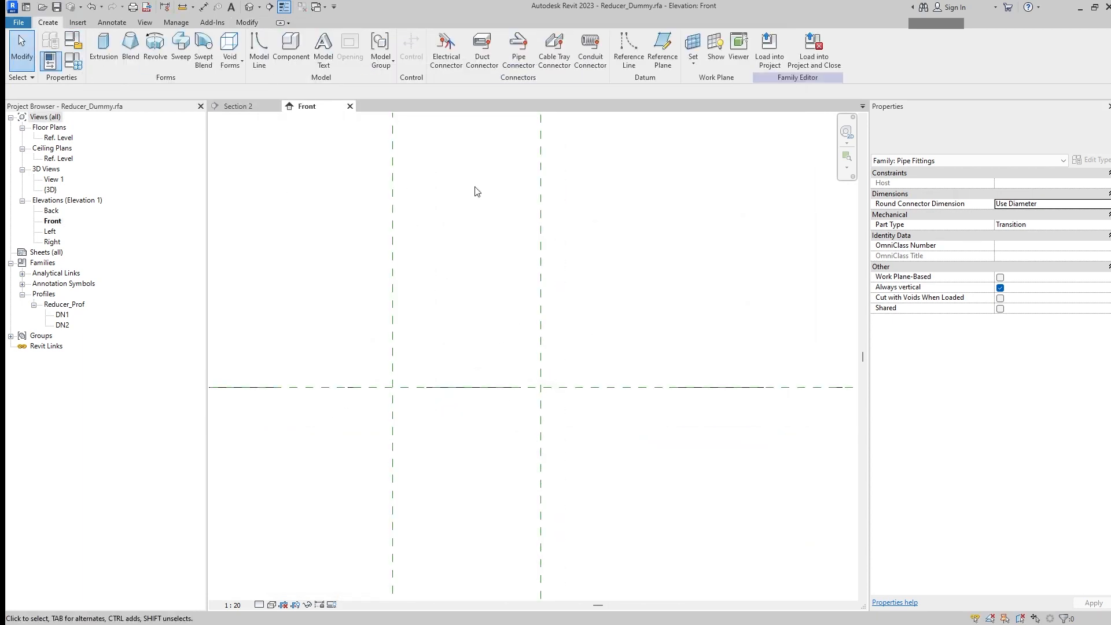
left_click(203, 51)
left_click(468, 41)
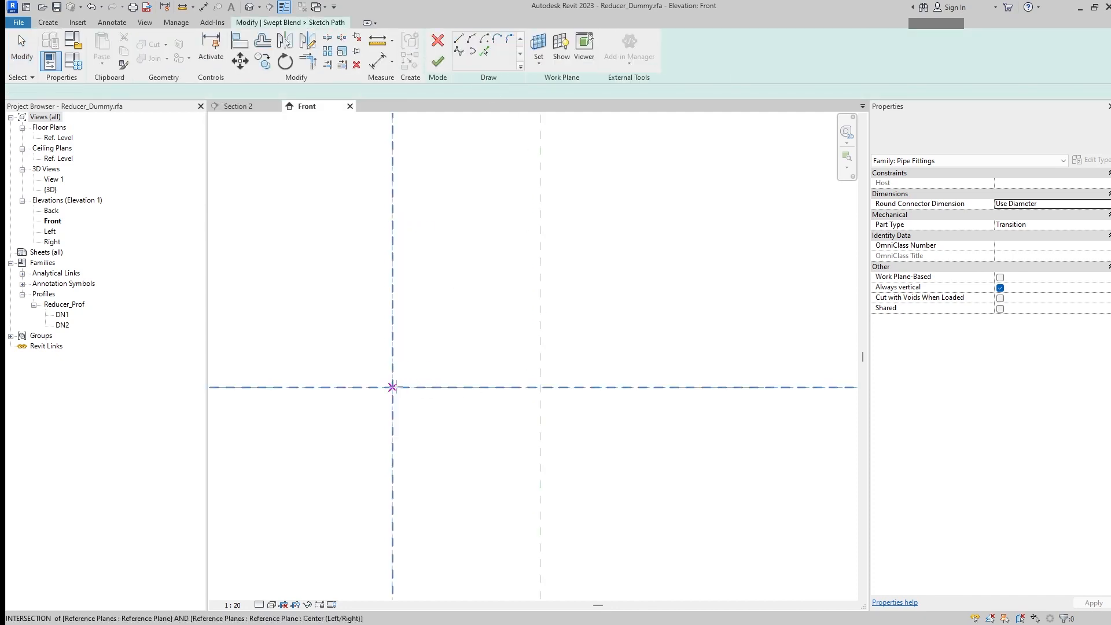
left_click(393, 387)
left_click(541, 387)
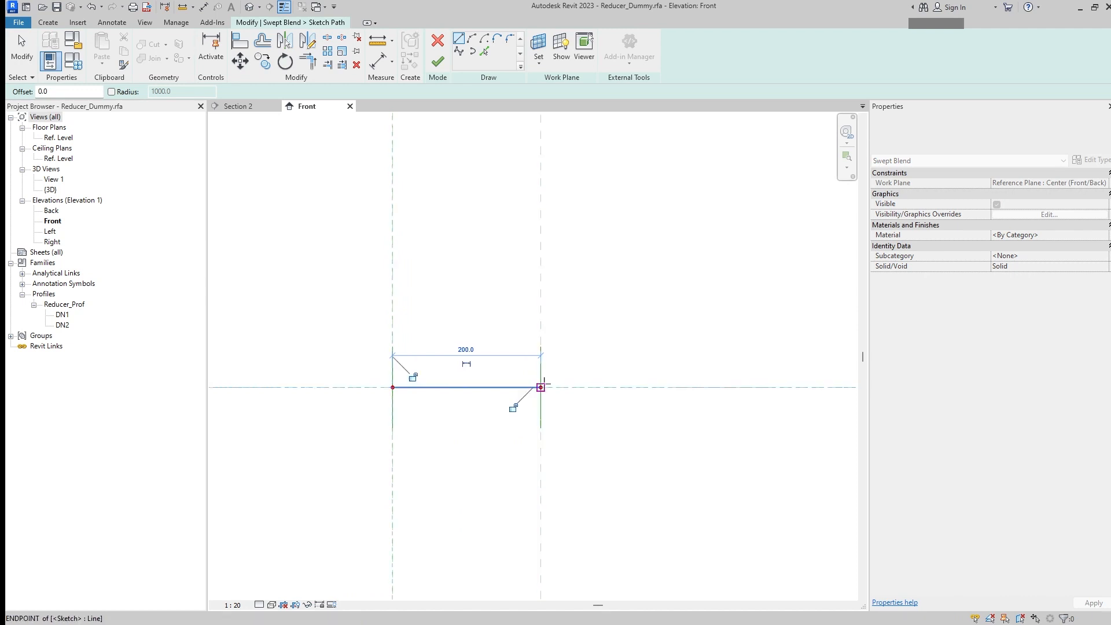
left_click(513, 408)
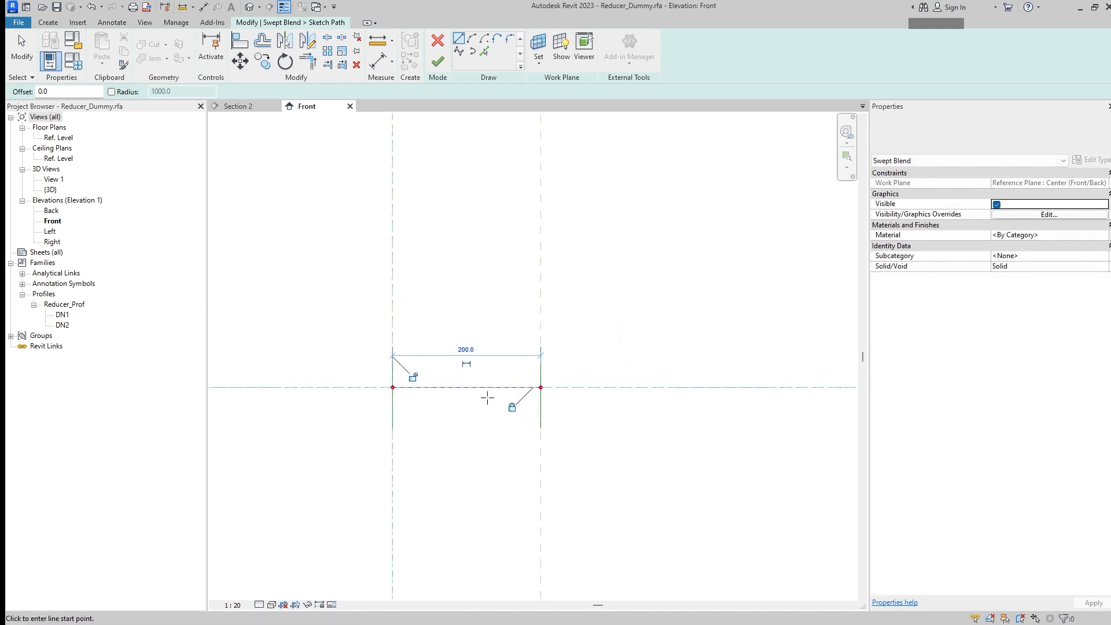
left_click(413, 376)
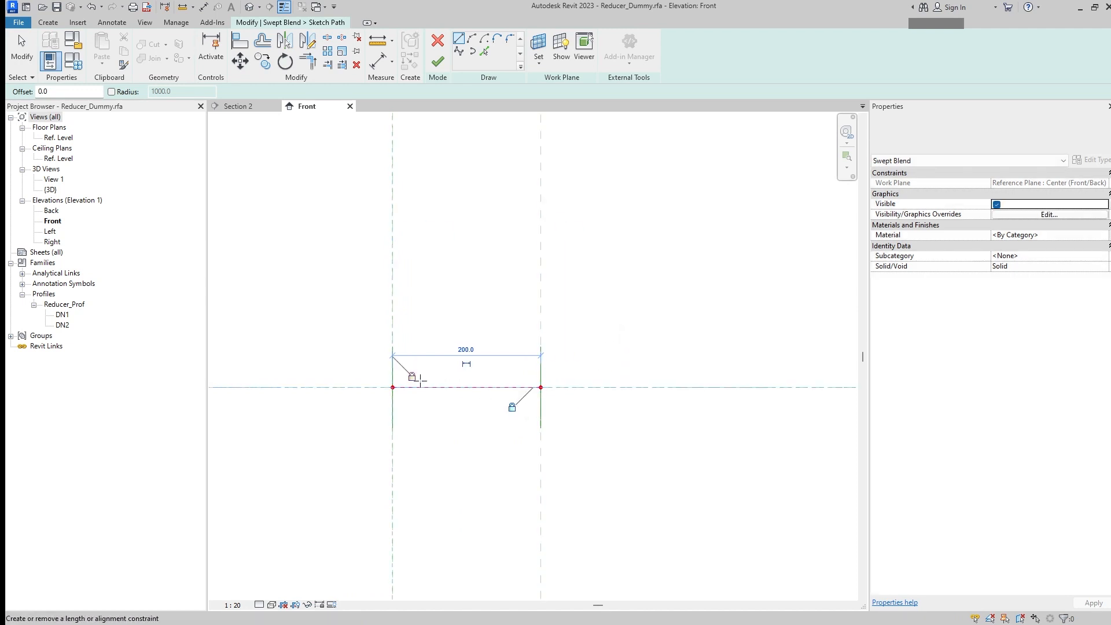
left_click(437, 60)
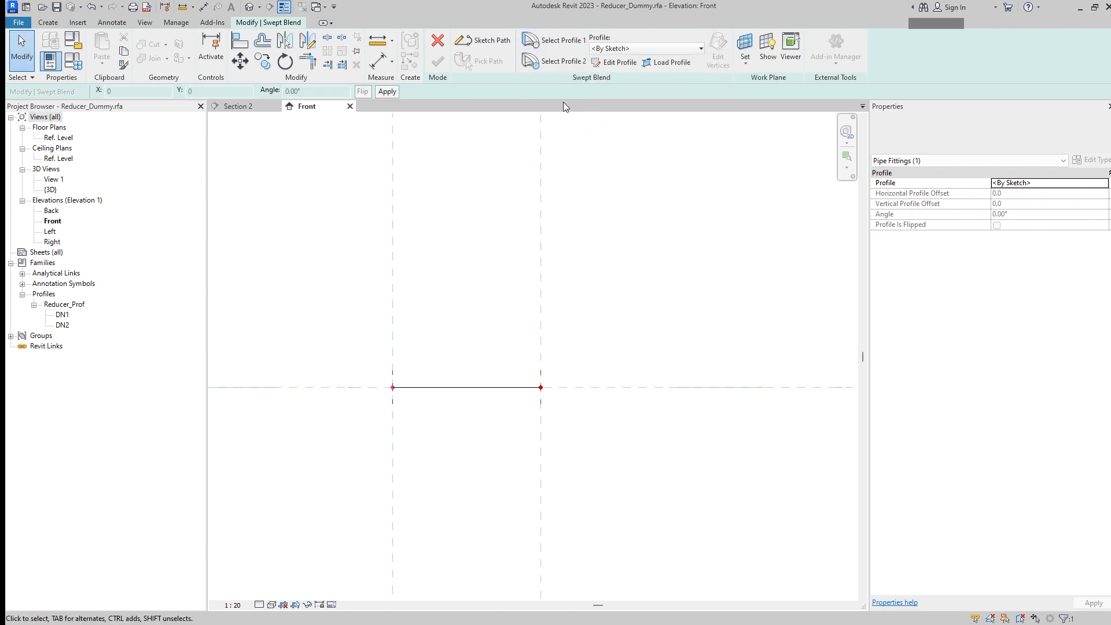
Assign Reducer_Prof:DN1 as the swept blend's first profile and Reducer_Prof:DN2 as its second, and finish the form.
left_click(643, 48)
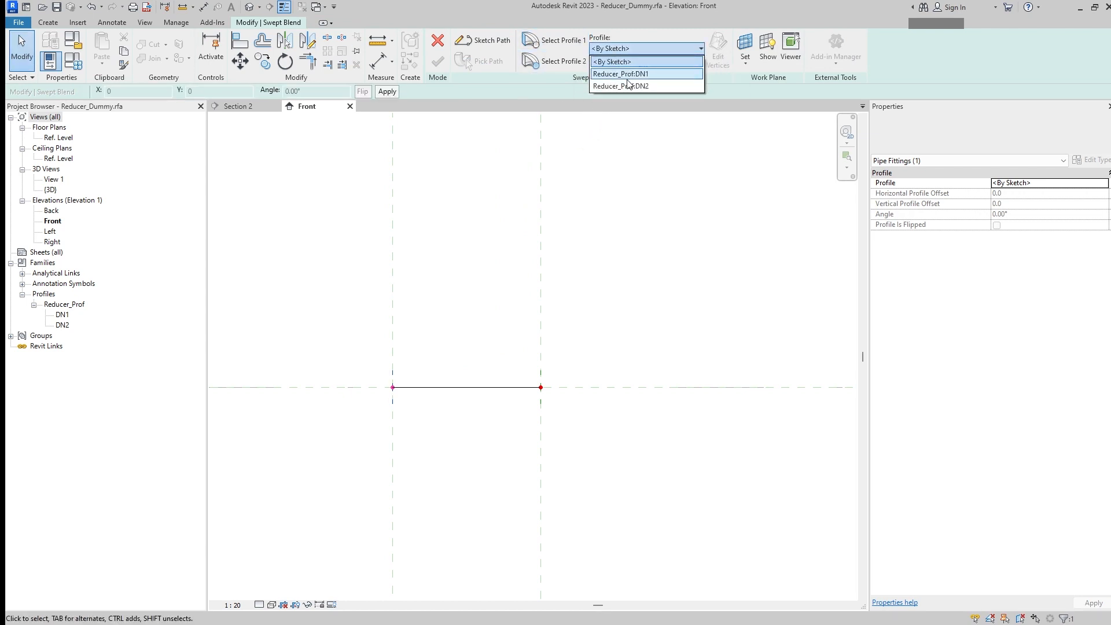
left_click(627, 79)
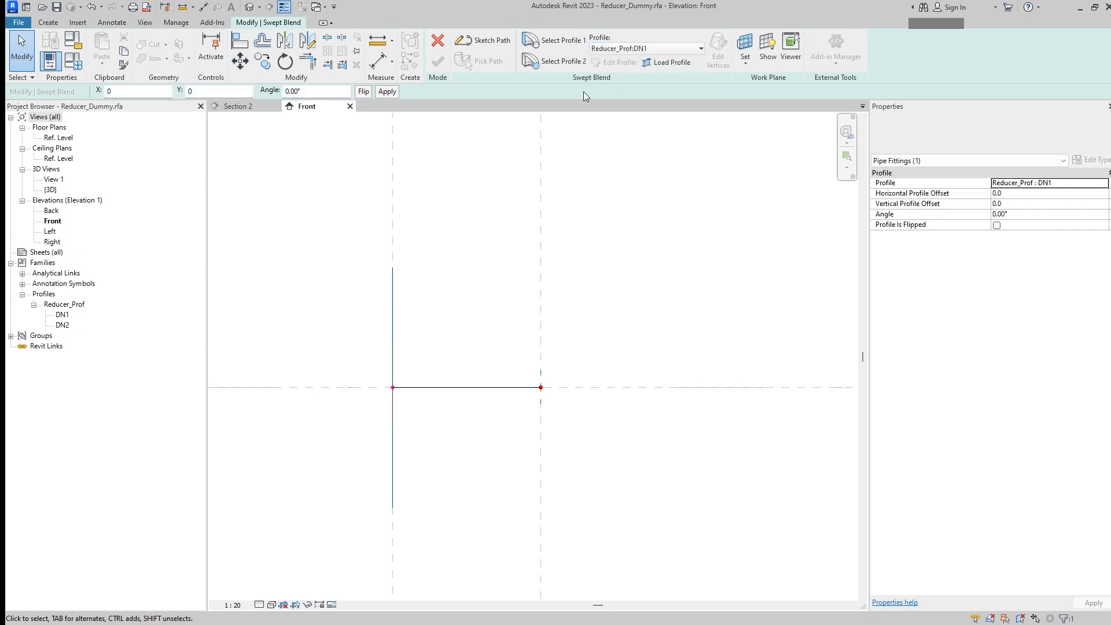
left_click(555, 60)
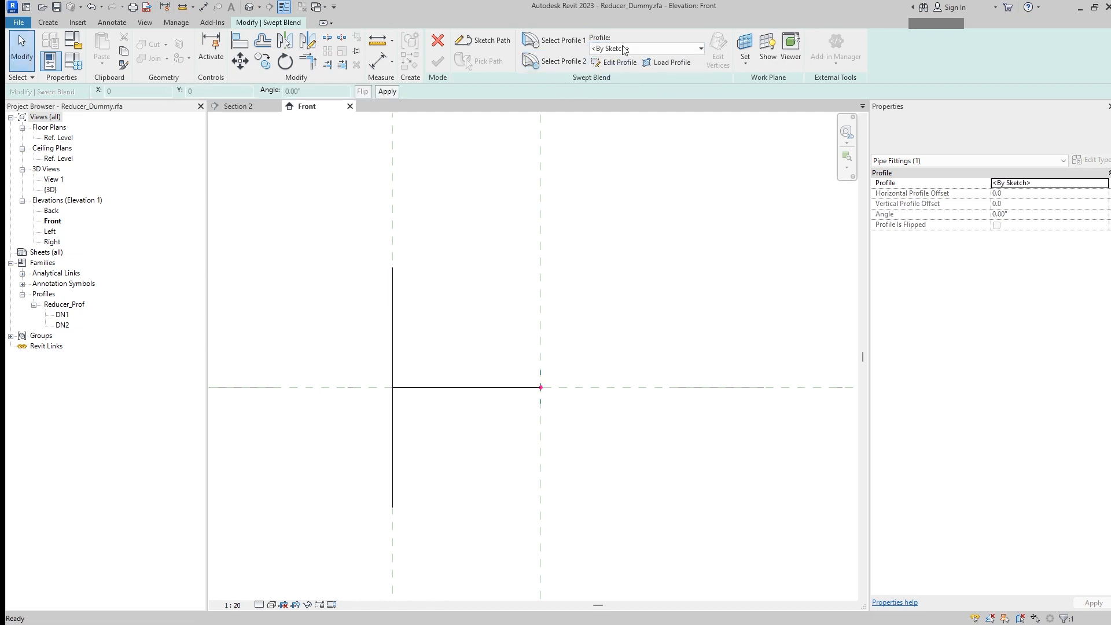
left_click(644, 48)
left_click(645, 86)
left_click(438, 60)
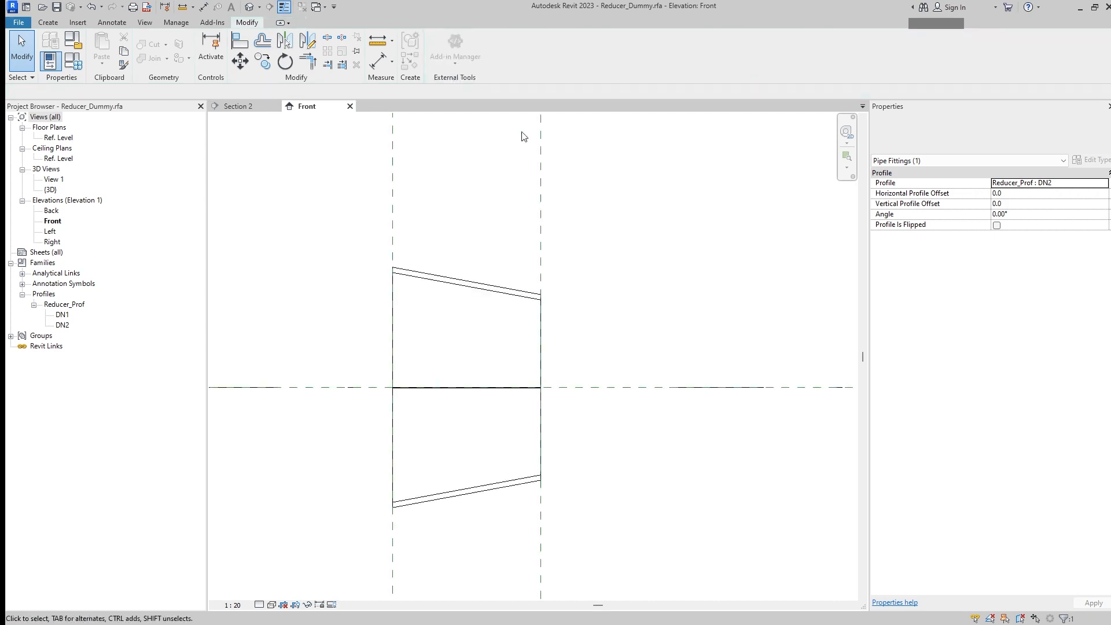
Open the 3D view and select the reducer's swept blend, examining its seam from different angles.
left_click(249, 7)
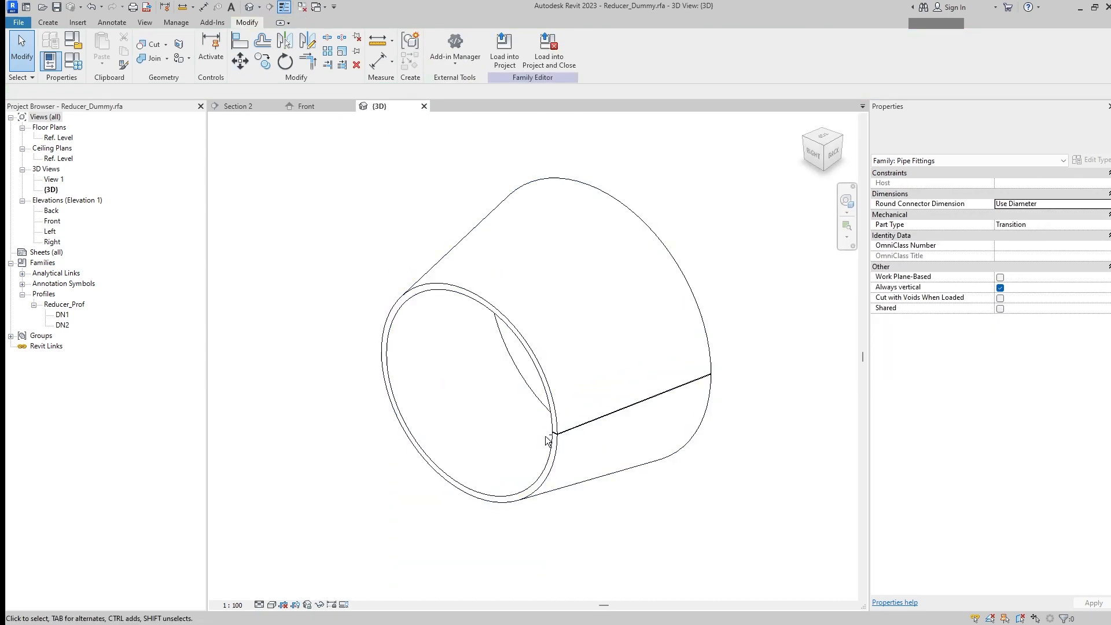
middle_click_drag(541, 422, 662, 428, "shift")
left_click(662, 428)
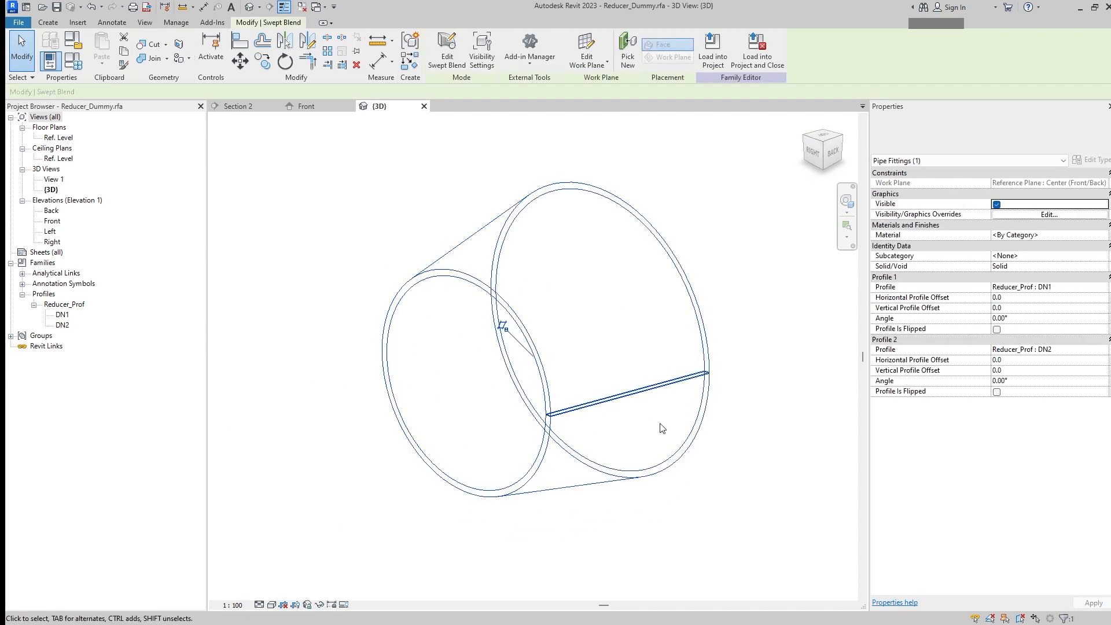
left_click(614, 415)
left_click(625, 402)
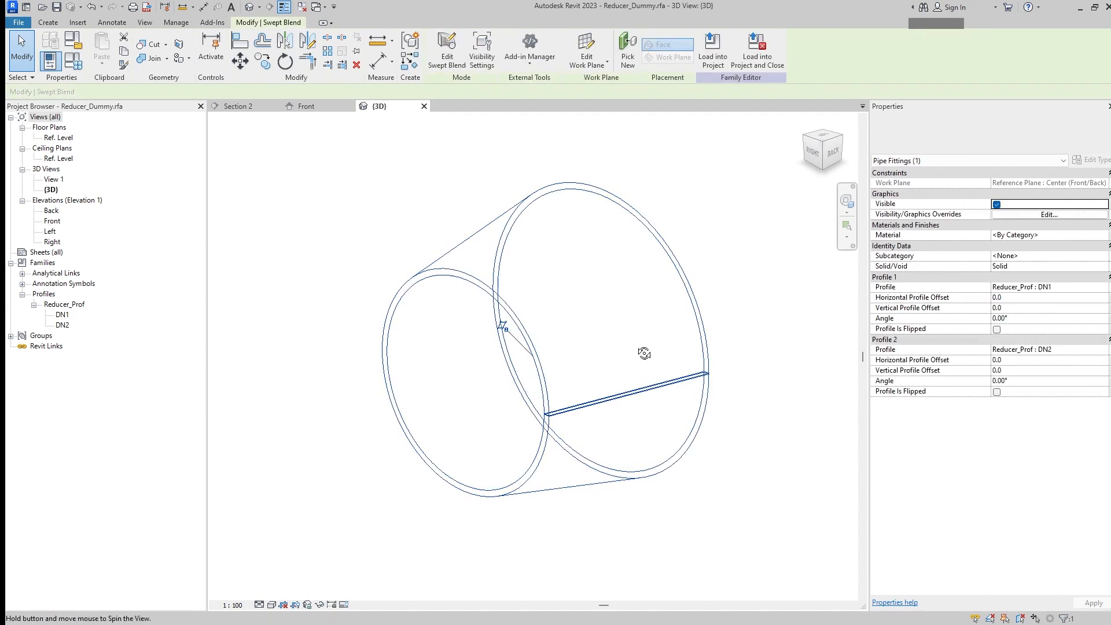
middle_click_drag(641, 349, 536, 352, "shift")
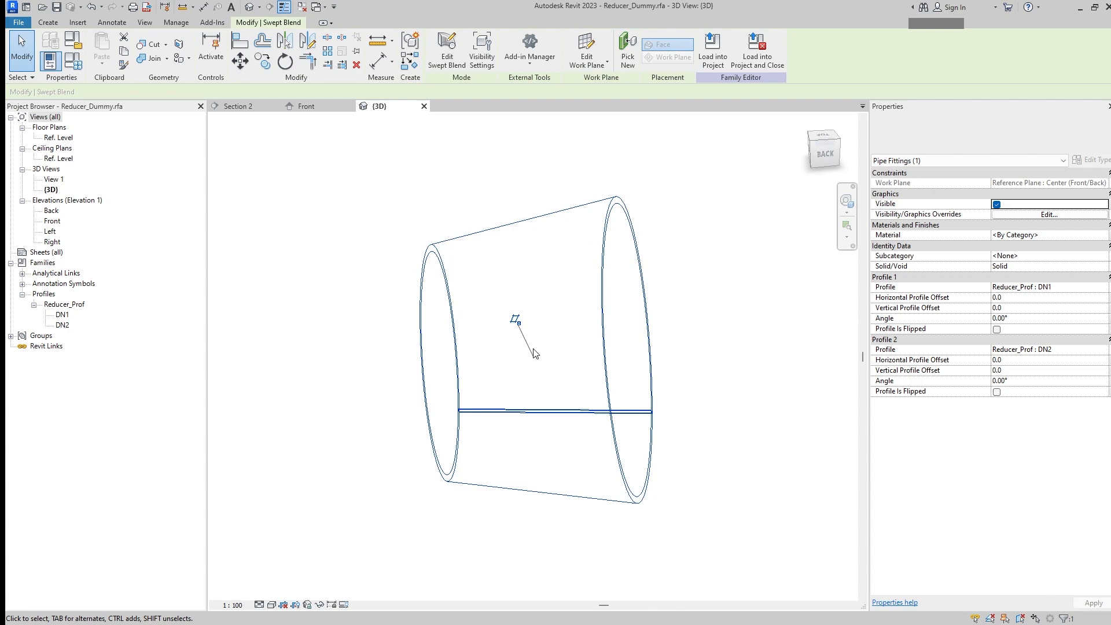
left_click(806, 141)
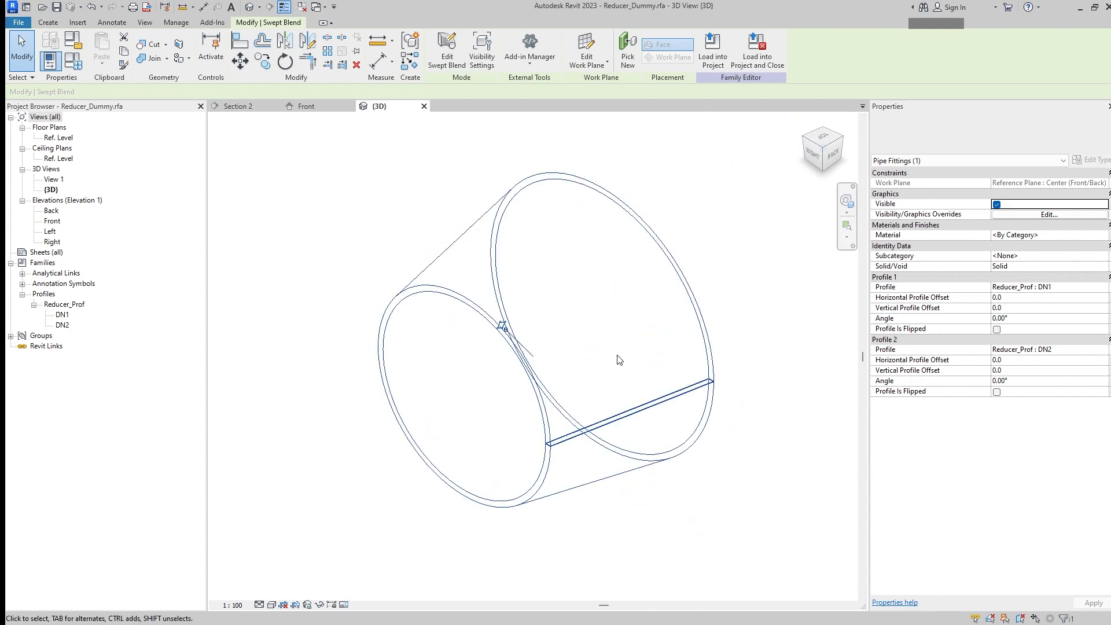
Set the Angle of both Profile 1 and Profile 2 of the swept blend to 90°.
left_click(1007, 318)
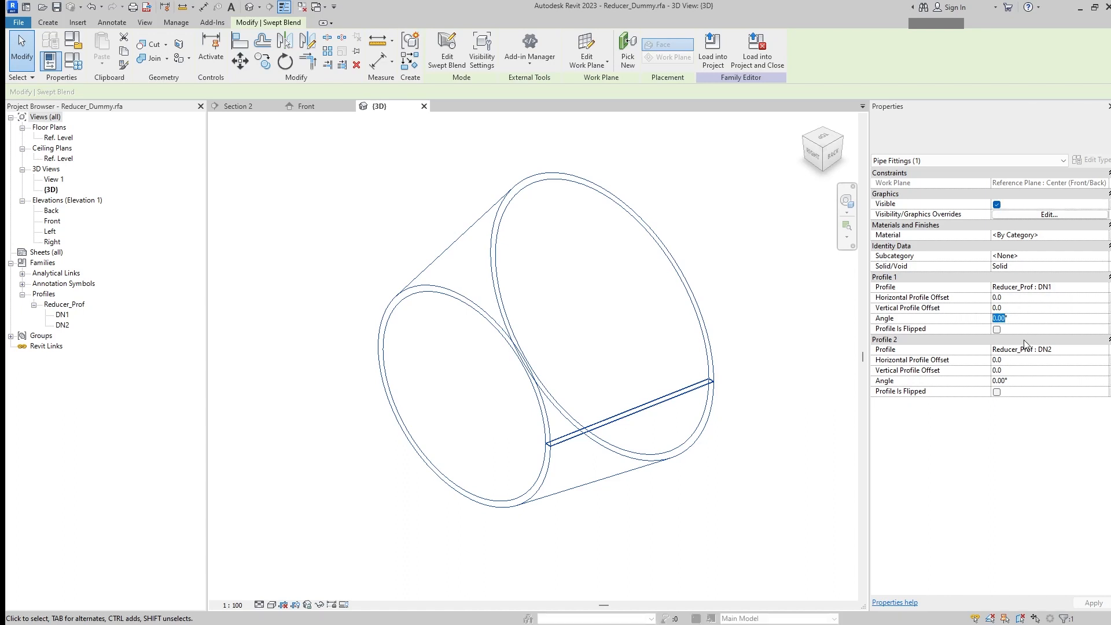
type("90")
key("Return")
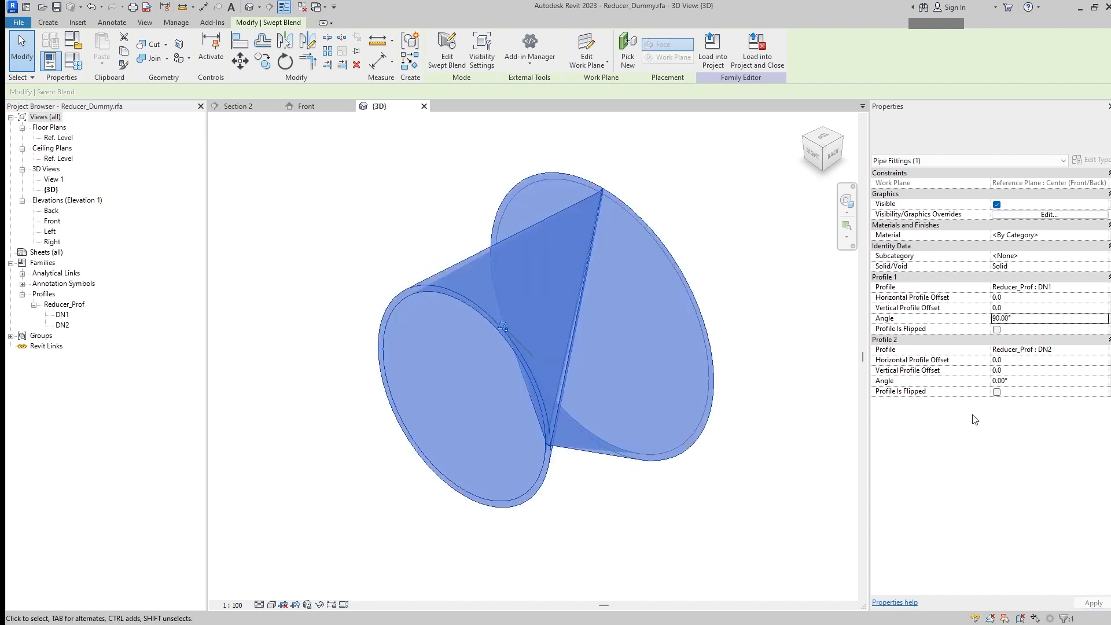
left_click(1000, 381)
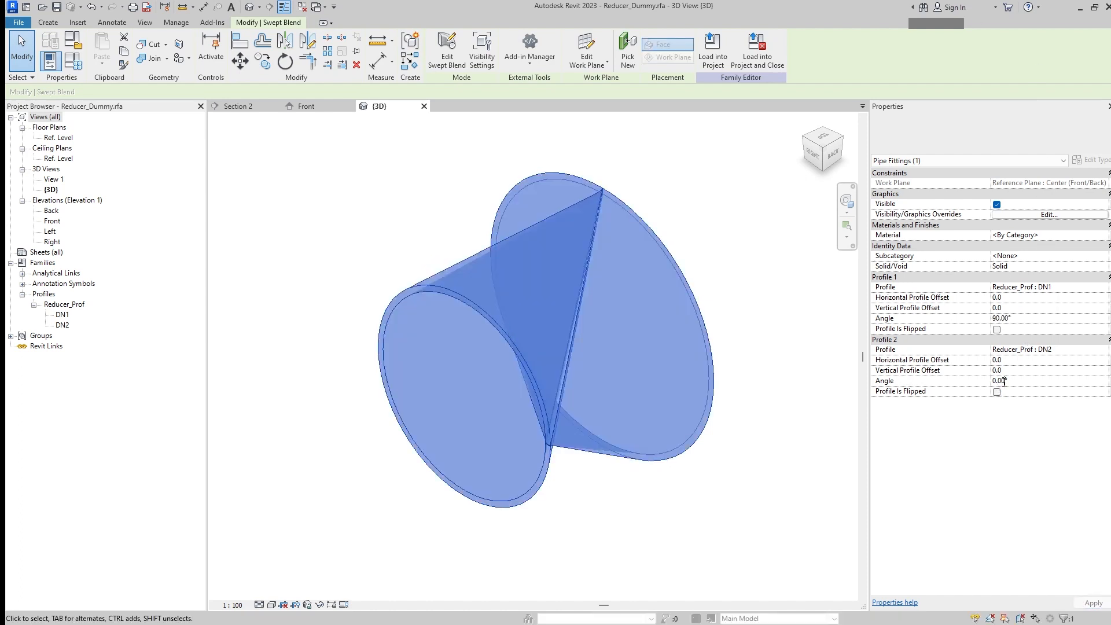
left_click_drag(1005, 381, 916, 362)
type("90")
key("Return")
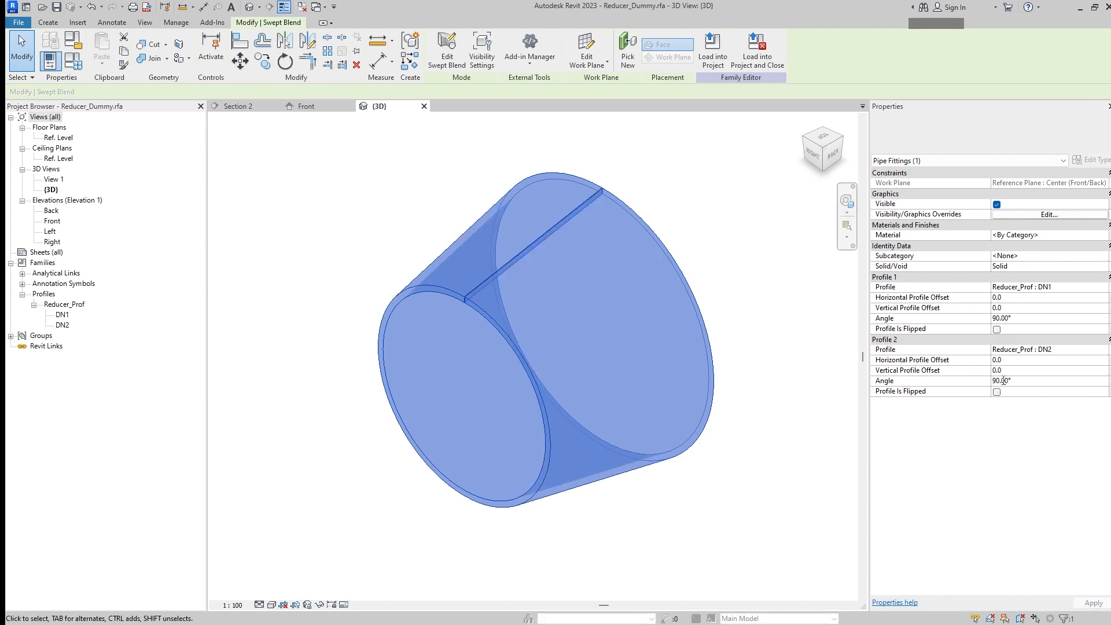
Reverse the seam's side by setting the Angle of both swept blend profiles to -90°.
type("-")
left_click(994, 319)
left_click(727, 280)
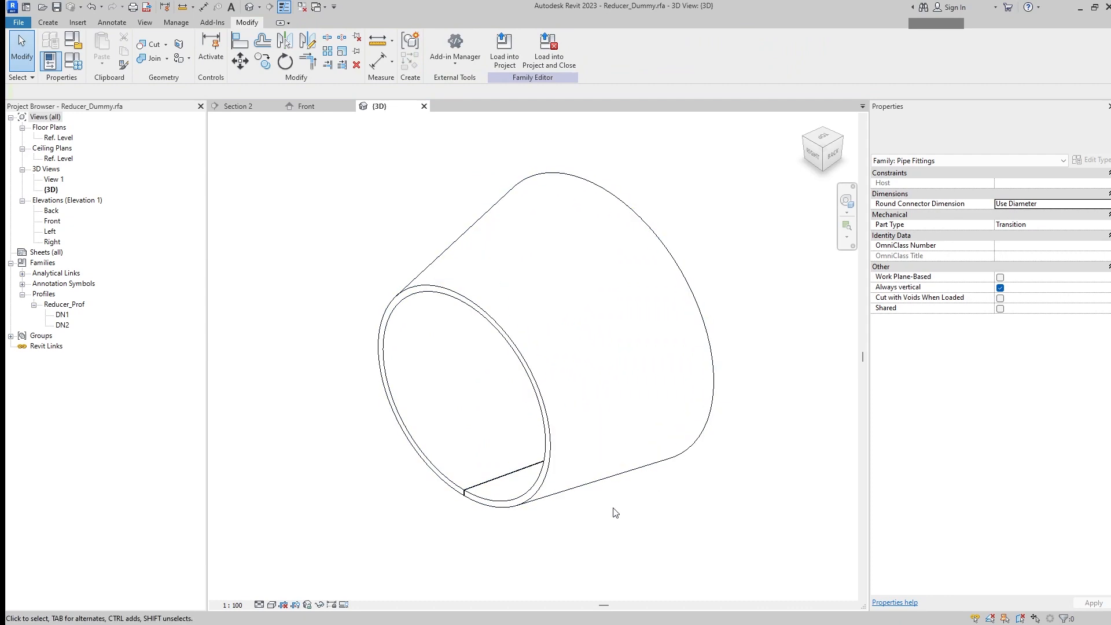
left_click(712, 364)
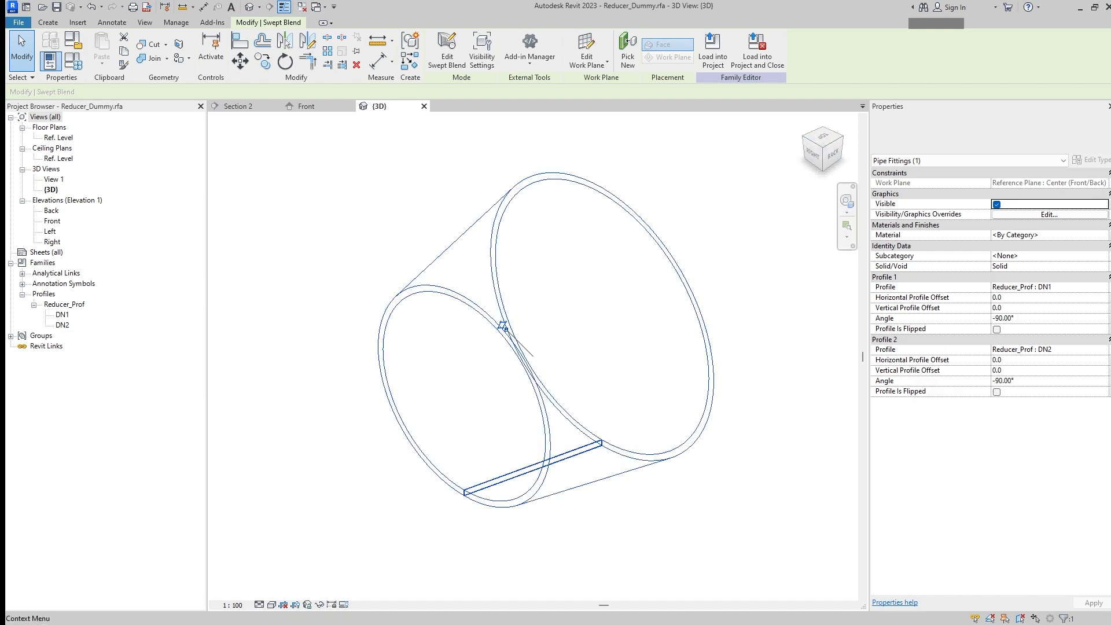
Associate the Horizontal Profile Offset of the swept blend's Profile 2 with the OffsetHeight parameter.
left_click(1110, 361)
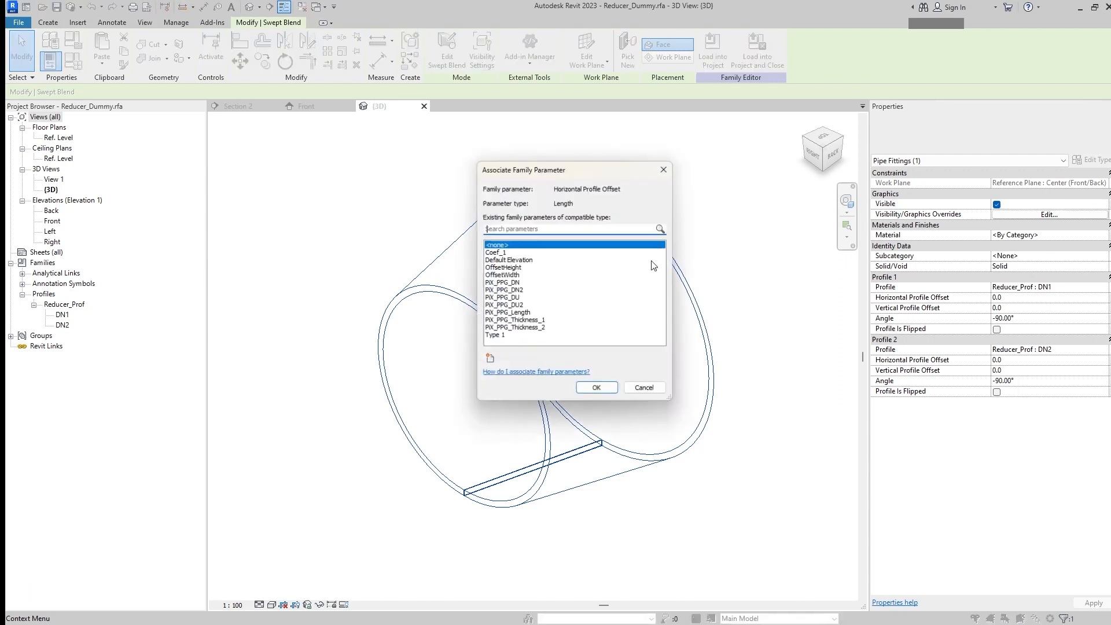
left_click(523, 274)
left_click(597, 388)
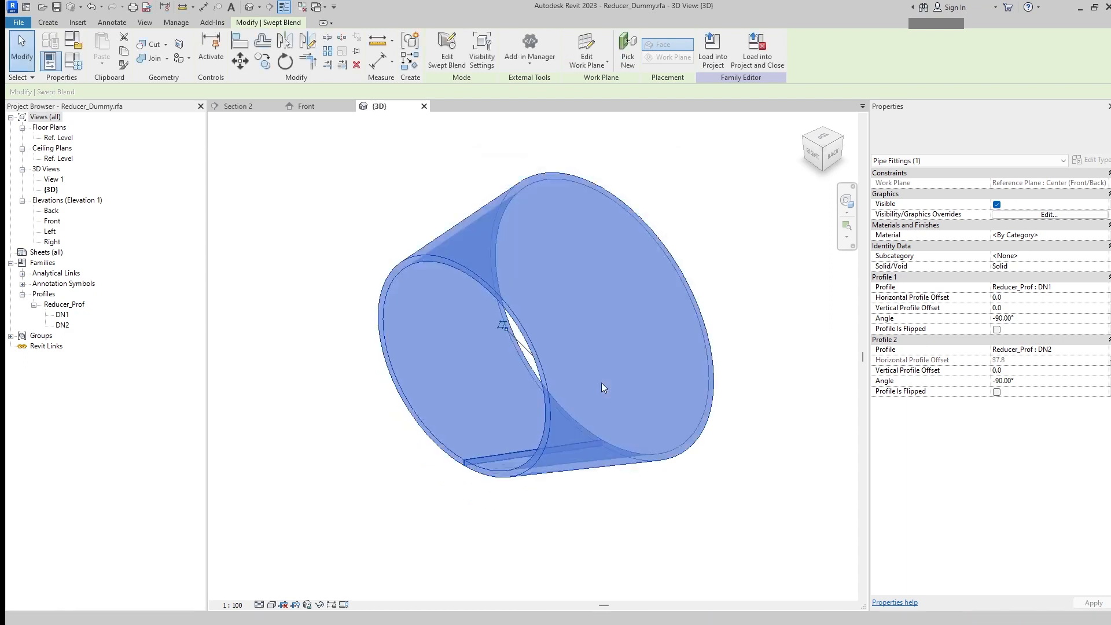
Examine the offset reducer in the Left and Front elevations and the Ref. Level floor plan.
double_click(49, 231)
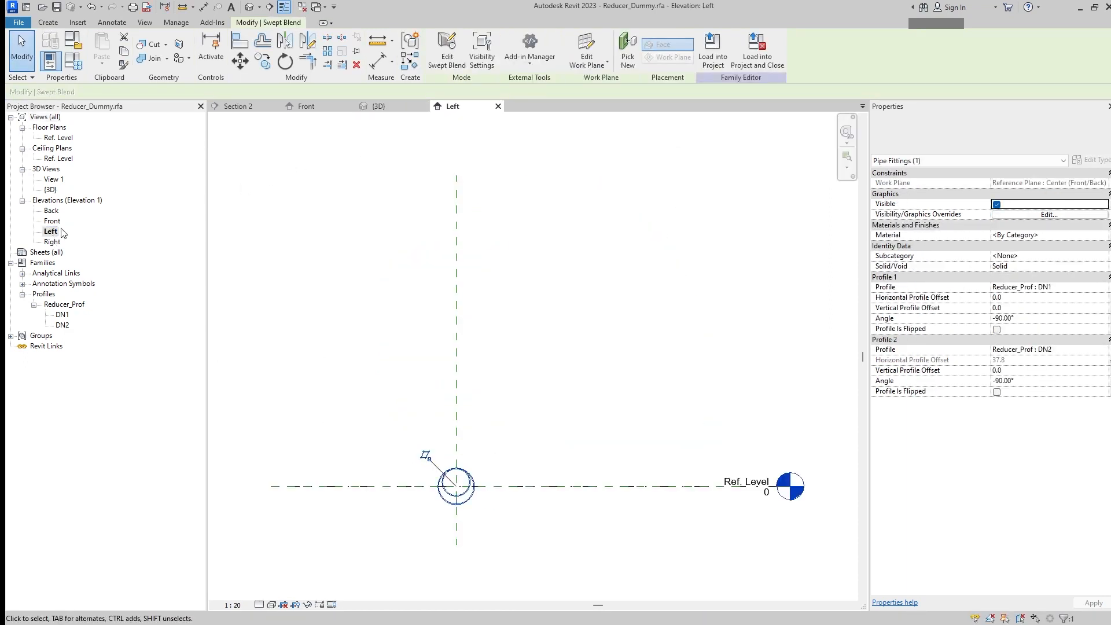
double_click(53, 222)
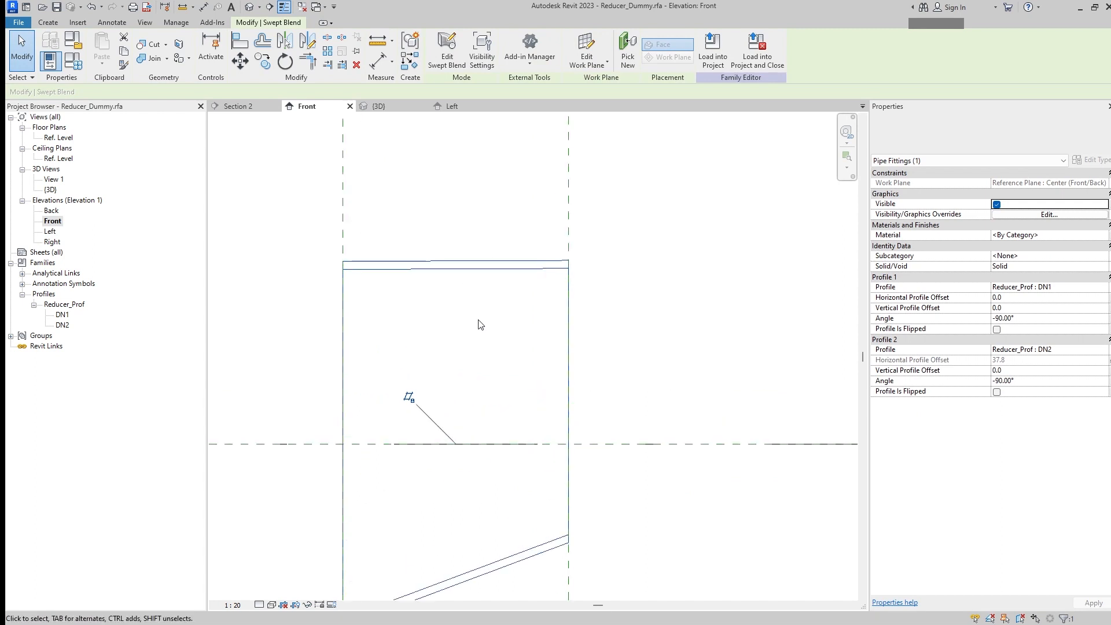
middle_click_drag(478, 324, 514, 285)
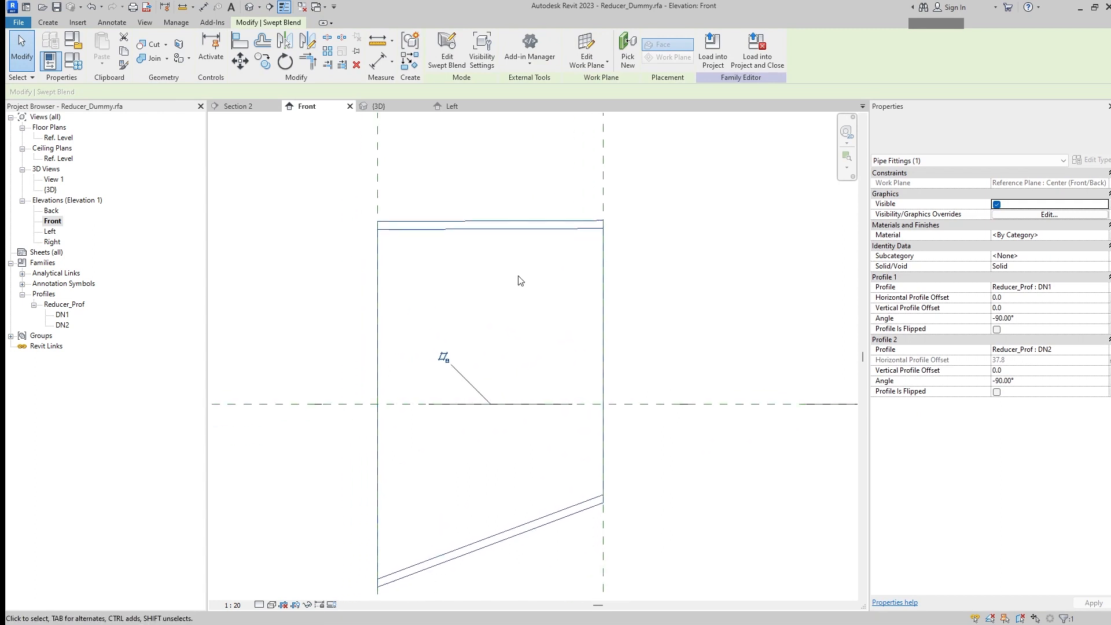
double_click(59, 138)
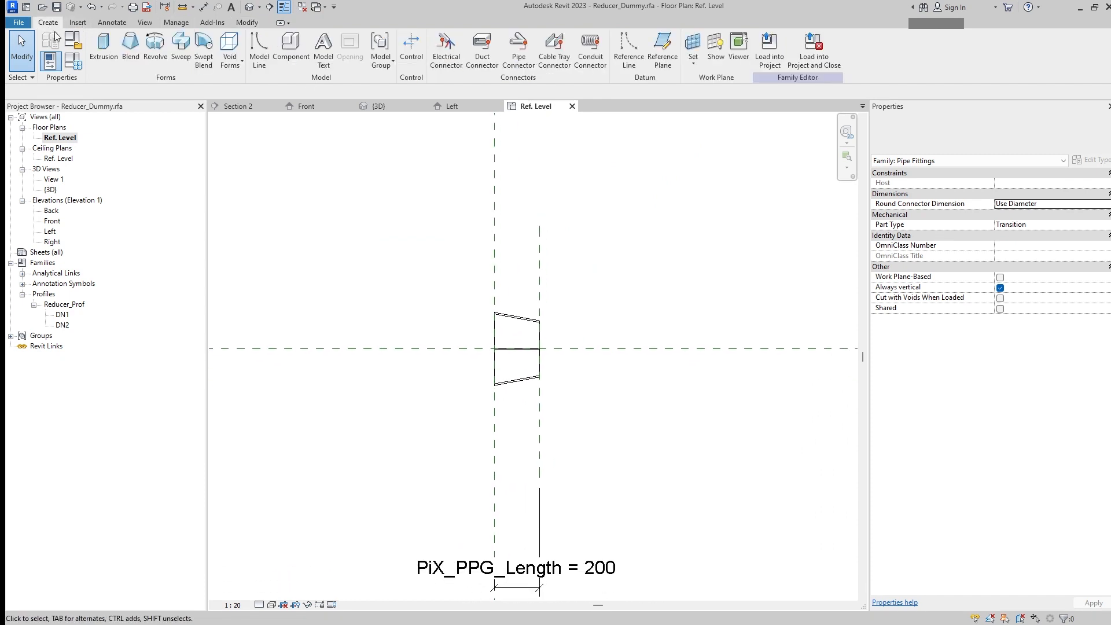
left_click(663, 49)
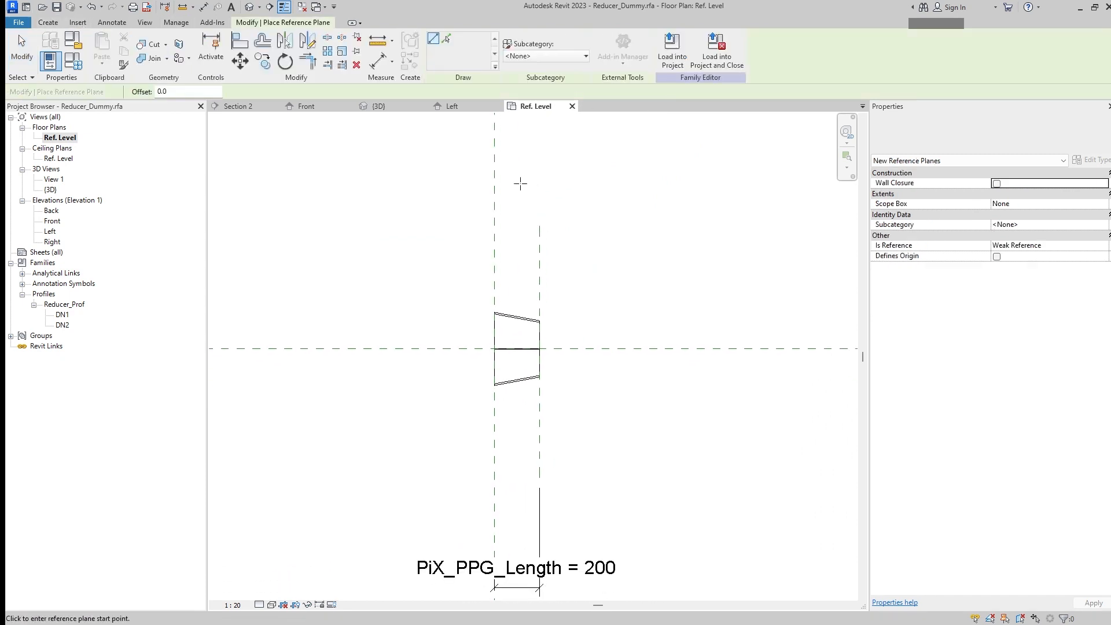
key("Escape")
key("Escape")
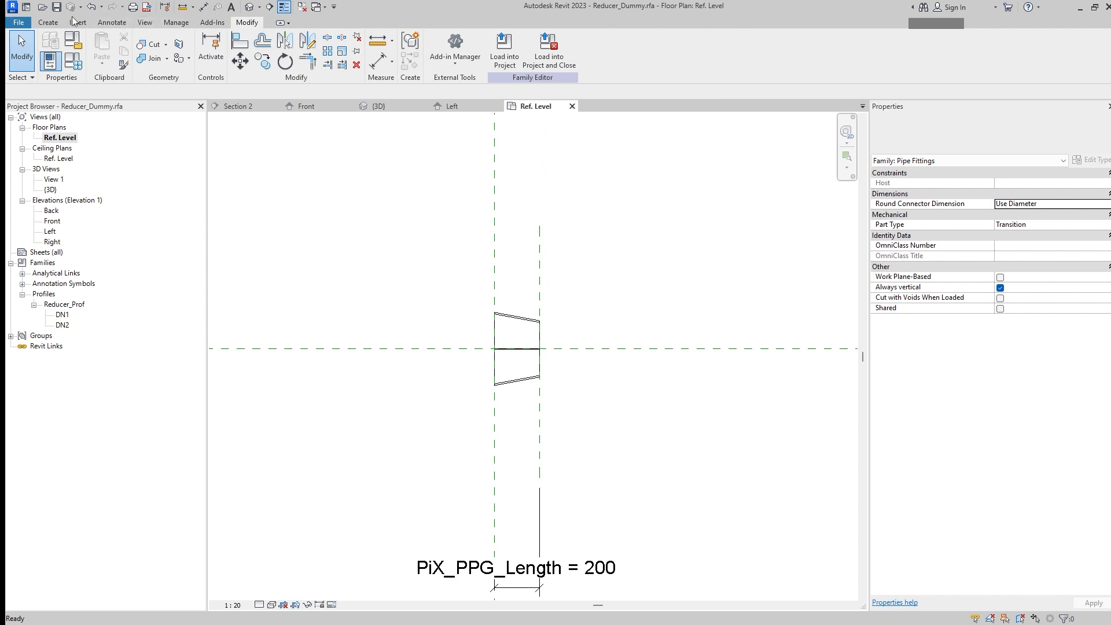
Place a Hydronic Supply pipe connector on the reference plane at the reducer's larger end, centred on its axis.
left_click(48, 22)
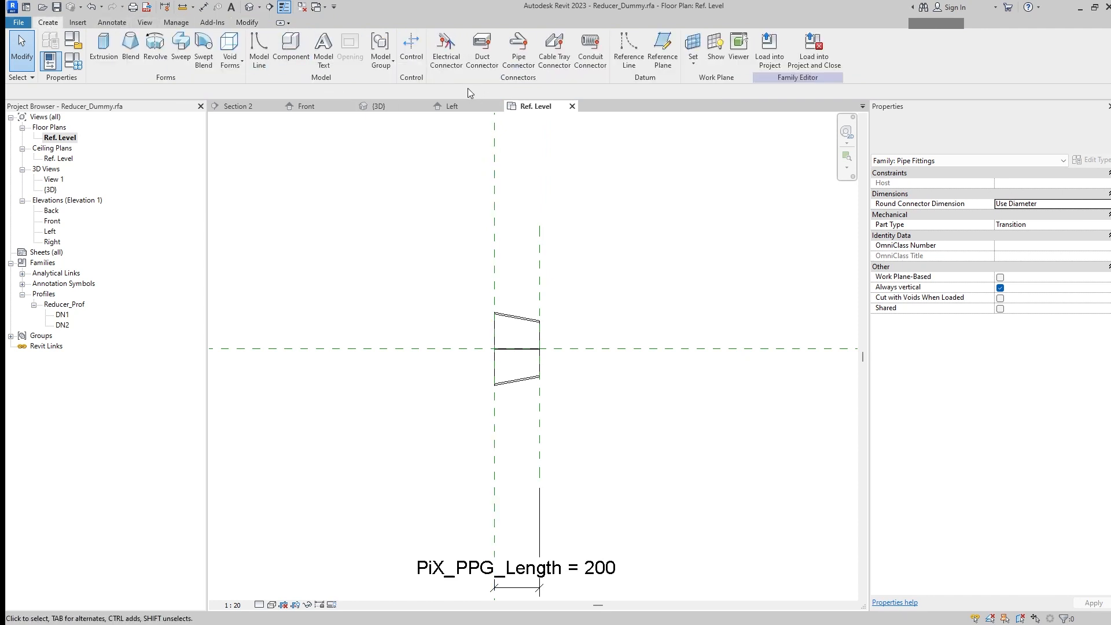
left_click(518, 52)
left_click(493, 252)
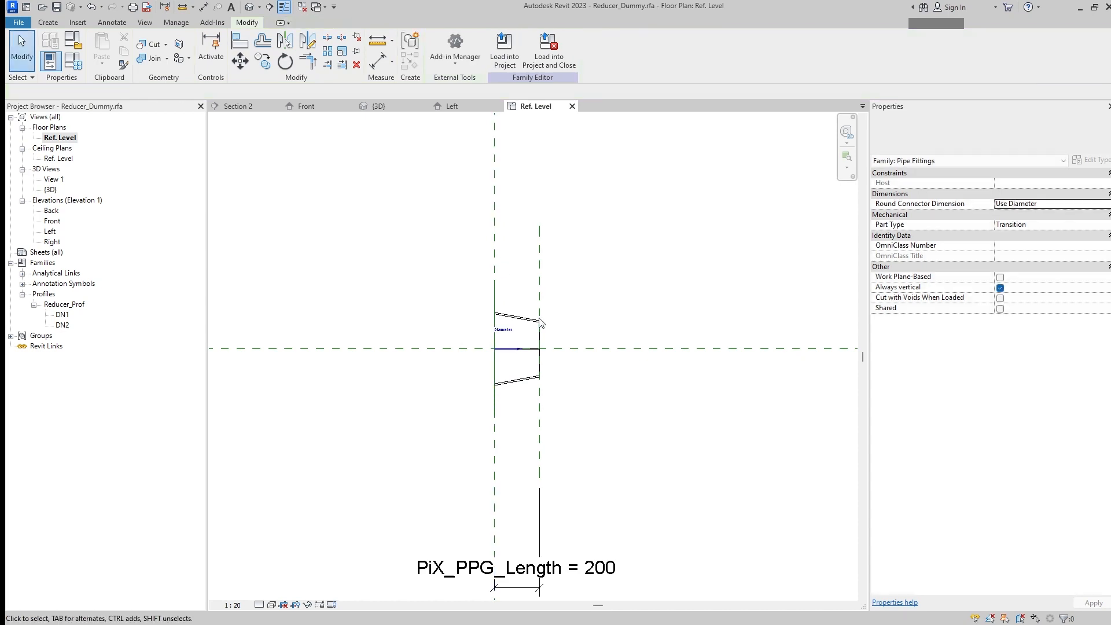
scroll(525, 363, "up", 1)
left_click(515, 346)
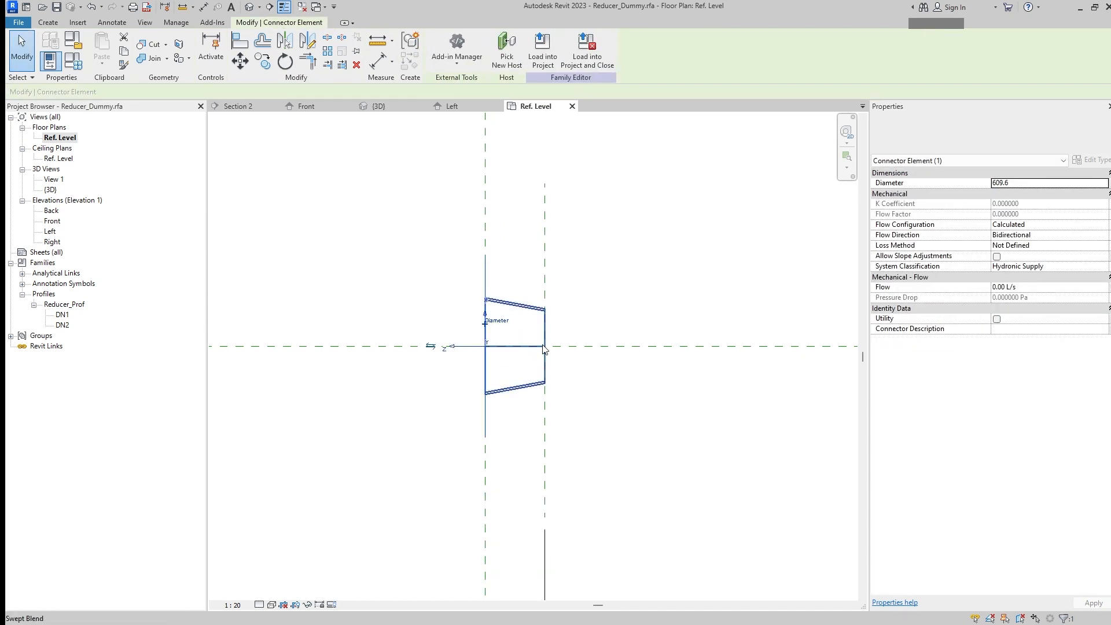
left_click(563, 275)
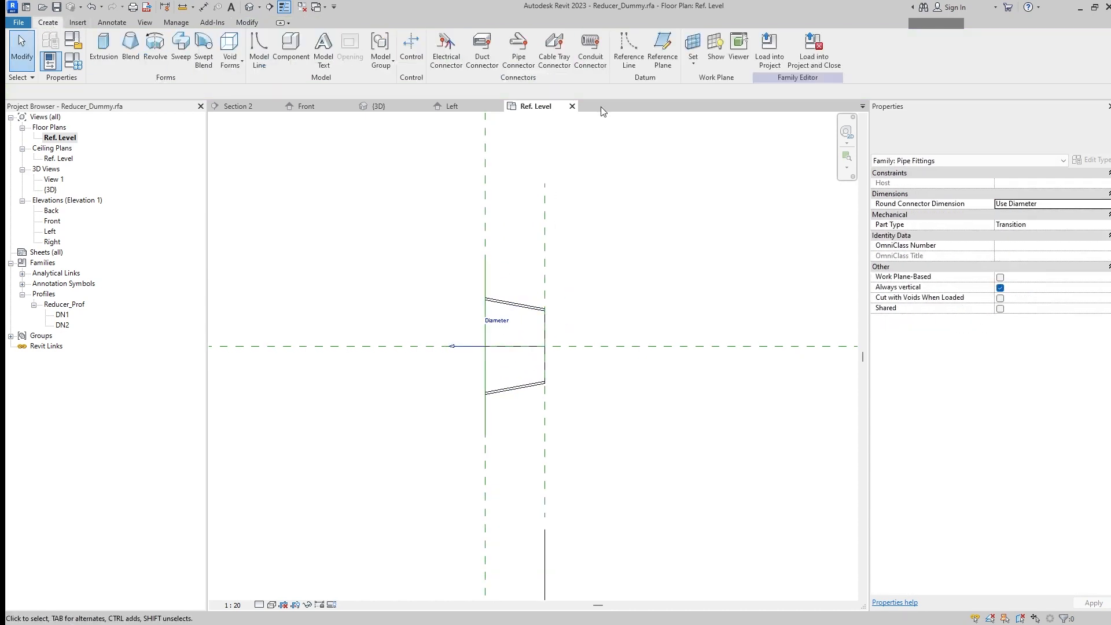
Place a second Hydronic Supply pipe connector, picking the reference plane at the reducer's smaller end as its work plane.
left_click(519, 52)
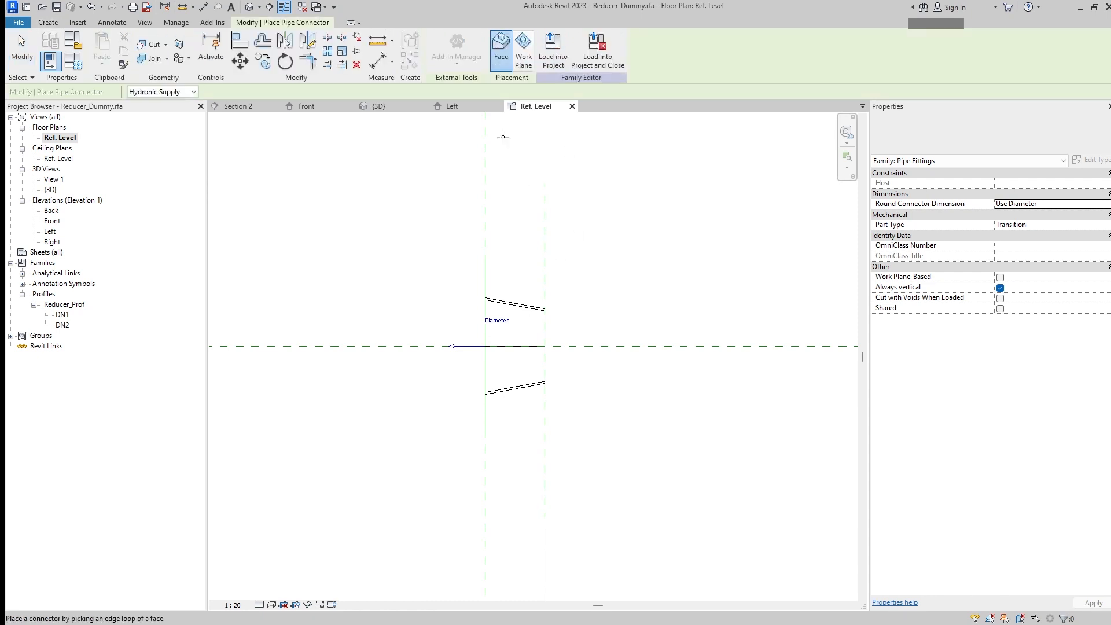
left_click(524, 47)
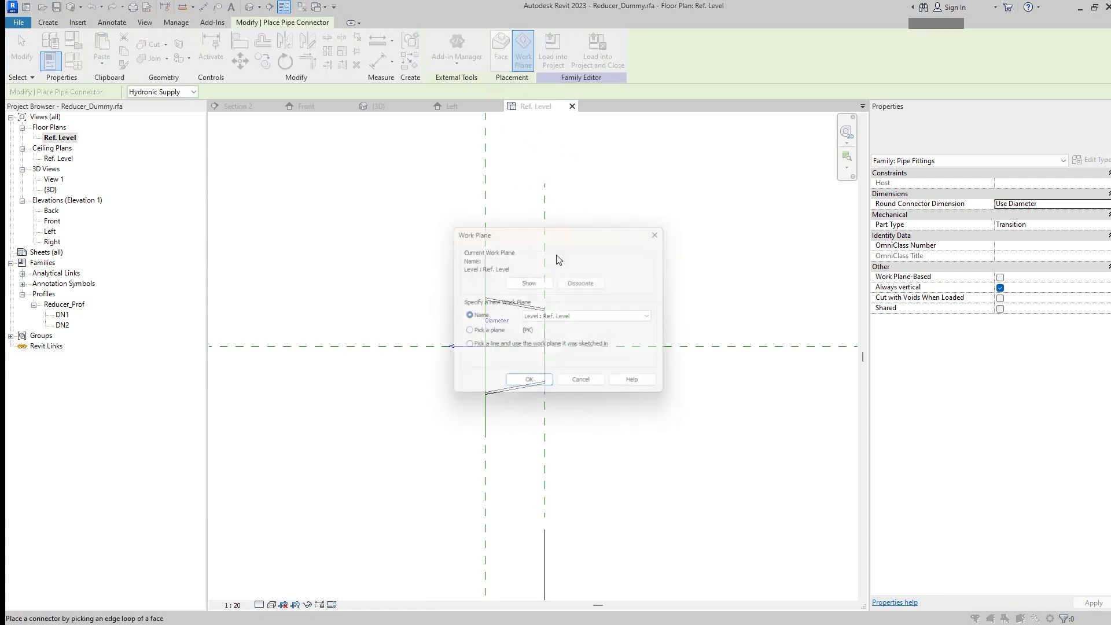
left_click(488, 334)
left_click(528, 385)
left_click(546, 285)
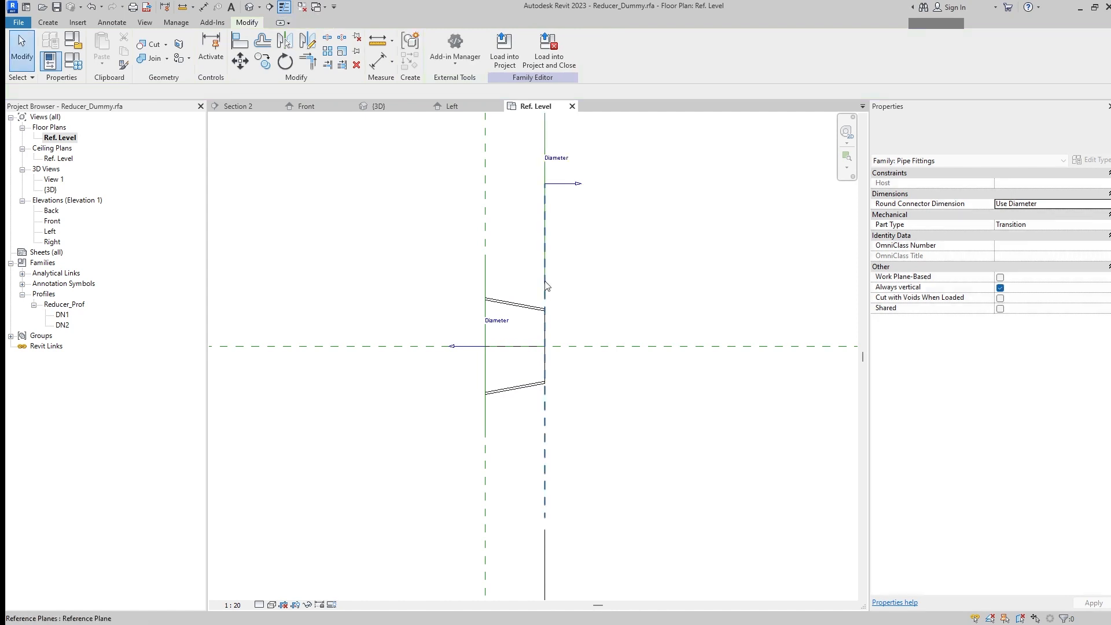
Set the second connector's distance from the horizontal centre reference plane in the floor plan to 0.
left_click(572, 174)
left_click(685, 264)
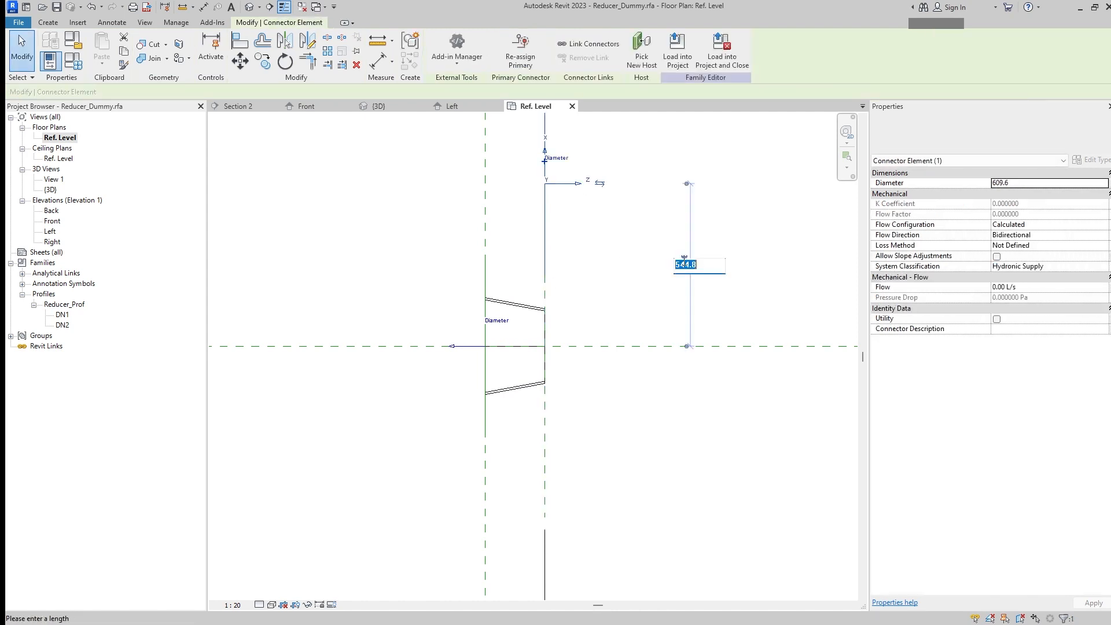
type("0")
key("Return")
key("Escape")
Check the connectors in 3D, and set the second connector's height above Ref. Level to 0 in the Front elevation.
left_click(249, 8)
middle_click_drag(482, 317, 528, 186, "shift")
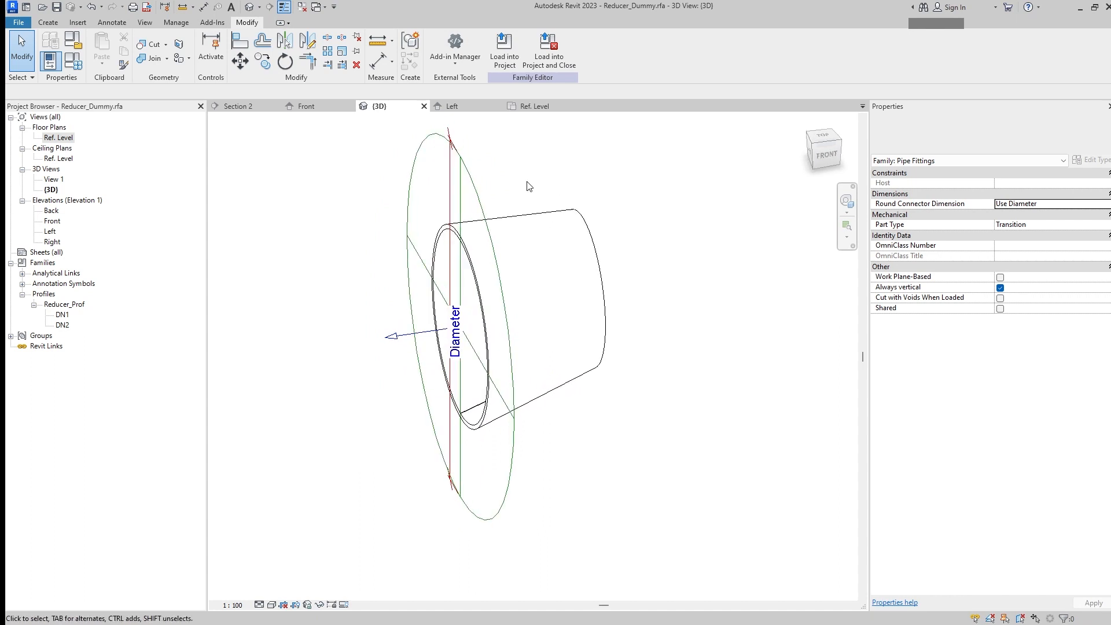
left_click(515, 107)
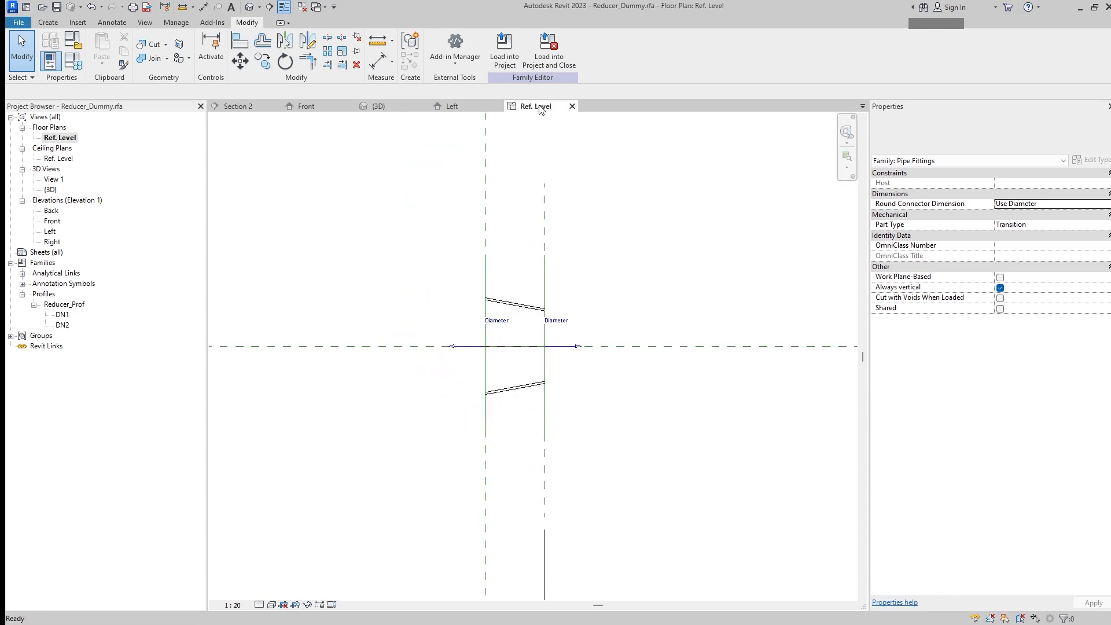
left_click(547, 319)
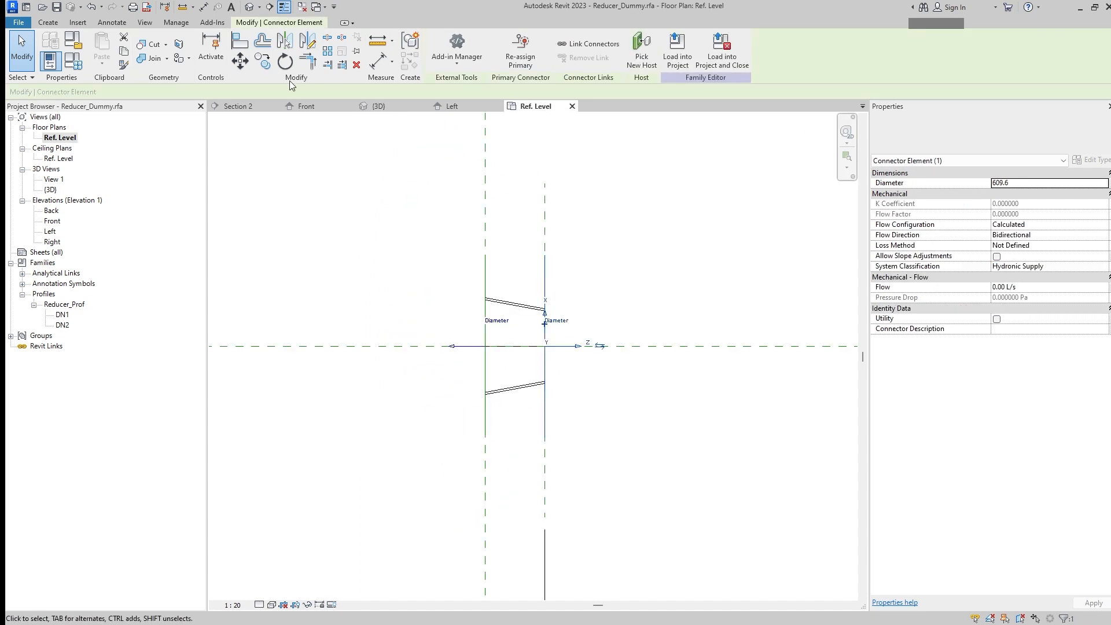
double_click(52, 221)
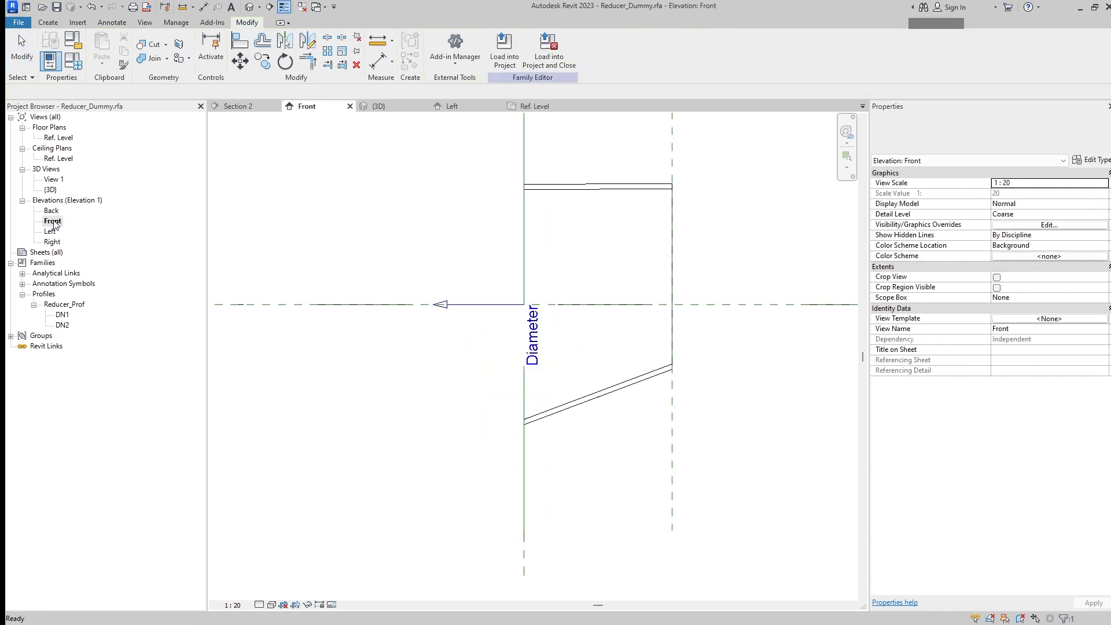
scroll(649, 373, "down", 3)
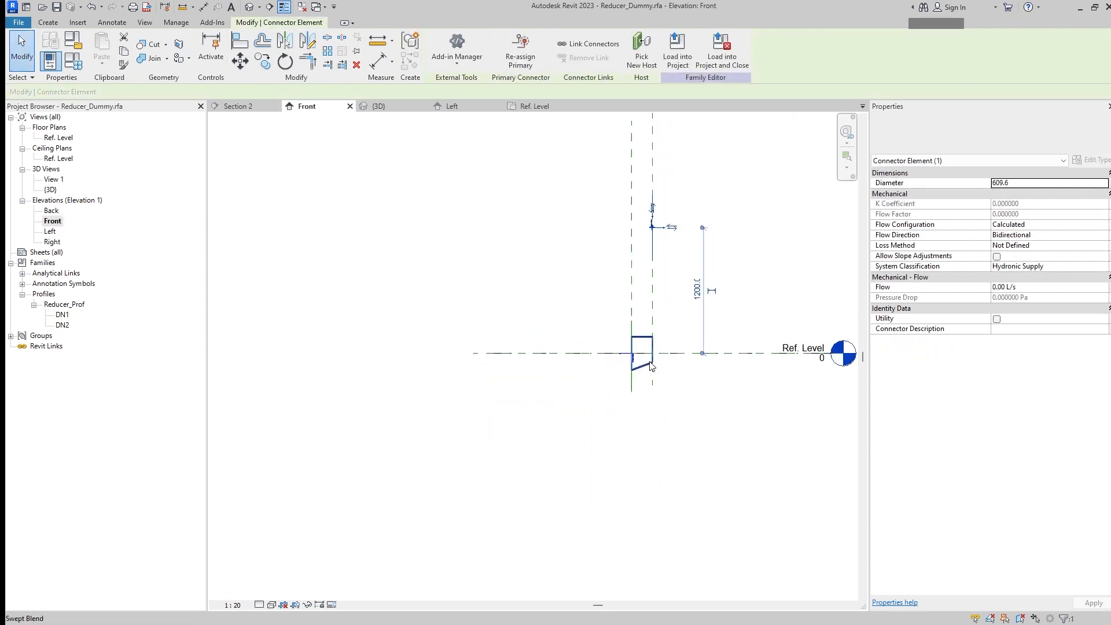
left_click(697, 288)
type("0")
key("Return")
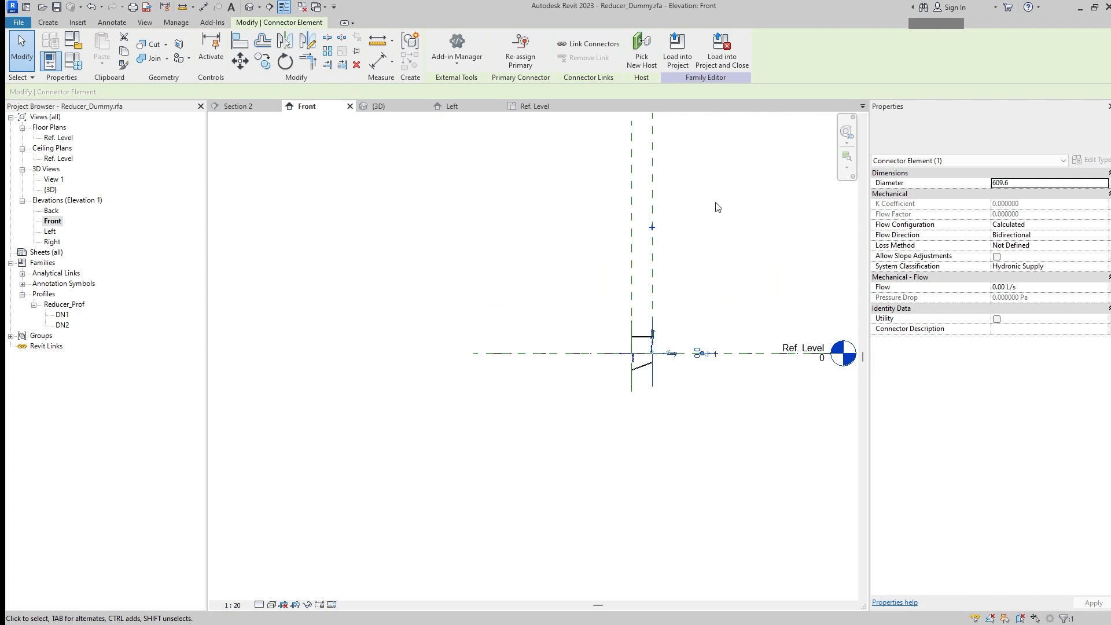
Make the second connector's temporary height dimension permanent and label it with the OffsetHeight parameter.
scroll(706, 354, "up", 5)
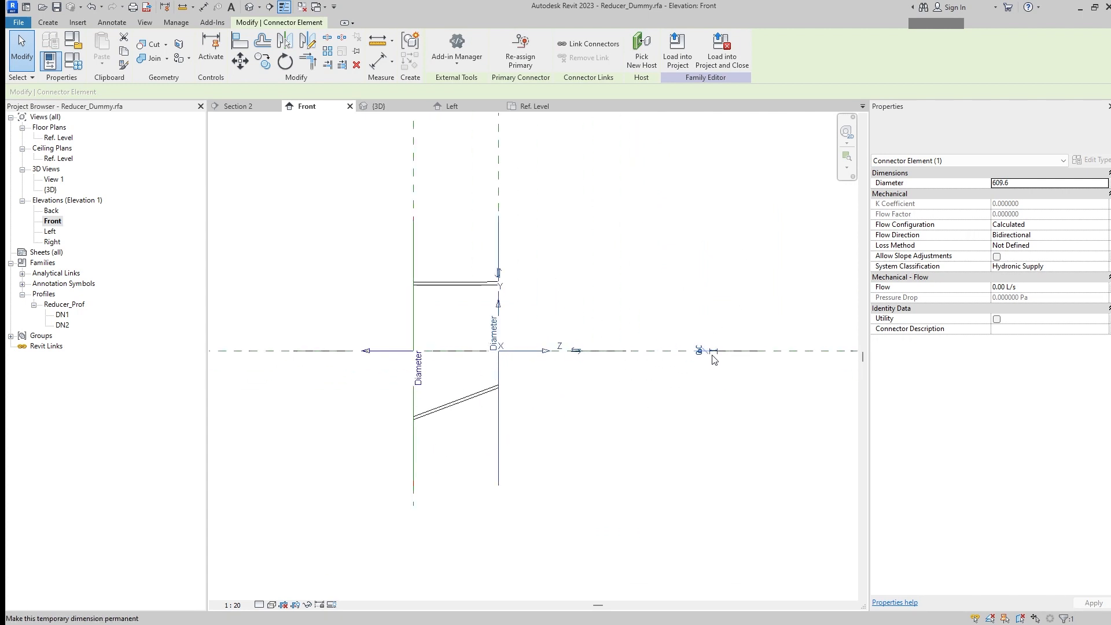
left_click(713, 356)
left_click(686, 352)
key("Escape")
key("Escape")
left_click(695, 351)
left_click(476, 48)
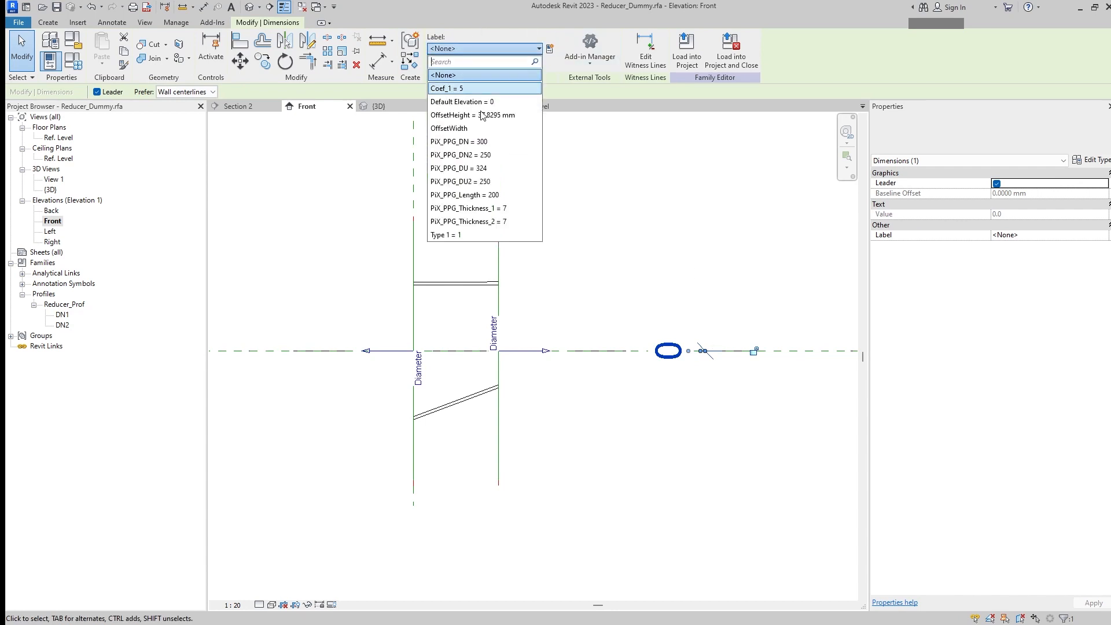
left_click(479, 115)
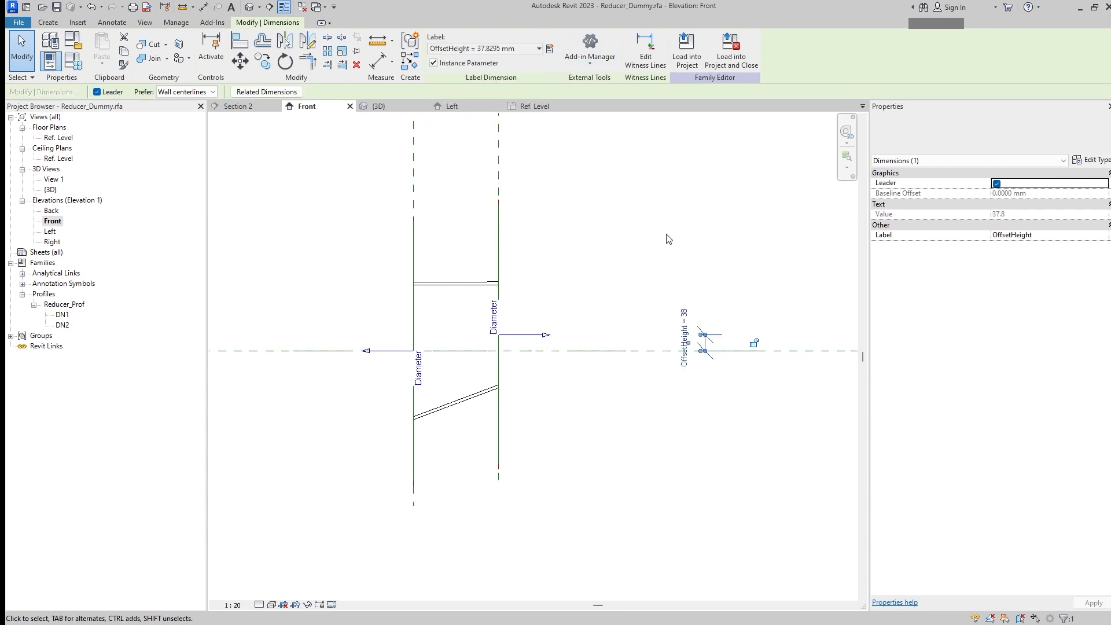
key("Escape")
Select the two pipe connectors in turn in the Front elevation to examine their positions and properties.
left_click(531, 332)
left_click(559, 262)
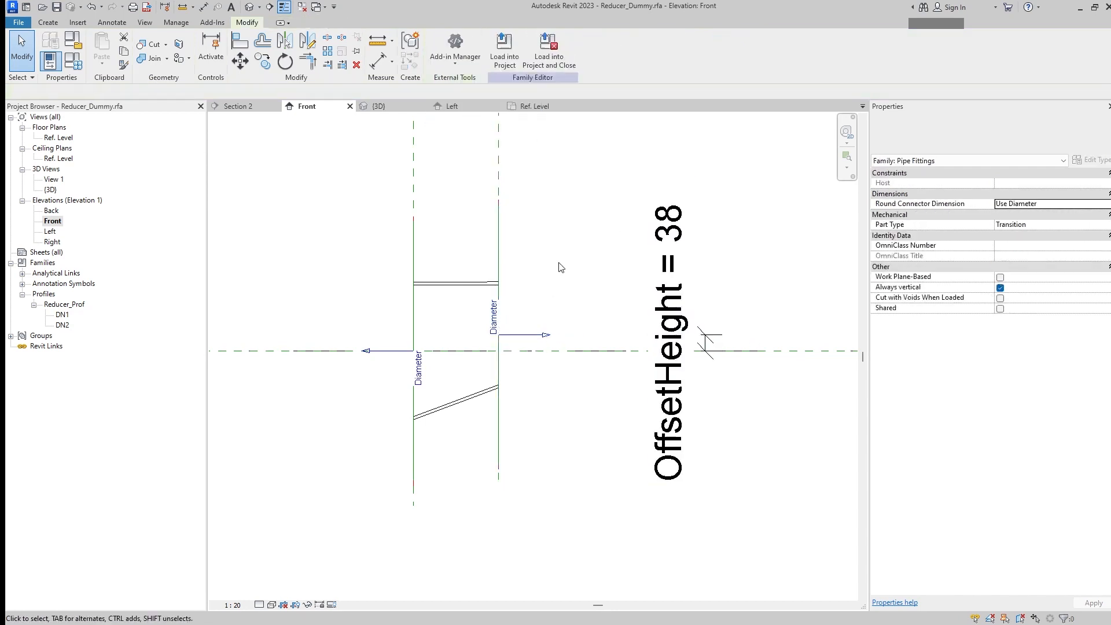
left_click(412, 265)
left_click(478, 255)
left_click(495, 256)
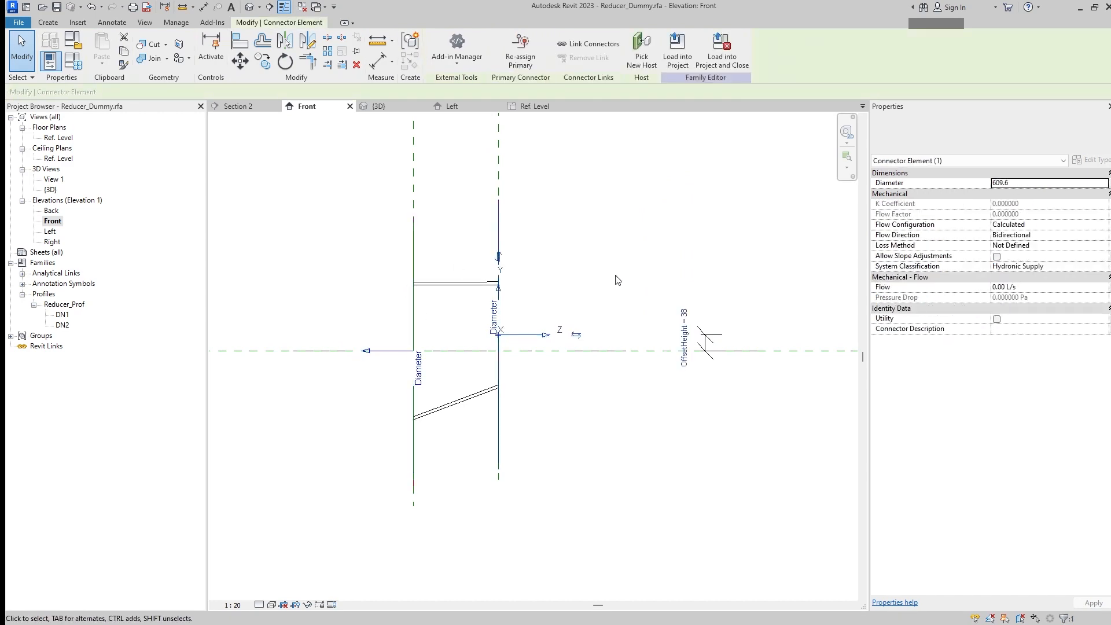
left_click(618, 280)
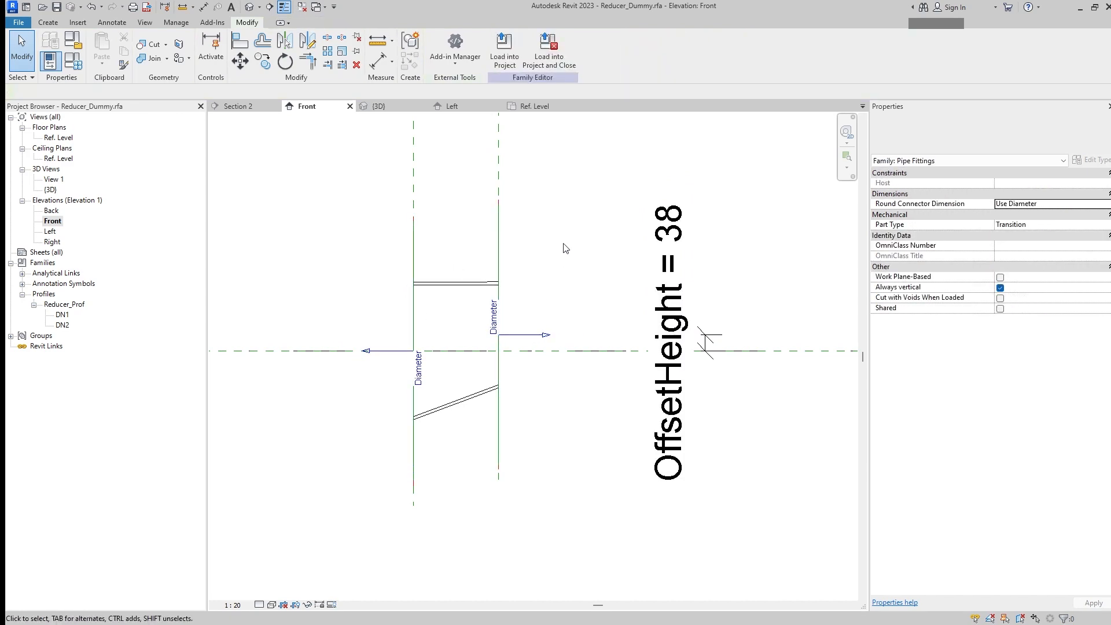
left_click(498, 265)
left_click(433, 266)
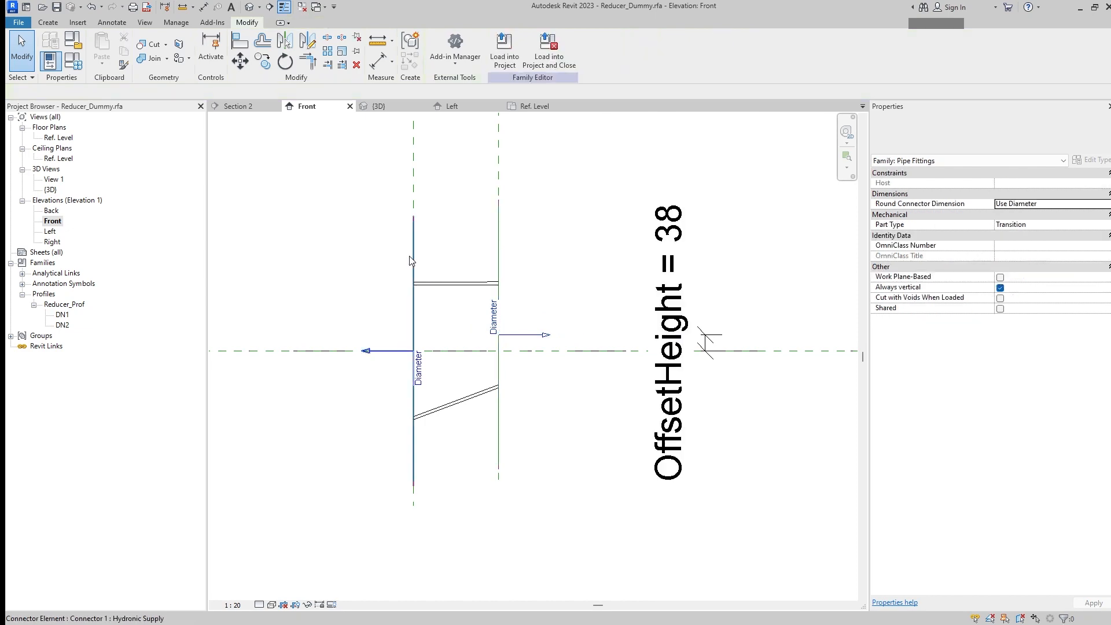
left_click(413, 258)
left_click(568, 254)
In the 3D view, associate the Diameter of the connector at the reducer's larger end with PiX_PPG_DN.
left_click(249, 8)
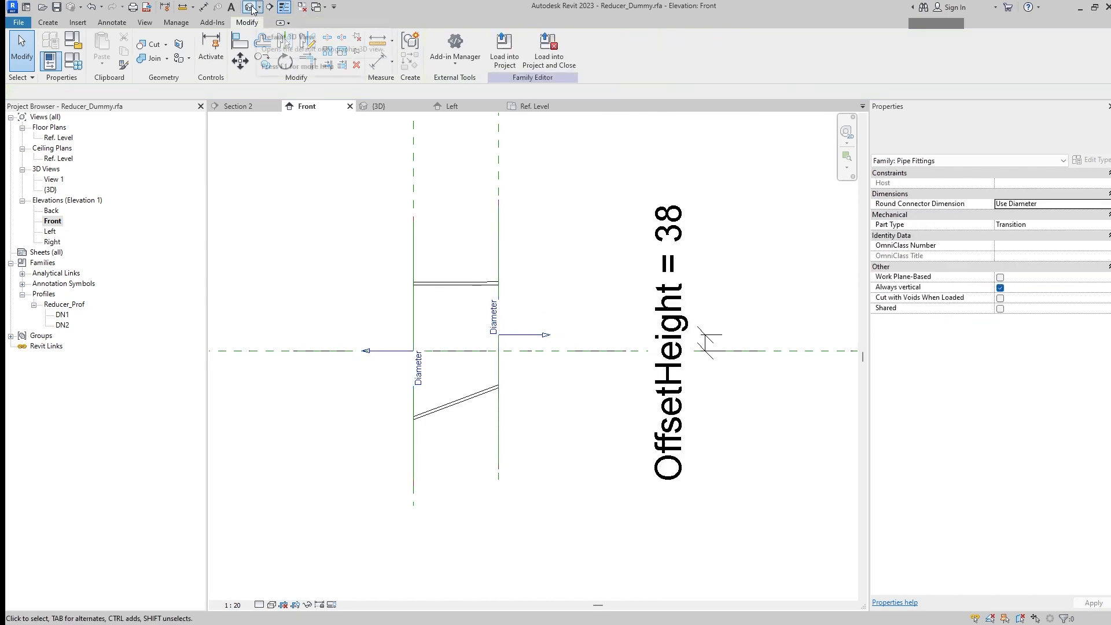
mouse_move(527, 342)
middle_mouse_down("shift")
mouse_move(502, 383)
mouse_move(531, 336)
middle_mouse_up("shift")
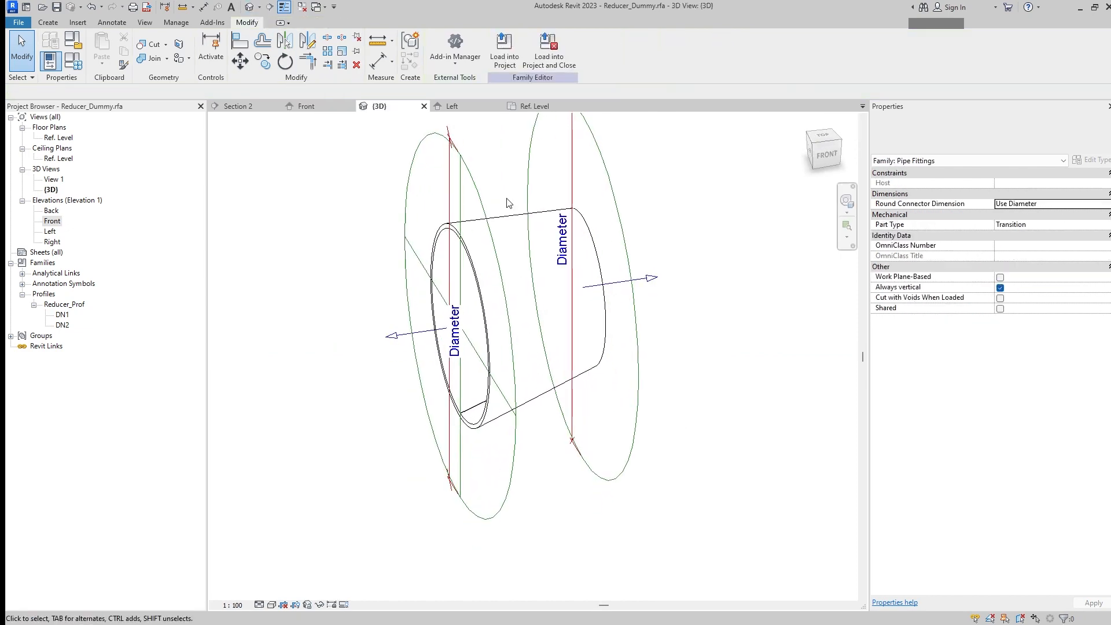
middle_click_drag(484, 137, 509, 230)
left_click(496, 245)
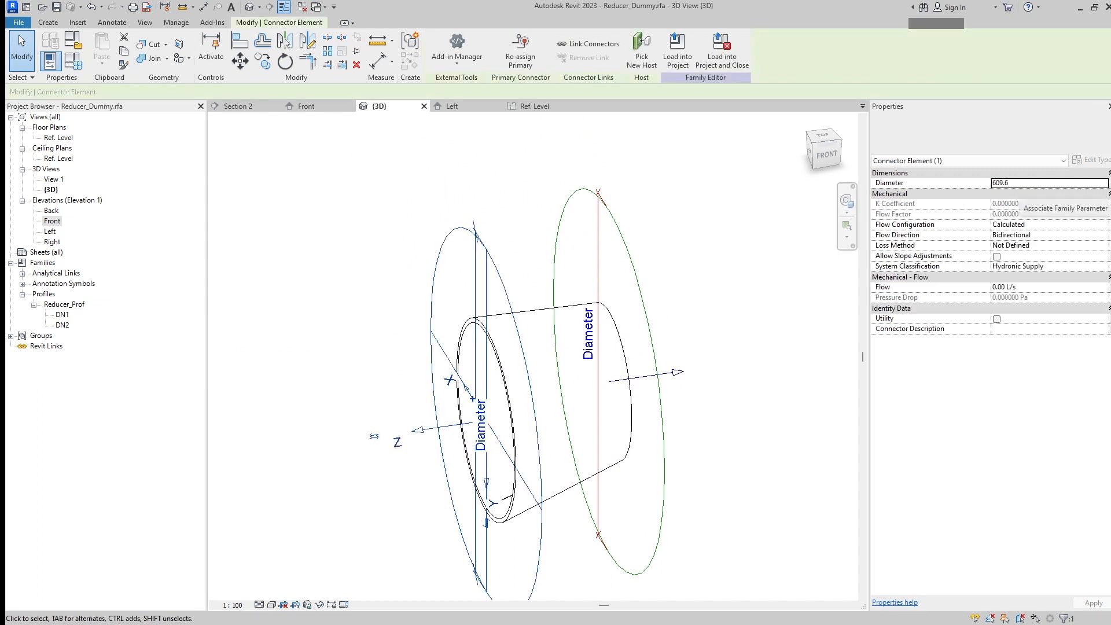
left_click(1106, 183)
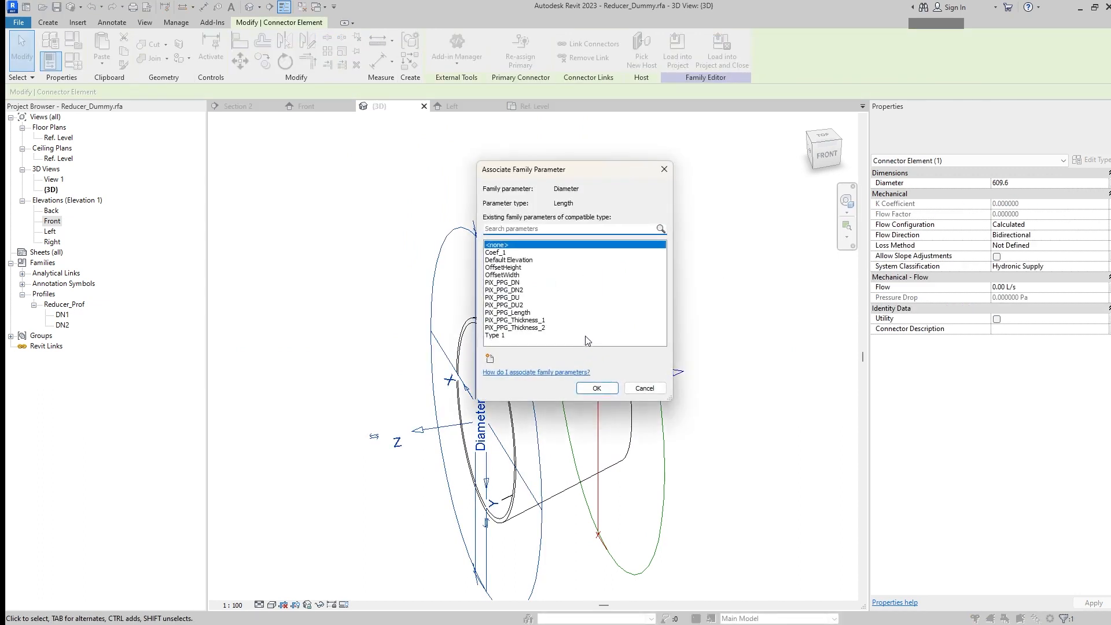
left_click(522, 283)
left_click(604, 389)
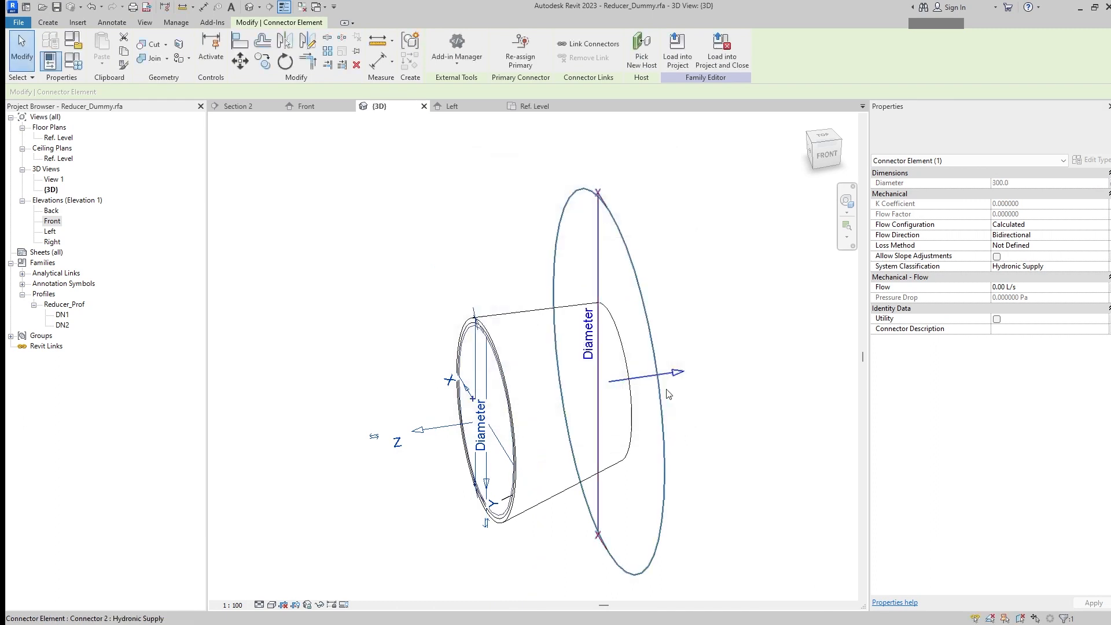
Associate the Diameter of the connector at the reducer's smaller end with the PiX_PPG_DN2 family parameter.
left_click(646, 317)
left_click(1107, 183)
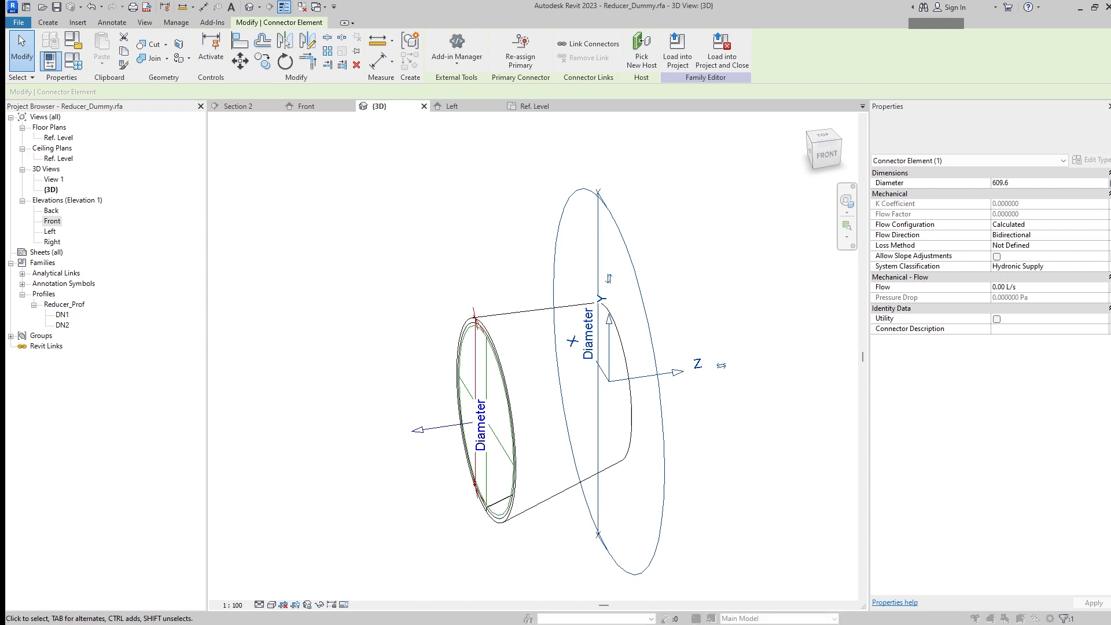
left_click(509, 290)
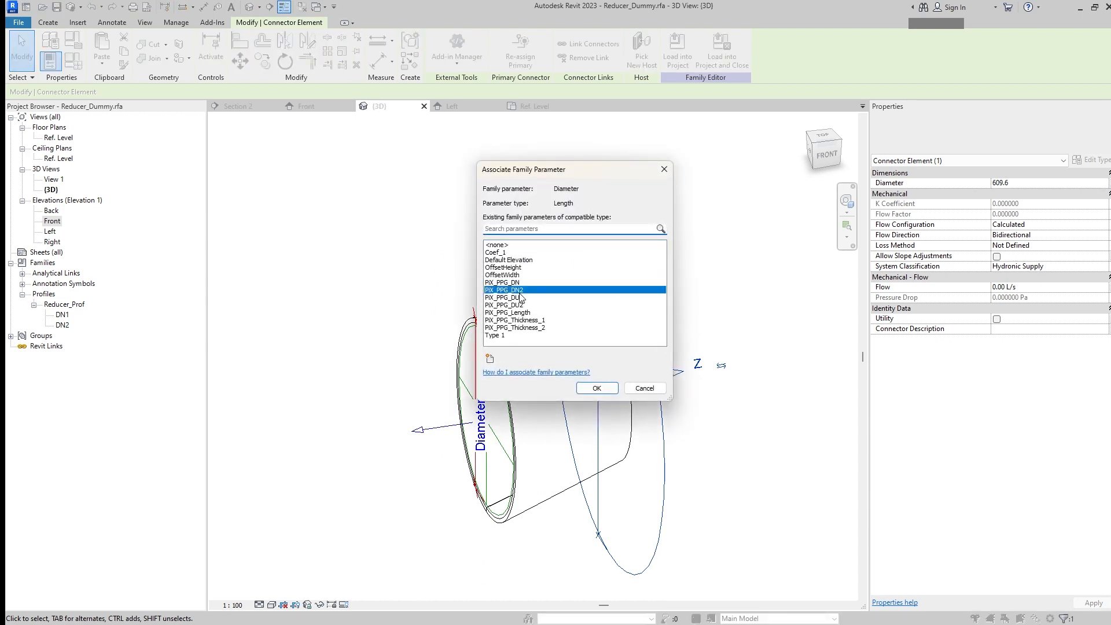
left_click(595, 392)
left_click(641, 301)
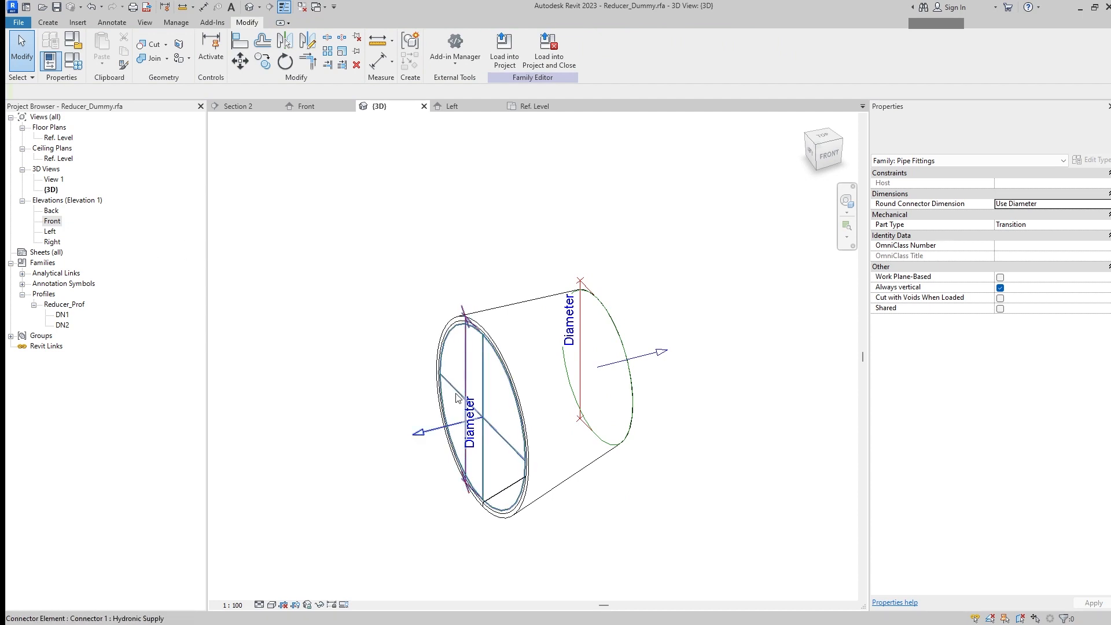
Link the connector at the reducer's larger end to the one at the smaller end, dismissing the save reminder without saving.
left_click(482, 394)
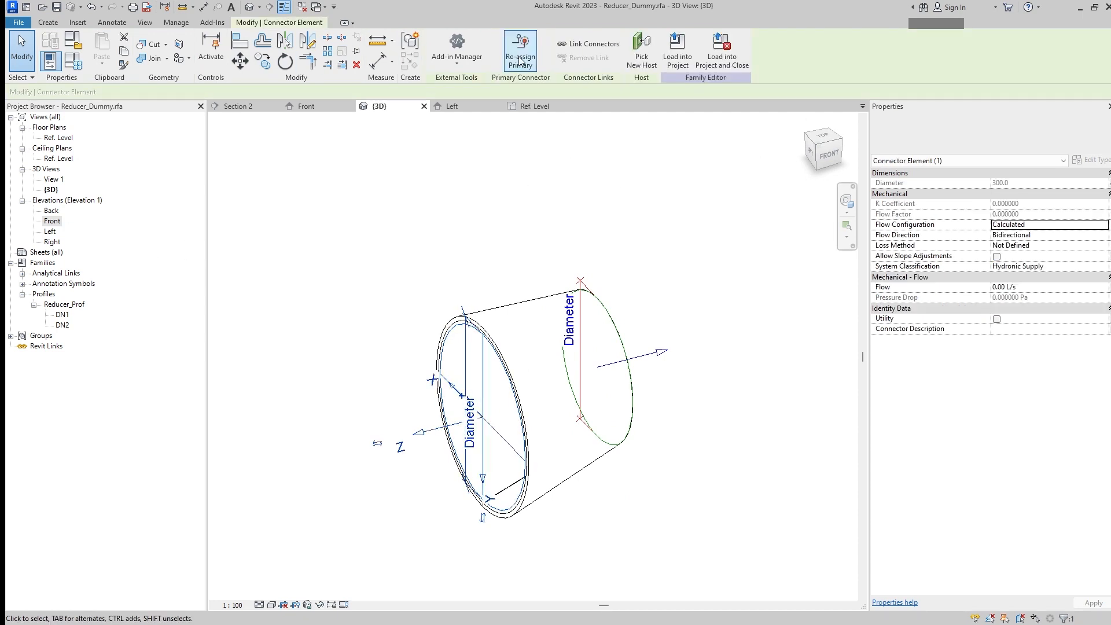
left_click(589, 44)
left_click(593, 292)
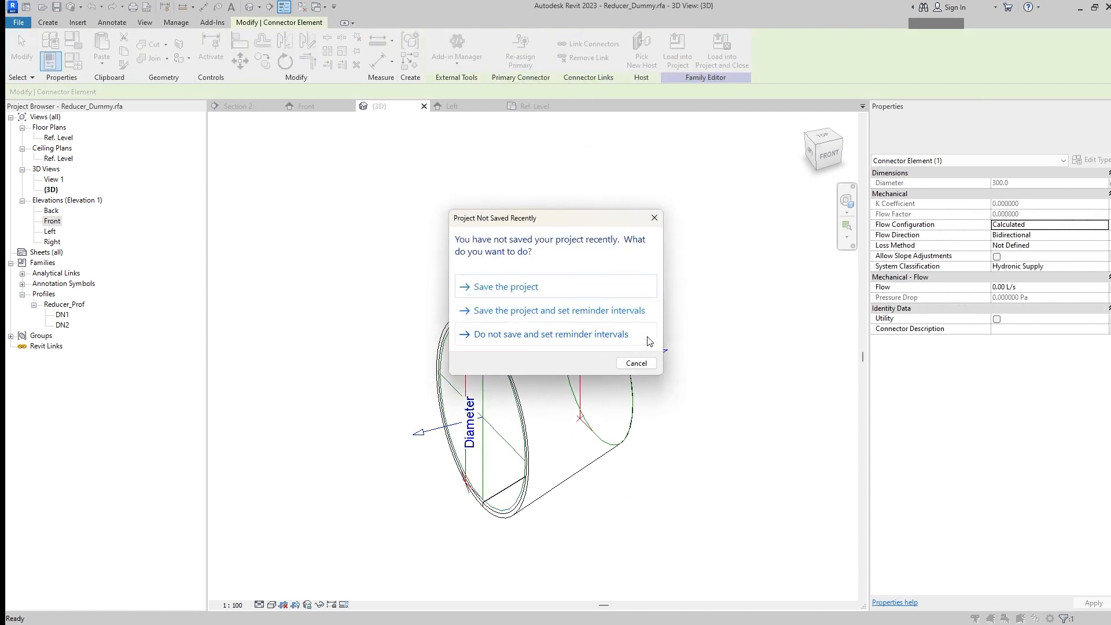
left_click(639, 361)
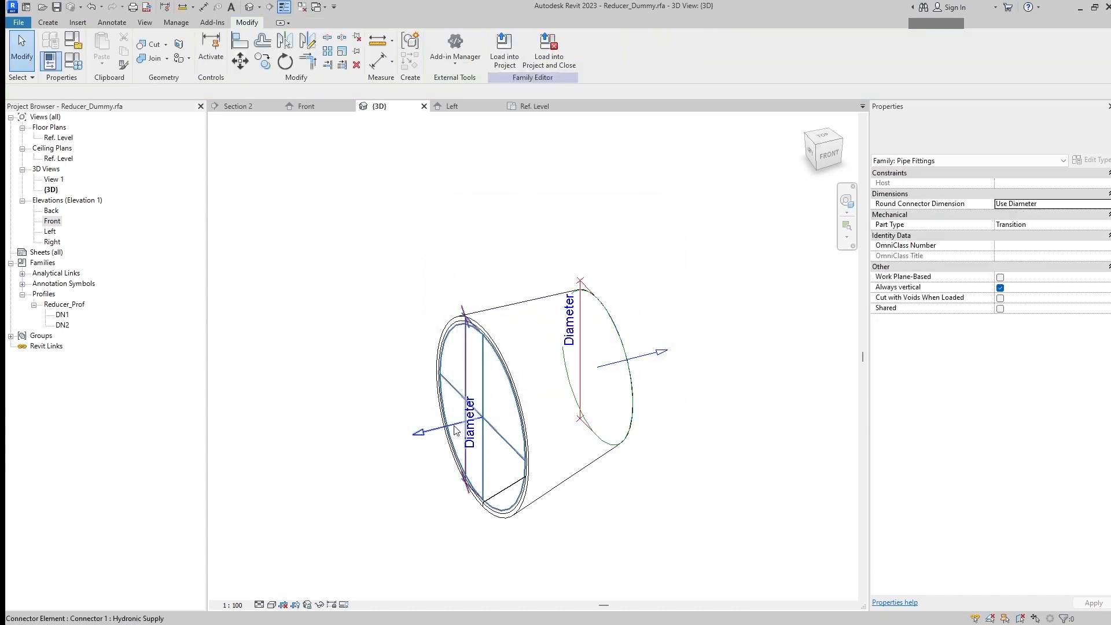
left_click(499, 408)
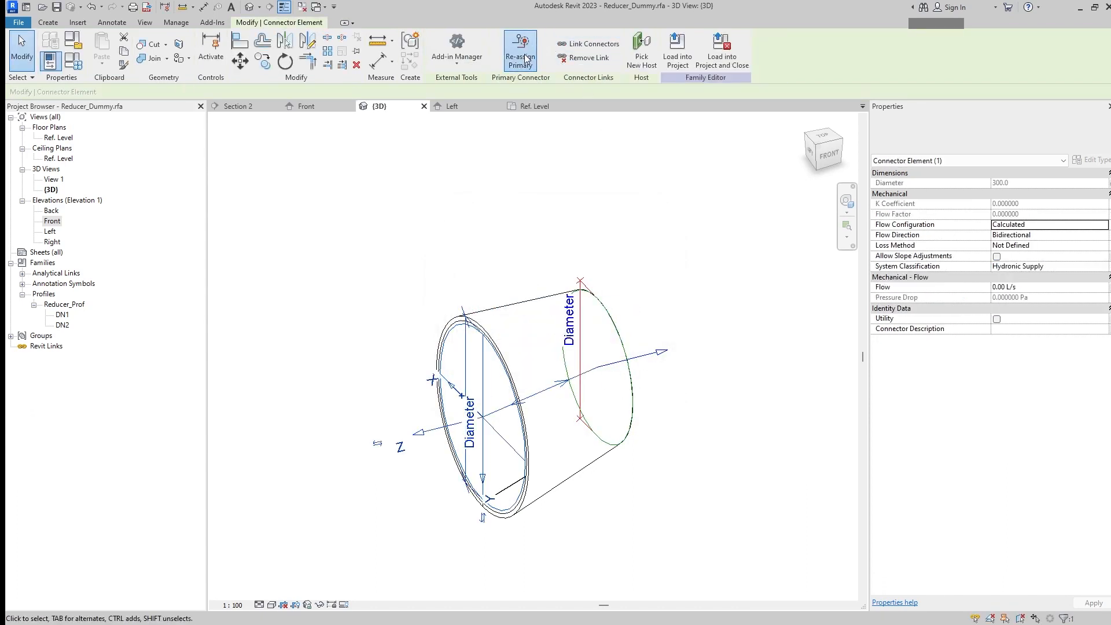
left_click(567, 46)
left_click(476, 431)
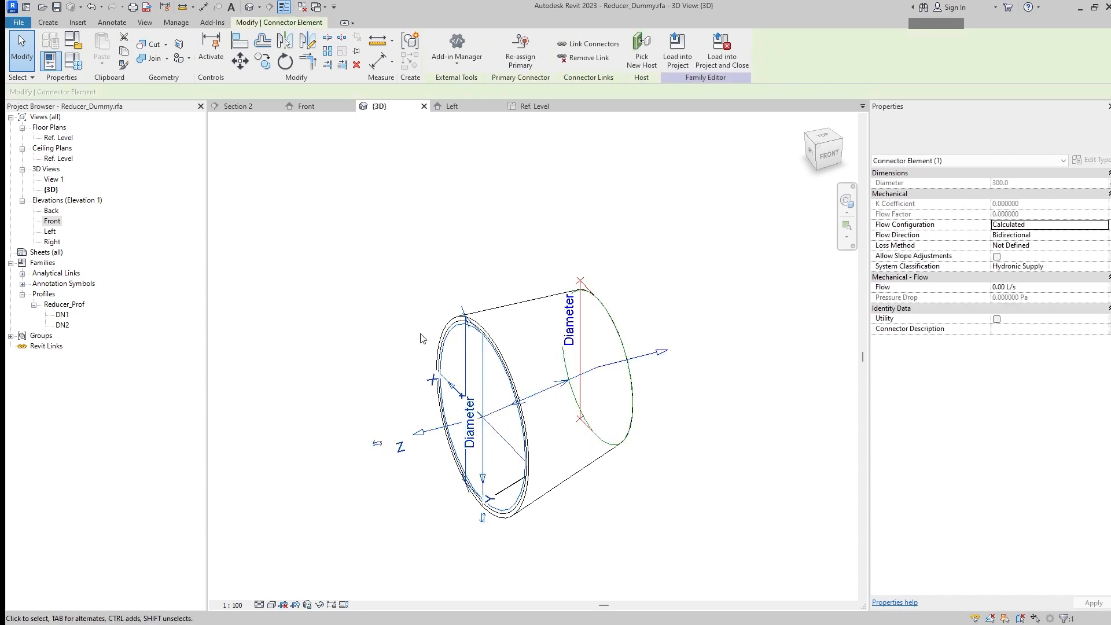
Set the System Classification of both pipe connectors together to Fitting.
mouse_move(492, 435)
middle_mouse_down("shift")
mouse_move(467, 445)
mouse_move(486, 443)
middle_mouse_up("shift")
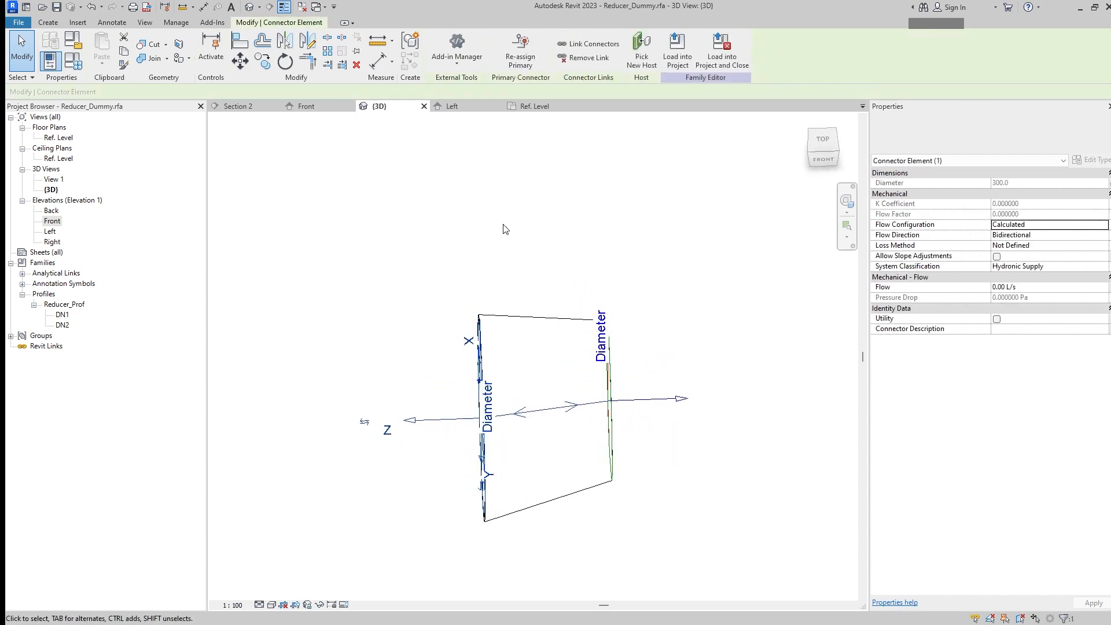
middle_click_drag(523, 347, 463, 319, "shift")
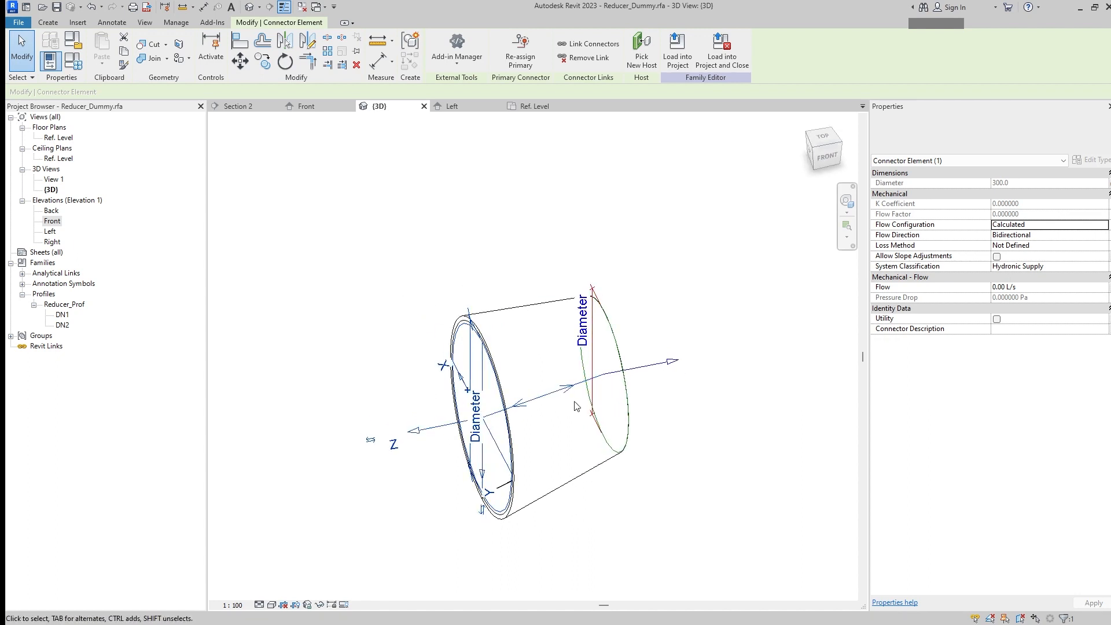
left_click(628, 377, "ctrl")
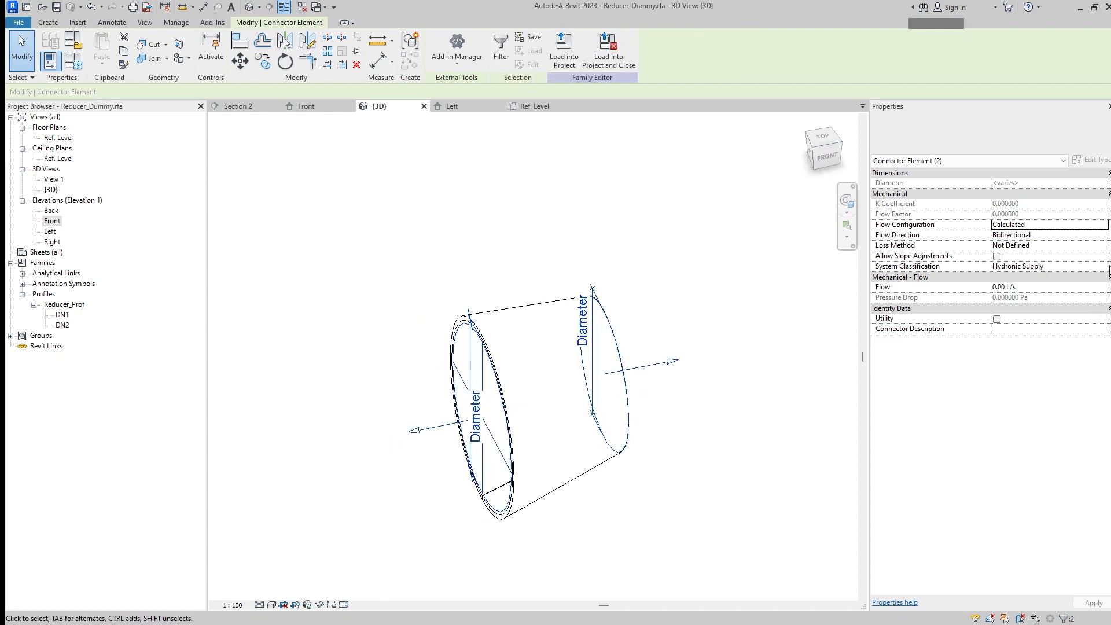
left_click(1102, 267)
left_click(1103, 267)
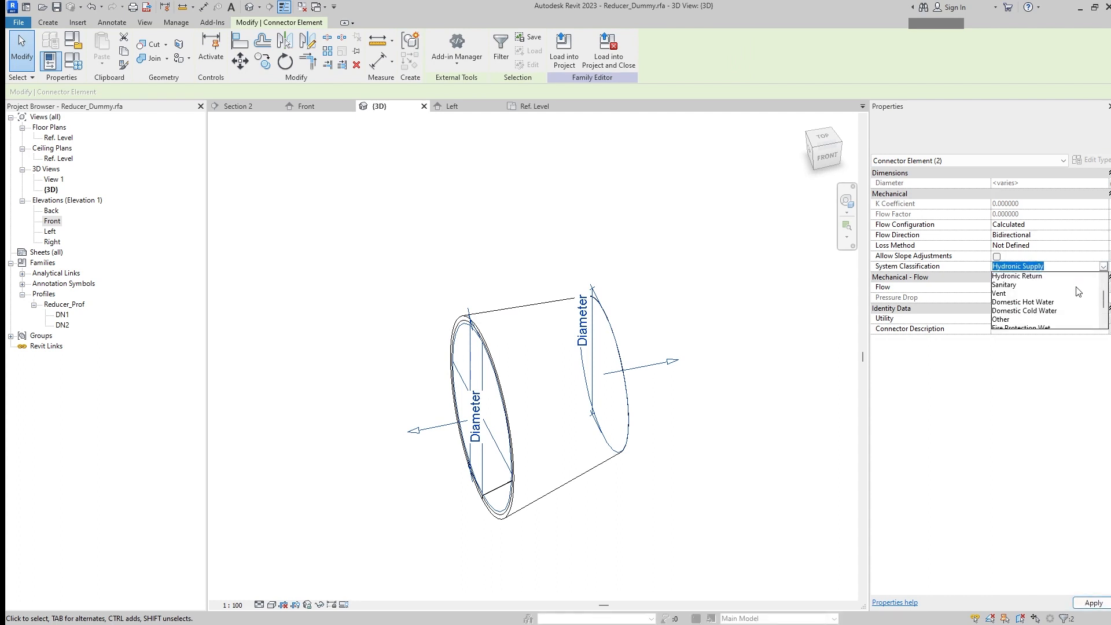
left_click(1010, 312)
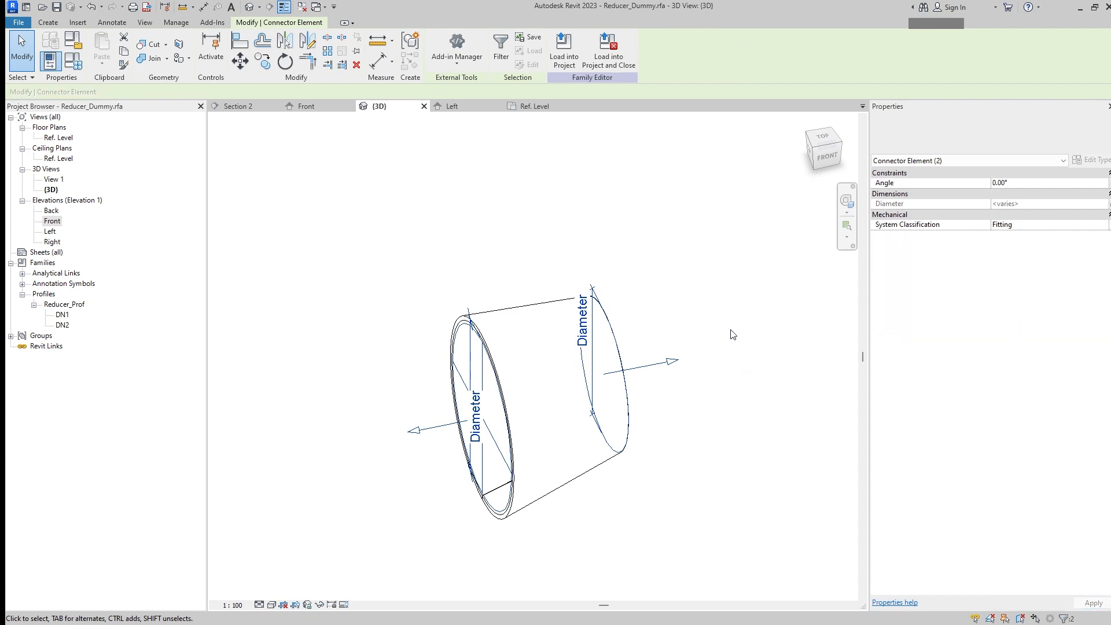
left_click(672, 258)
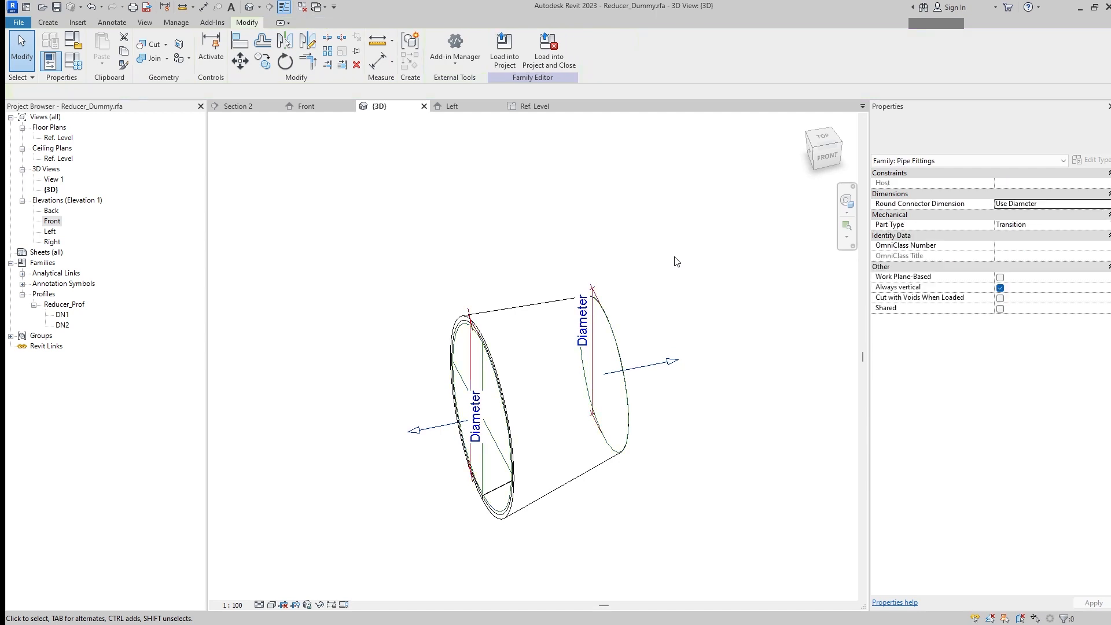
Examine the reducer body and its two connectors in the 3D view and the Front elevation.
middle_click_drag(670, 258, 634, 257, "shift")
middle_click_drag(456, 410, 461, 373)
double_click(52, 222)
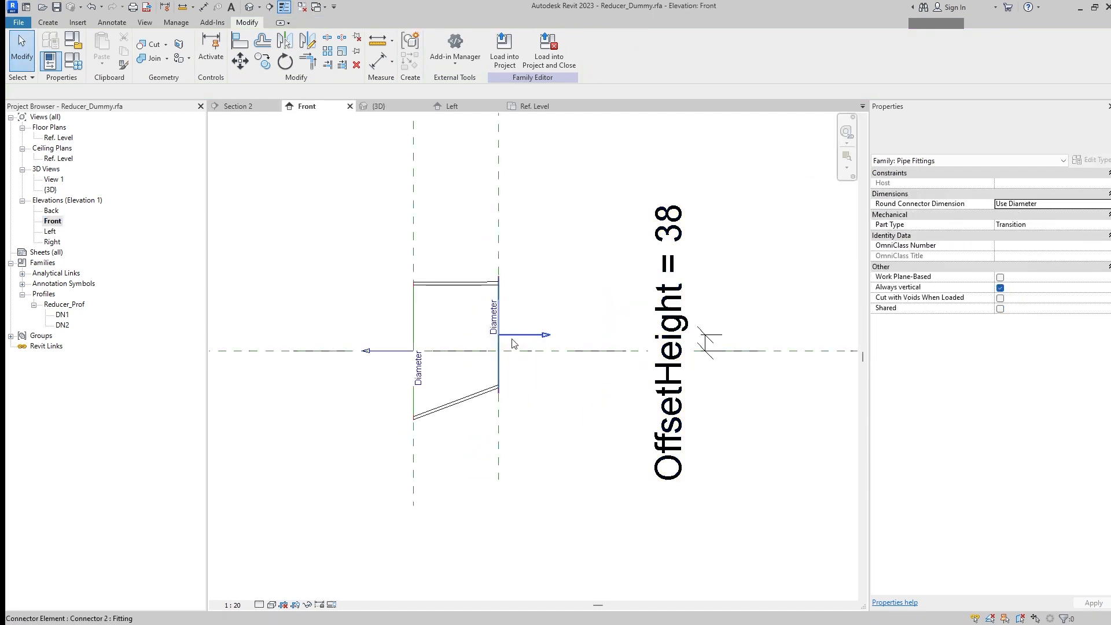
scroll(422, 288, "up", 2)
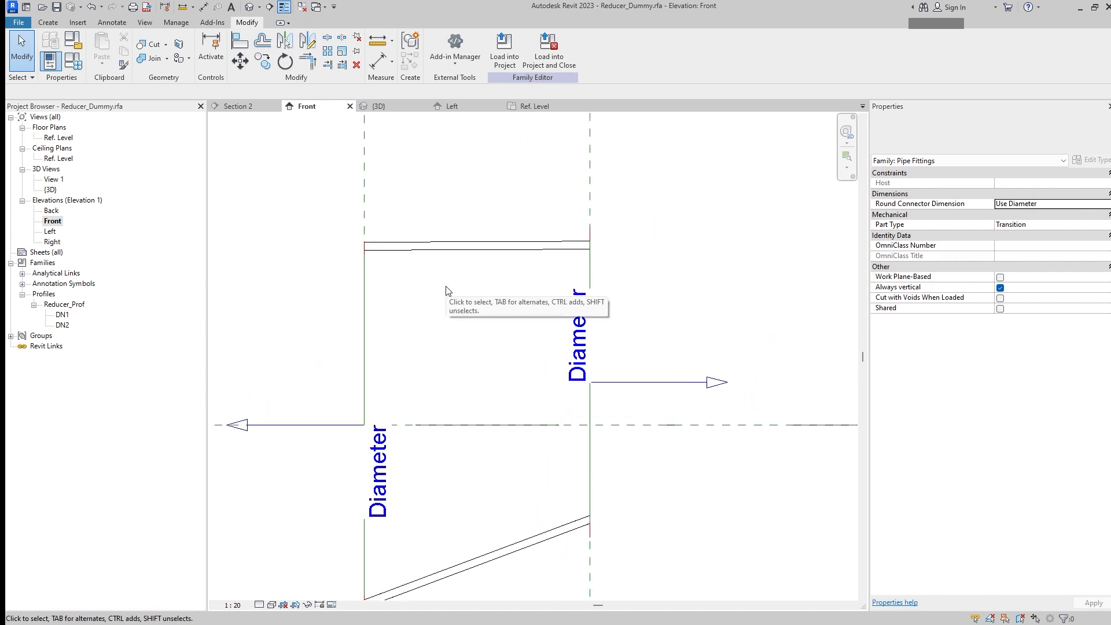
scroll(446, 307, "down", 2)
left_click(249, 7)
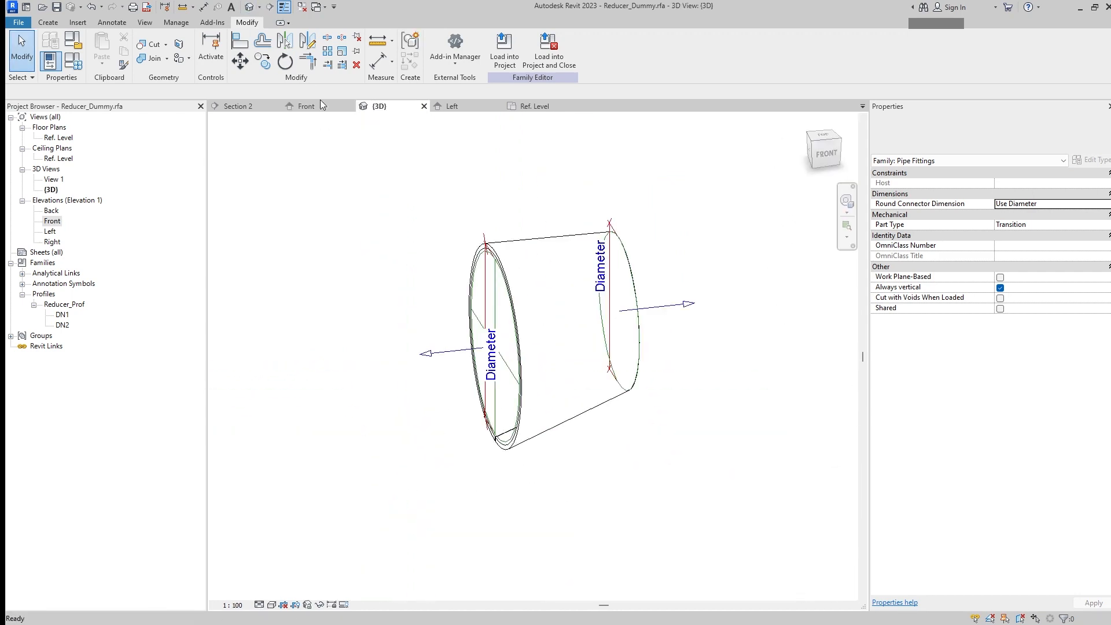
mouse_move(472, 301)
middle_mouse_down("shift")
mouse_move(516, 340)
mouse_move(482, 310)
middle_mouse_up("shift")
middle_click_drag(482, 310, 517, 372)
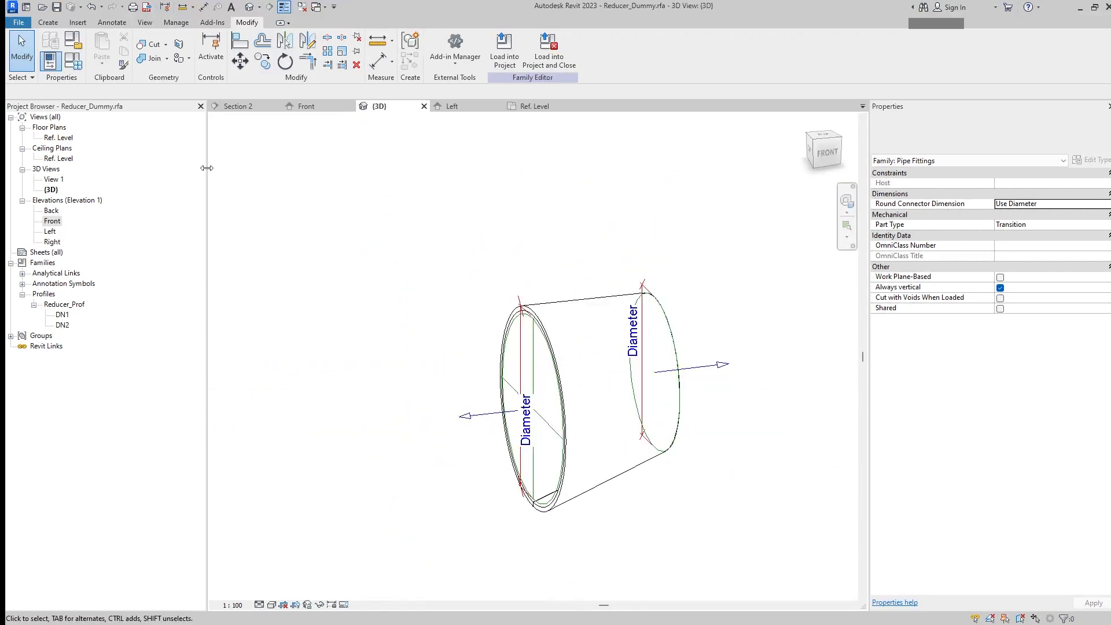
Review the family's parameters in Family Types, and switch to the REDUCERS_DUMMY.xlsx workbook in Excel to view the reducer data.
left_click(82, 68)
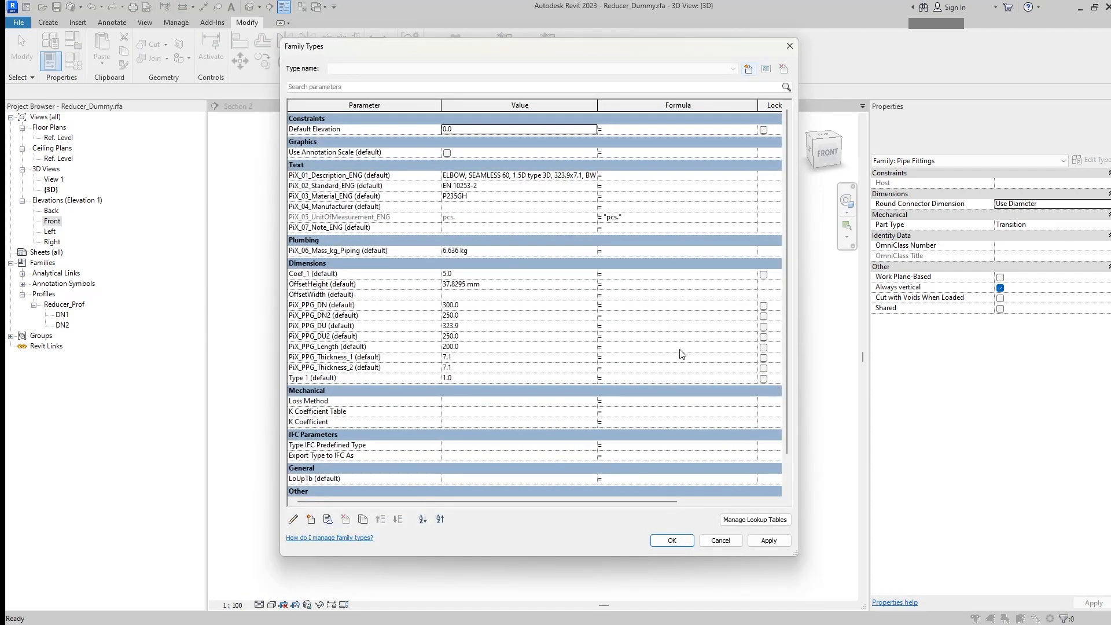
left_click_drag(0, 133, 626, 28)
double_click(626, 29)
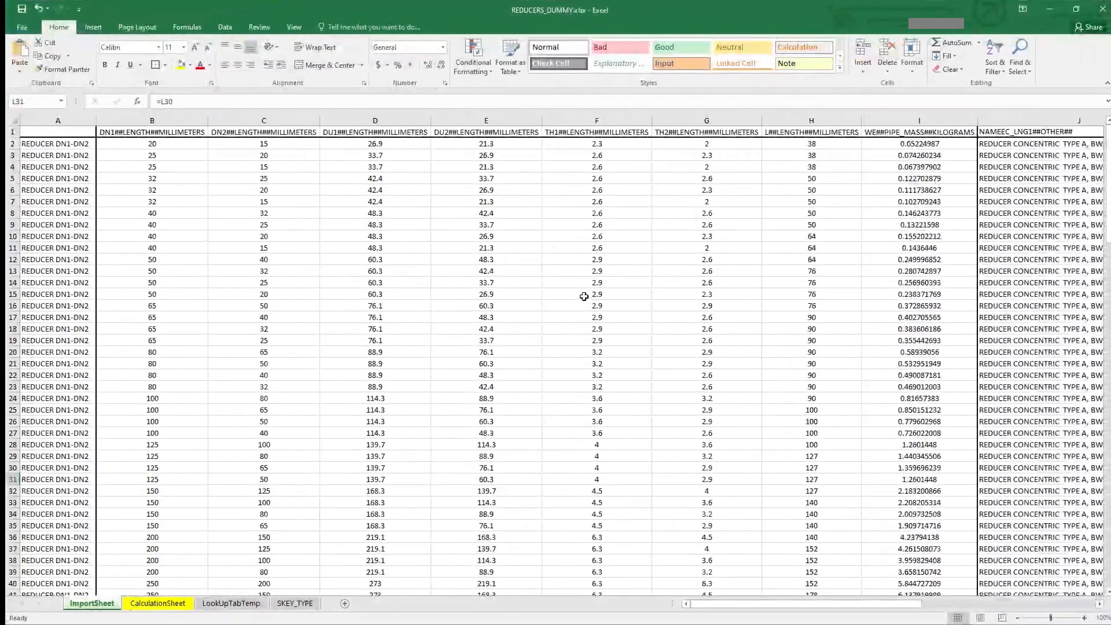
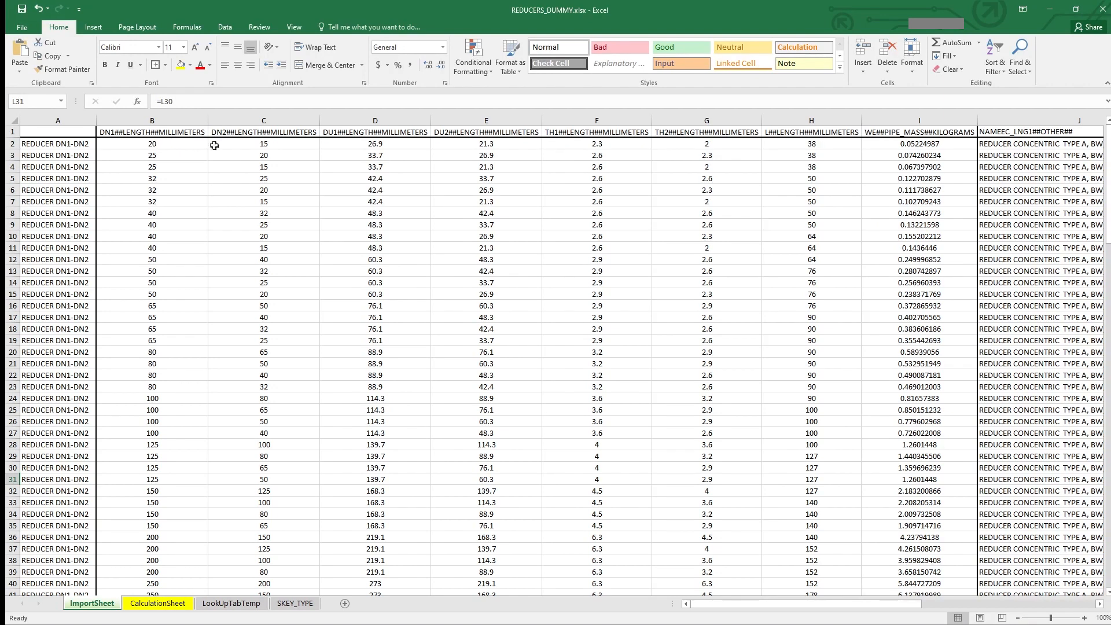
Examine the ImportSheet's nominal diameters in both size orders, outer diameters, wall thicknesses, lengths, mass and the concentric and eccentric description columns.
mouse_move(179, 143)
left_mouse_down()
mouse_move(233, 147)
mouse_move(189, 143)
left_mouse_up()
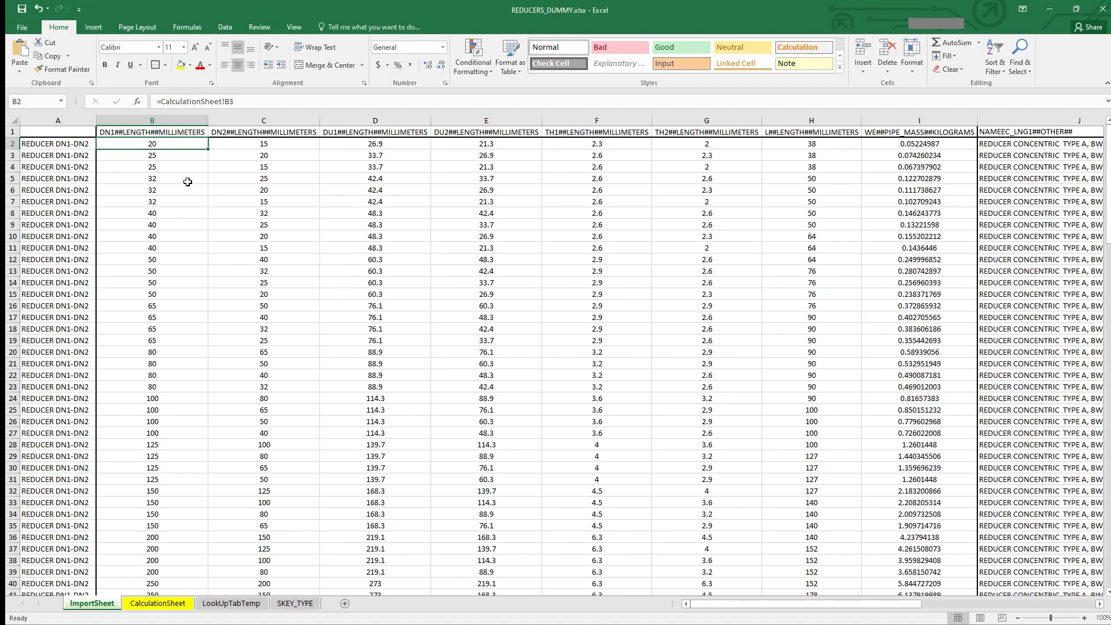
scroll(214, 247, "down", 5)
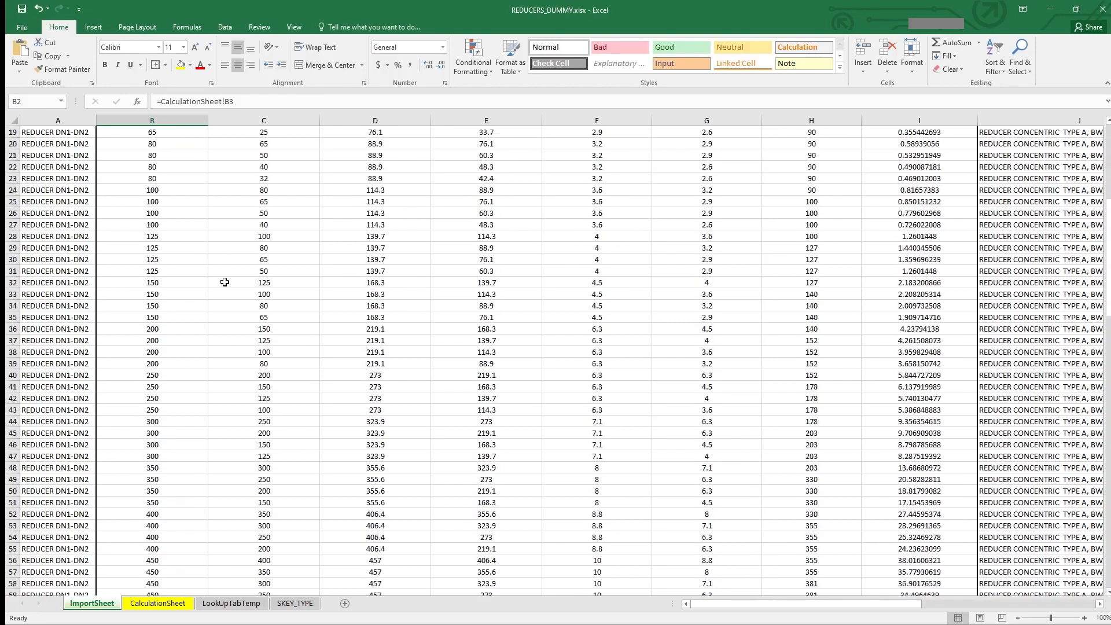
scroll(224, 281, "up", 5)
scroll(208, 228, "down", 14)
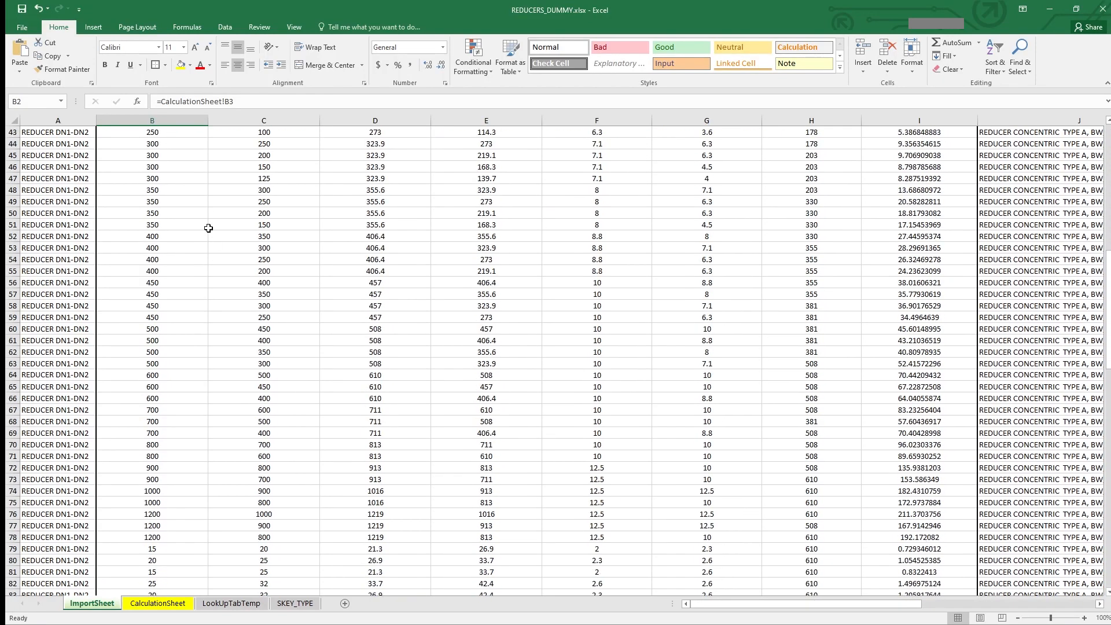
left_click(162, 549)
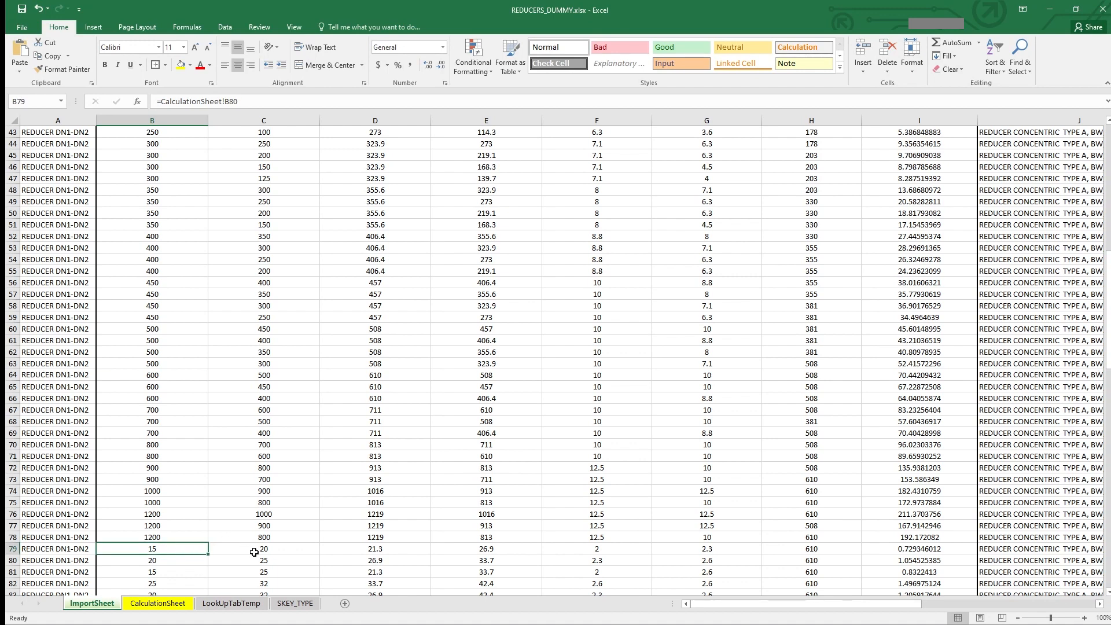
scroll(221, 486, "up", 14)
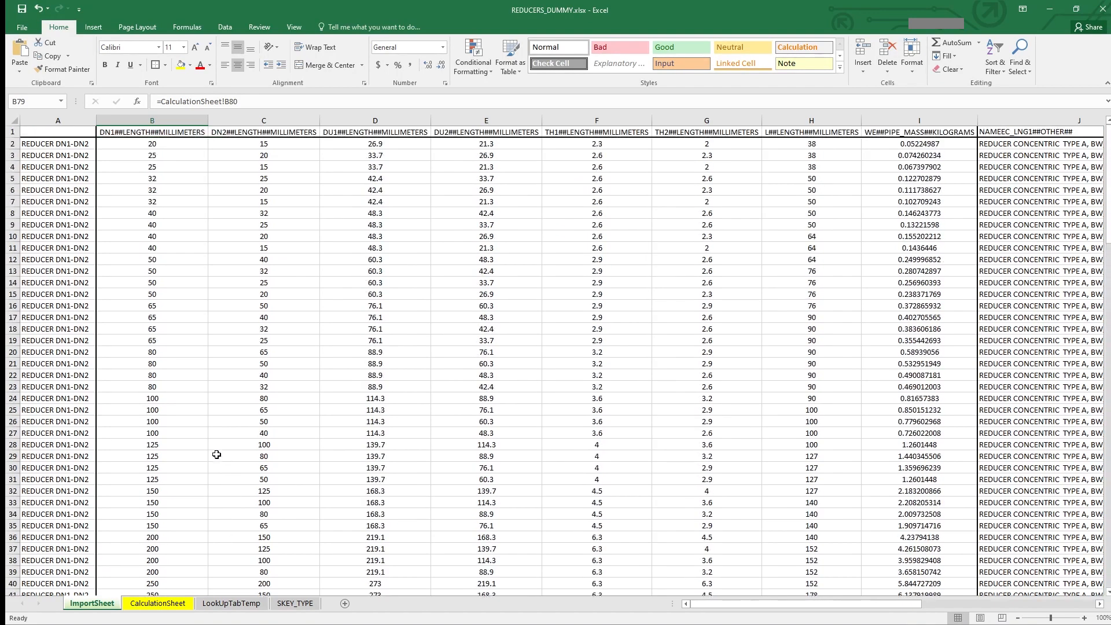
left_click_drag(158, 145, 222, 150)
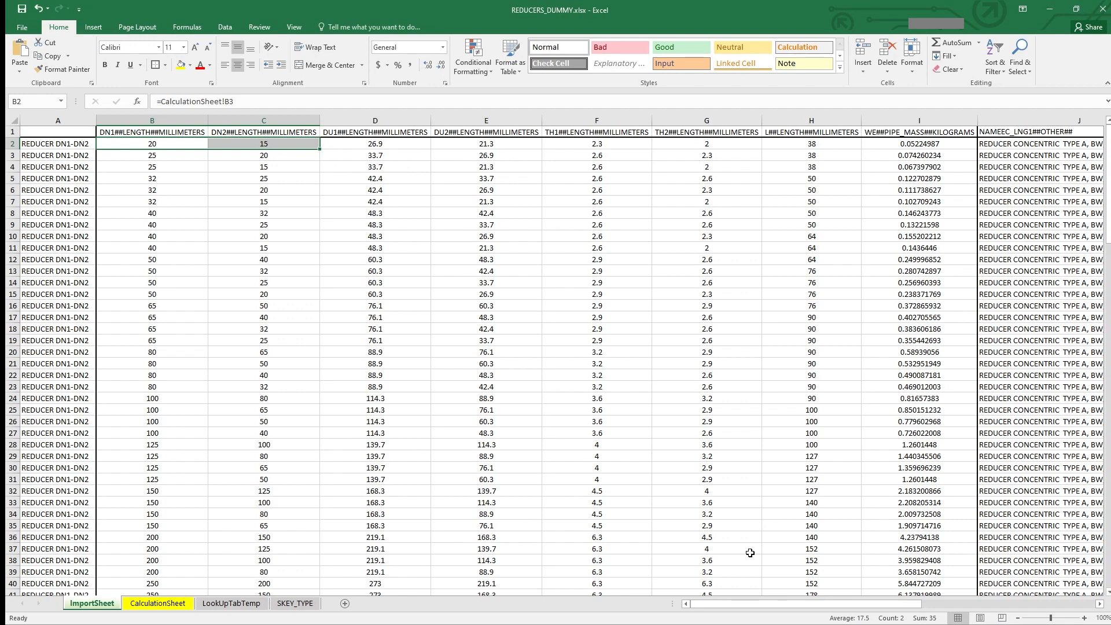
left_click(781, 459)
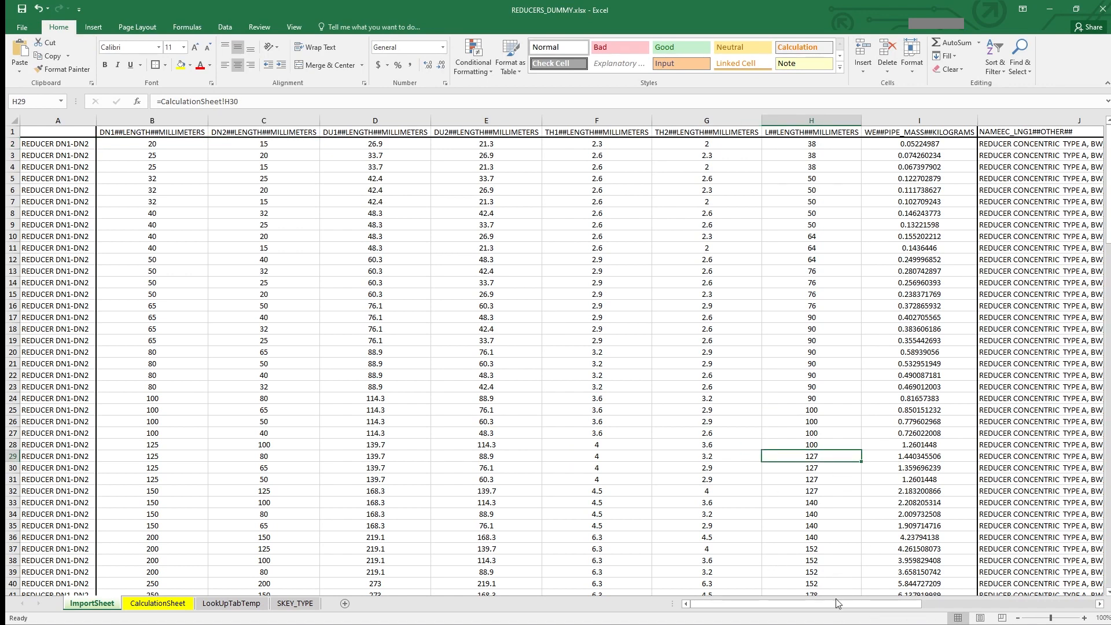
left_click_drag(840, 604, 945, 624)
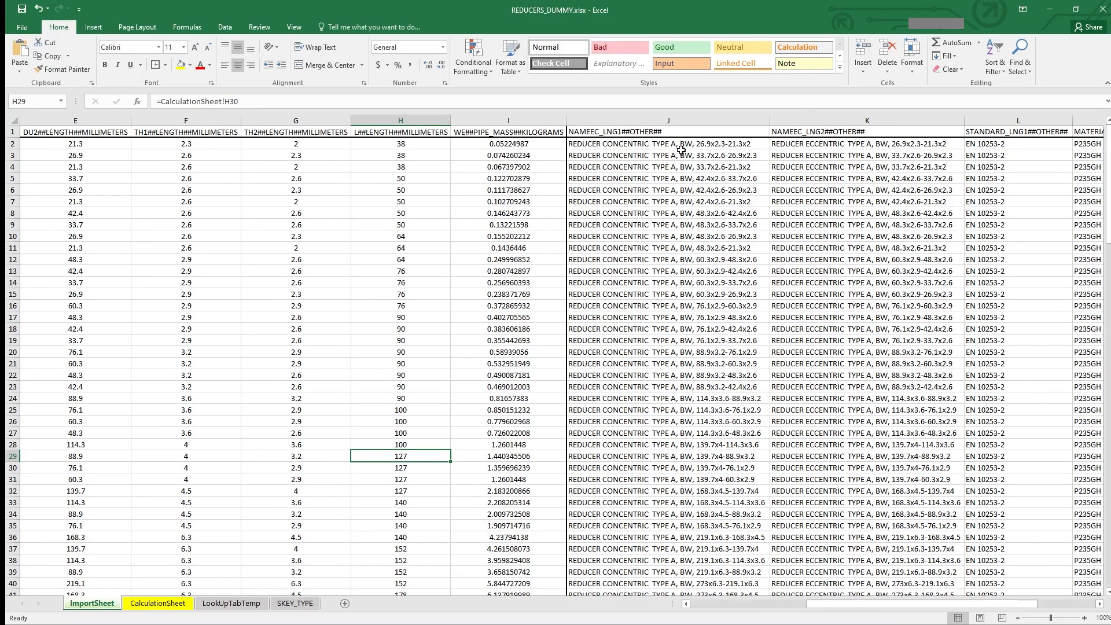
left_click(648, 145)
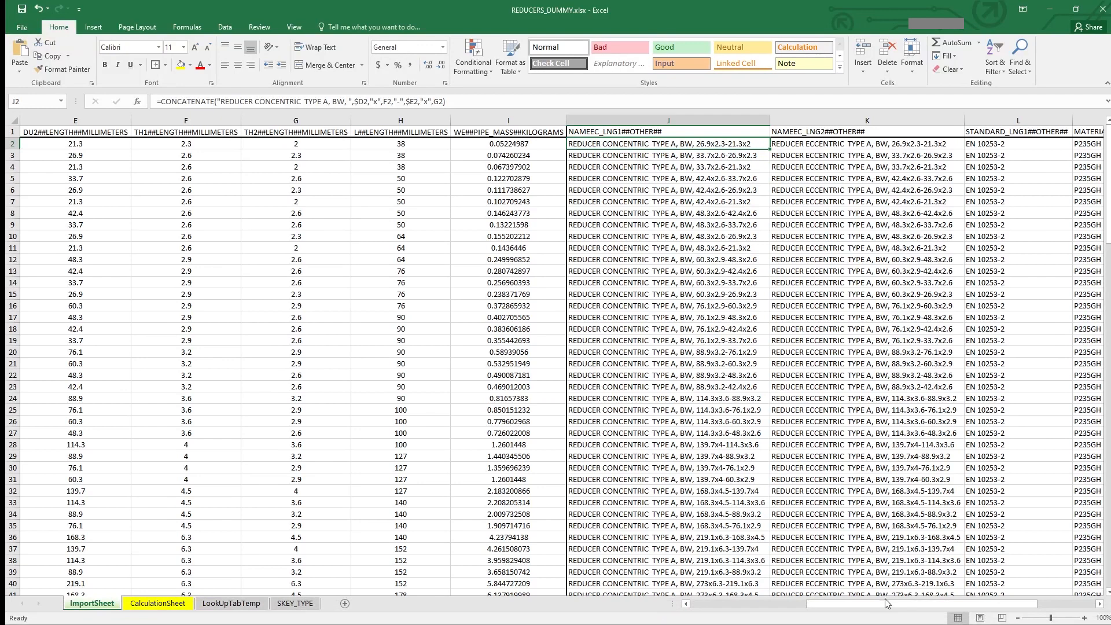
left_click_drag(888, 603, 713, 599)
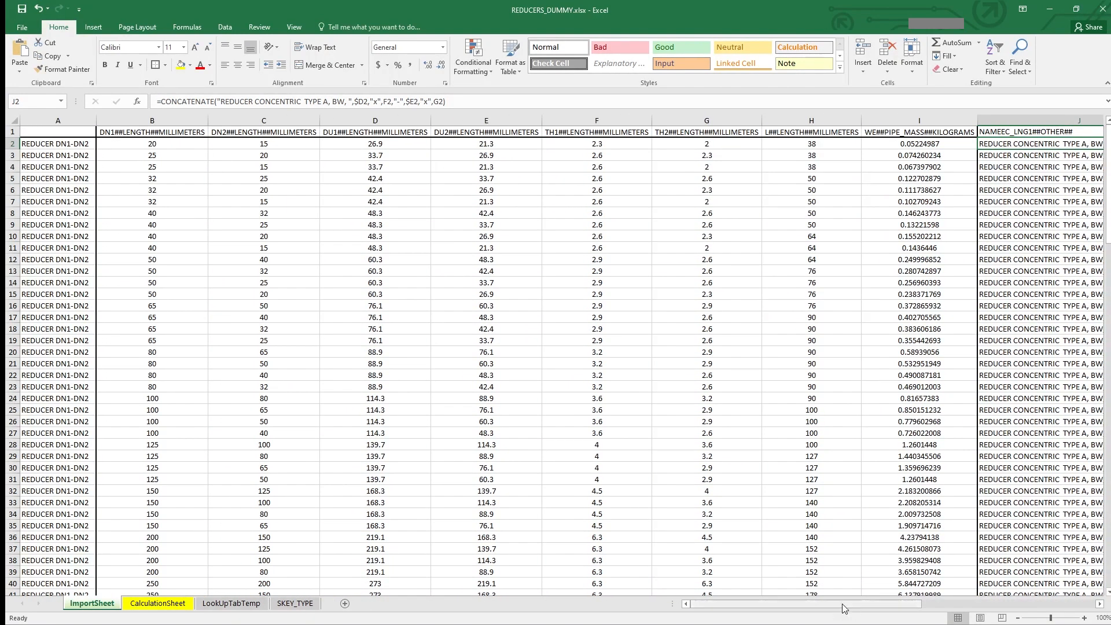
mouse_move(840, 608)
left_mouse_down()
mouse_move(909, 602)
mouse_move(850, 604)
left_mouse_up()
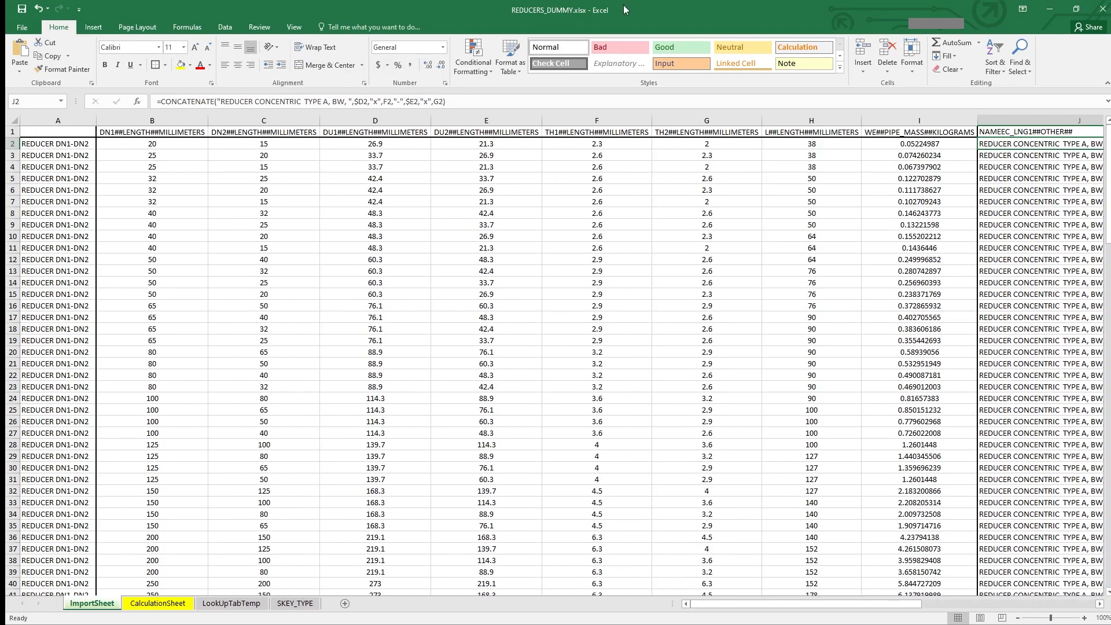
Switch to the Reducer_Dummy family in Revit and import REDUCERS_DUMMY.csv as its lookup table.
left_click(601, 316)
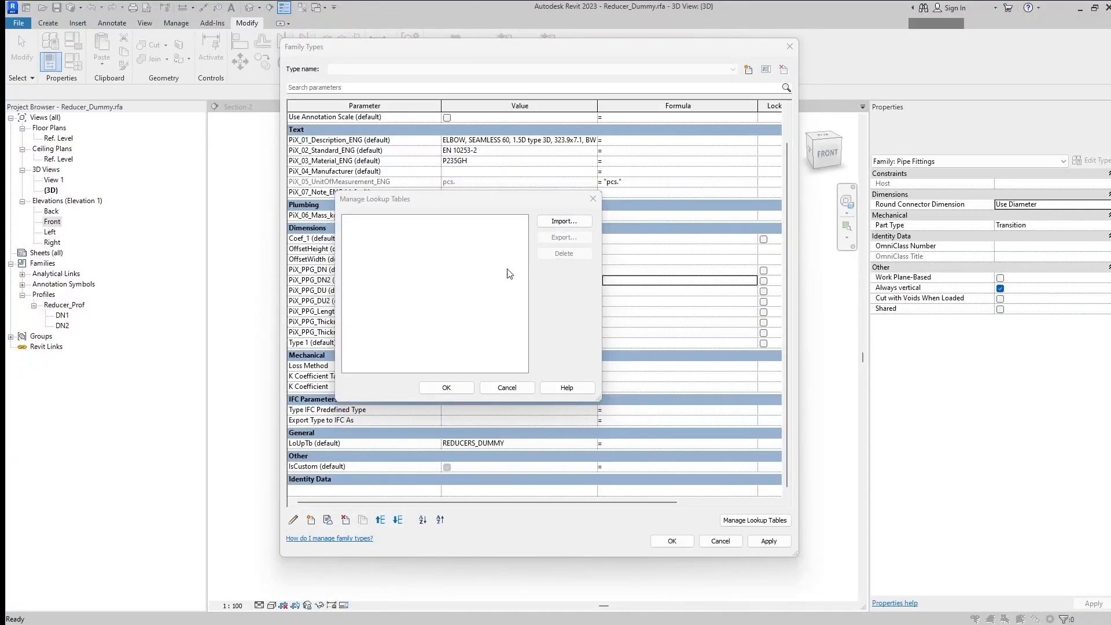
left_click(563, 222)
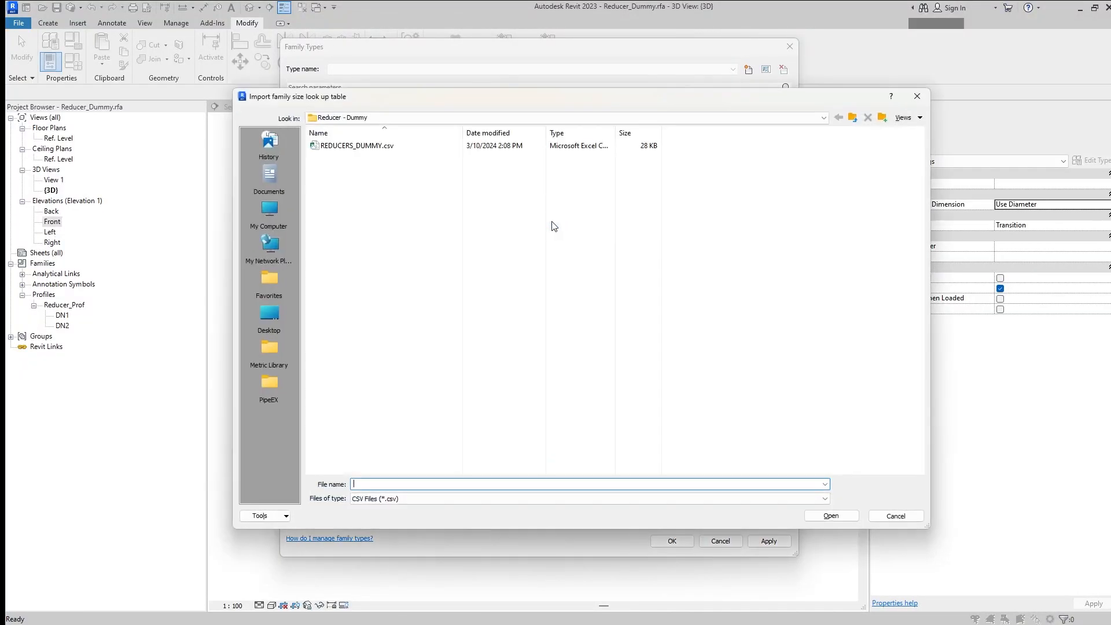
double_click(407, 150)
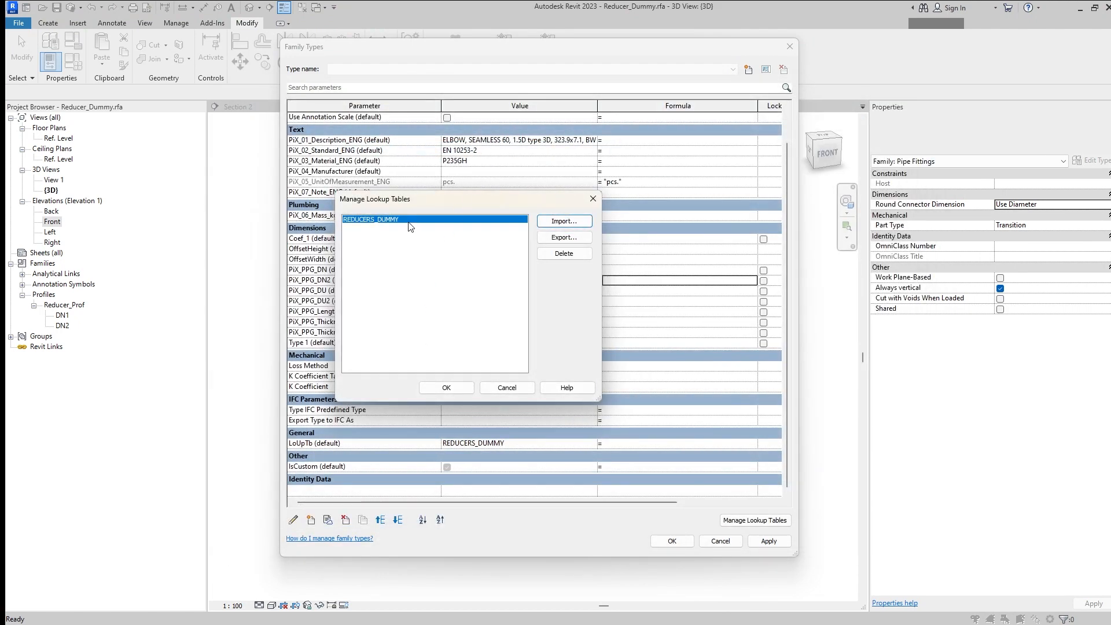
left_click(443, 388)
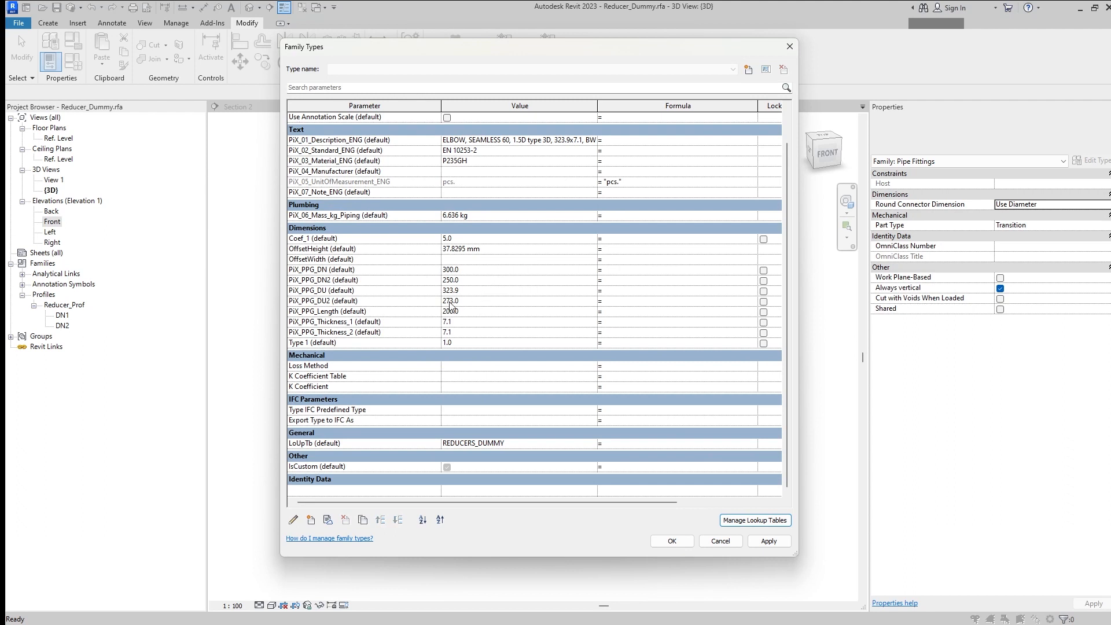
Set the PiX_PPG_DU formula to size_lookup(LoUpTb, "DU1", 0 mm, PiX_PPG_DN, PiX_PPG_DN2).
left_click(618, 291)
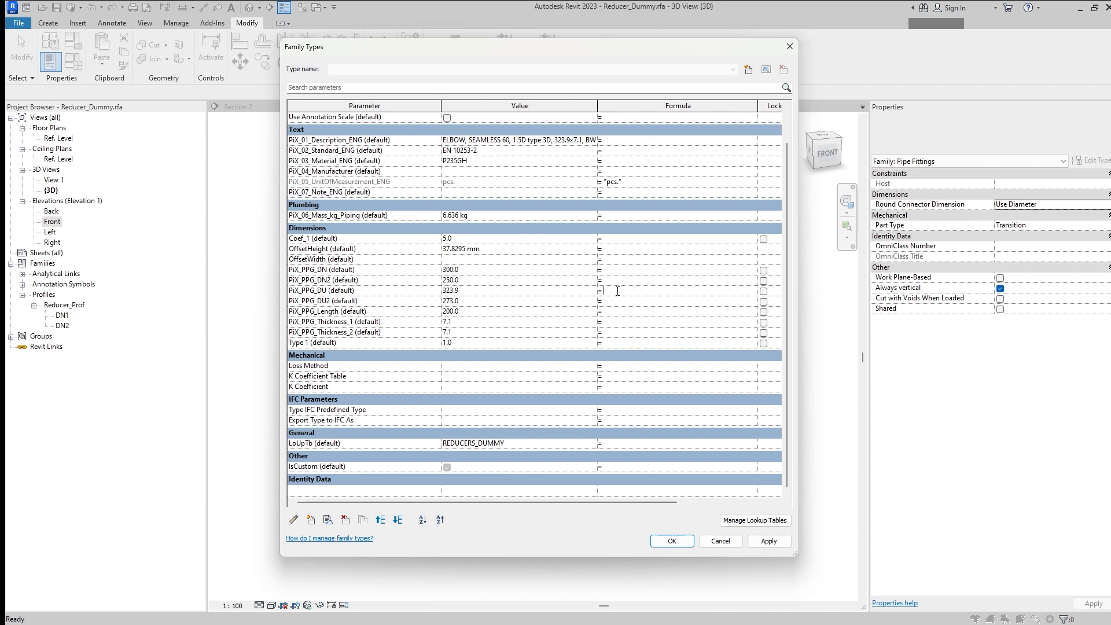
key("ctrl+v")
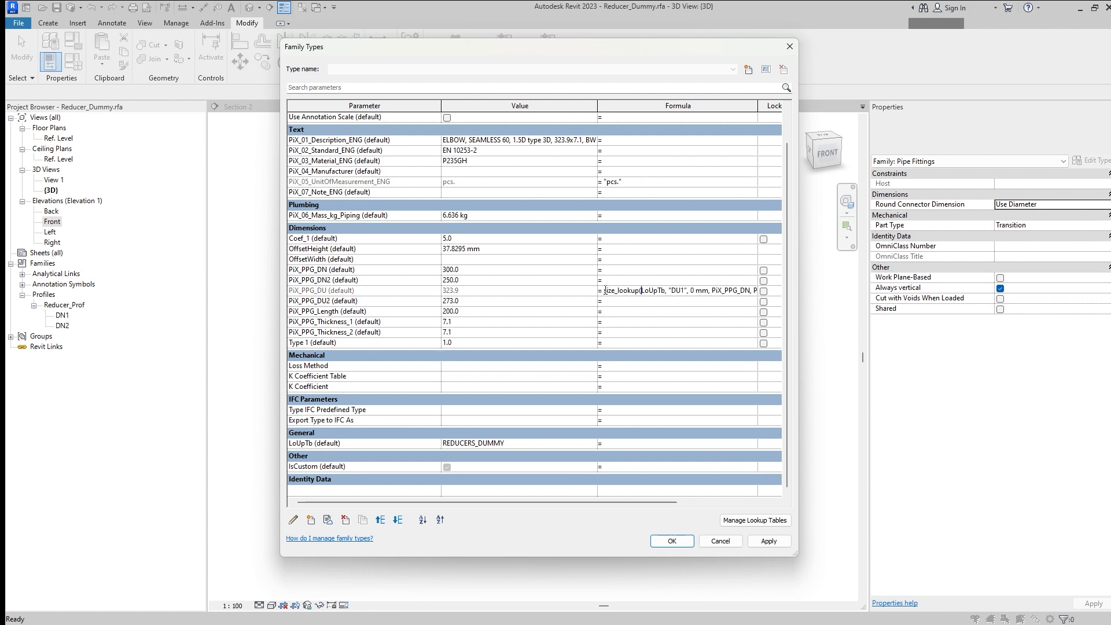
Examine the arguments of the PiX_PPG_DU lookup formula: table parameter, column name, default value and the two nominal diameters.
left_click_drag(604, 290, 639, 292)
left_click(605, 291)
left_click(616, 291)
left_click_drag(642, 291, 666, 291)
left_click(669, 291)
double_click(669, 291)
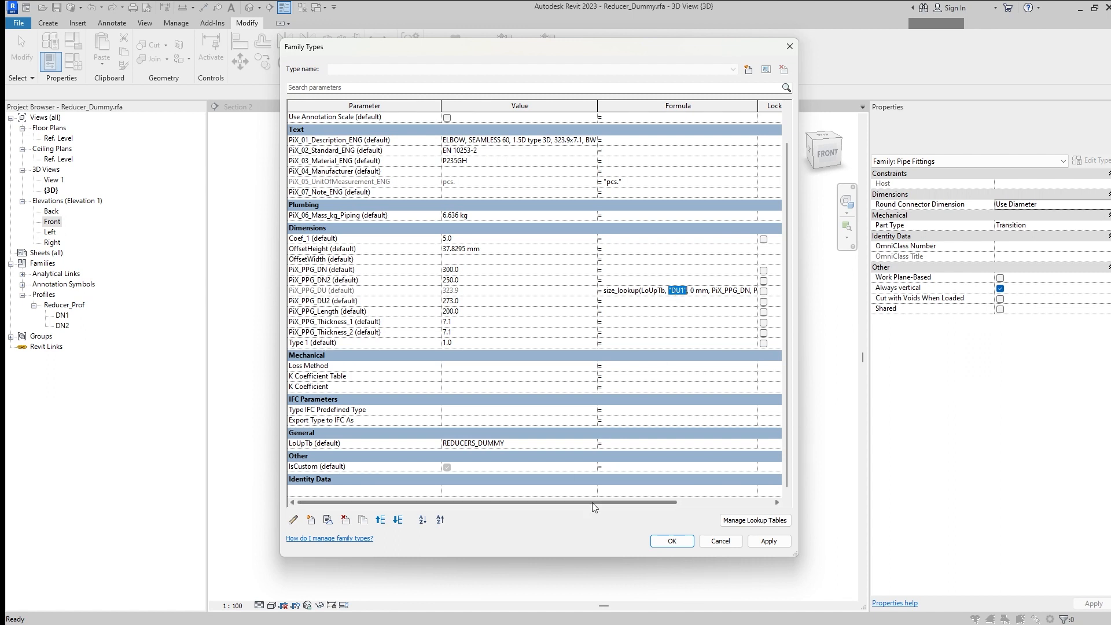
mouse_move(592, 503)
left_mouse_down()
mouse_move(627, 506)
mouse_move(594, 505)
left_mouse_up()
left_click(728, 291)
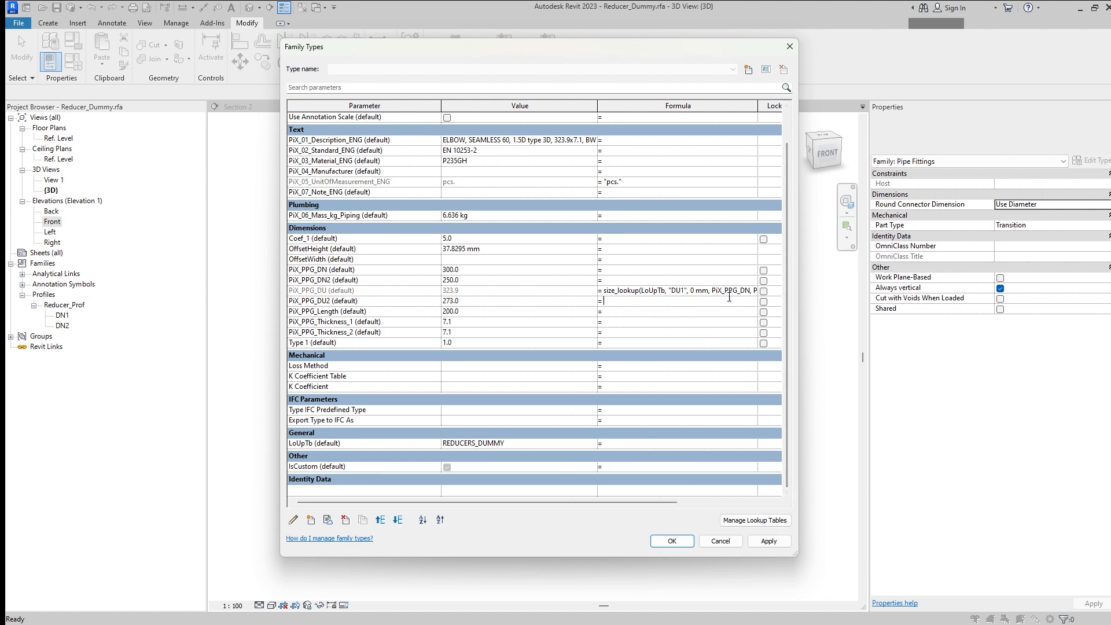
left_click_drag(712, 291, 758, 291)
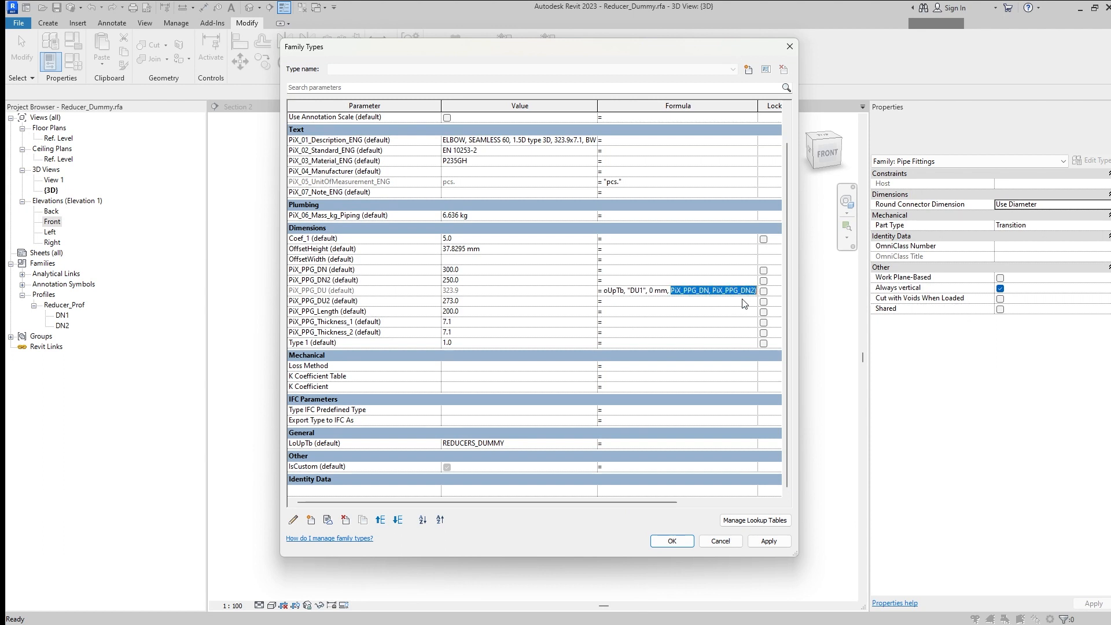
left_click(693, 298)
Give the description, standard, material, DU2, length and thickness parameters size_lookup formulas using NAMEEC_LNG1, STANDARD_LNG1, MATERIAL_LNG1, DU2, L, TH1 and TH2, and apply them.
left_click(691, 290)
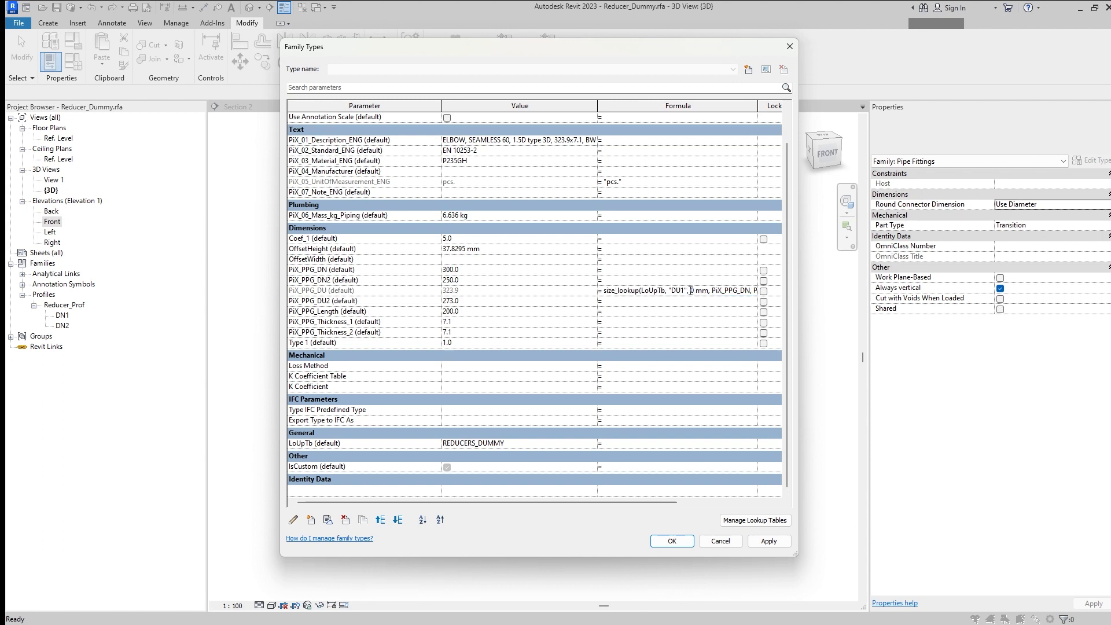
key("ctrl+a")
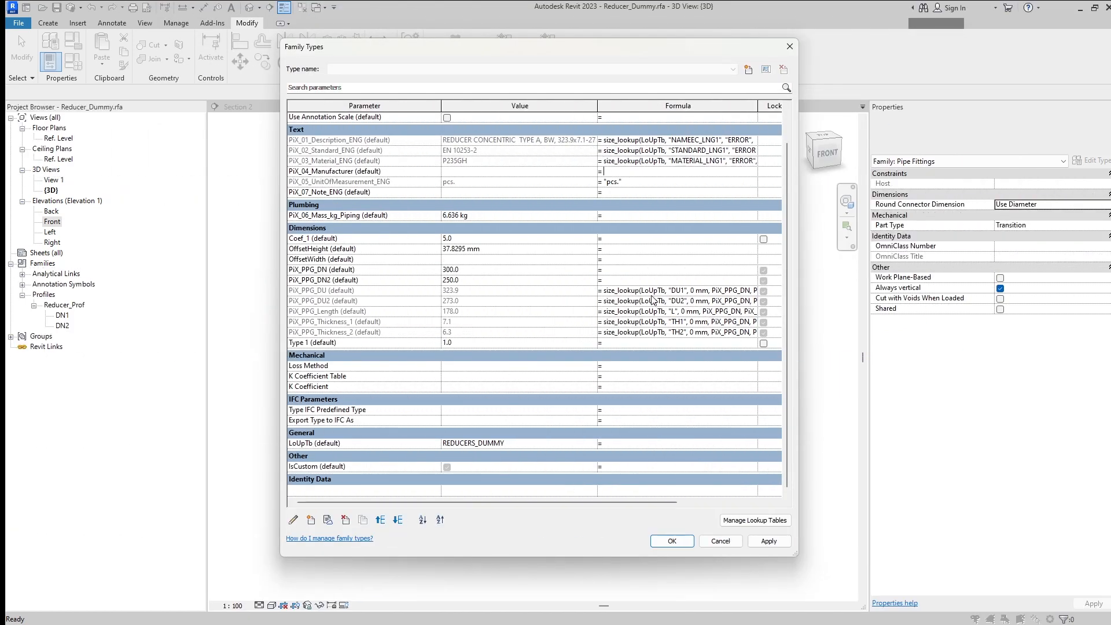
left_click(769, 541)
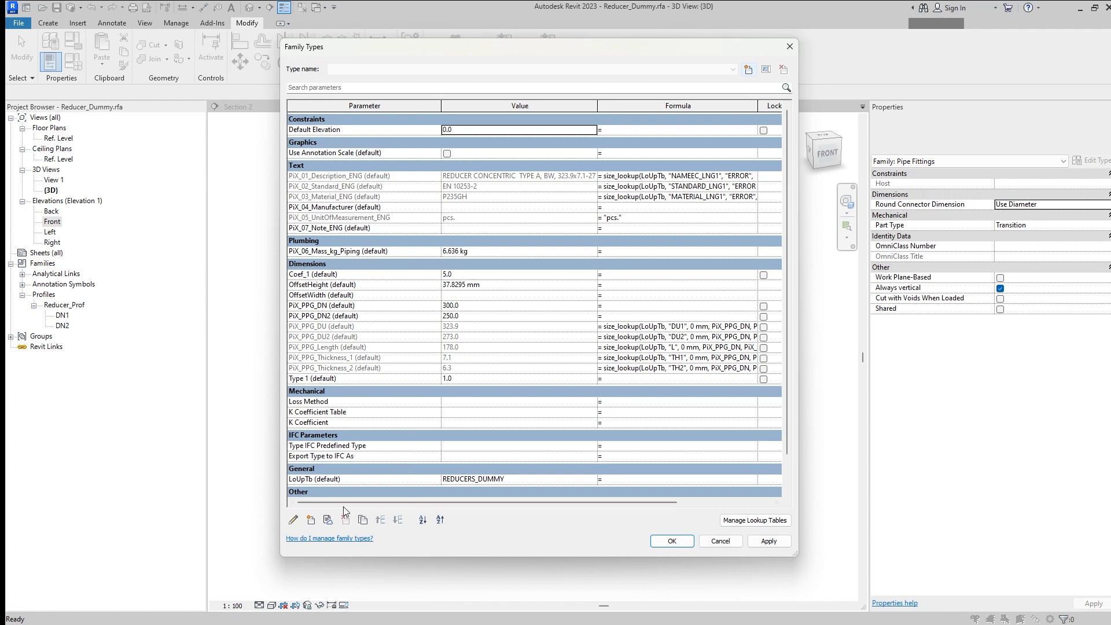
Rename the Type 1 family parameter as "Reducer type".
left_click(341, 378)
left_click(294, 520)
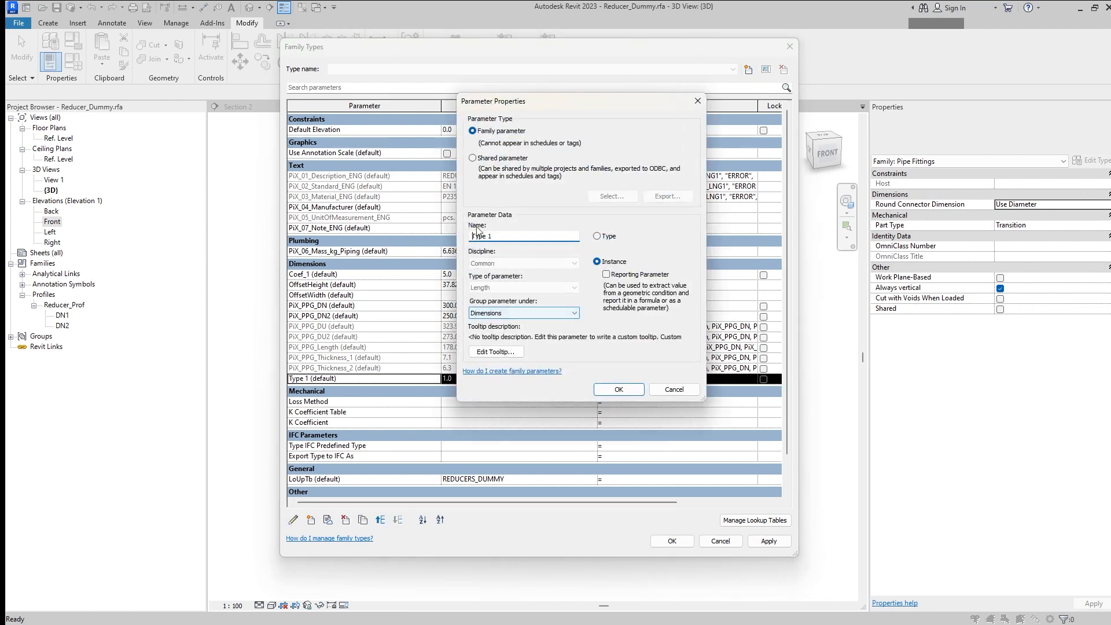
left_click(495, 235)
left_click_drag(496, 234, 454, 229)
type("R")
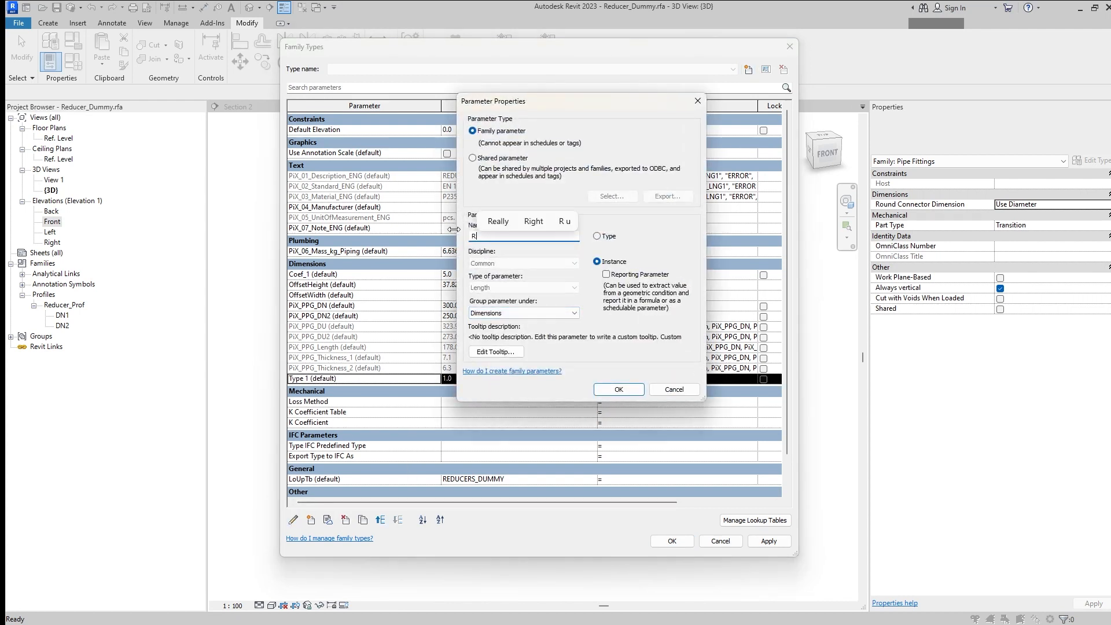
type("educer type")
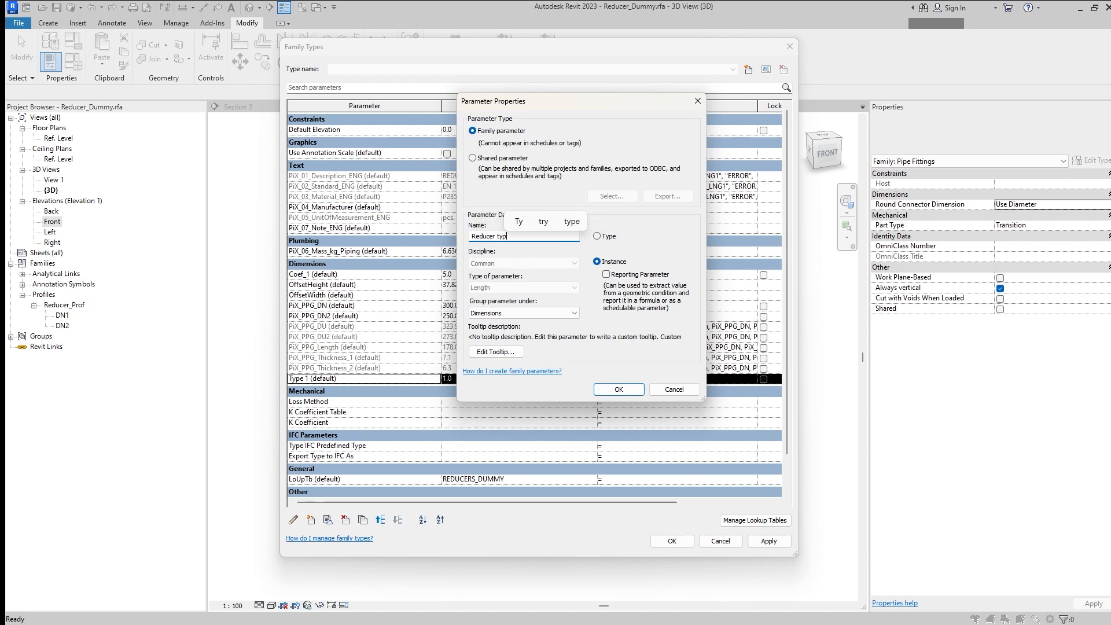
left_click(623, 389)
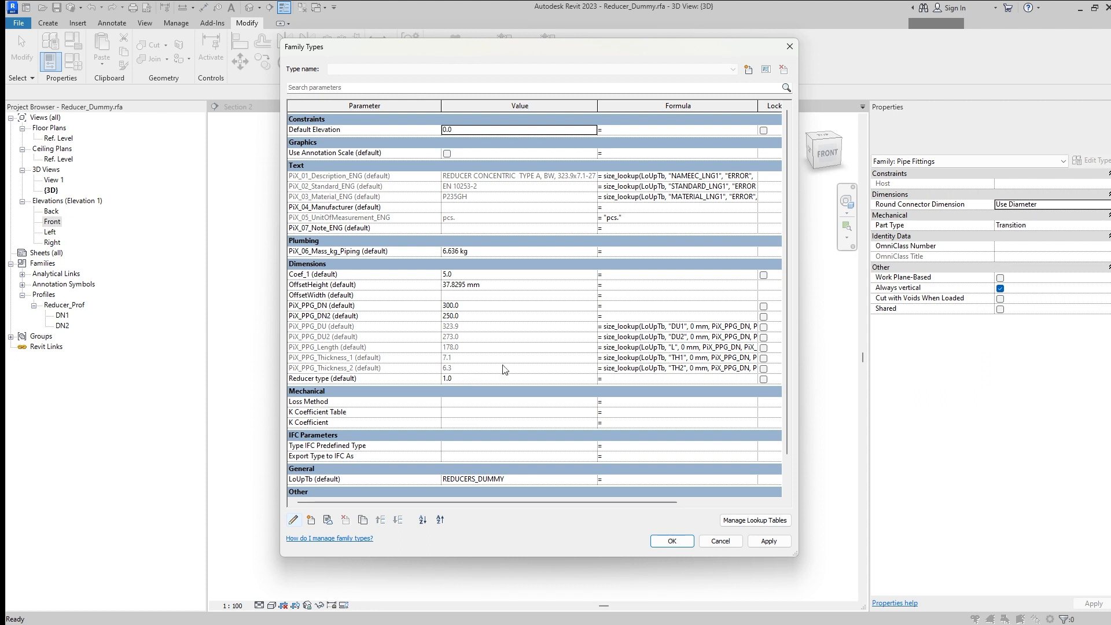
Set the PiX_06_Mass_kg_Piping formula to a size_lookup of the WE column in LoUpTb, with 0 kg as the default value.
left_click(666, 197)
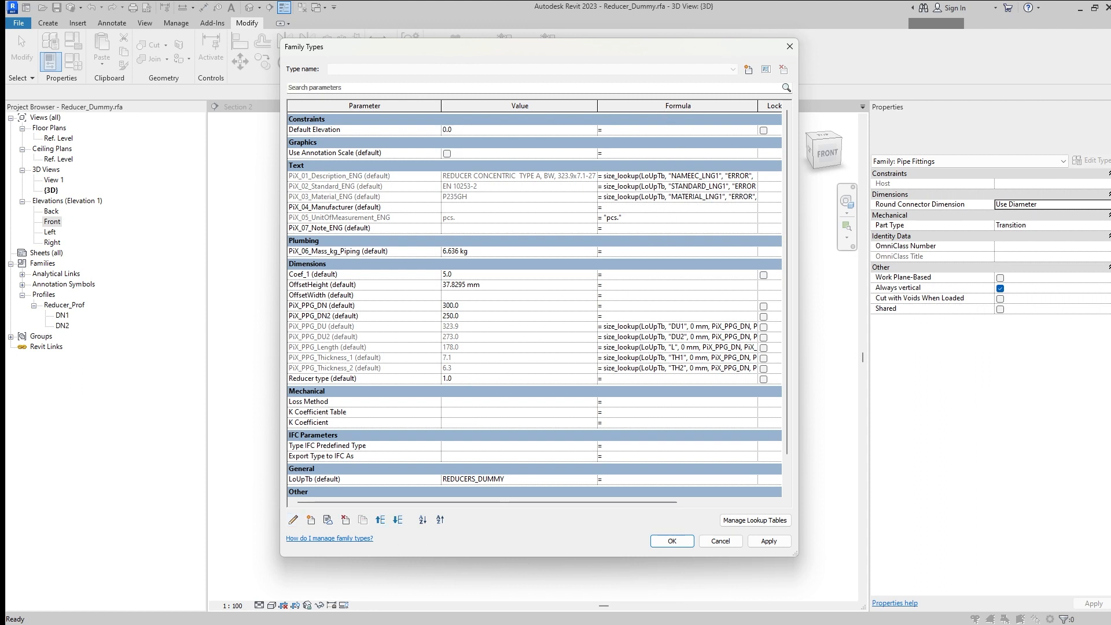
key("alt+Tab")
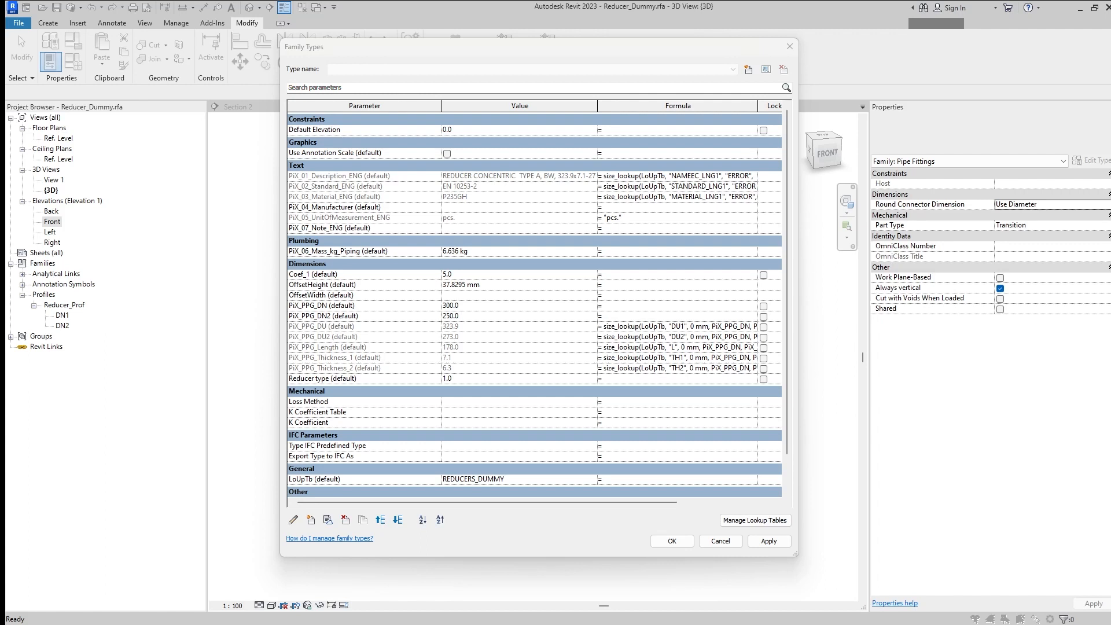
left_click(629, 252)
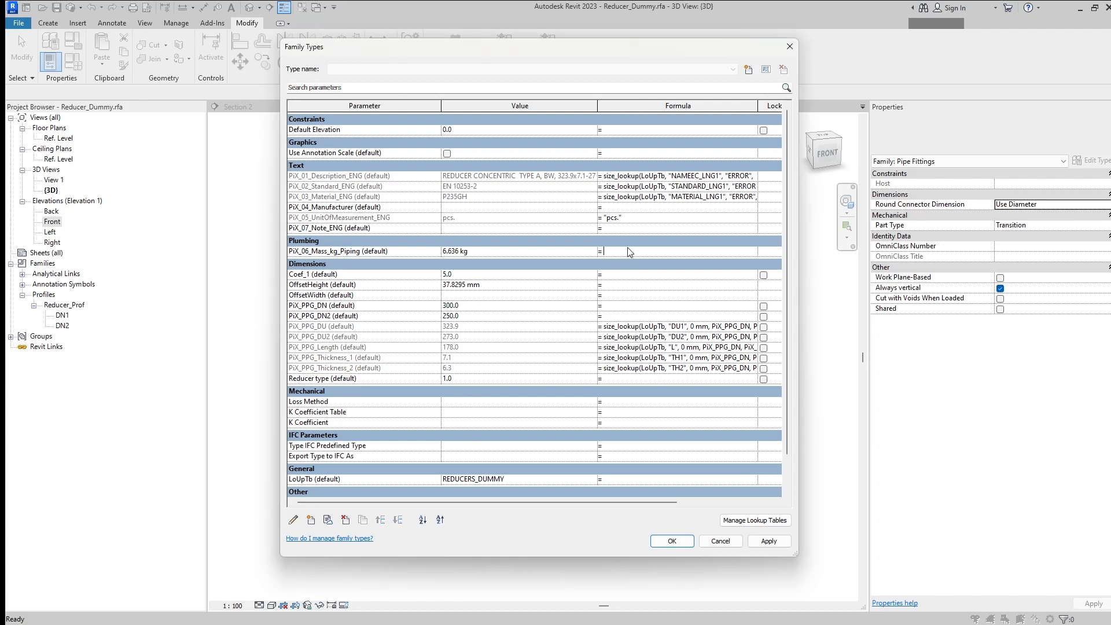
key("ctrl+v")
left_click(623, 276)
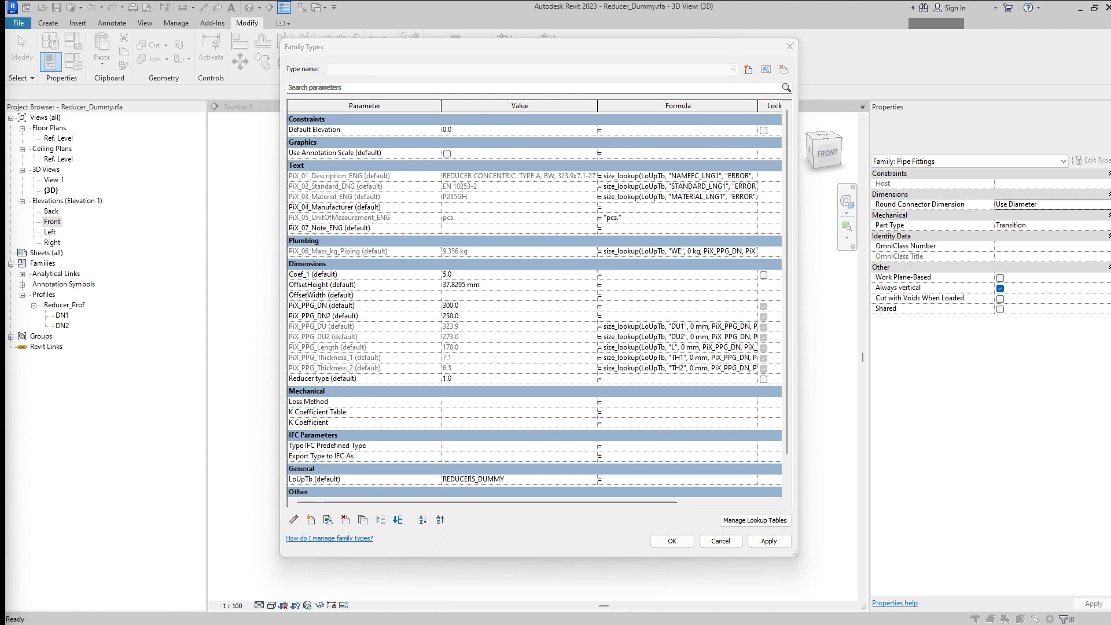
left_click(638, 275)
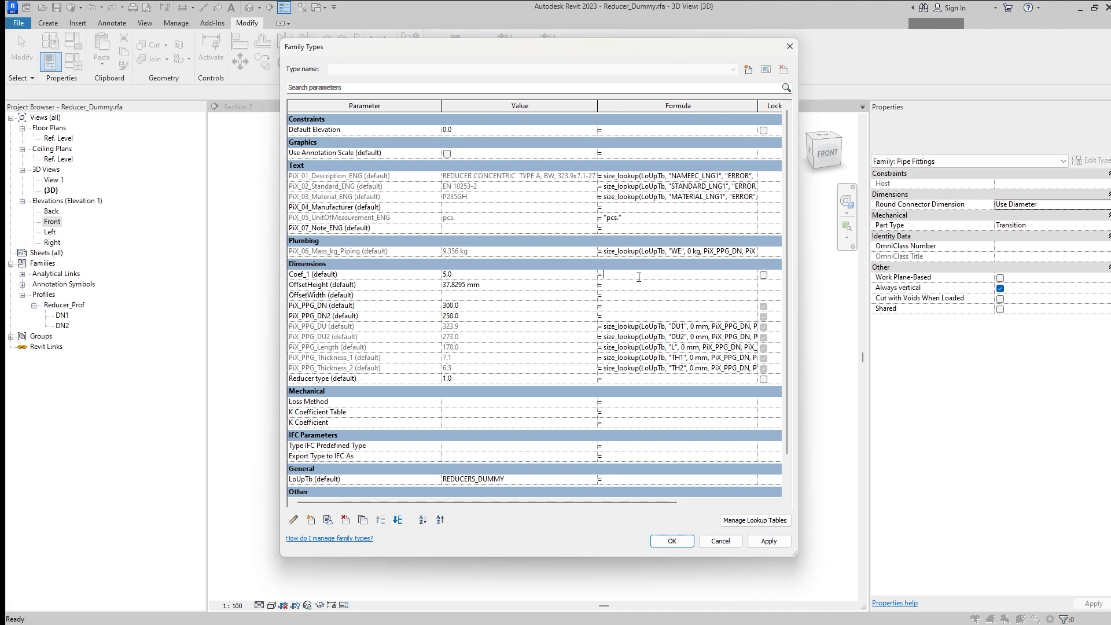
type("ab")
key("BackSpace")
key("BackSpace")
key("BackSpace")
key("BackSpace")
Set the Coef_1 formula to abs((PiX_PPG_DU - PiX_PPG_DU2) / 2).
left_click(330, 327)
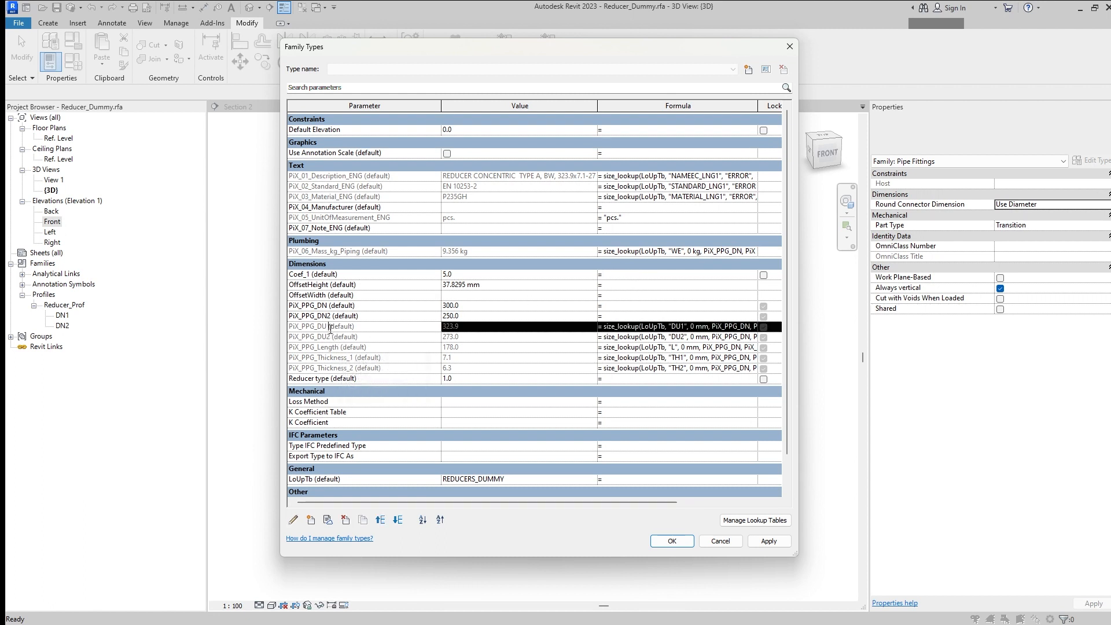
left_click(663, 275)
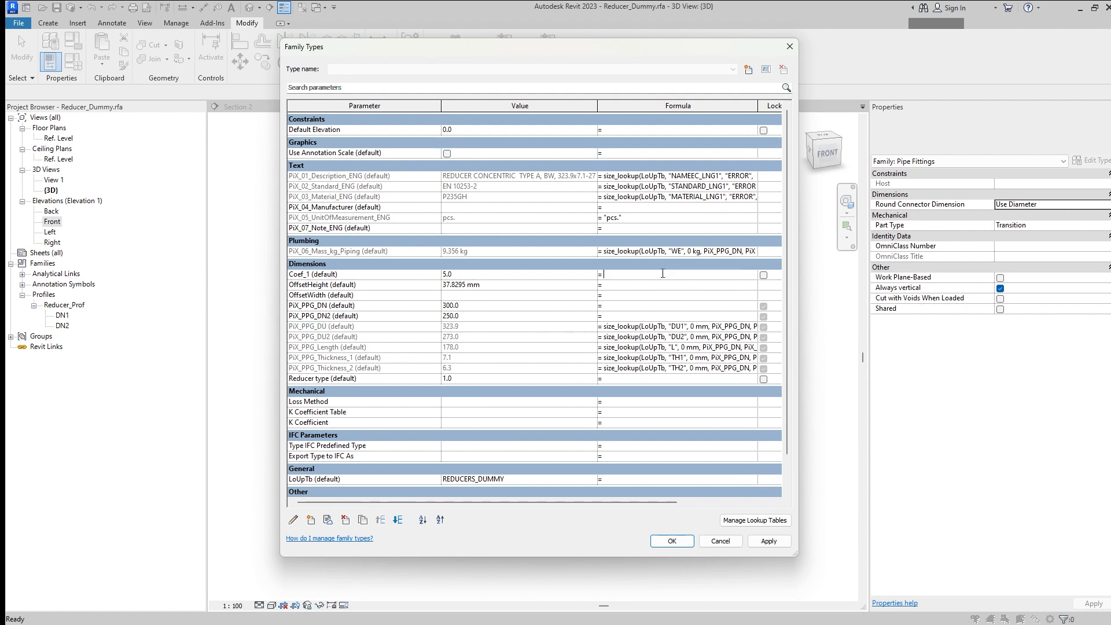
type("abs(")
type("PiX_PPG_DU")
type("-")
type("PiX_PPG_DU")
type("2)")
type("(")
type("/2")
key("Return")
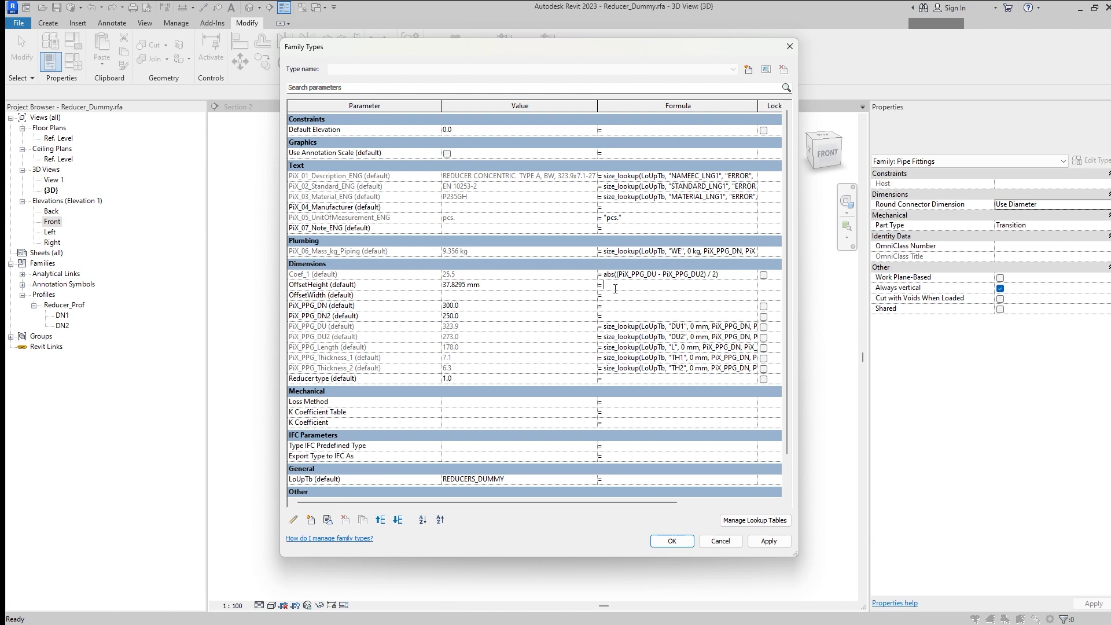
Set the OffsetHeight formula to if(Reducer type = 2 mm, Coef_1, 0 mm) and accept the family types.
type("(Reducer type=")
type("2,Coef_1,0mm")
key("Return")
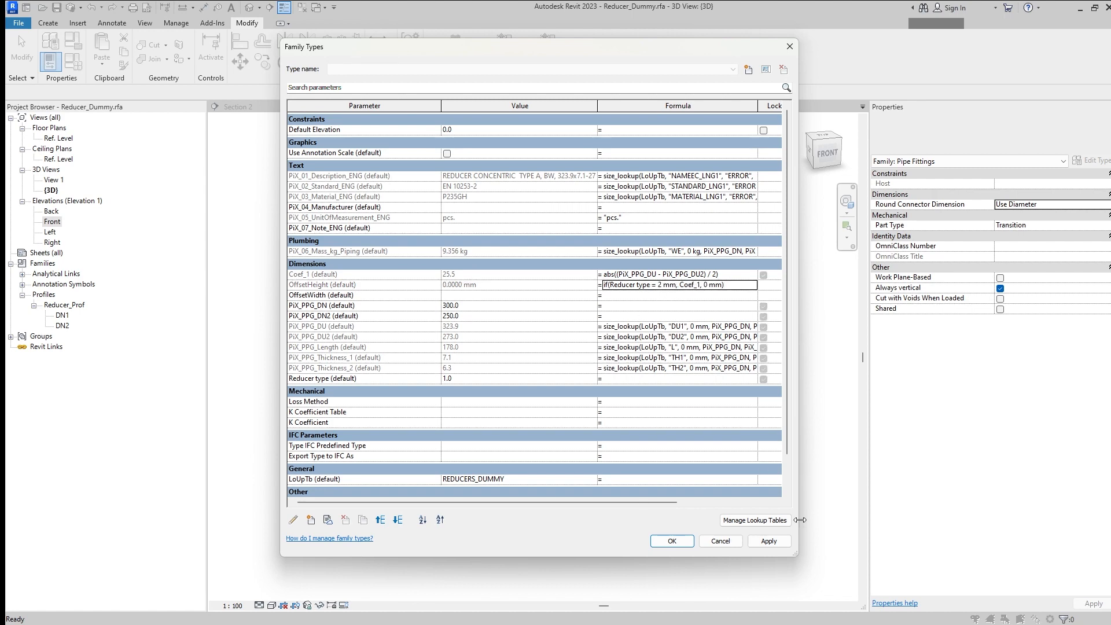
left_click(675, 543)
mouse_move(660, 416)
middle_mouse_down("shift")
mouse_move(602, 404)
mouse_move(648, 399)
middle_mouse_up("shift")
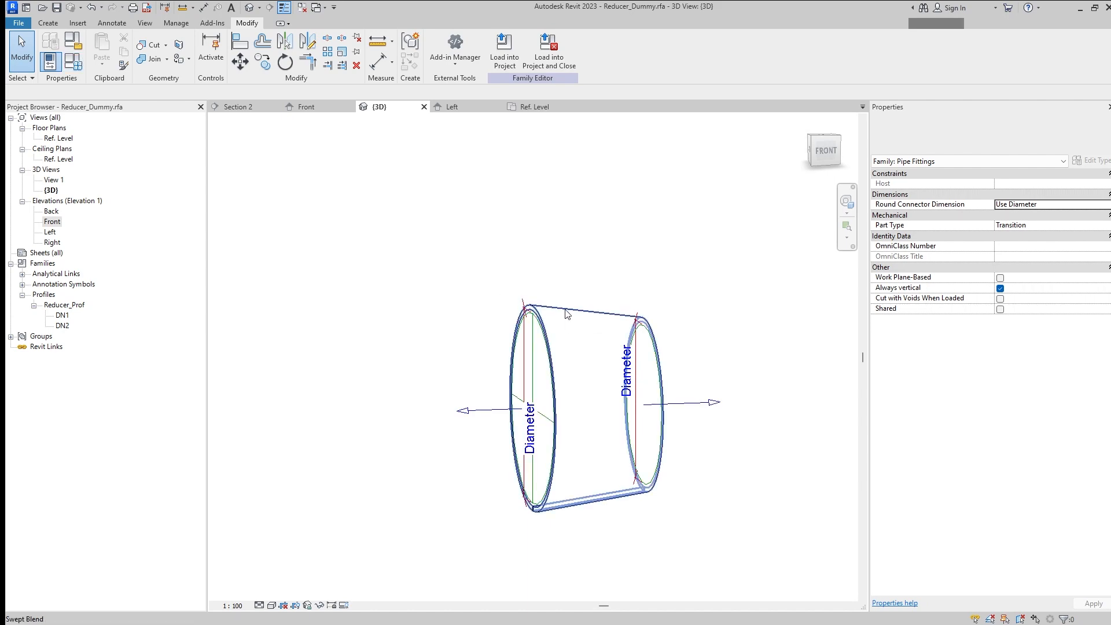
Set the Reducer type parameter to 2, apply it and check the reducer's shape from the front.
left_click(73, 61)
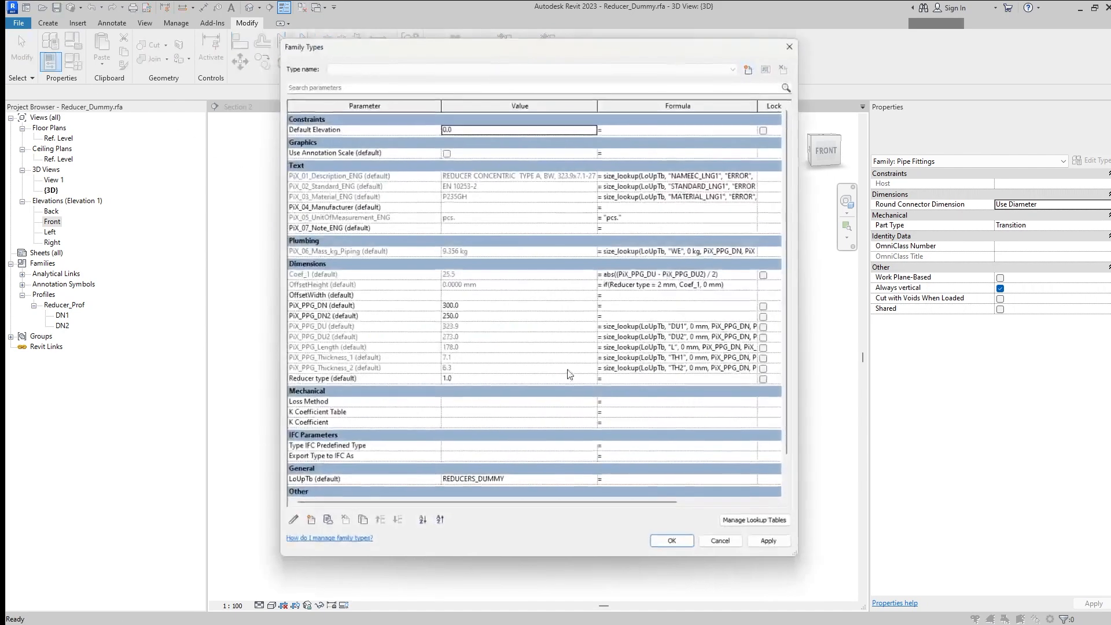
left_click(478, 379)
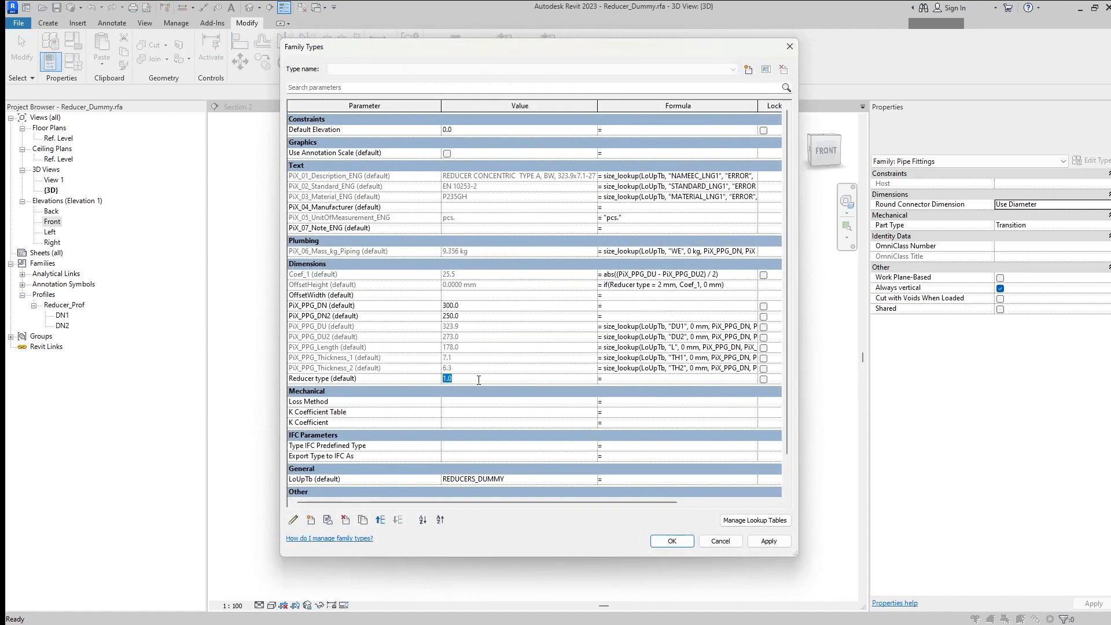
type("2")
left_click(502, 303)
left_click(771, 541)
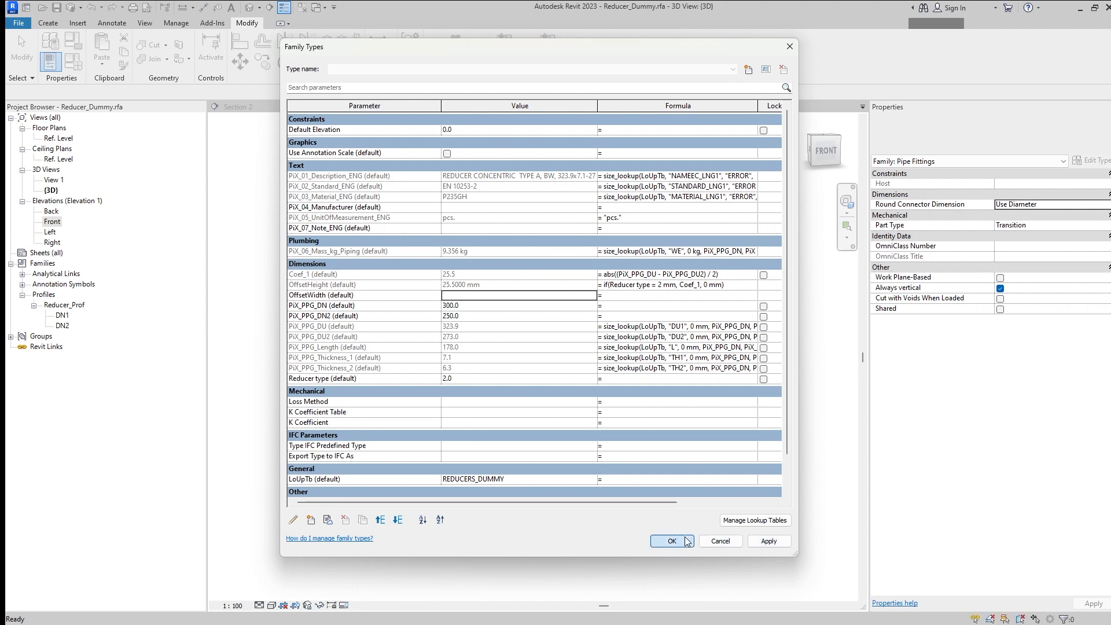
left_click(672, 541)
left_click(824, 149)
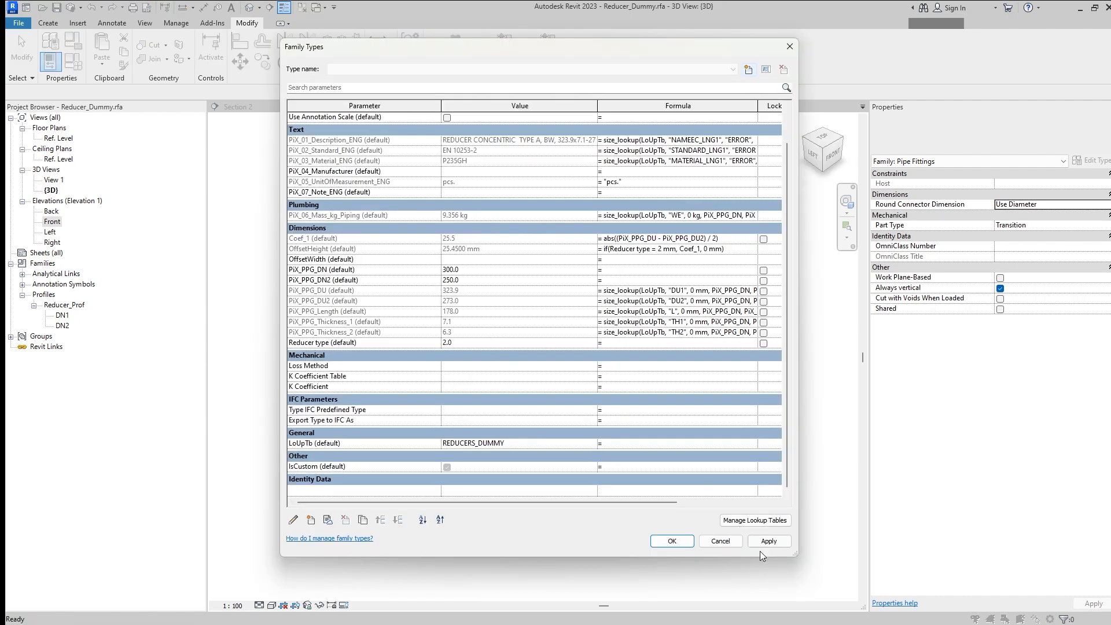
left_click(763, 544)
scroll(570, 313, "up", 1)
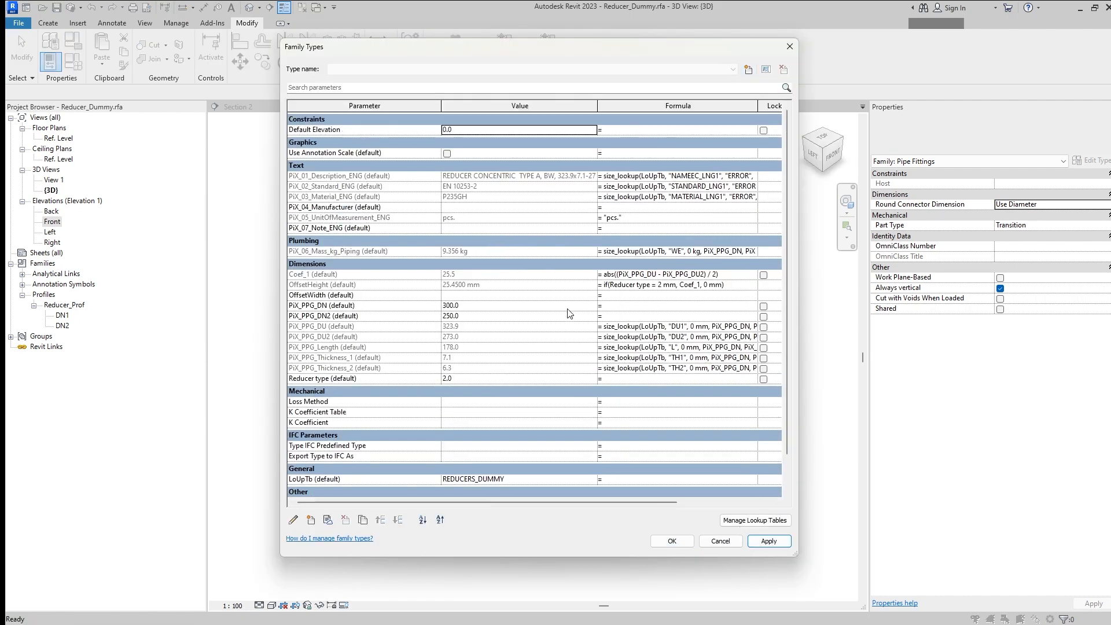
left_click(672, 541)
Load the Reducer_Dummy family into PipeEX_project and close it, saving the family changes and the project.
left_click(549, 51)
left_click(534, 324)
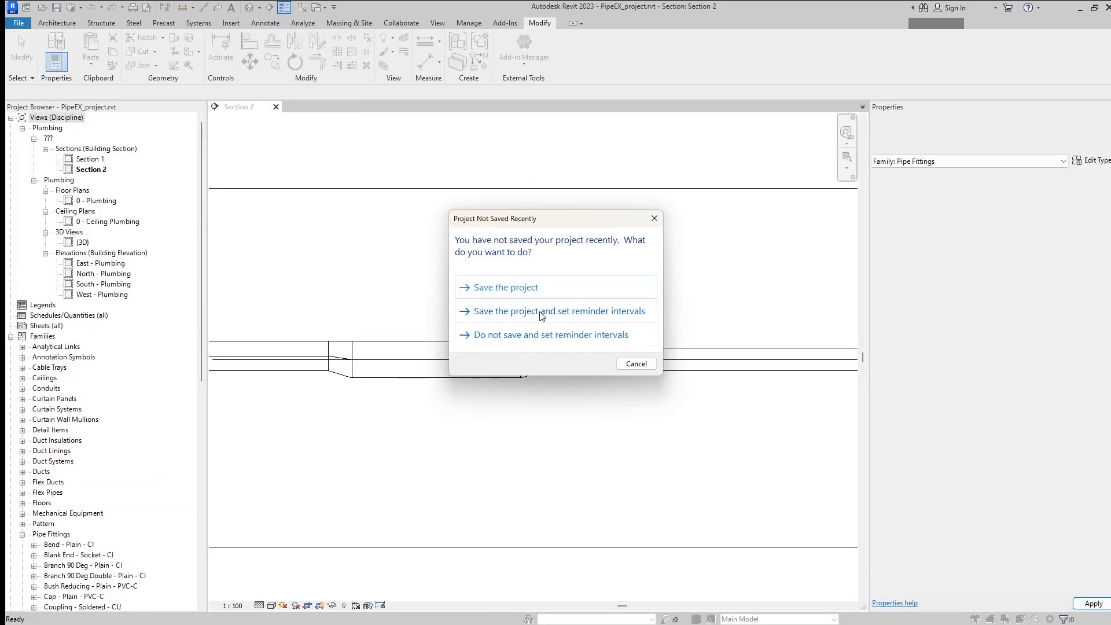
left_click(536, 291)
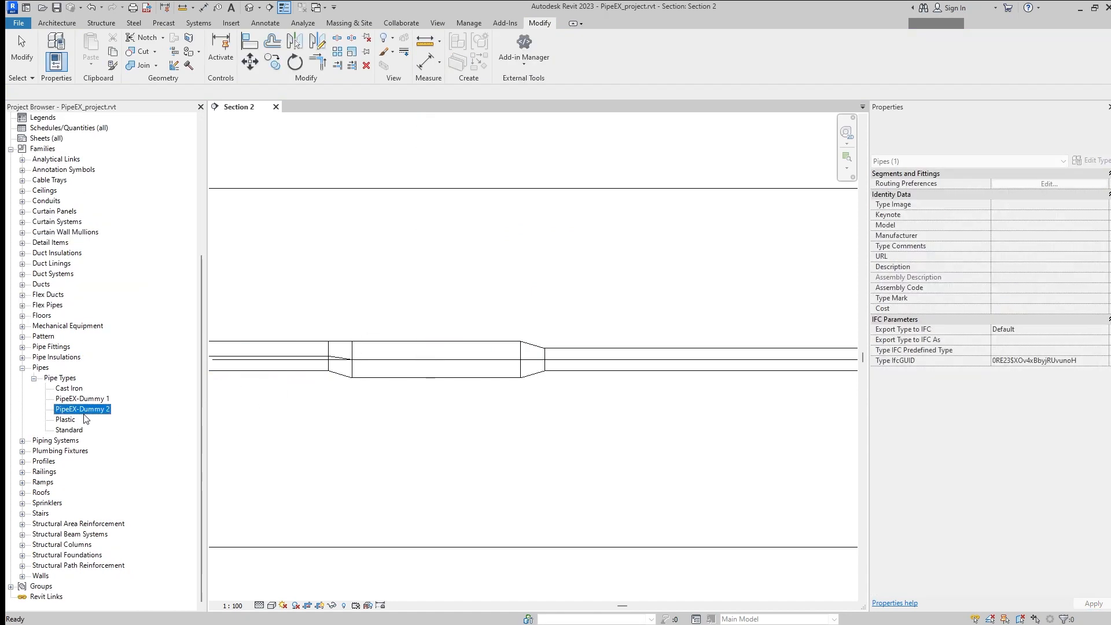
Duplicate the PipeEX-Dummy 2 pipe type.
right_click(87, 412)
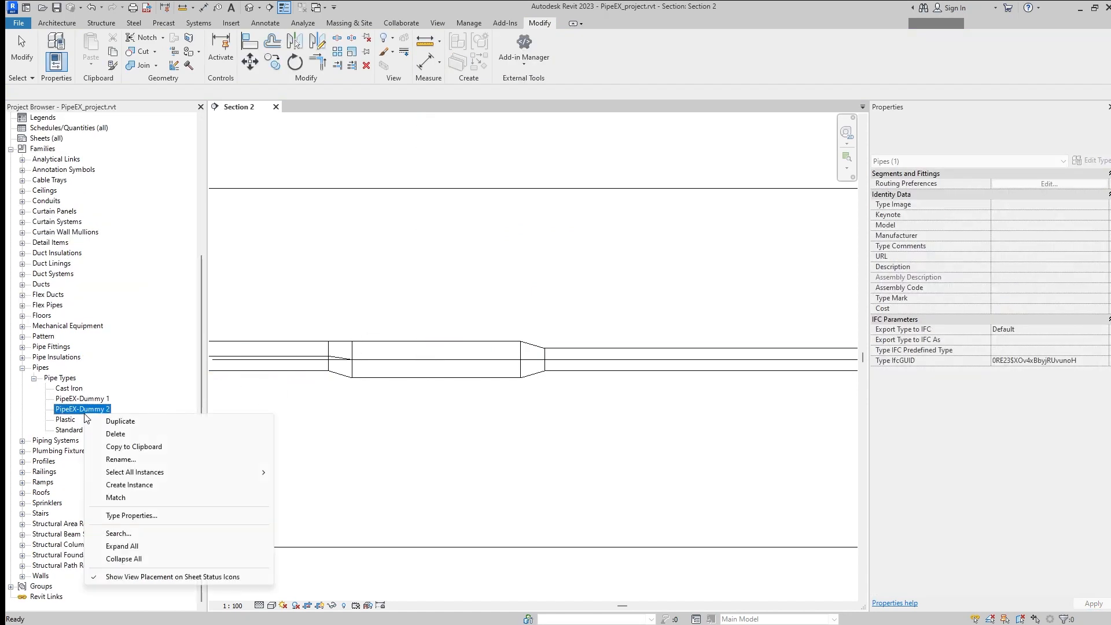
left_click(126, 426)
right_click(99, 422)
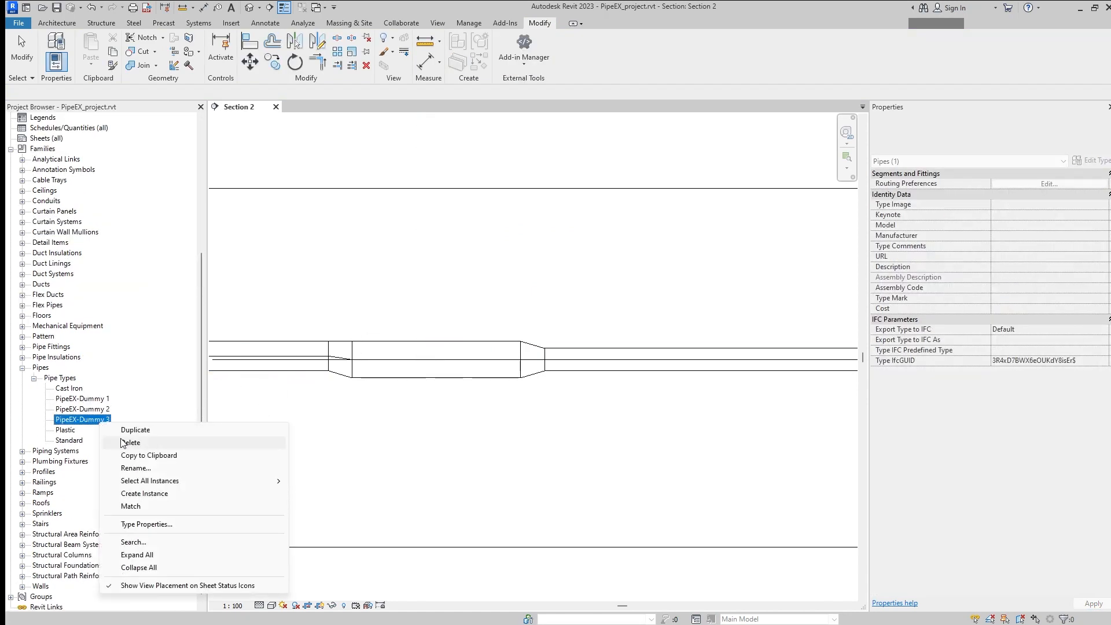
left_click(89, 425)
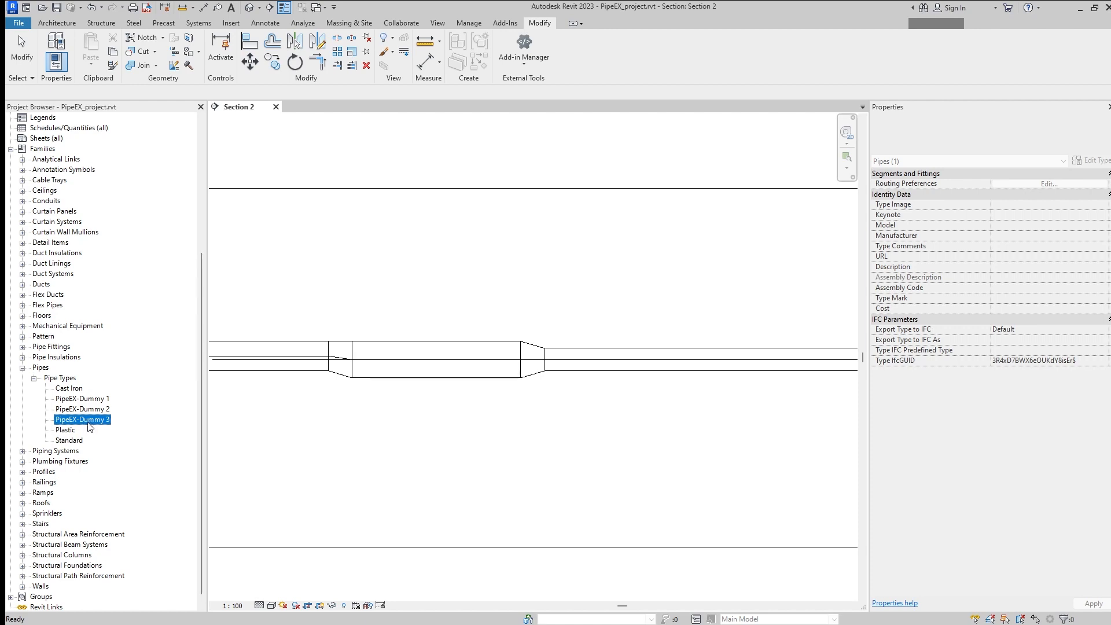
Set the Transition fitting in the PipeEX-Dummy 3 routing preferences to Reducer_Dummy: Reducer_Dummy.
double_click(91, 425)
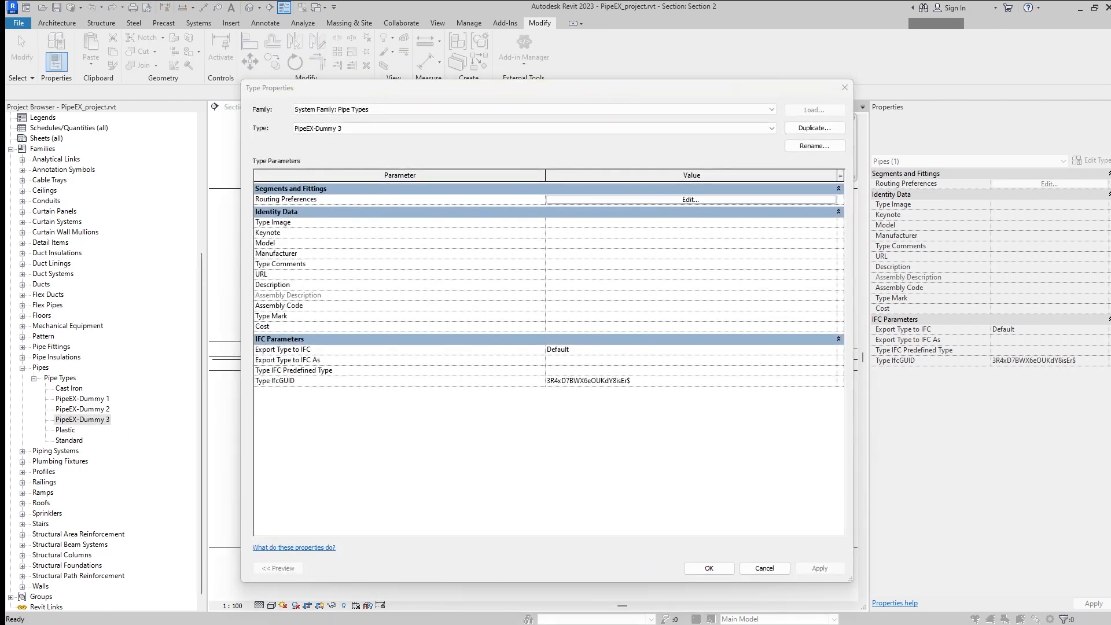
left_click(691, 199)
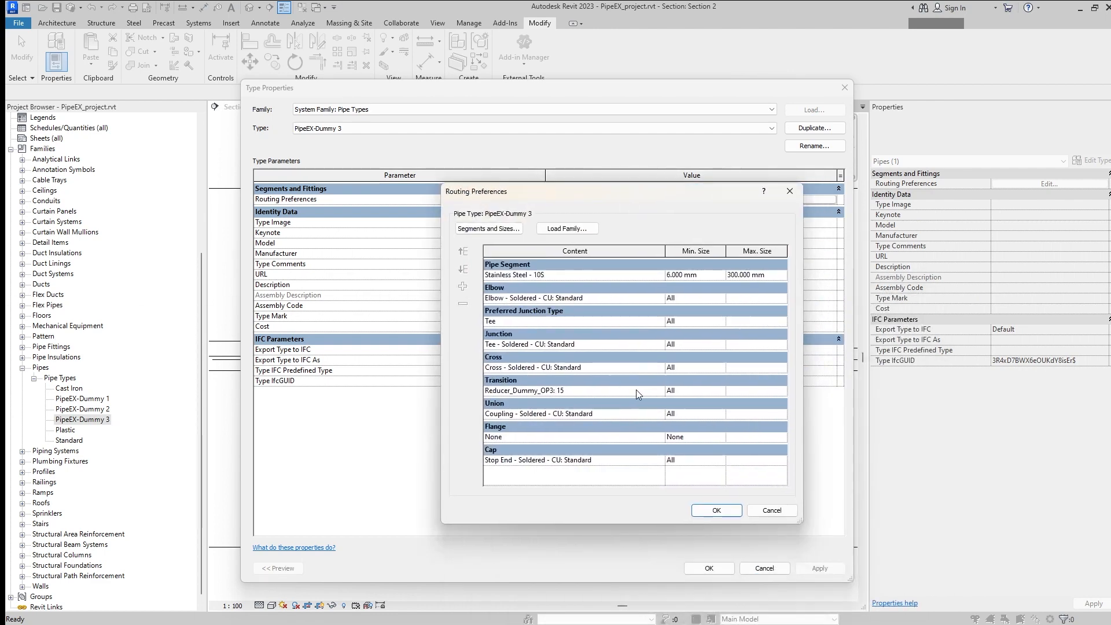
left_click(658, 395)
left_click(660, 392)
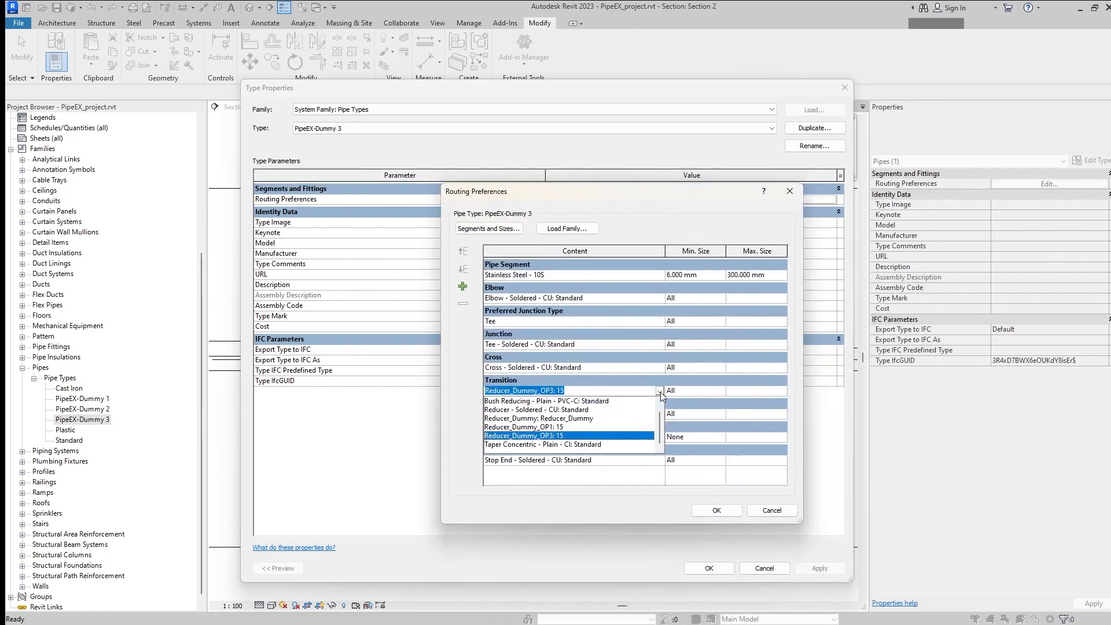
left_click(582, 419)
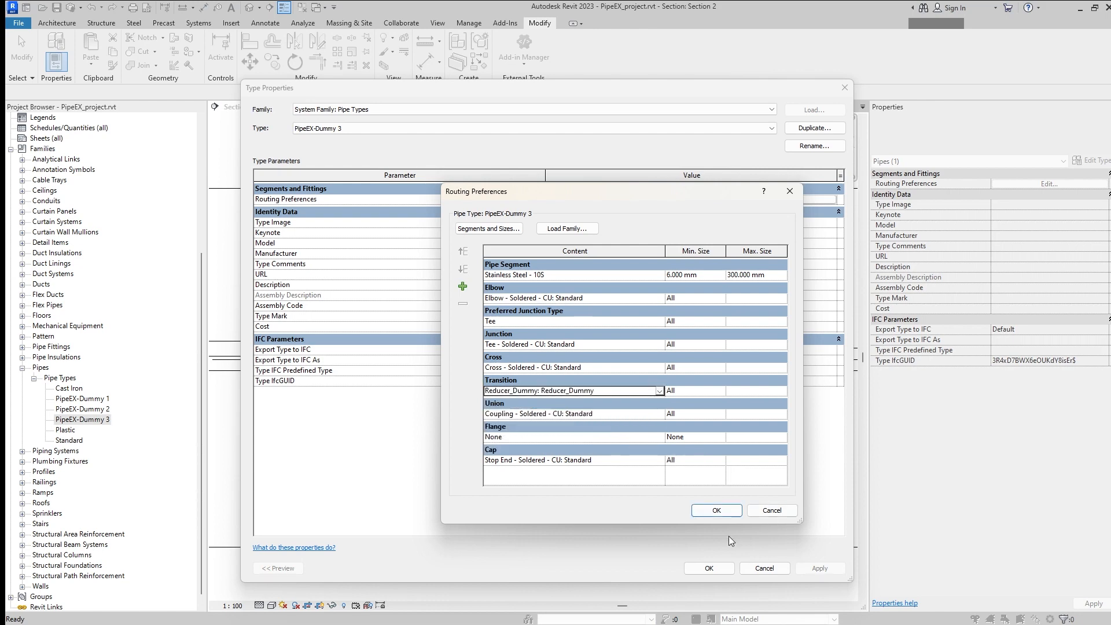
left_click(720, 512)
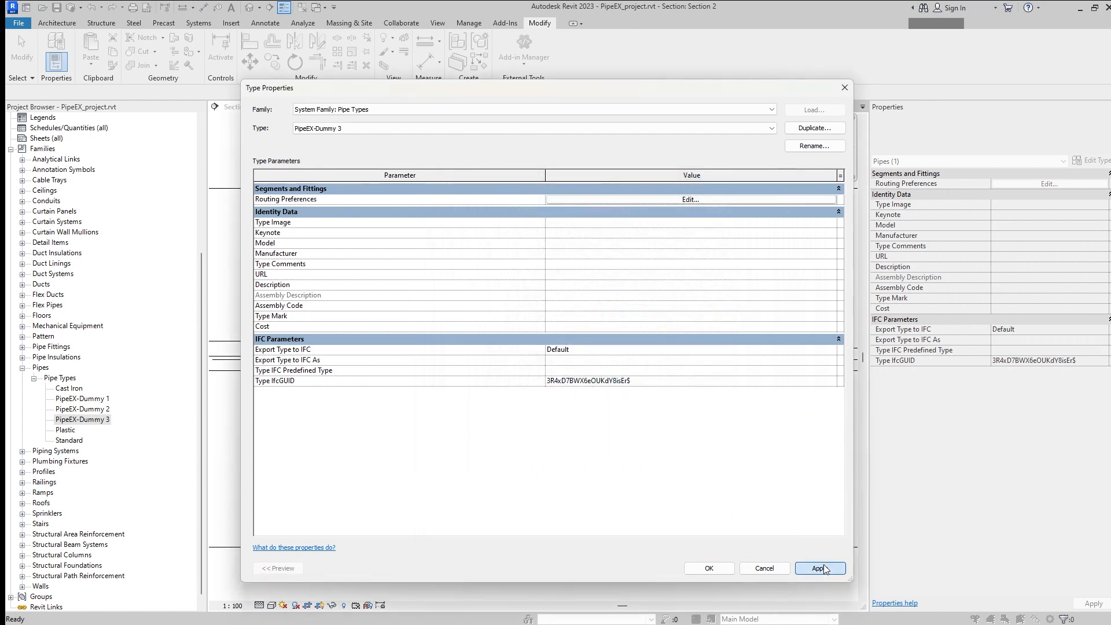
left_click(710, 569)
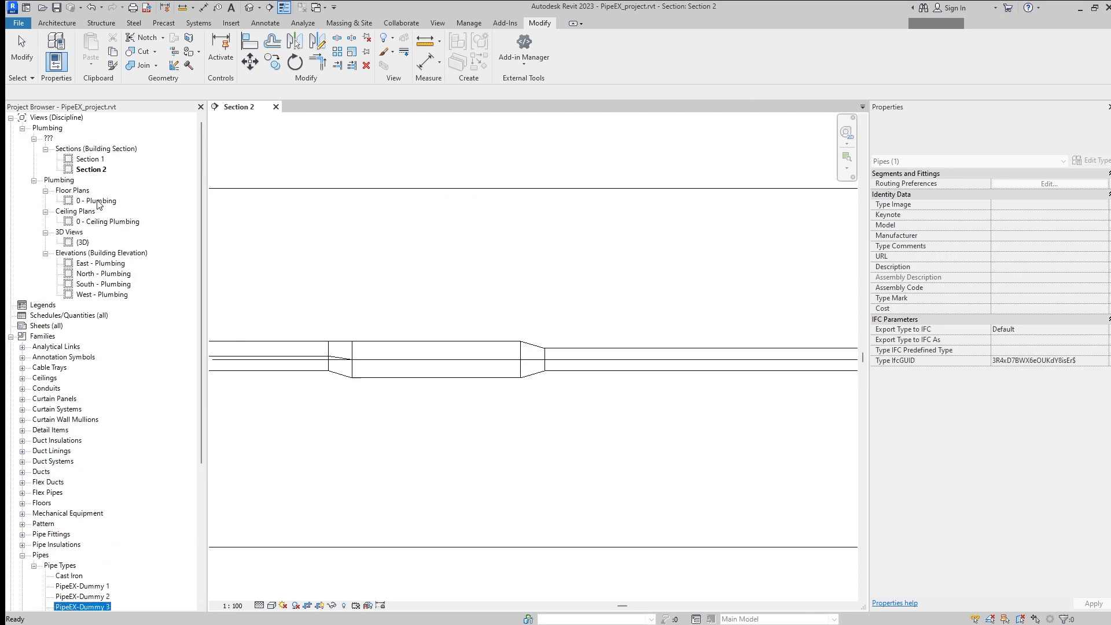
Draw a straight pipe run in the 0 - Plumbing floor plan, first at 150 mm diameter and continuing at 200 mm.
double_click(98, 201)
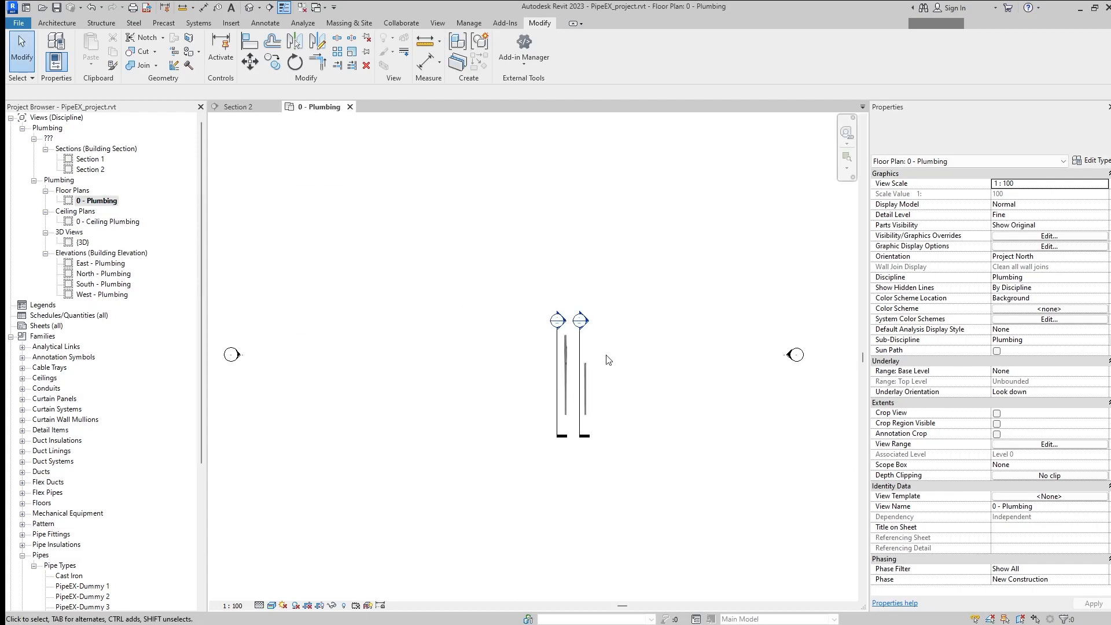
scroll(608, 360, "up", 5)
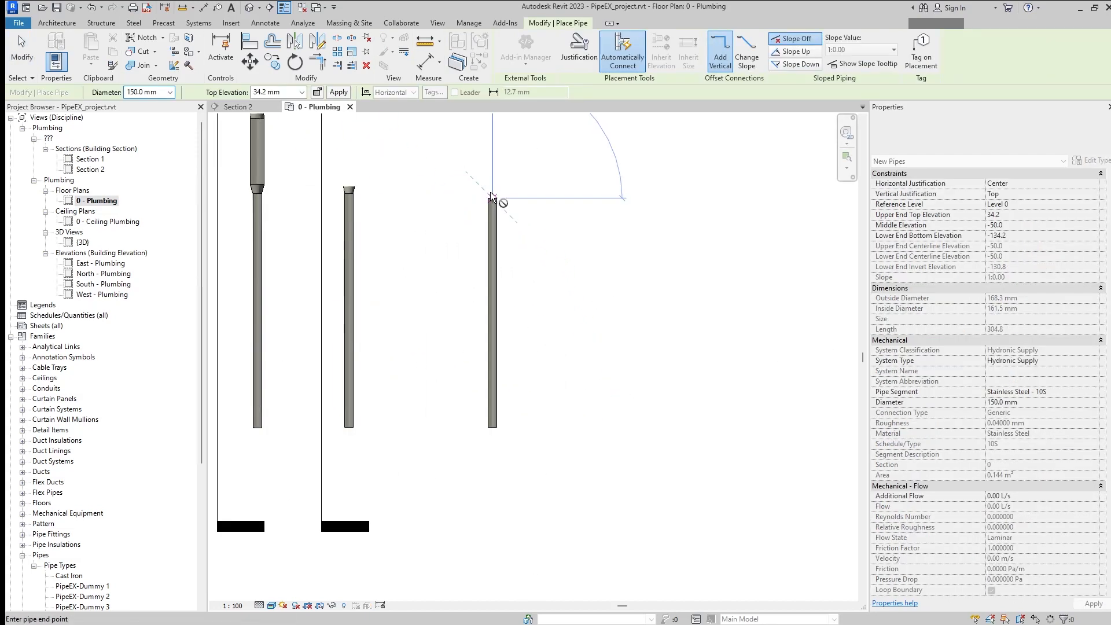
scroll(493, 182, "up", 4)
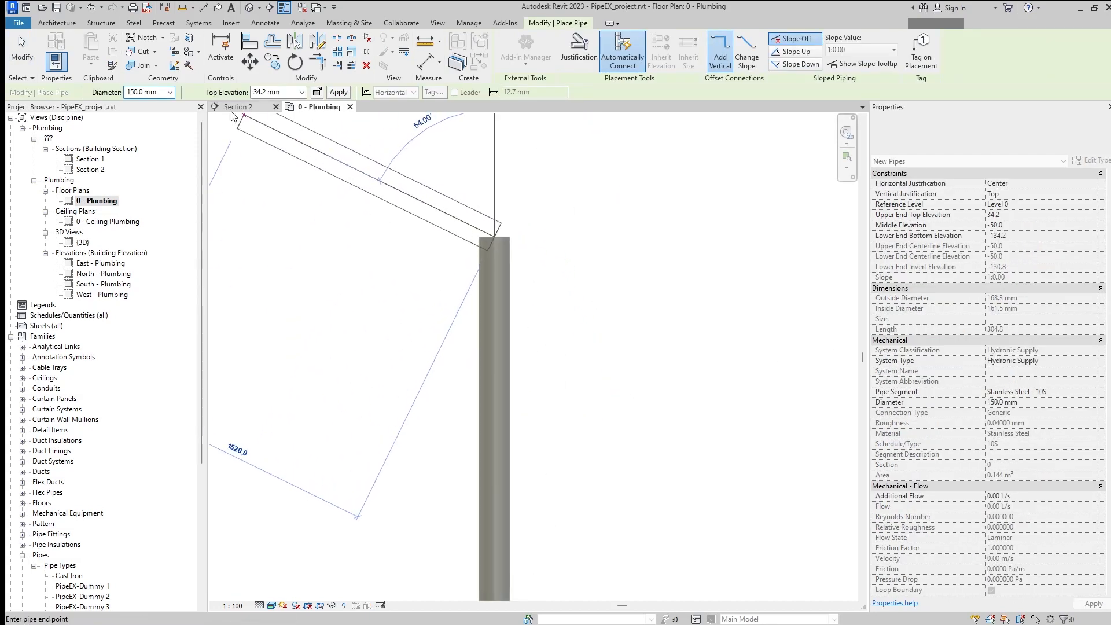
left_click(169, 92)
left_click(155, 242)
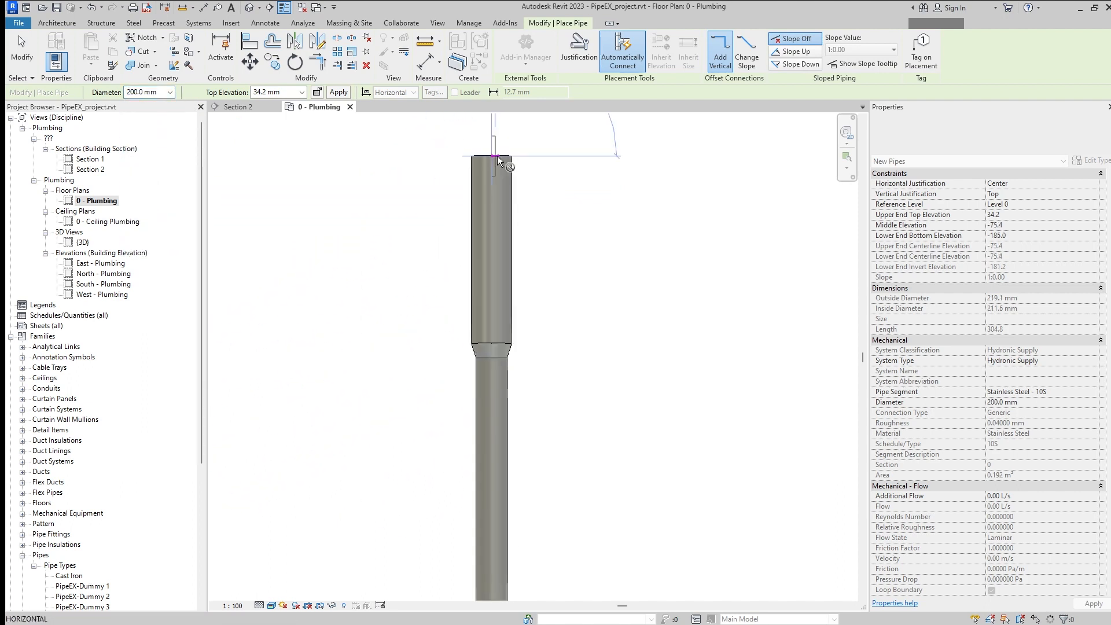
left_click(498, 156)
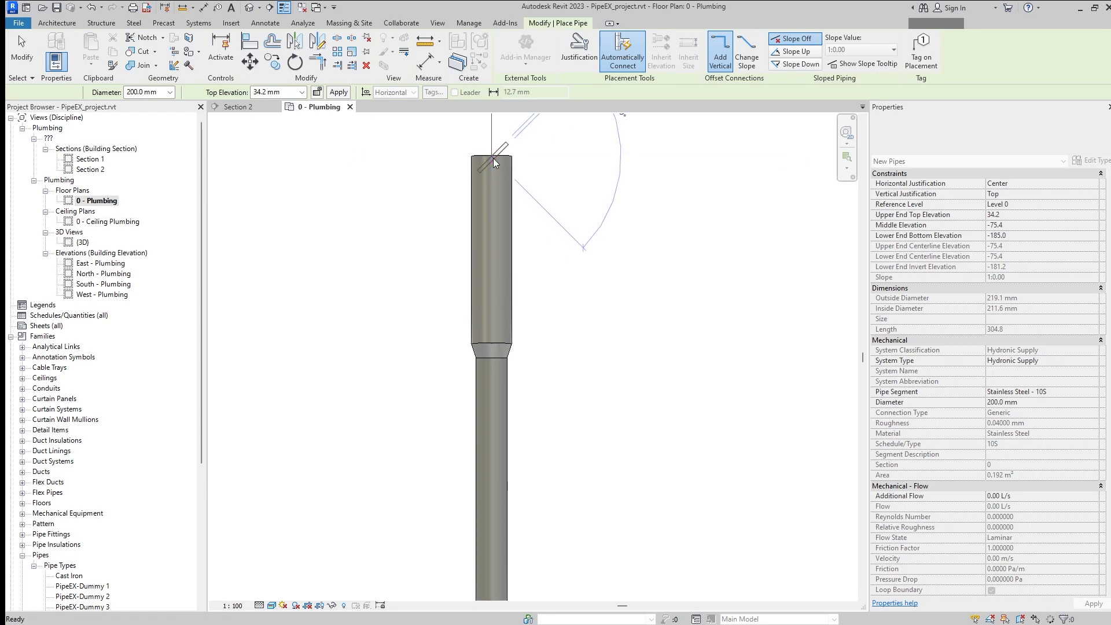
key("Escape")
key("Escape")
Extend the section box in the 3D view to include the new pipe run and inspect its reducer up close.
left_click(249, 8)
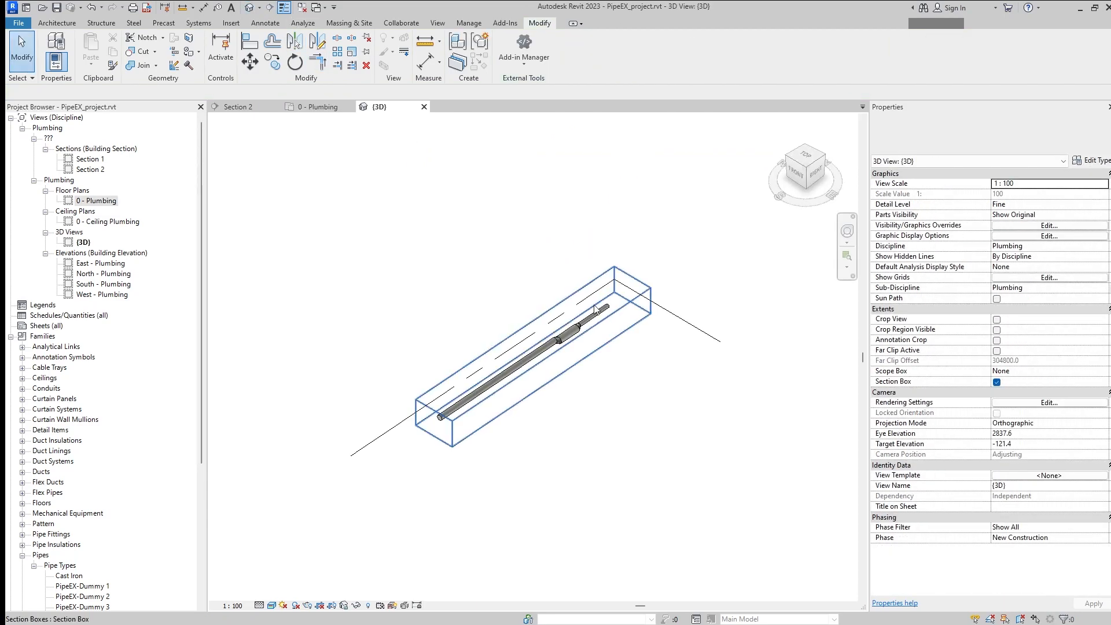
middle_click_drag(596, 309, 512, 404, "shift")
left_click(521, 391)
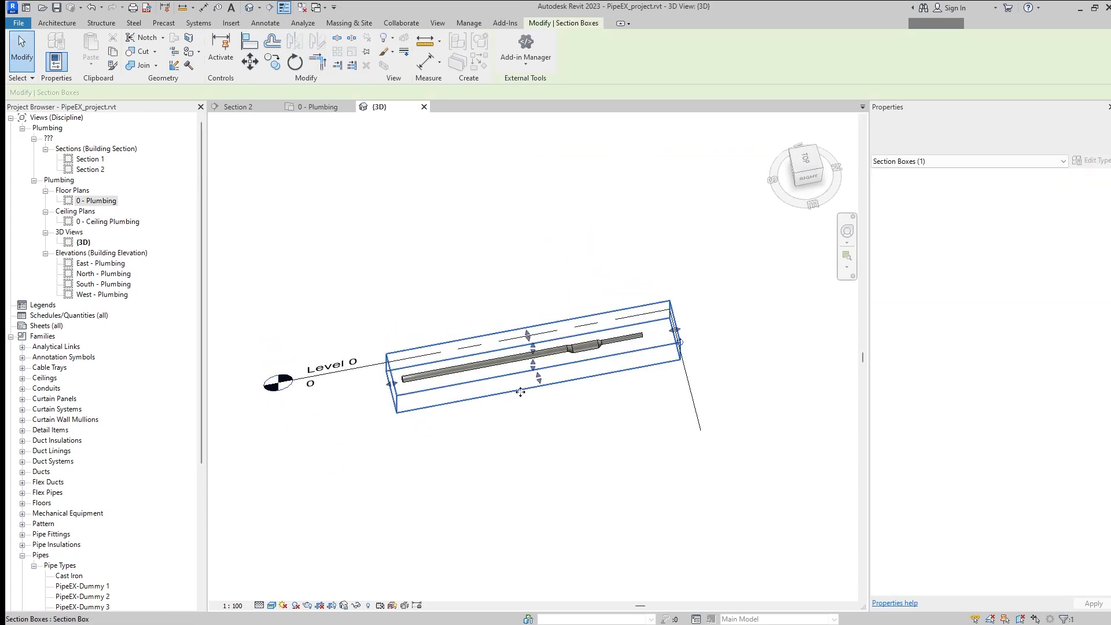
left_click_drag(539, 379, 558, 465)
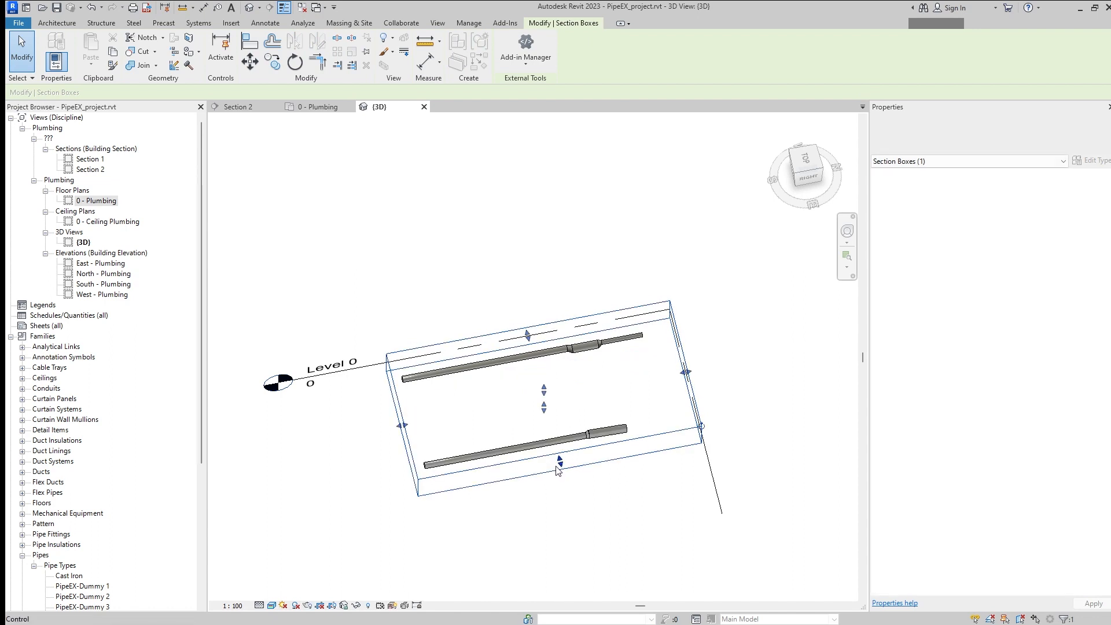
mouse_move(596, 392)
middle_mouse_down("shift")
mouse_move(585, 273)
mouse_move(611, 396)
middle_mouse_up("shift")
scroll(597, 429, "up", 3)
scroll(587, 435, "up", 2)
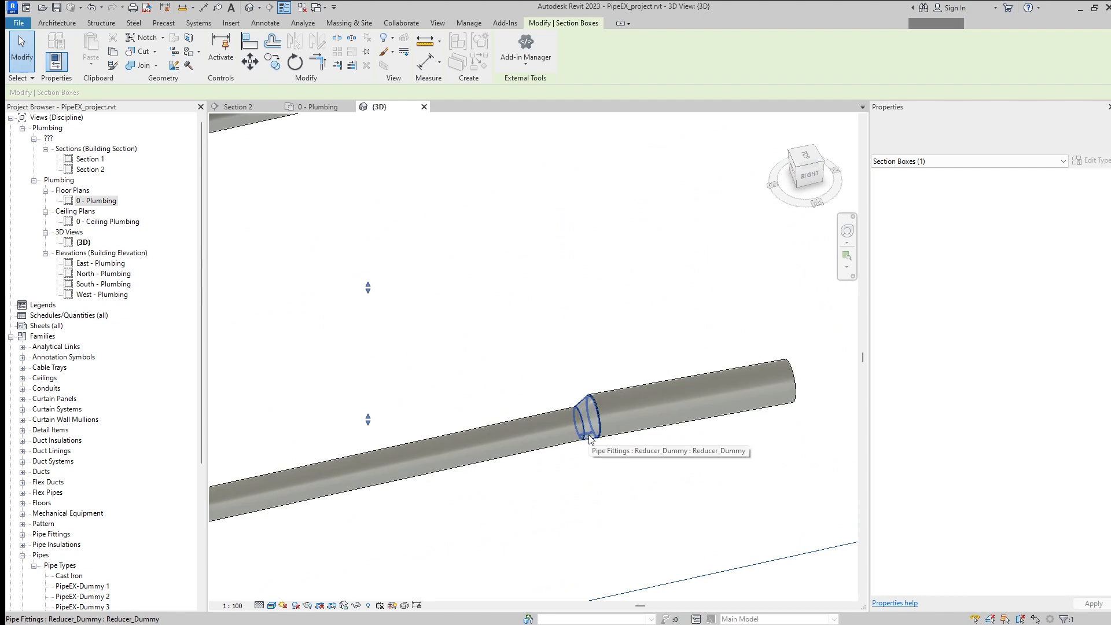
Open the placed Reducer_Dummy fitting's family for editing and set its Reducer type parameter to 1.
double_click(590, 438)
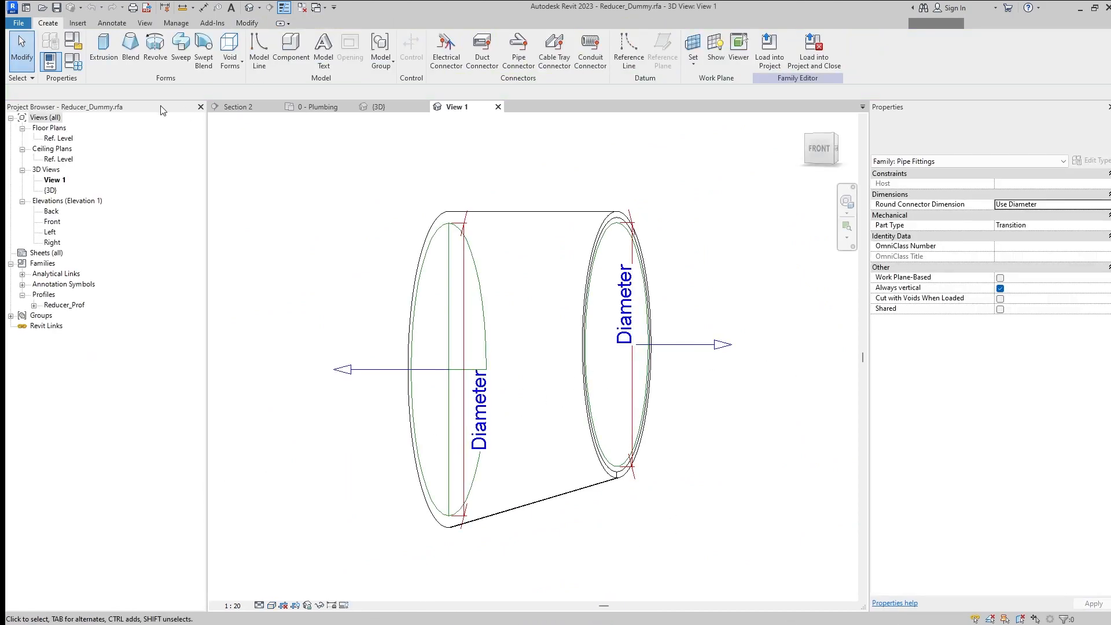
left_click(73, 62)
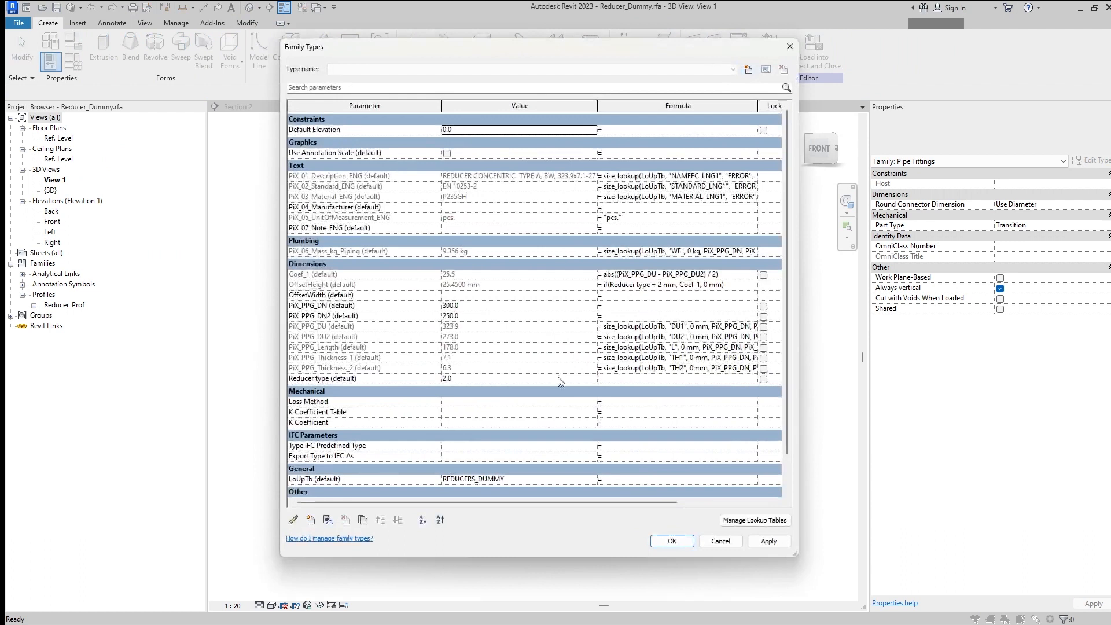
left_click(510, 382)
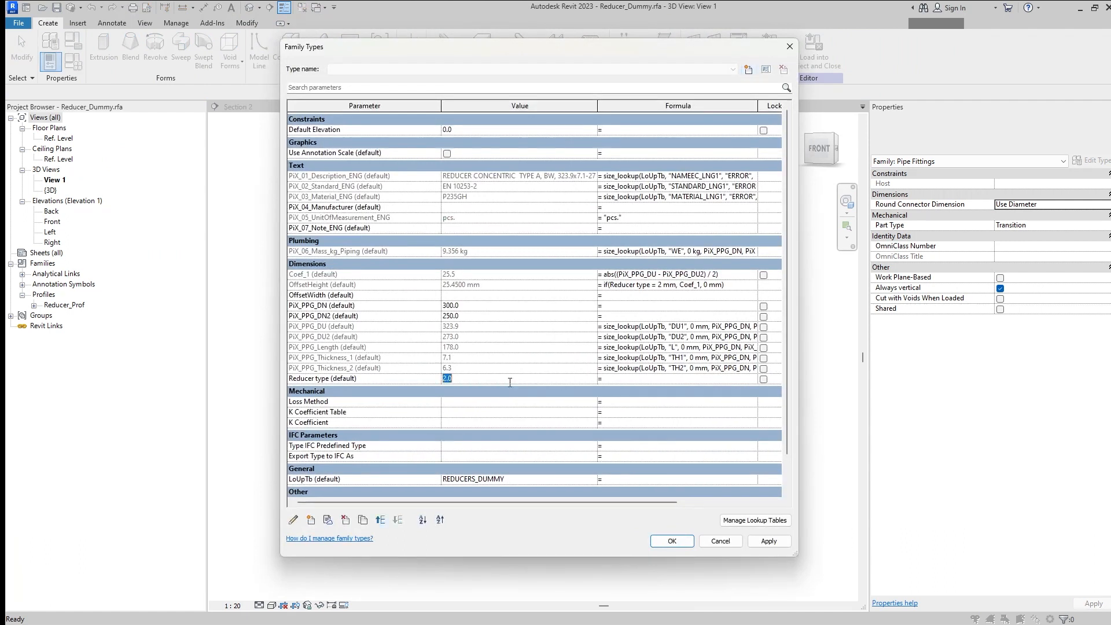
type("1")
left_click(763, 544)
left_click(672, 541)
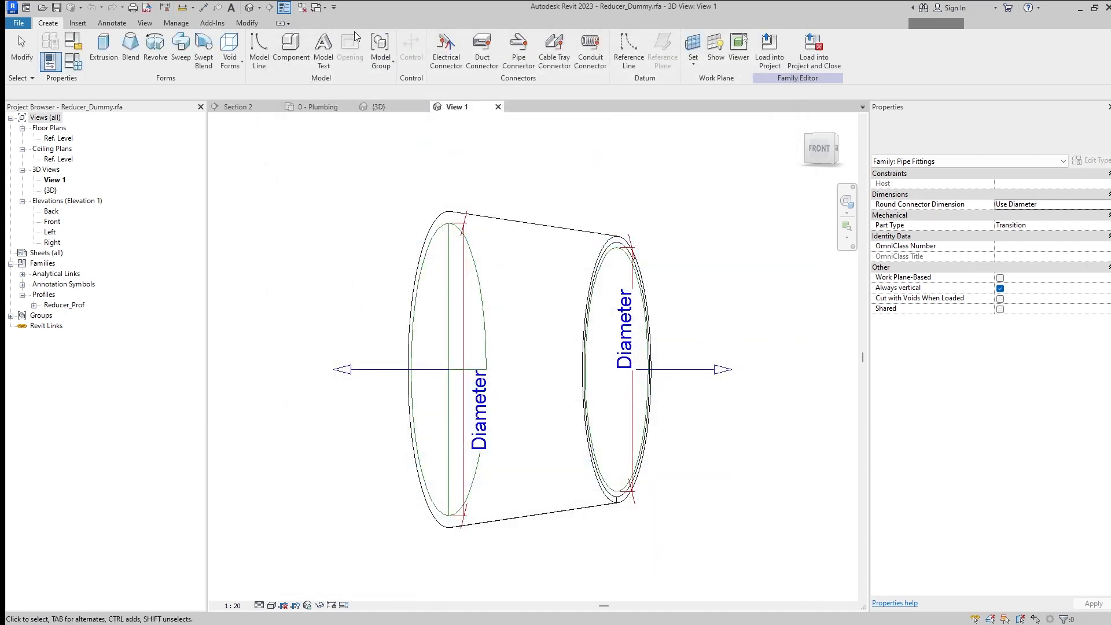
Close the inactive views, then load the Reducer_Dummy family into the project and close it, saving its changes.
left_click(301, 9)
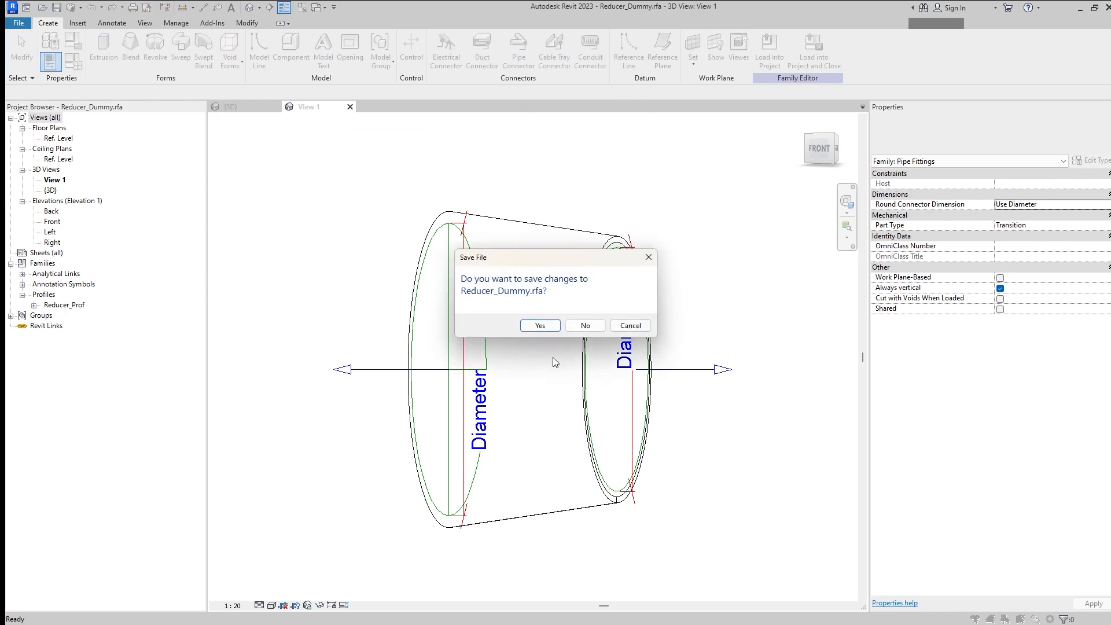
left_click(541, 325)
left_click(544, 323)
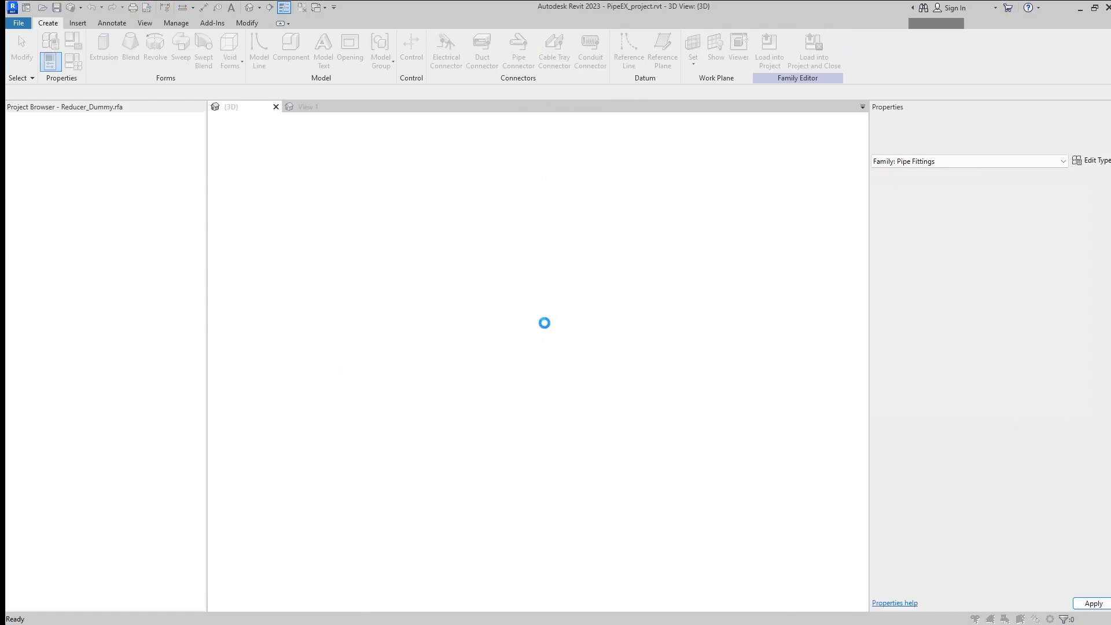
left_click(550, 385)
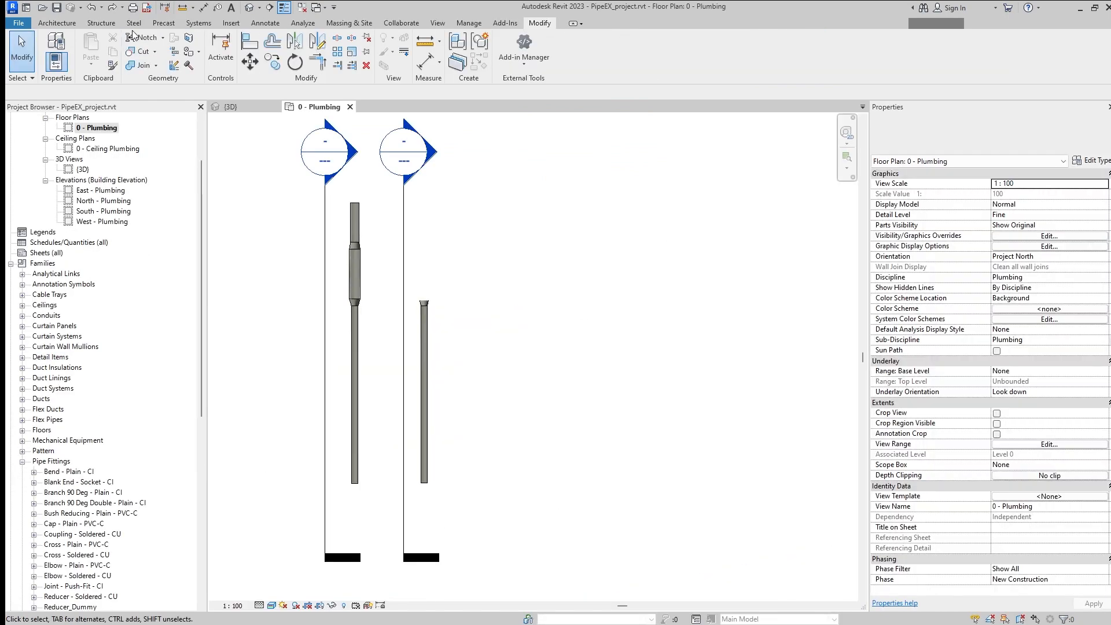
left_click(199, 23)
left_click(521, 55)
key("Escape")
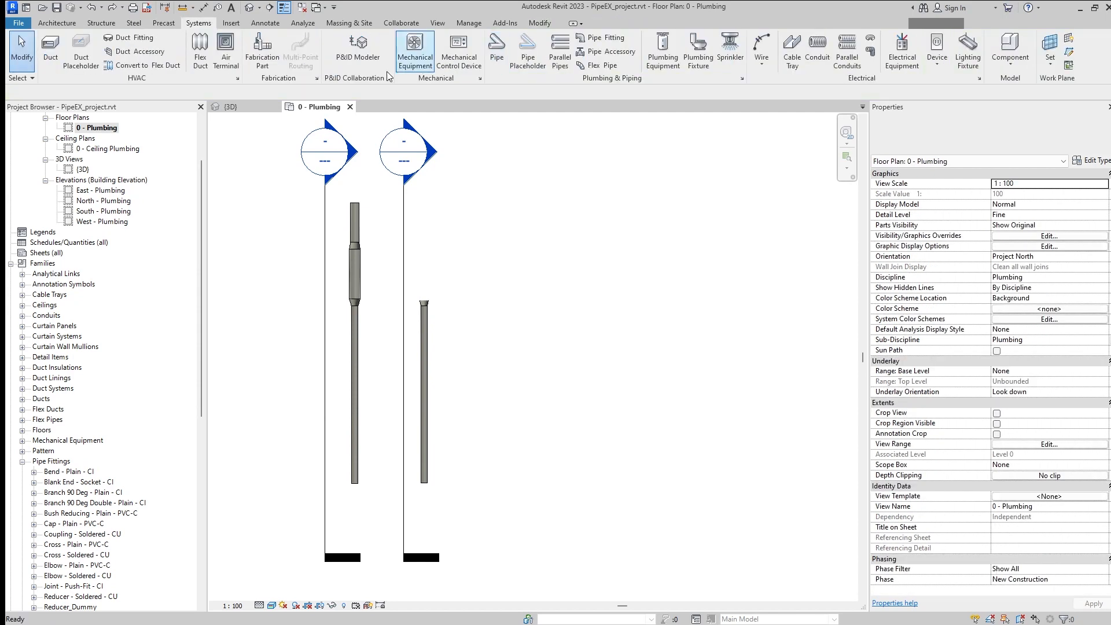
Draw a straight PipeEX-Dummy 3 pipe run beside the existing ones in the floor plan, first at 200 mm diameter and continuing at 150 mm.
left_click(499, 57)
left_click(955, 140)
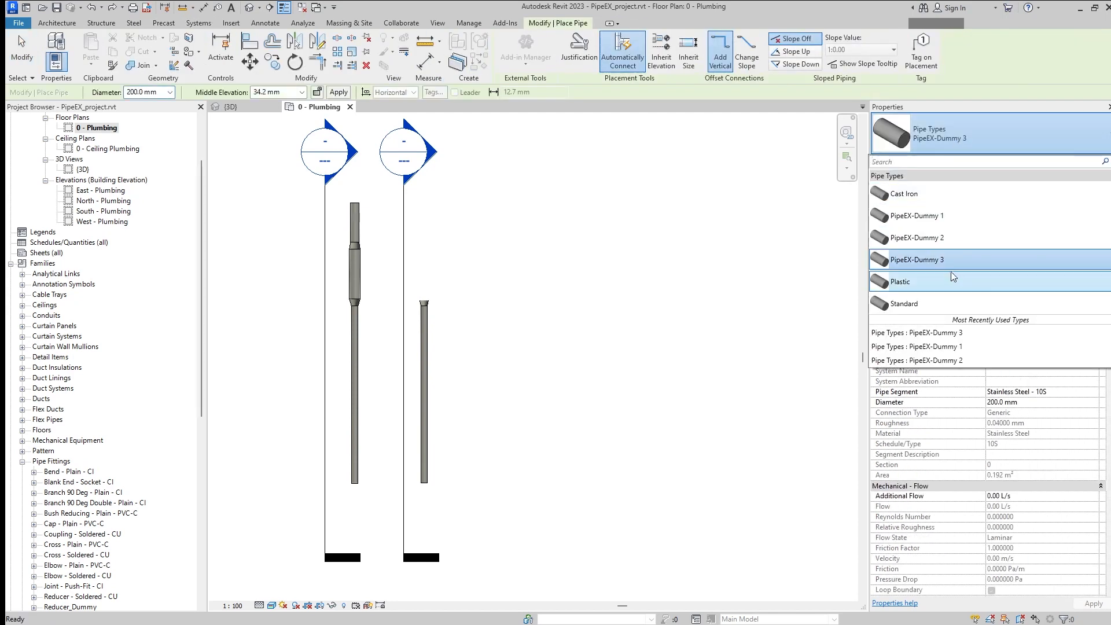
left_click(479, 492)
left_click(474, 319)
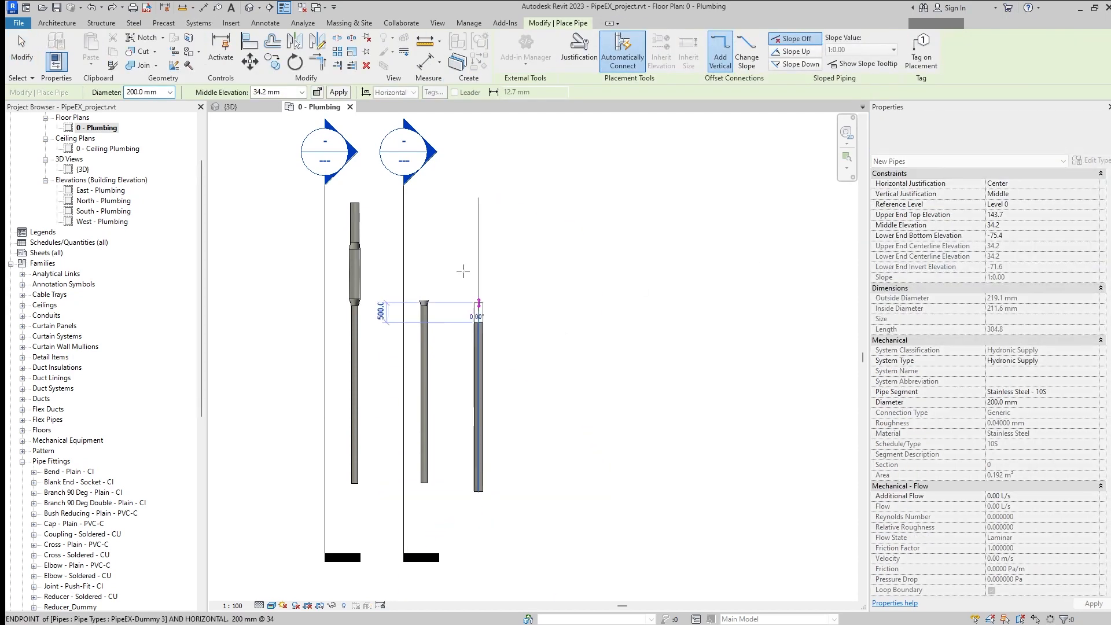
left_click(169, 92)
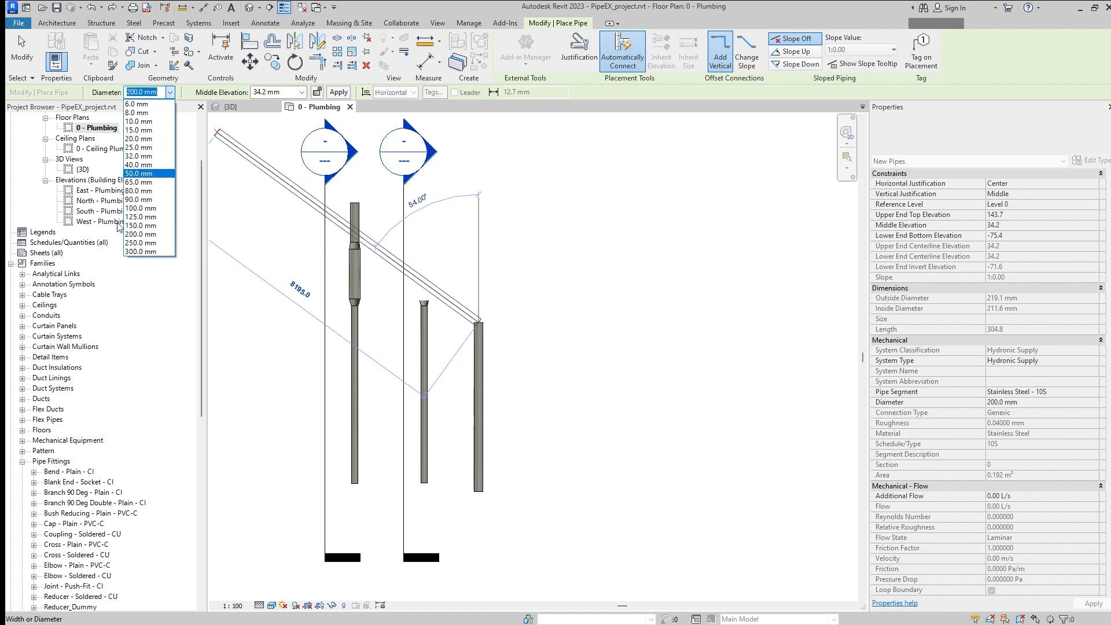
left_click(149, 226)
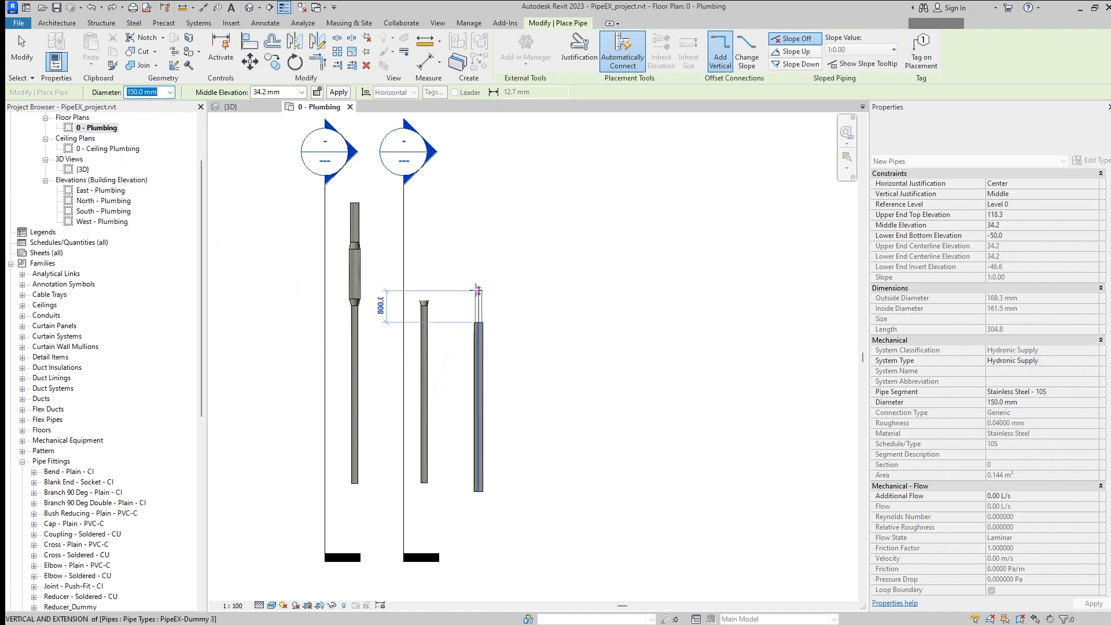
left_click(481, 267)
key("Escape")
key("Escape")
scroll(484, 294, "up", 4)
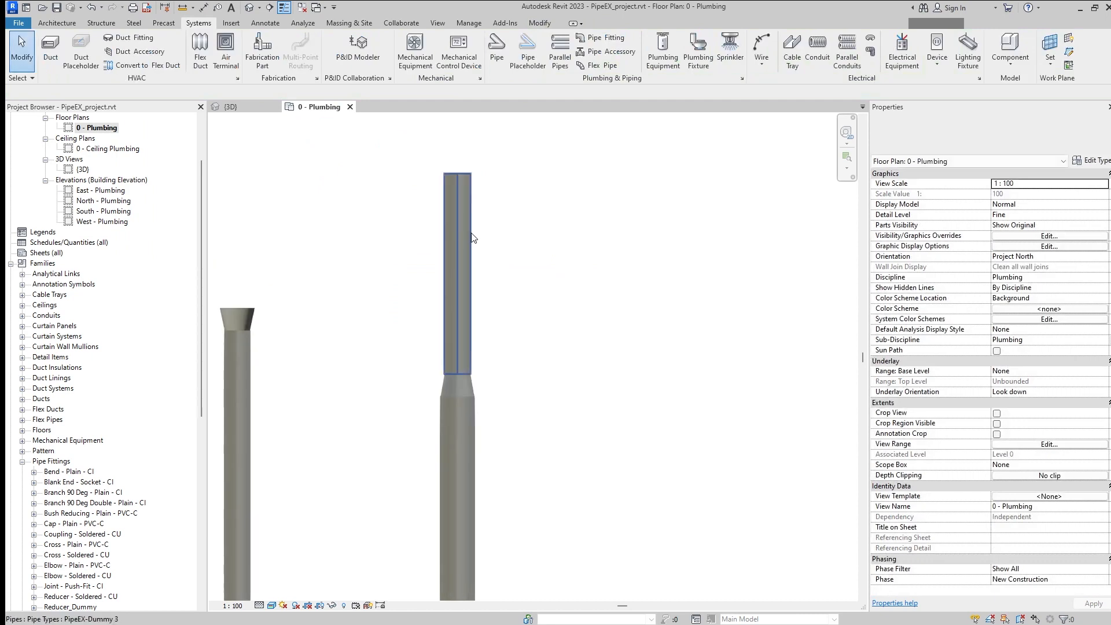
Shrink the section box in the 3D view to isolate the new pipe run and inspect its reducer from the side.
left_click(249, 7)
middle_click_drag(622, 360, 631, 376, "shift")
scroll(486, 352, "down", 2)
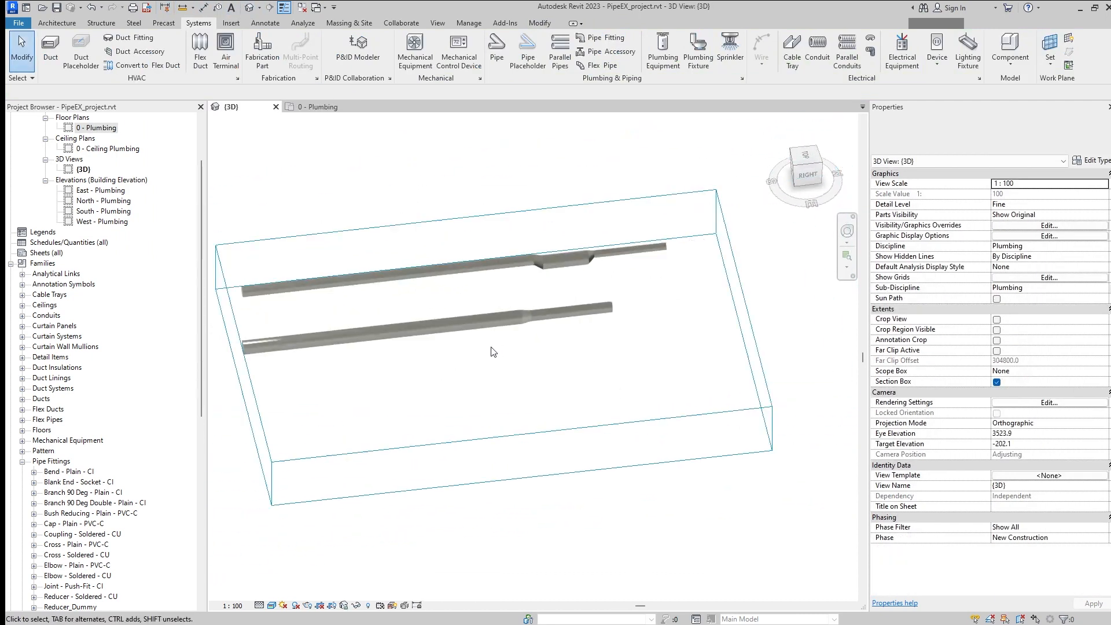
middle_click_drag(492, 352, 611, 370, "shift")
left_click(407, 283)
left_click_drag(421, 286, 460, 317)
key("Escape")
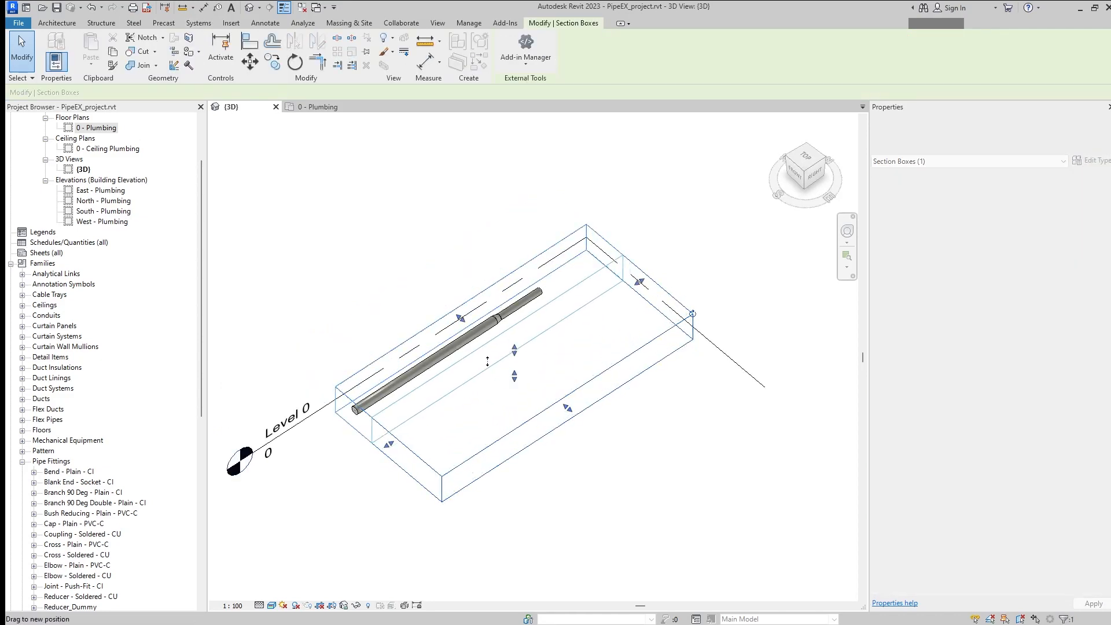
scroll(498, 317, "up", 5)
scroll(516, 301, "up", 2)
middle_click_drag(536, 298, 472, 246, "shift")
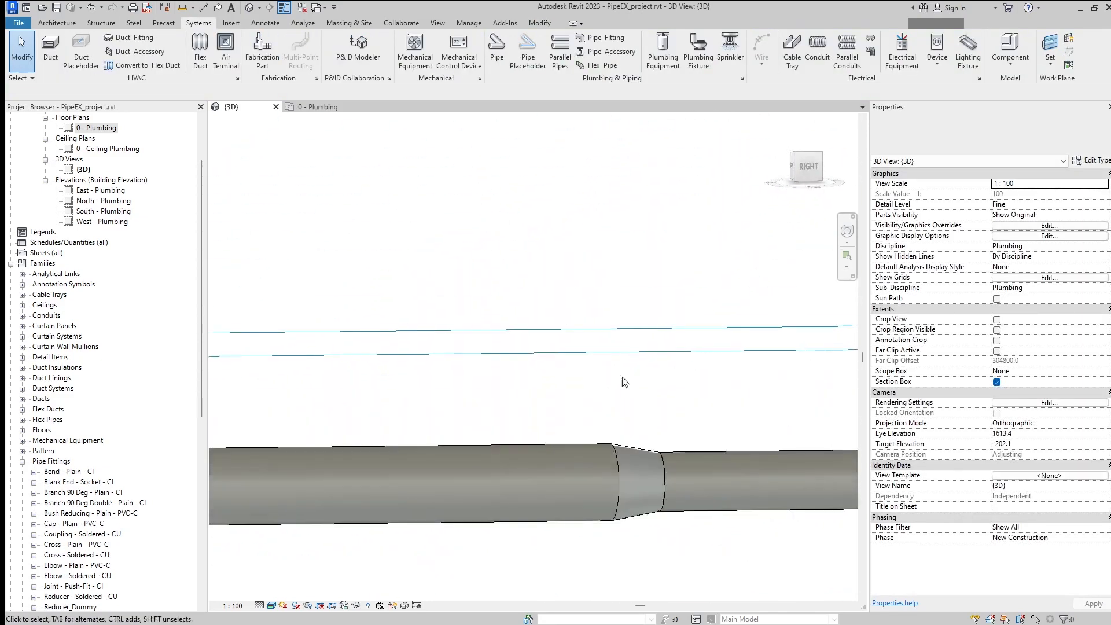
middle_click_drag(623, 382, 602, 214)
mouse_move(602, 319)
middle_mouse_down("shift")
mouse_move(610, 333)
mouse_move(607, 317)
middle_mouse_up("shift")
Set the placed reducer's Reducer type to 2 and inspect the reducer and its parameters in the 3D view.
left_click(624, 290)
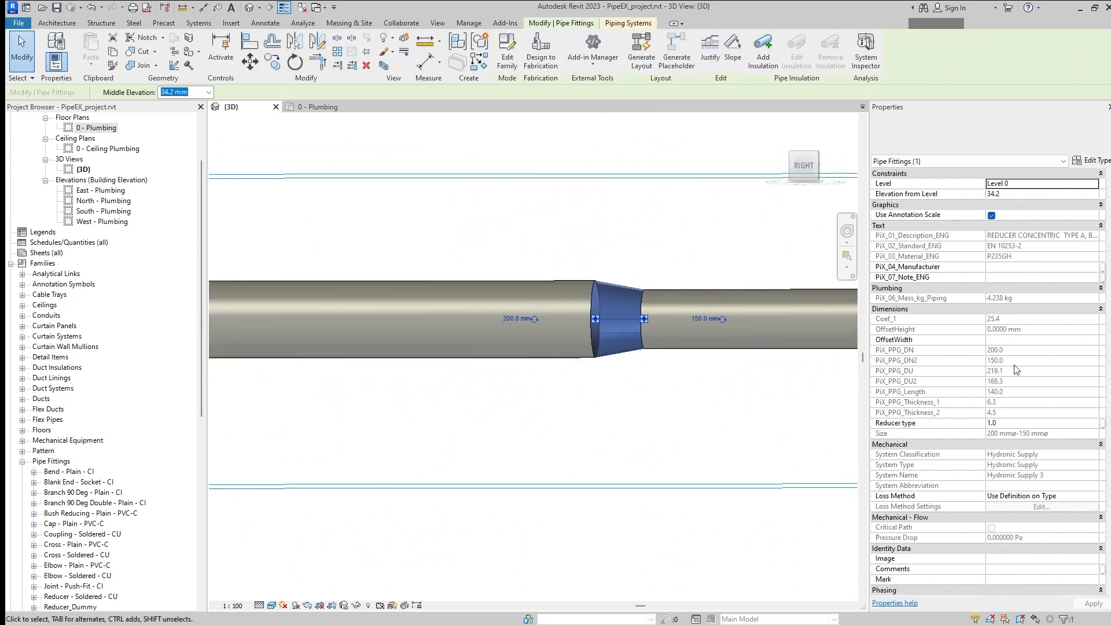
left_click(992, 424)
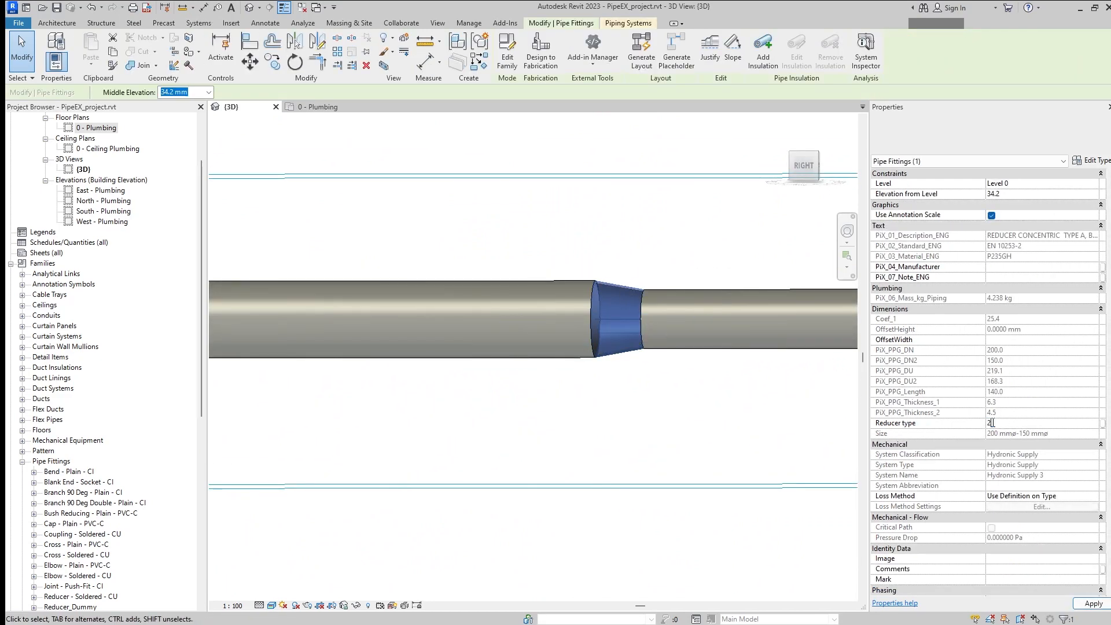
key("Return")
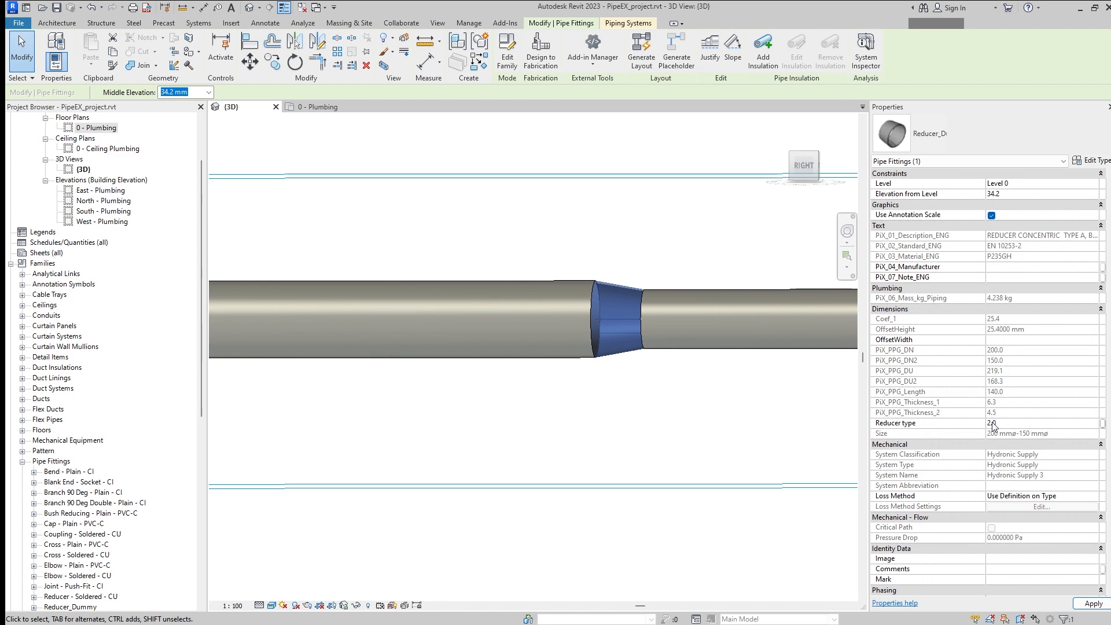
left_click(806, 390)
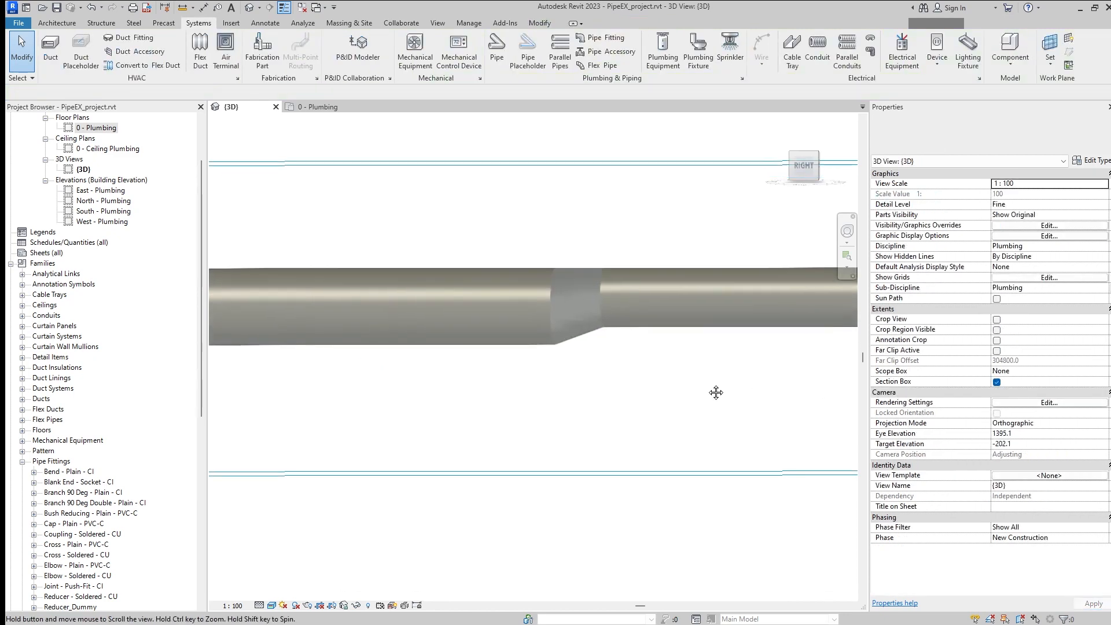
middle_click_drag(714, 390, 463, 418)
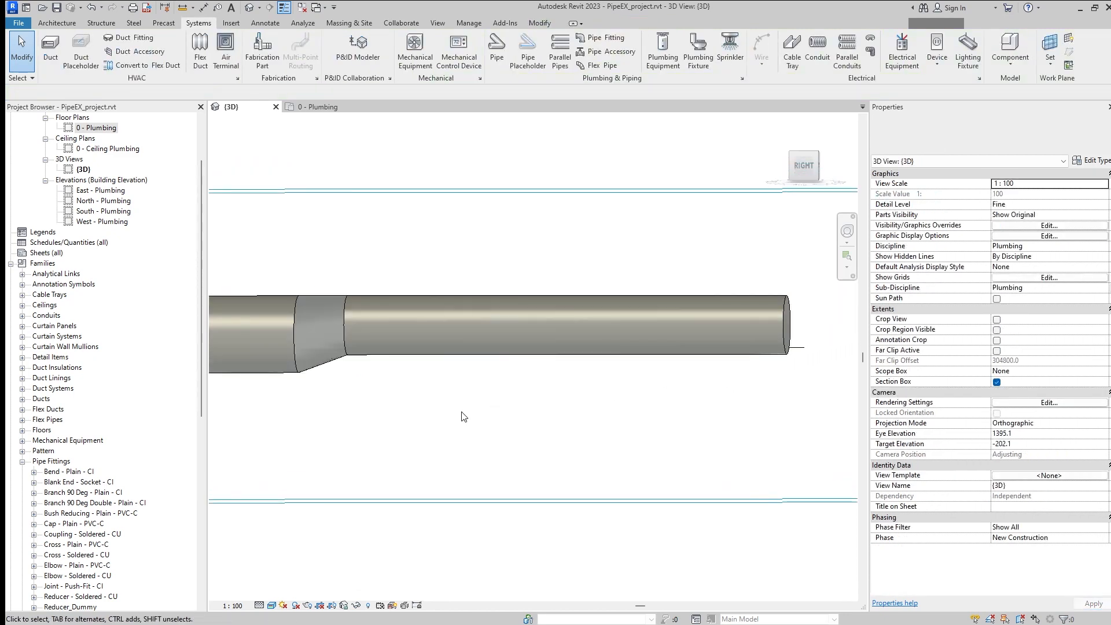
left_click(329, 363)
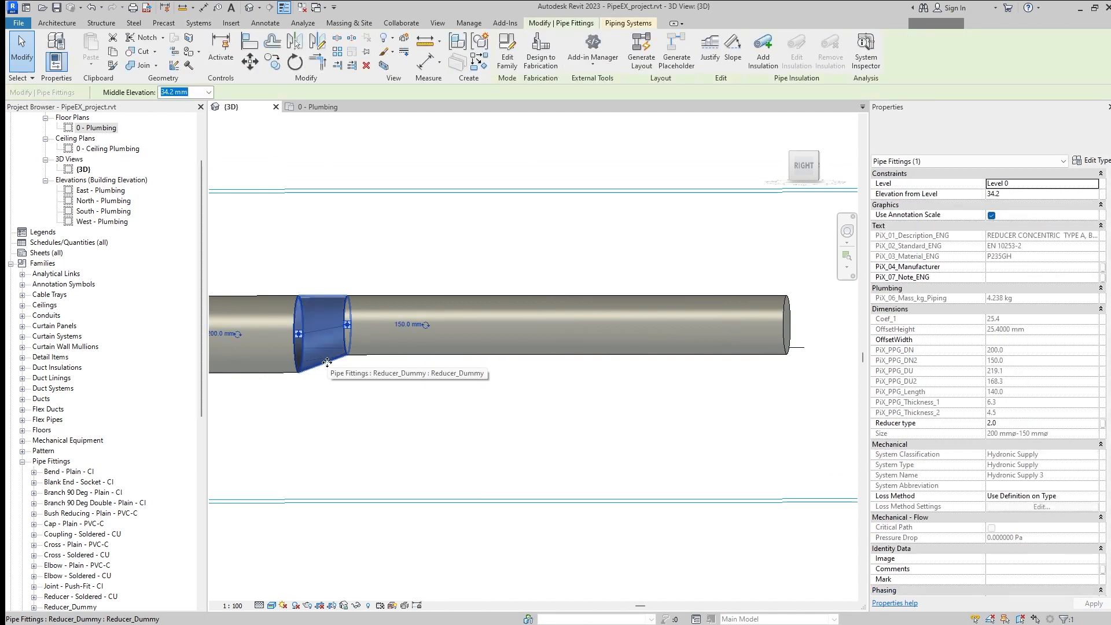
middle_click_drag(327, 363, 375, 377, "shift")
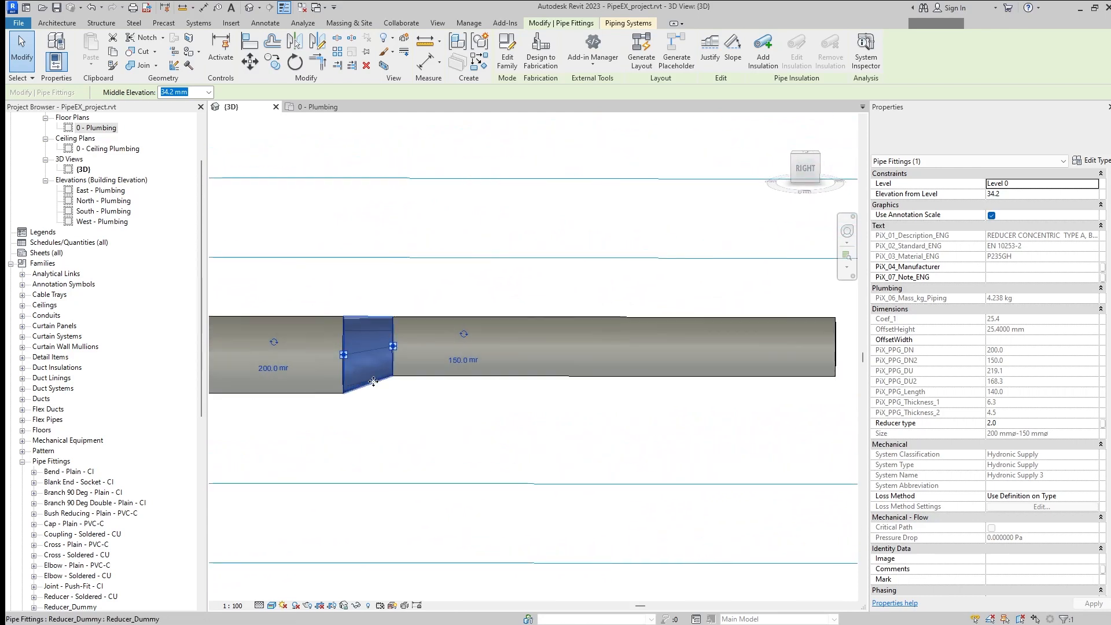
Open the placed Reducer_Dummy fitting's family for editing and show its family types.
key("Escape")
double_click(378, 380)
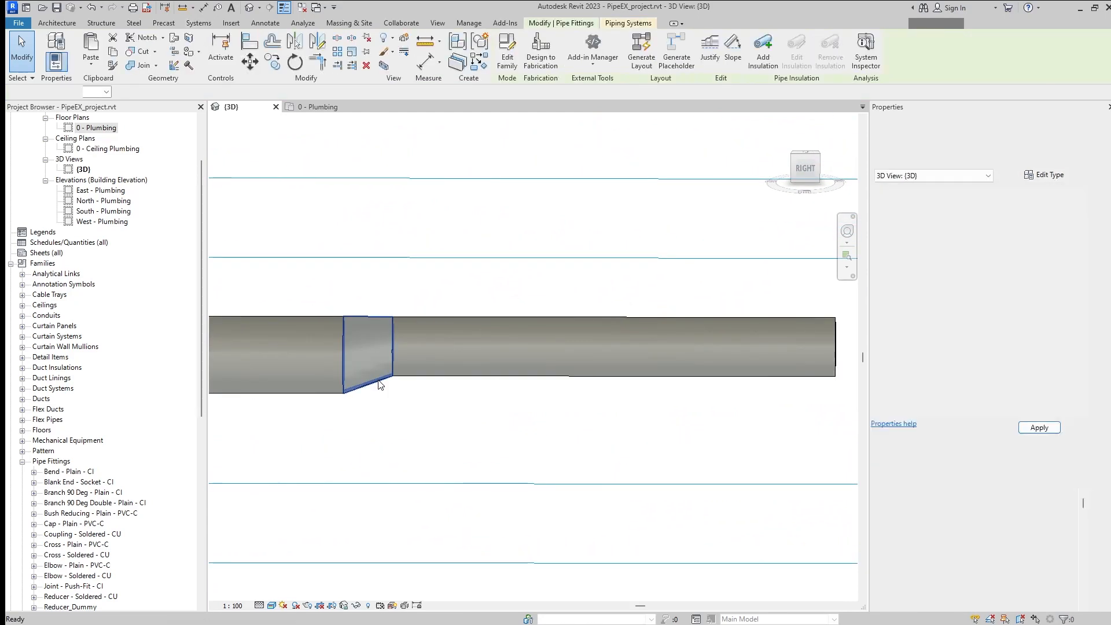
middle_click_drag(475, 374, 155, 87, "shift")
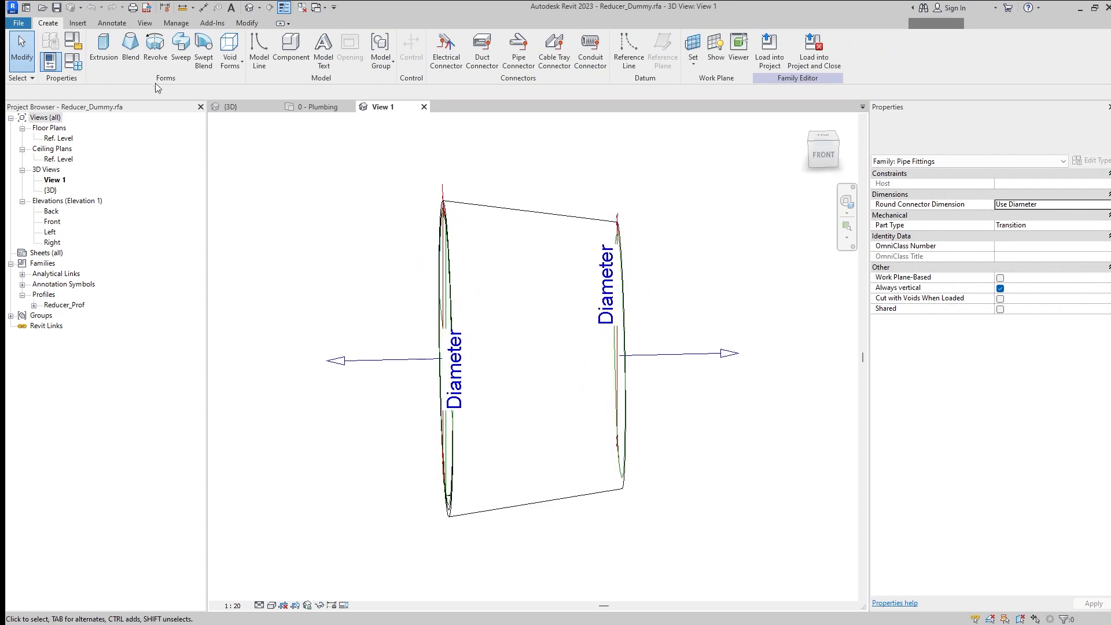
left_click(74, 61)
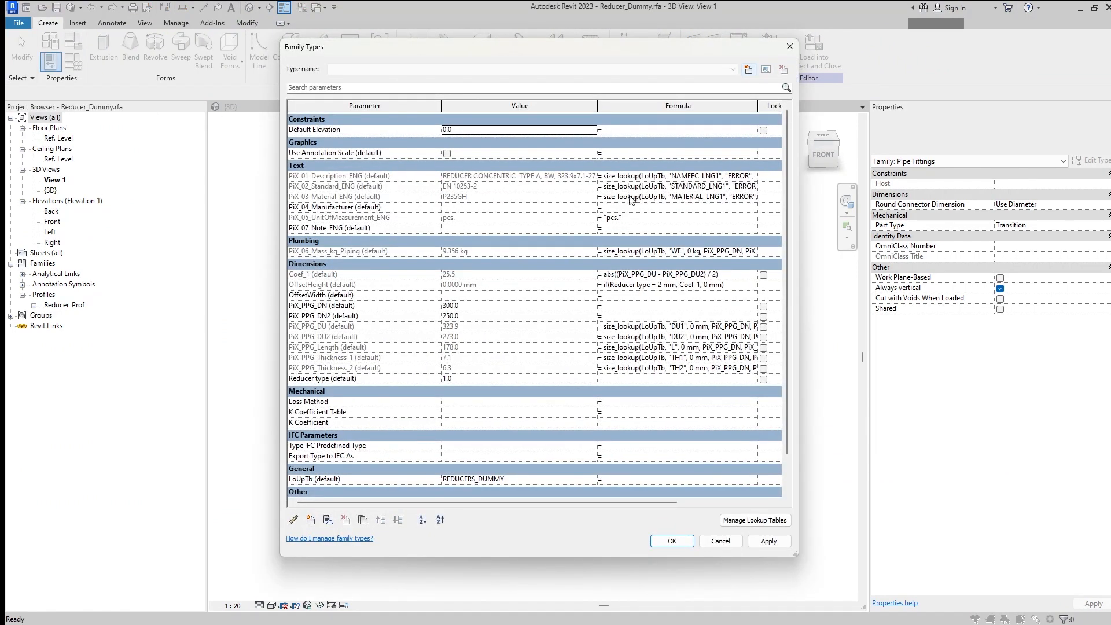
Put the condition "if(Reducer type = 1," in front of the existing size_lookup in the PiX_01_Description_ENG formula.
left_click(658, 176)
left_click(658, 176)
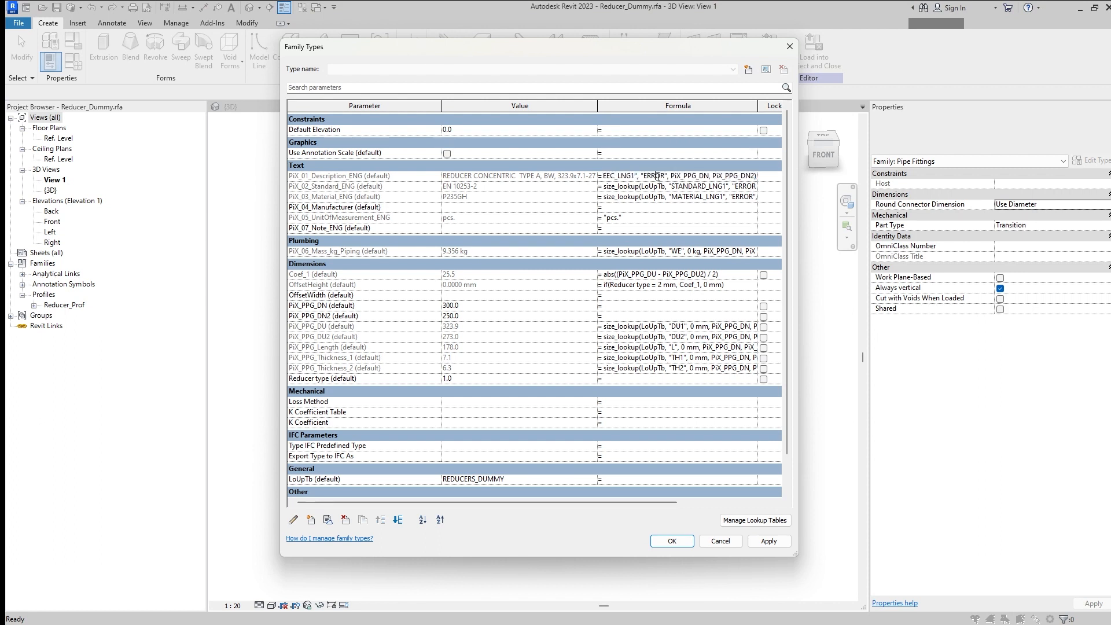
left_click_drag(754, 176, 577, 173)
left_click(625, 176)
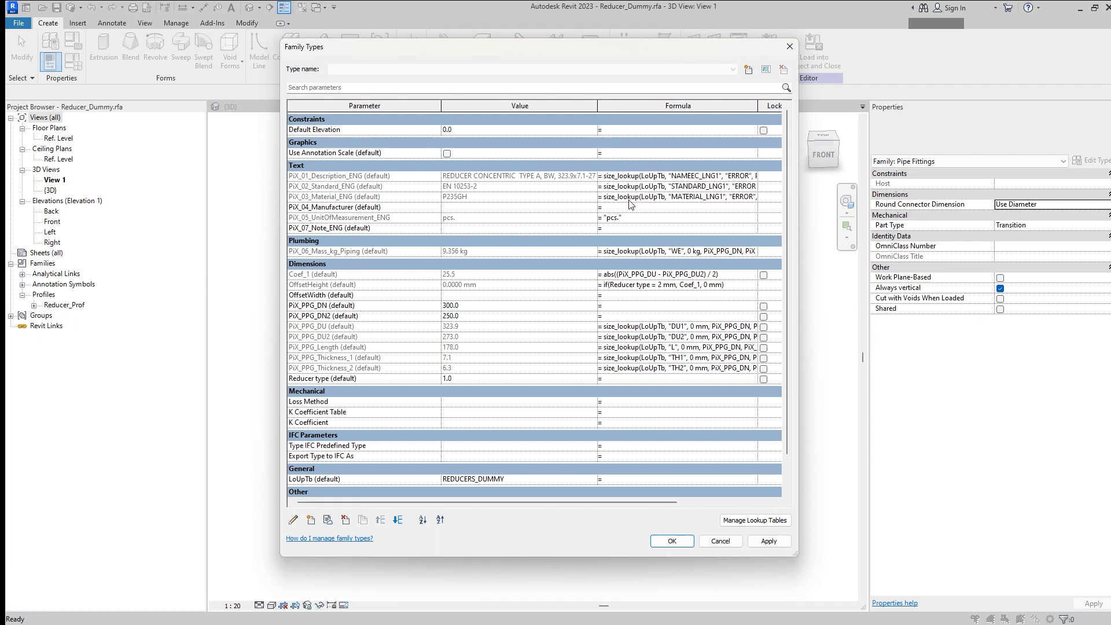
key("End")
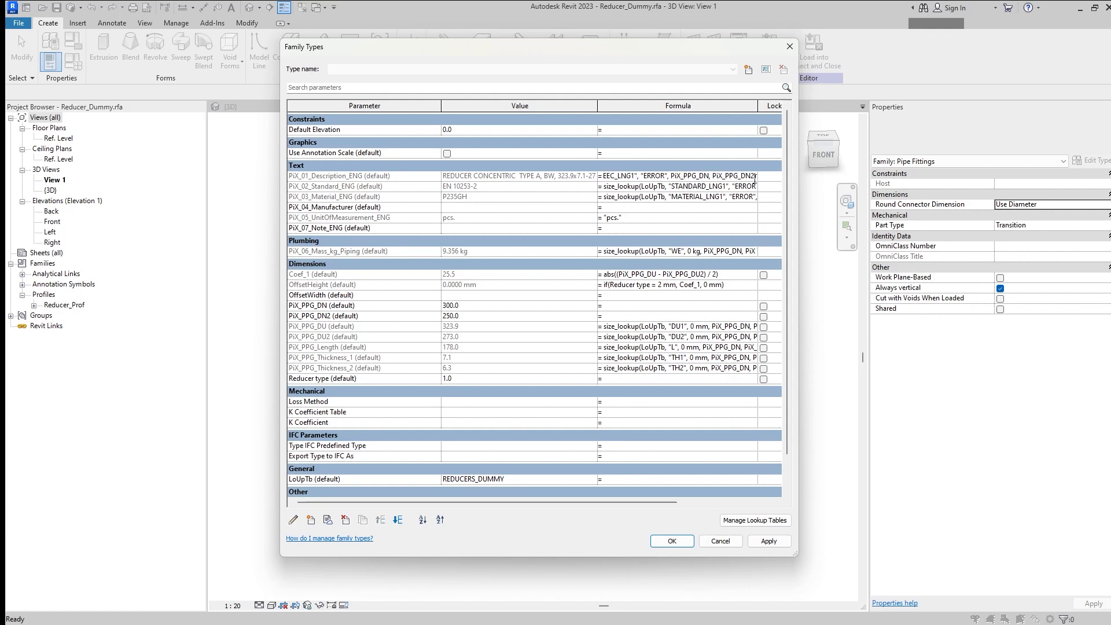
left_click_drag(754, 180, 591, 181)
double_click(621, 178)
left_click(605, 179)
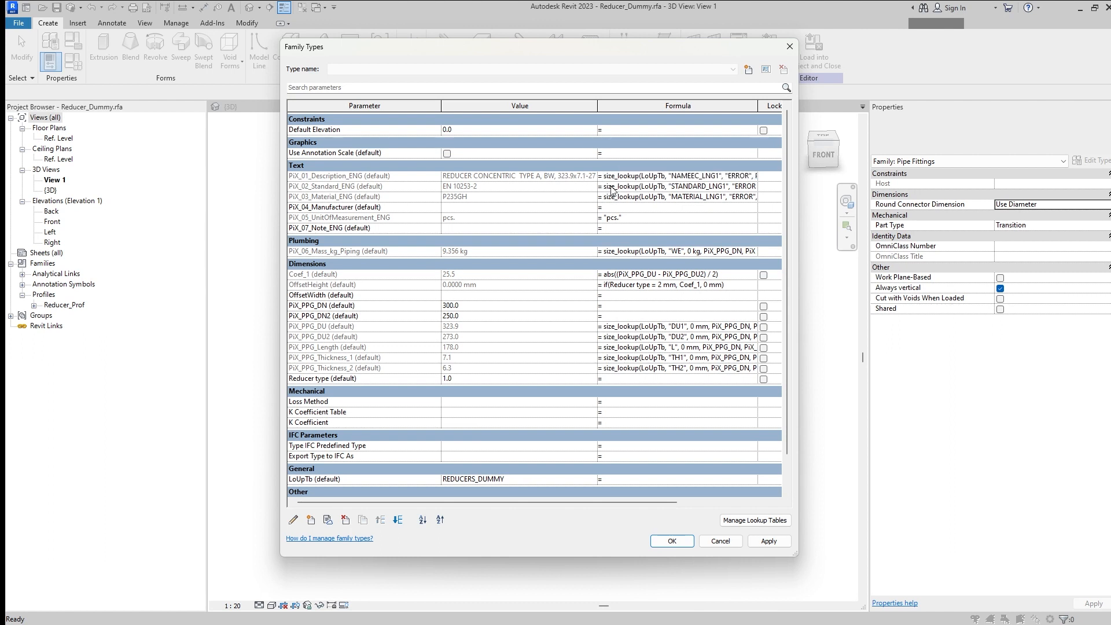
type("if(")
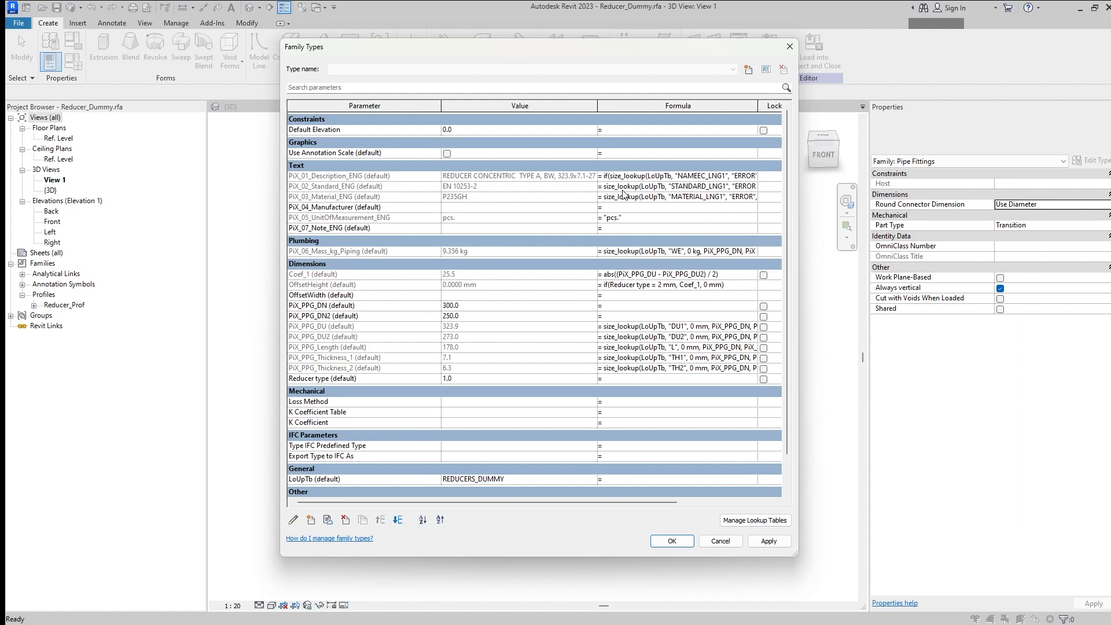
type("Red")
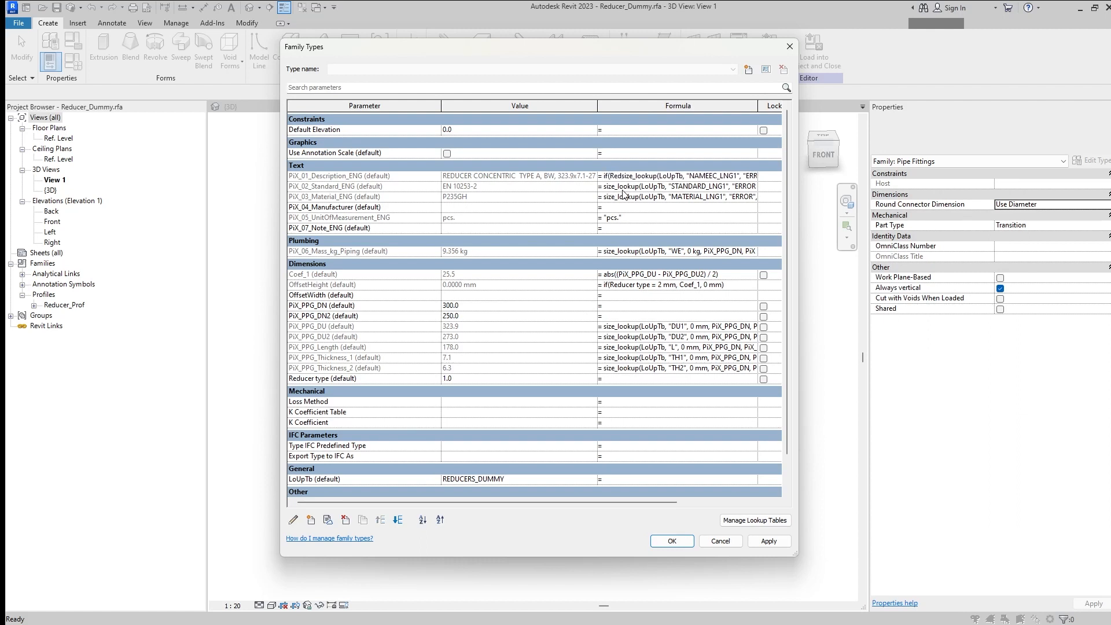
type("ucer")
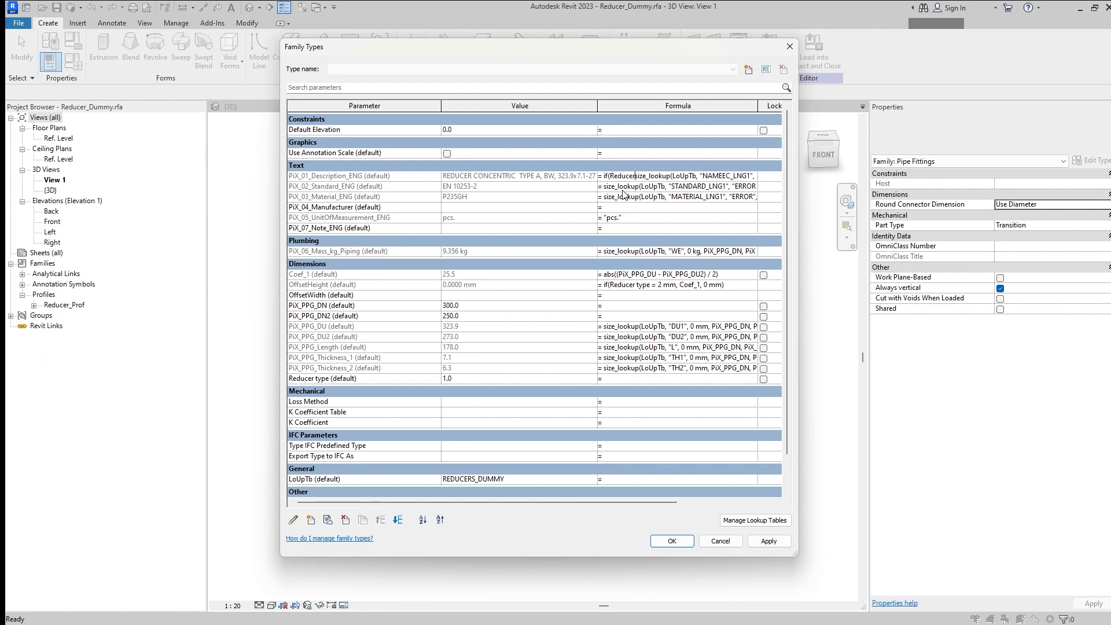
type(" type")
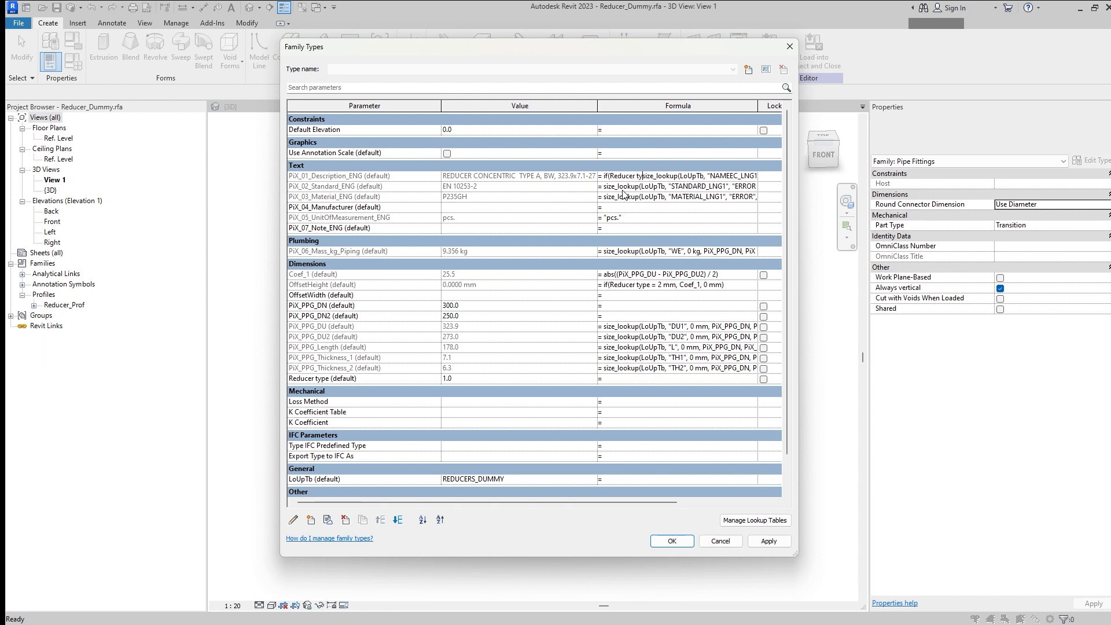
type(" =1,")
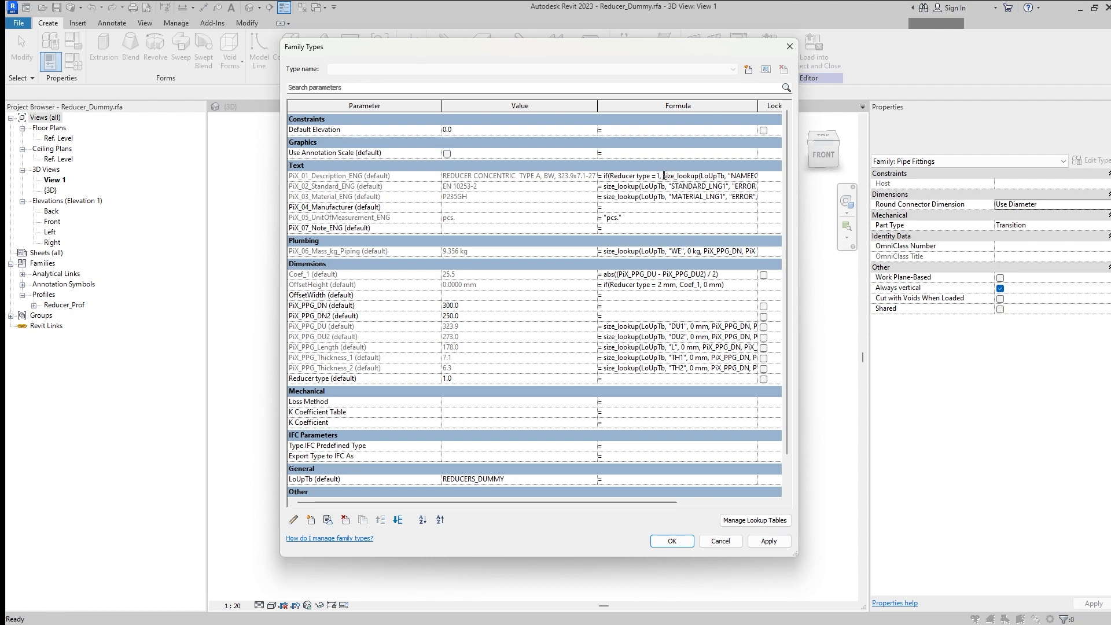
Complete the PiX_01_Description_ENG formula with a copy of the size_lookup that reads NAMEEC_LNG2 as the alternative result.
left_click_drag(664, 175, 764, 178)
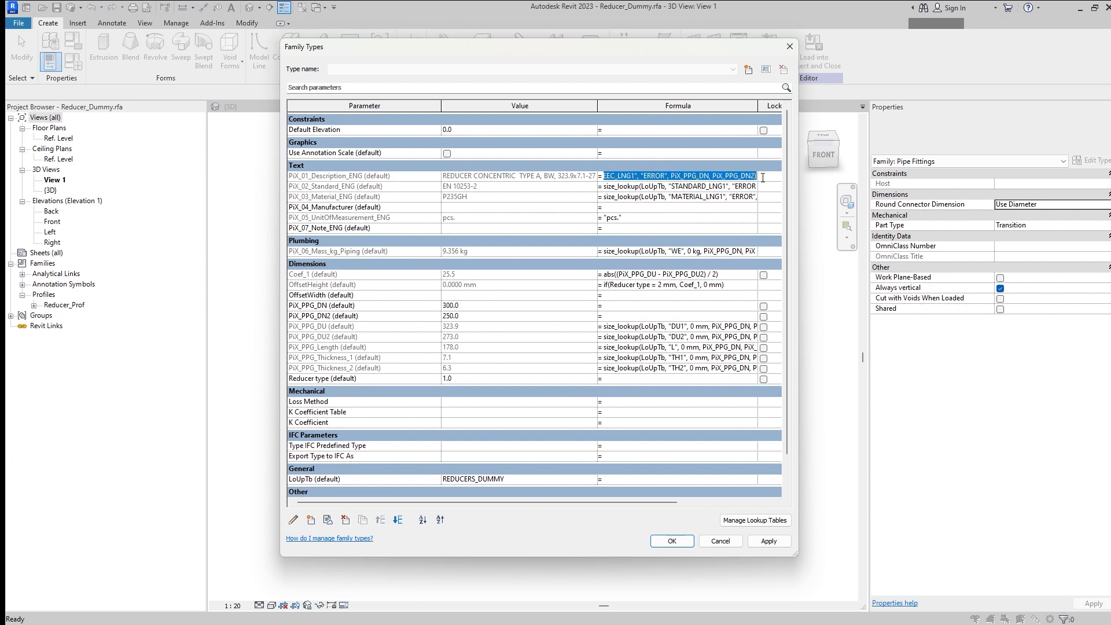
left_click(757, 179)
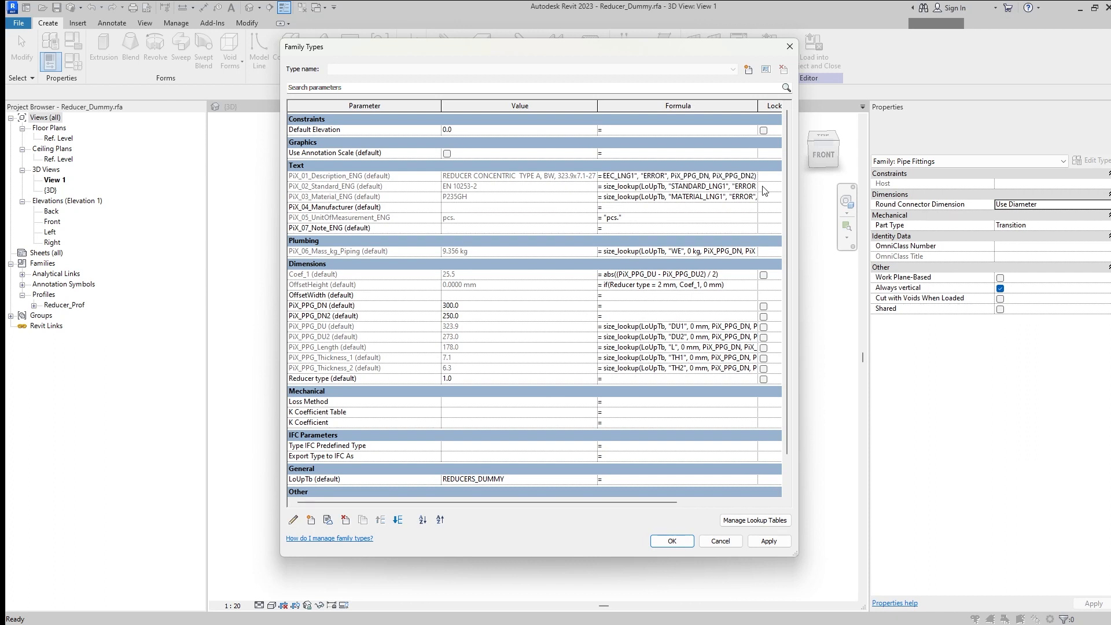
type(",")
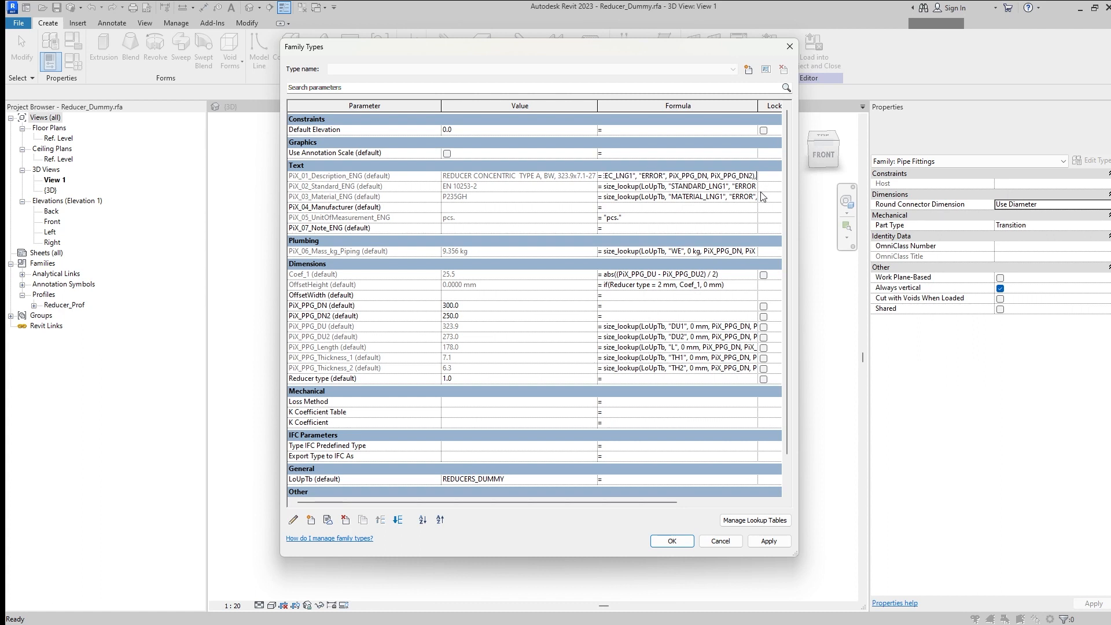
key("BackSpace")
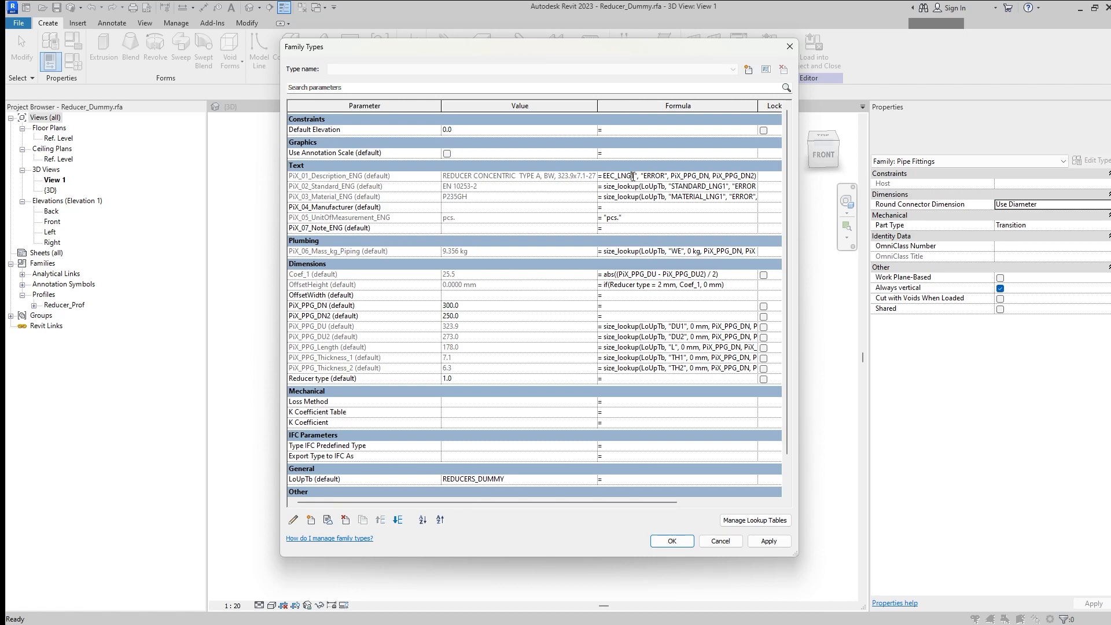
type("2)")
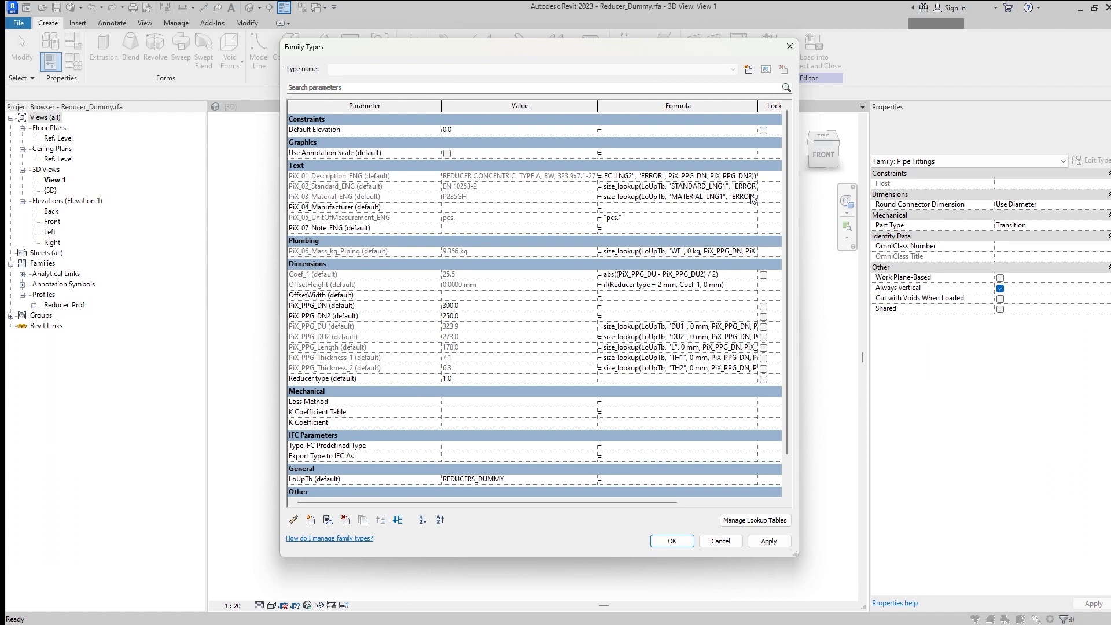
left_click(751, 197)
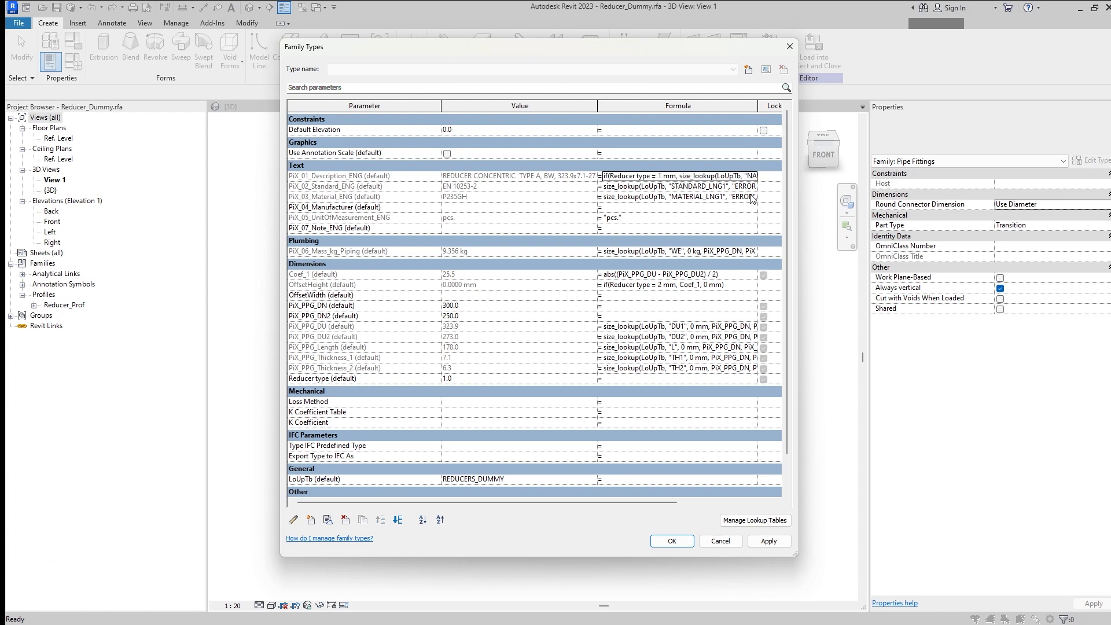
Set the family's Reducer type to 2 and apply the change to test the description formula.
left_click(489, 378)
type("2")
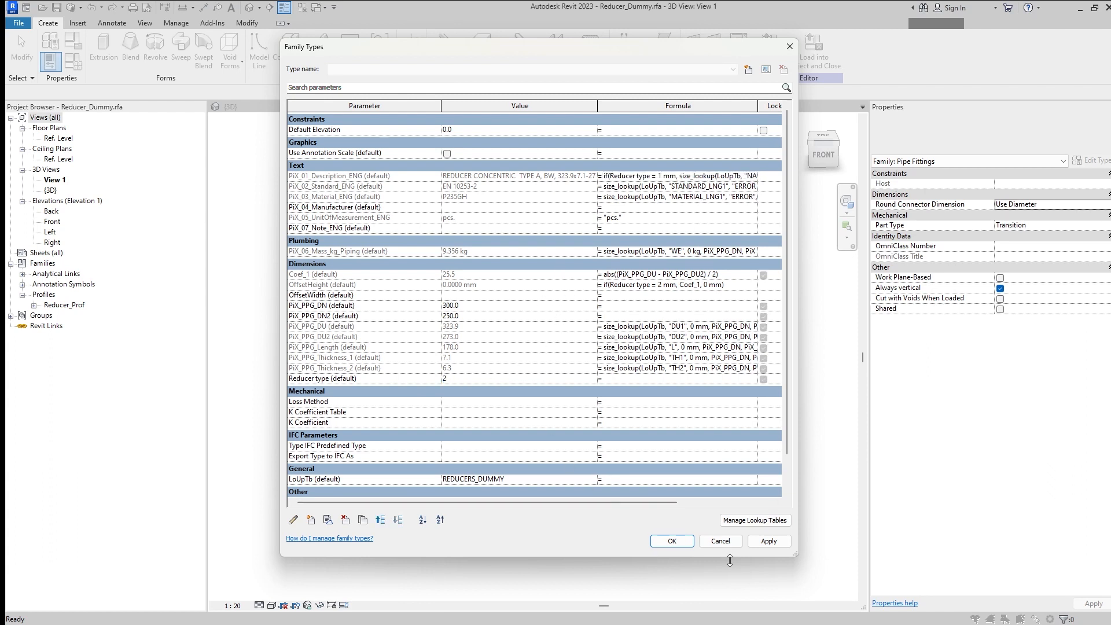
left_click(769, 540)
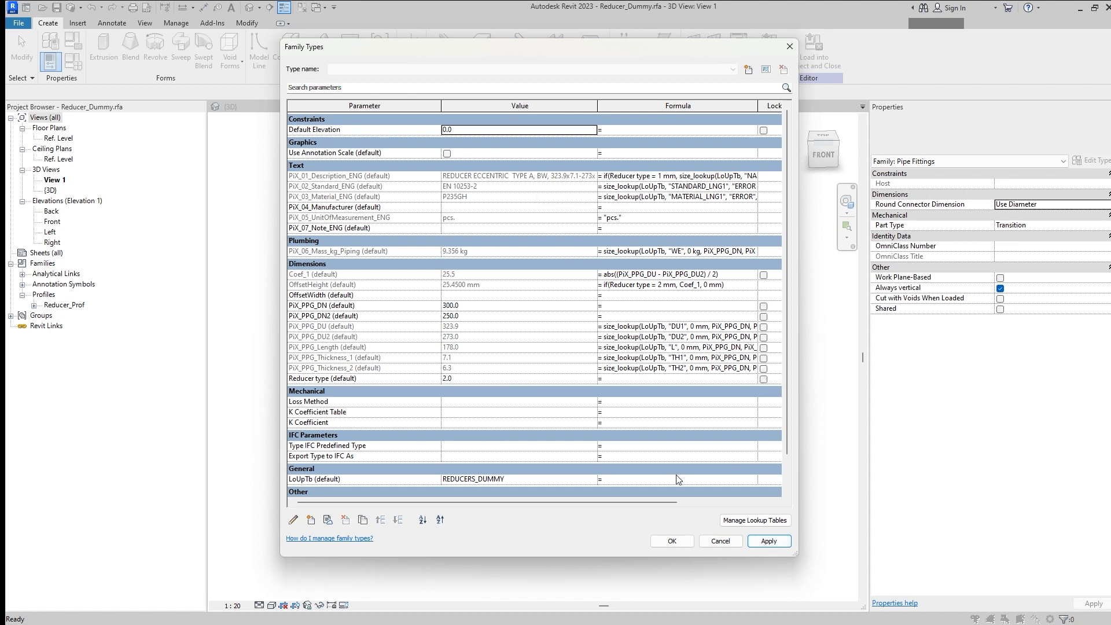
Apply Reducer type 1 and, after that, Reducer type 2 in the family types to test both results of the description formula.
left_click(469, 378)
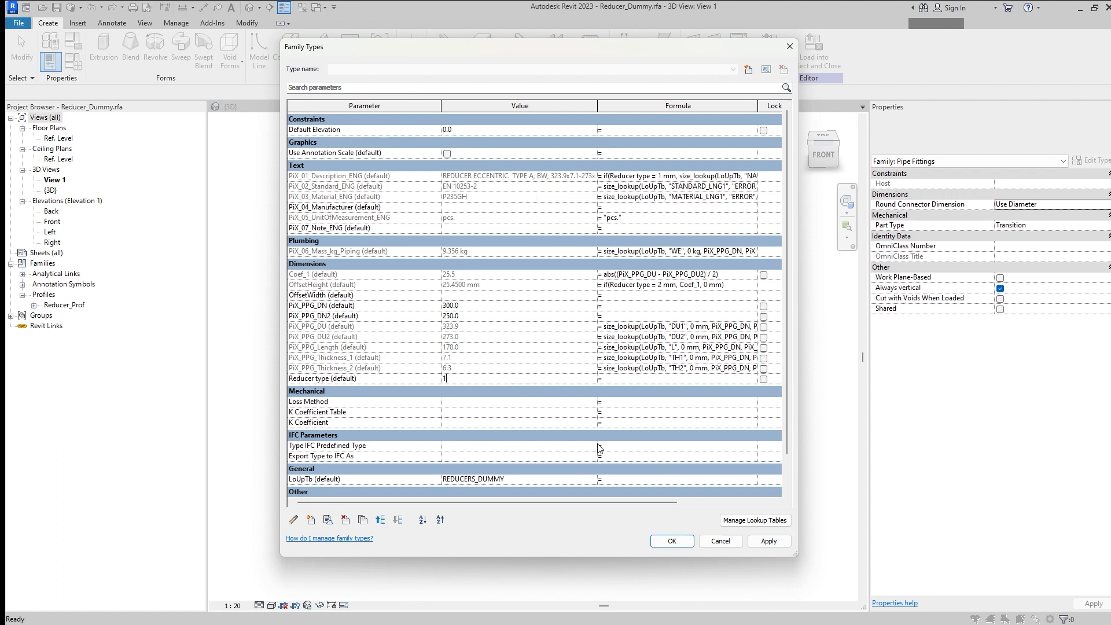
left_click(769, 541)
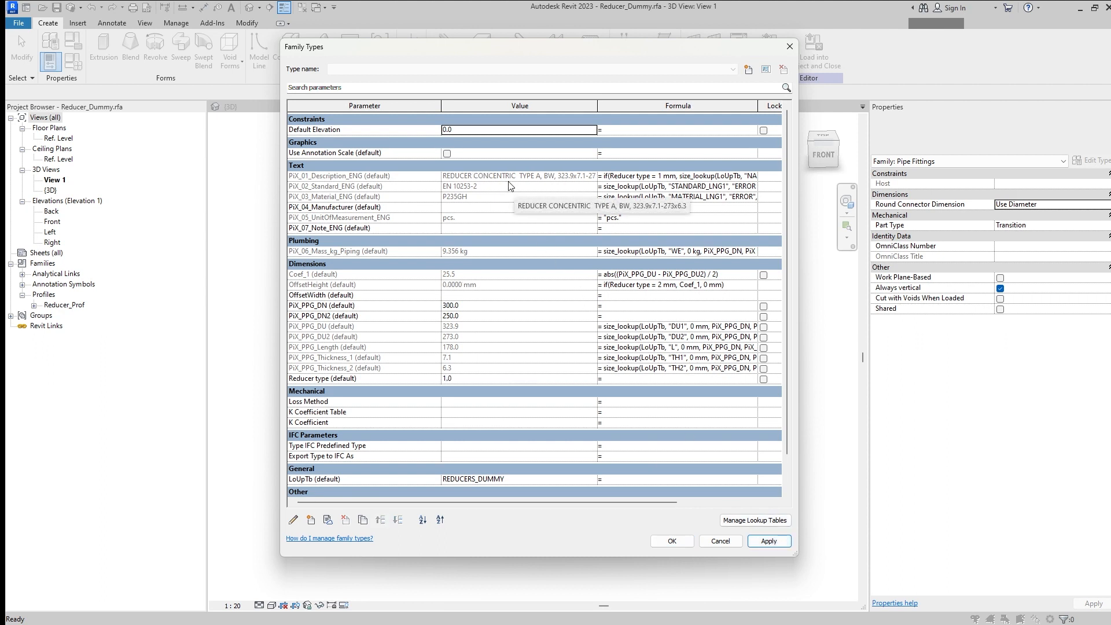
left_click(464, 380)
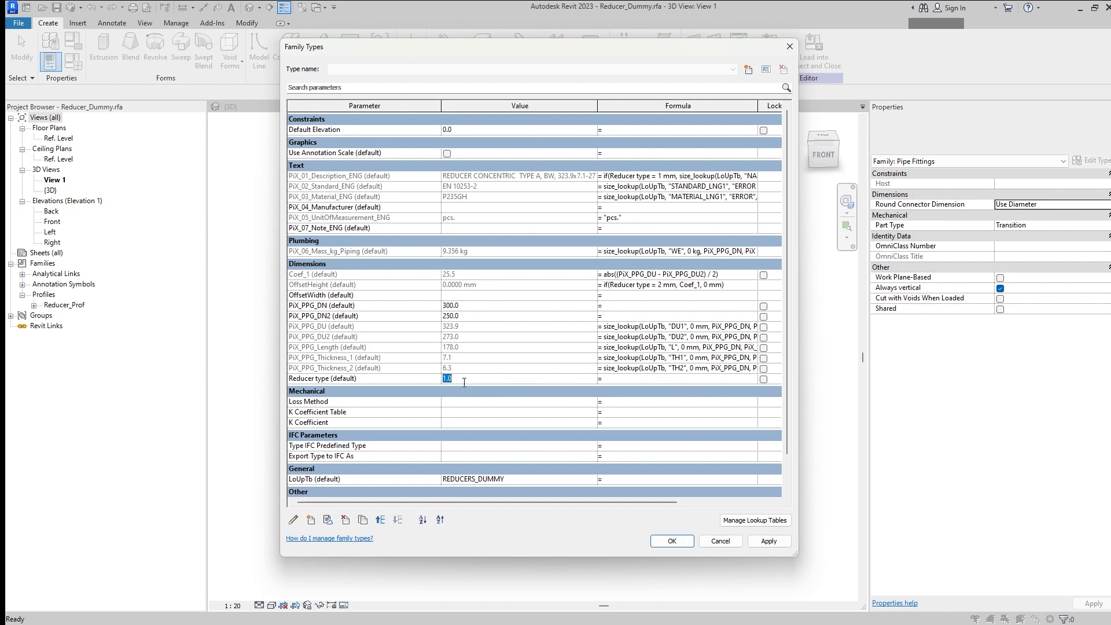
type("2")
left_click(768, 541)
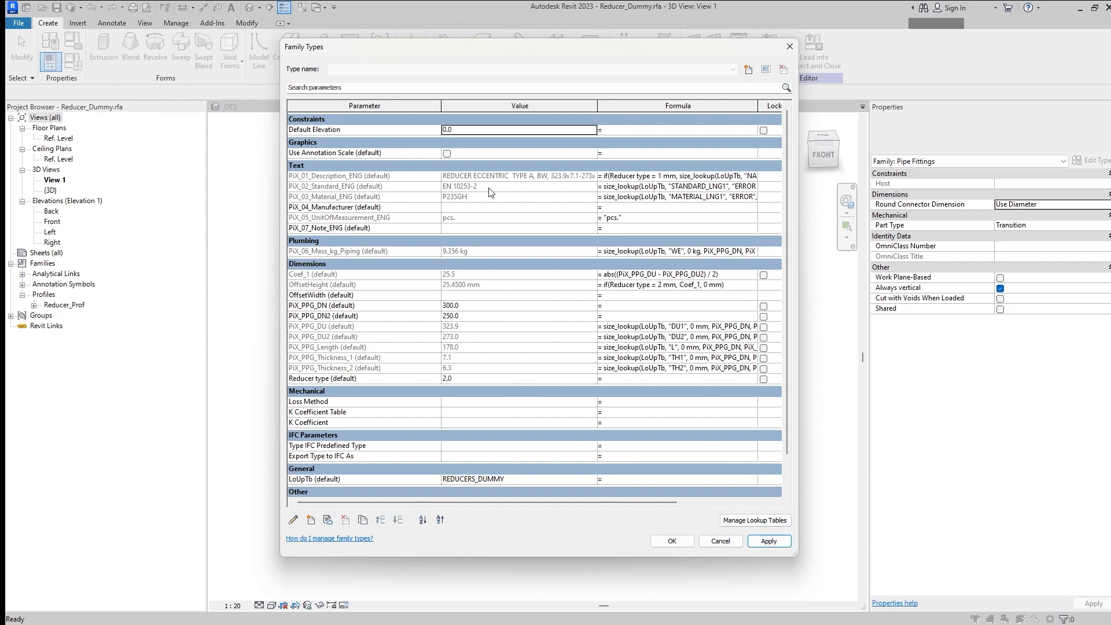
Set the family's Reducer type to 1, apply it and accept the family types to return to the reducer model.
left_click(471, 379)
type("1")
left_click(769, 541)
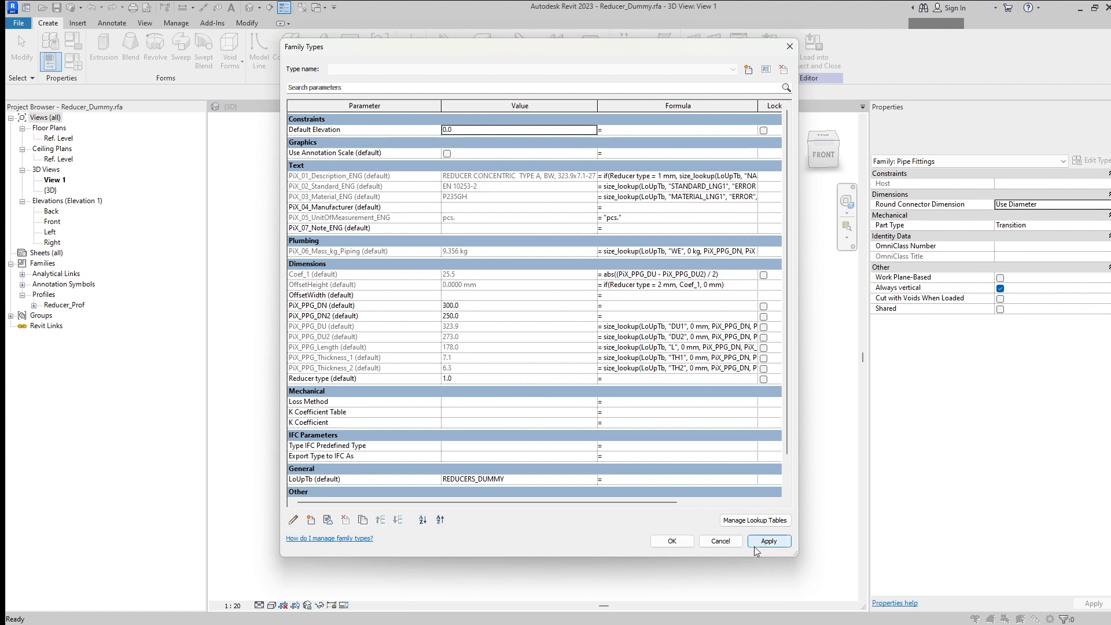
left_click(671, 541)
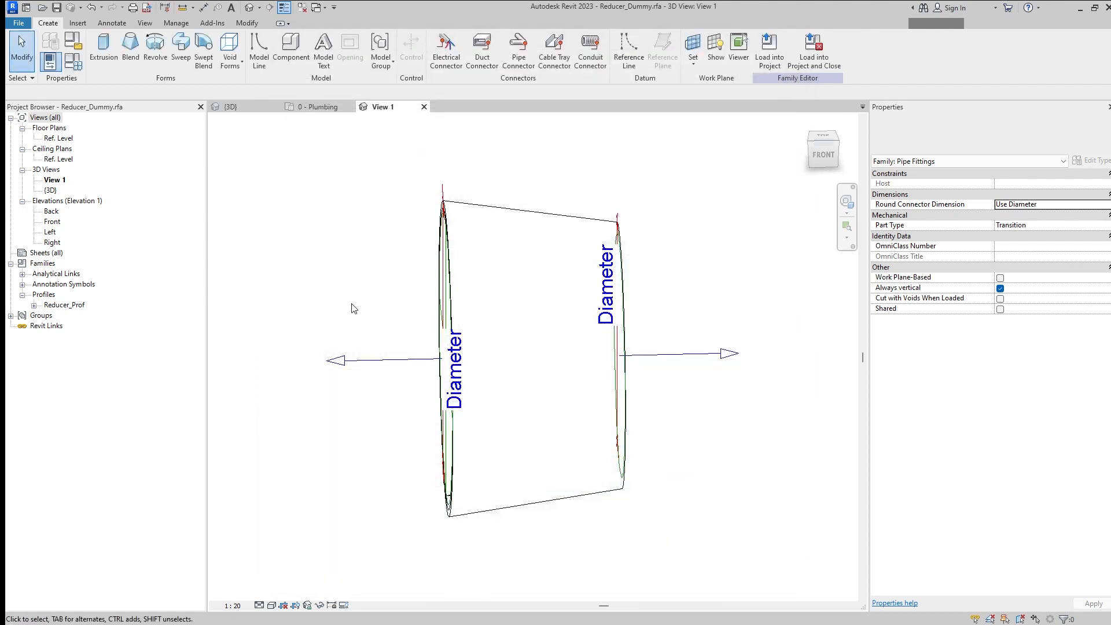
middle_click_drag(457, 268, 480, 278, "shift")
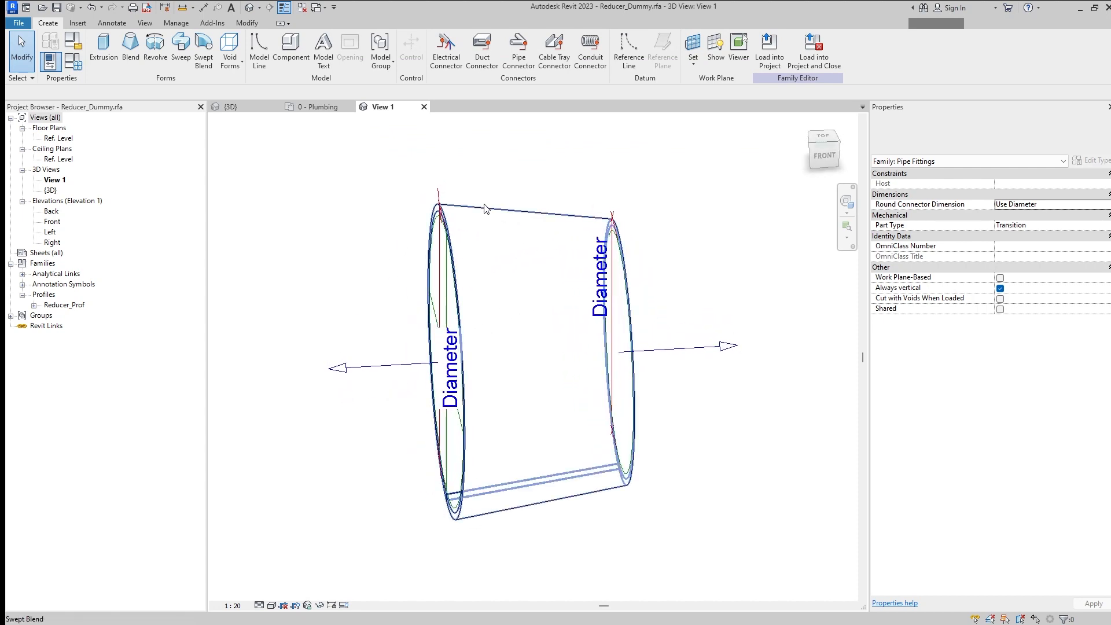